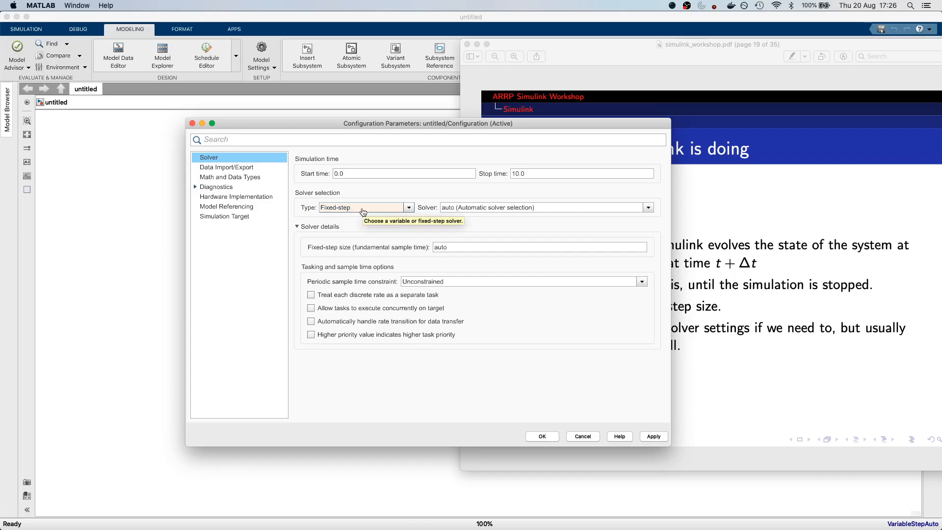
left_click(530, 207)
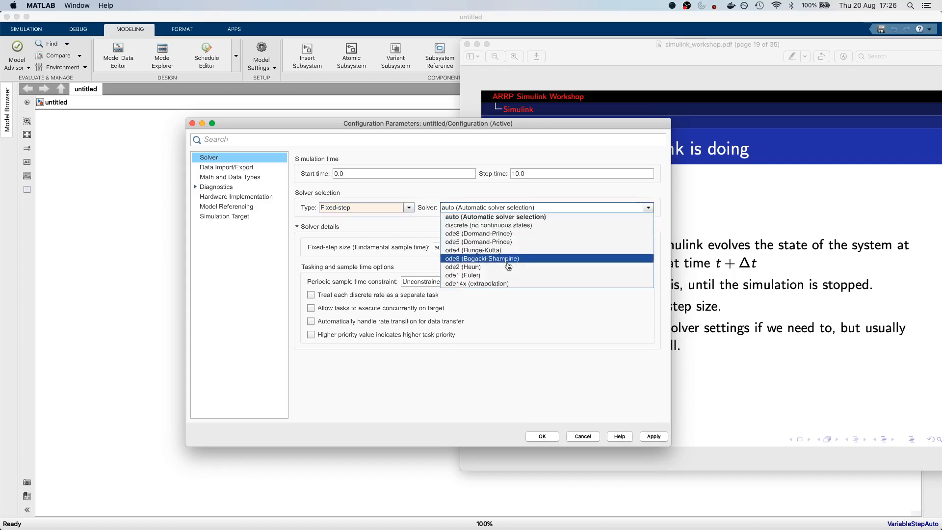
left_click(489, 225)
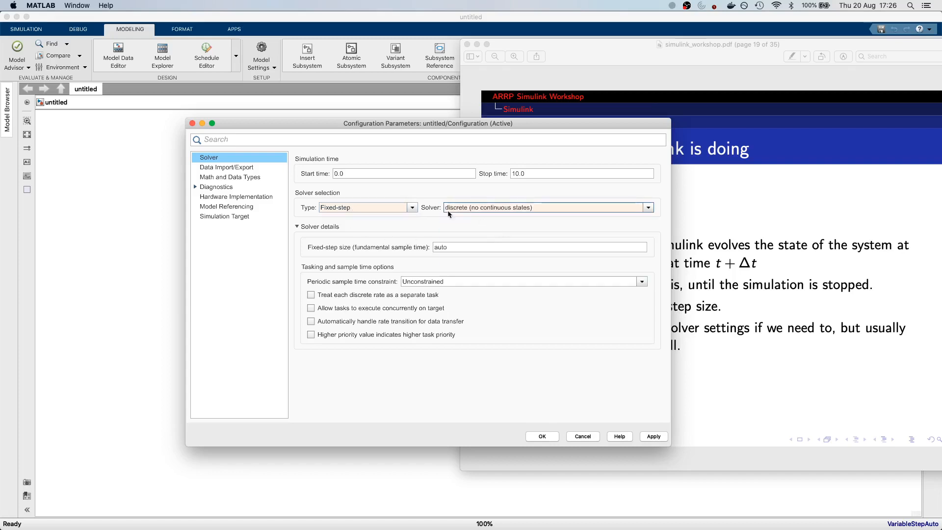
left_click(411, 207)
left_click(363, 225)
left_click(488, 208)
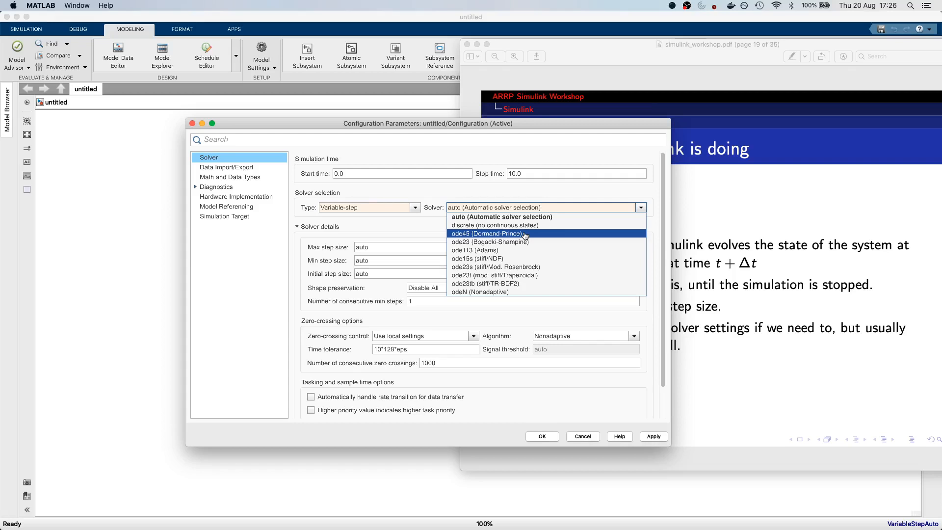
left_click(490, 217)
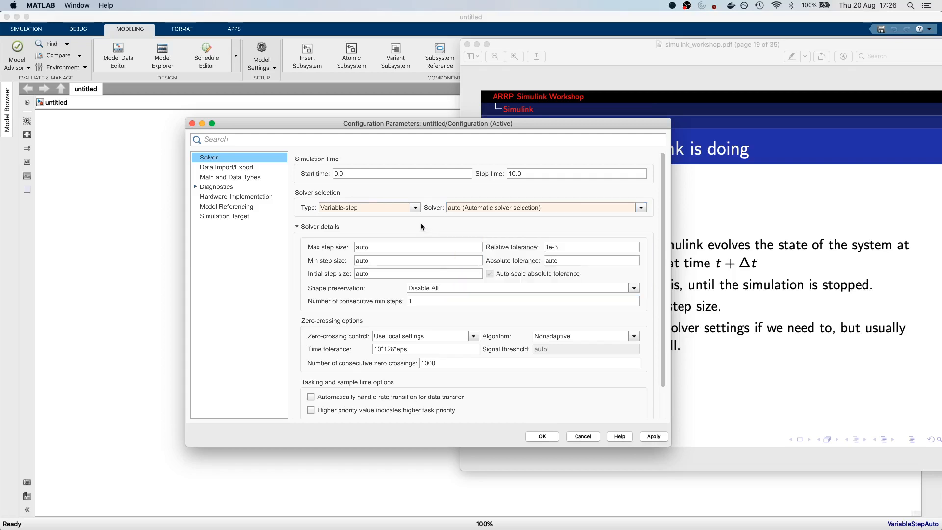
left_click(582, 436)
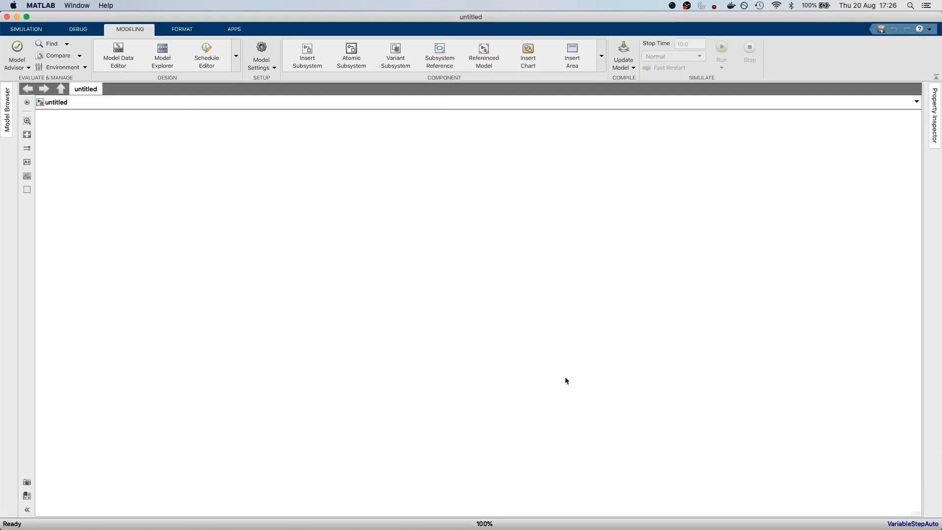
Step: Switch to the workshop PDF in Preview and advance past the Solver Settings slide to the Getting Familiar slide
key("super+Tab")
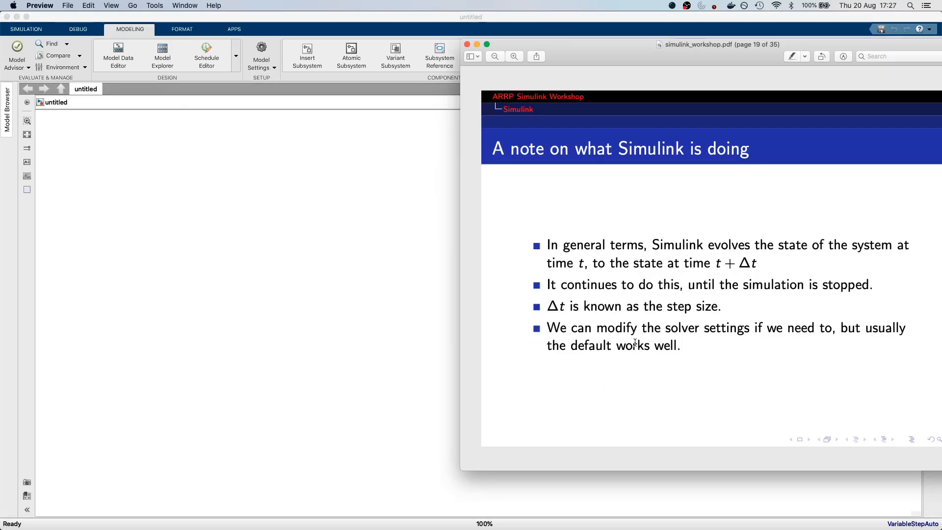
key("Down")
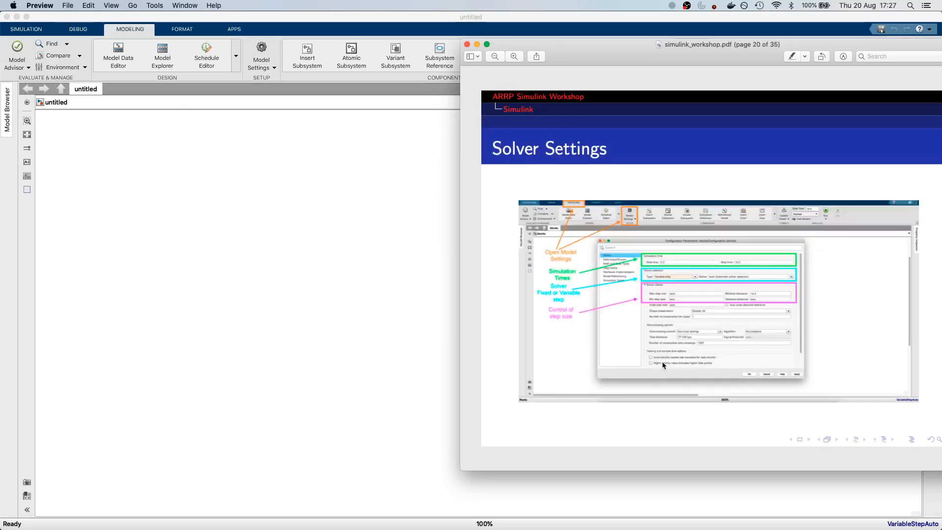
key("Down")
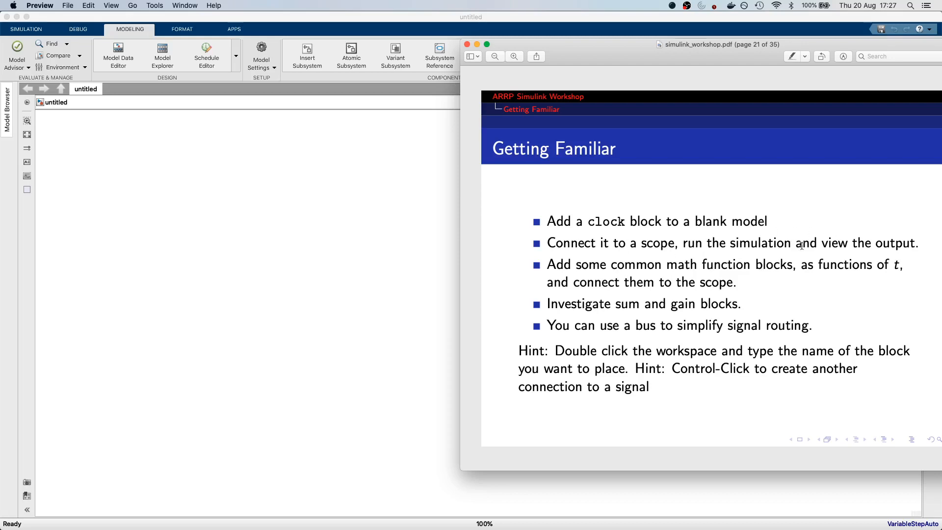
Step: Switch back to the blank Simulink model, add a Clock block from Simulink/Sources and shift it slightly left
left_click(238, 203)
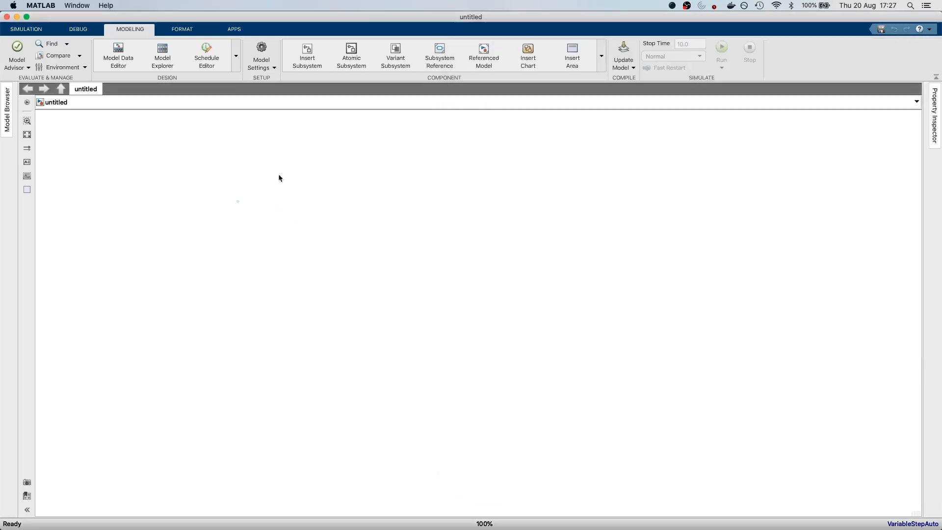
double_click(329, 178)
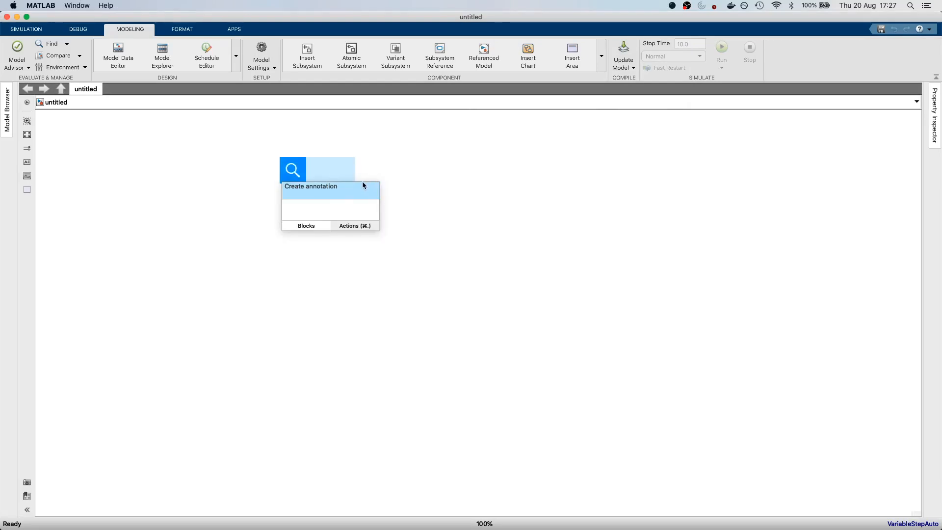
type("clock")
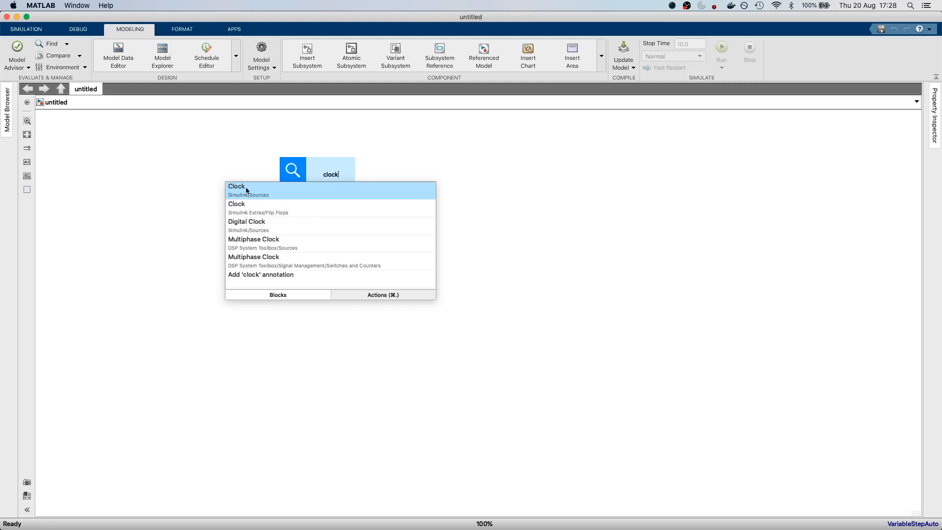
left_click(273, 191)
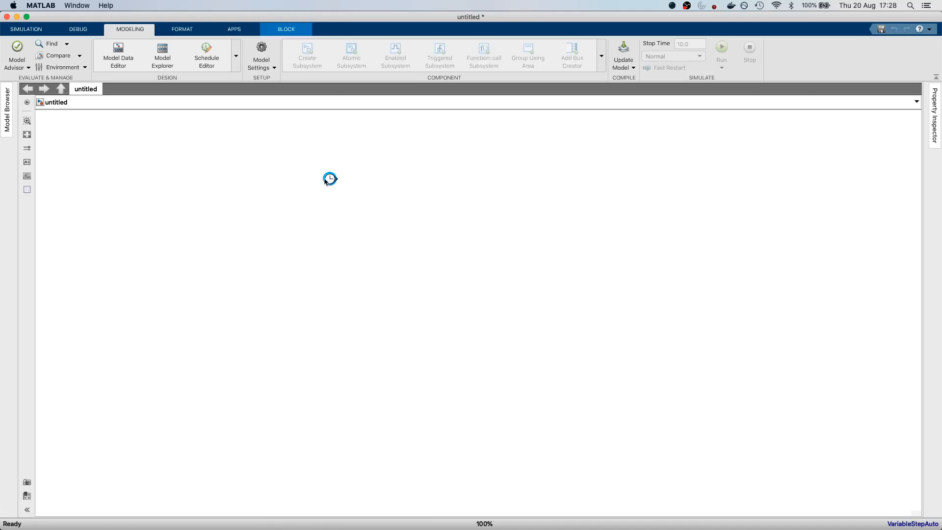
left_click_drag(325, 182, 277, 184)
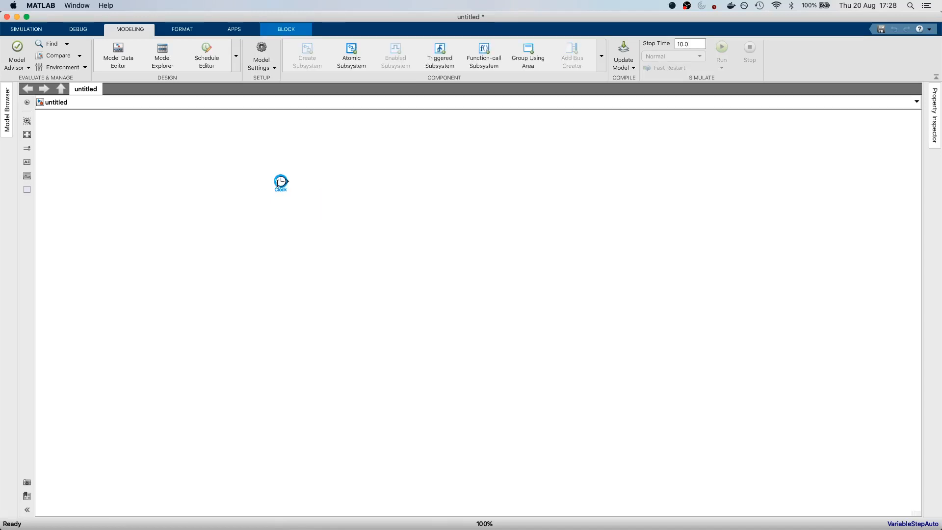
Step: Add a Scope block from Simulink/Sinks beside the Clock and connect the Clock's output to the Scope's input
double_click(347, 177)
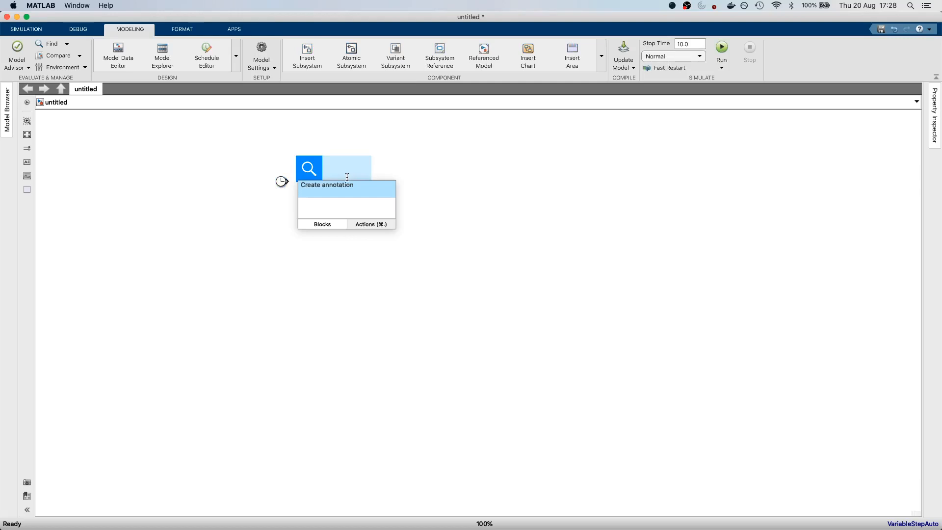
type("scope")
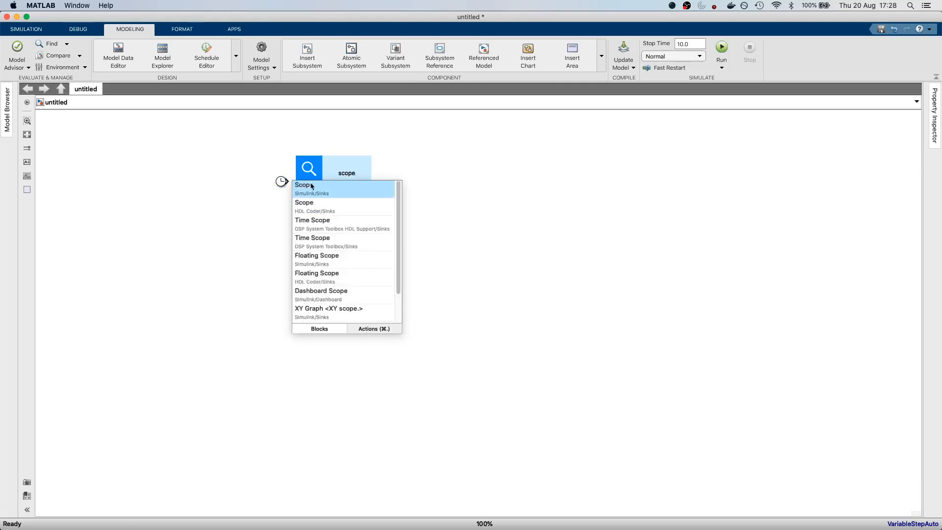
left_click(329, 192)
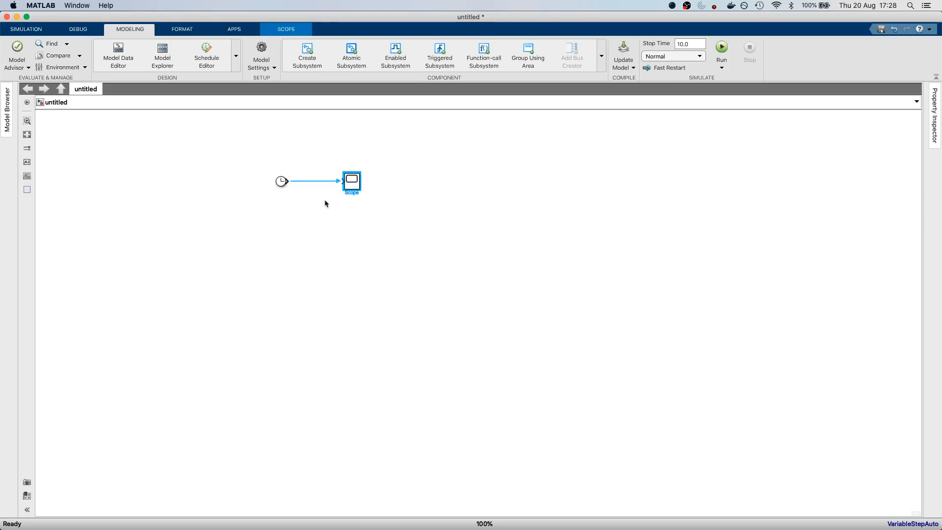
left_click(293, 181)
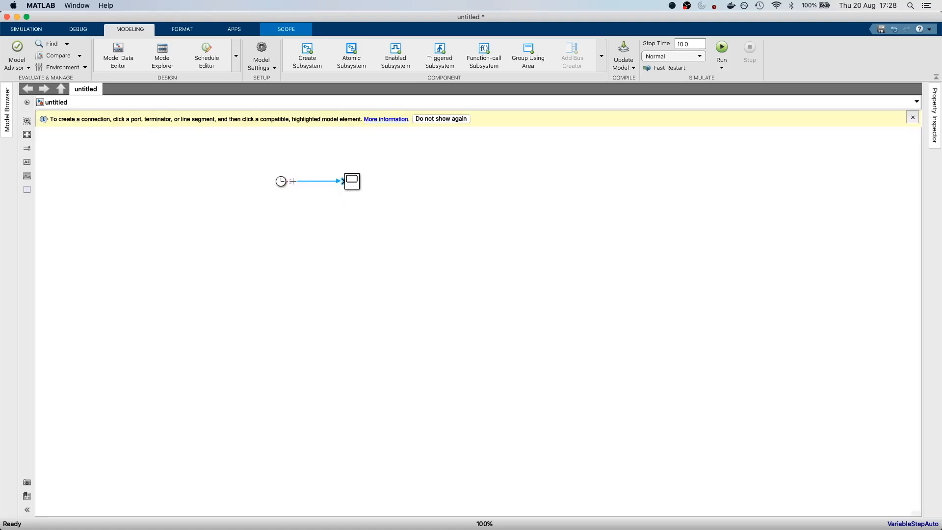
left_click_drag(293, 181, 342, 181)
left_click(285, 182)
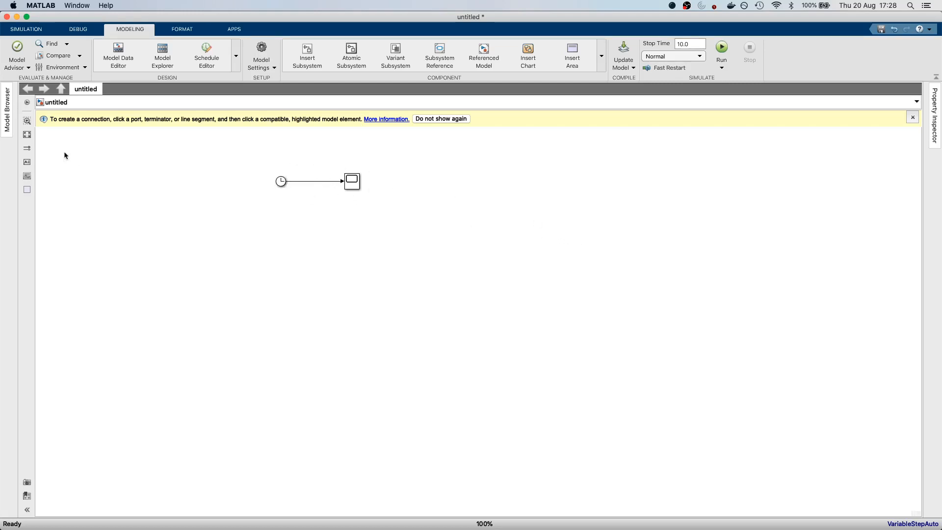
Step: Fit the whole Clock and Scope diagram to the view
left_click(27, 135)
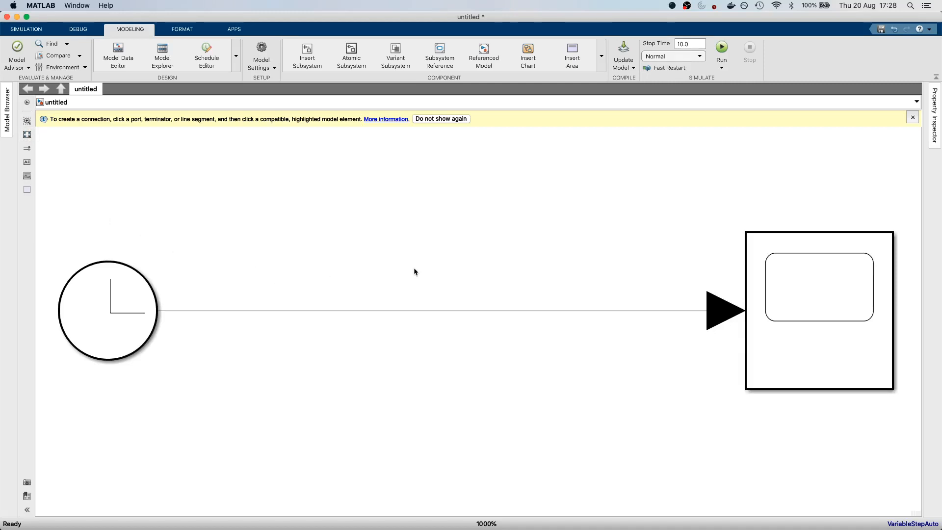
scroll(508, 288, "down", 5)
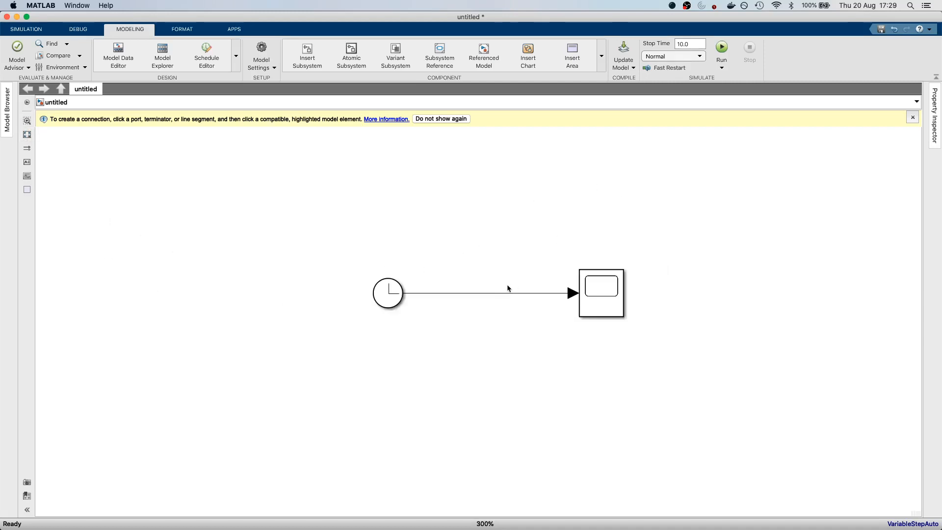
scroll(508, 288, "up", 3)
scroll(508, 288, "down", 3)
scroll(525, 311, "up", 3)
scroll(523, 309, "down", 3)
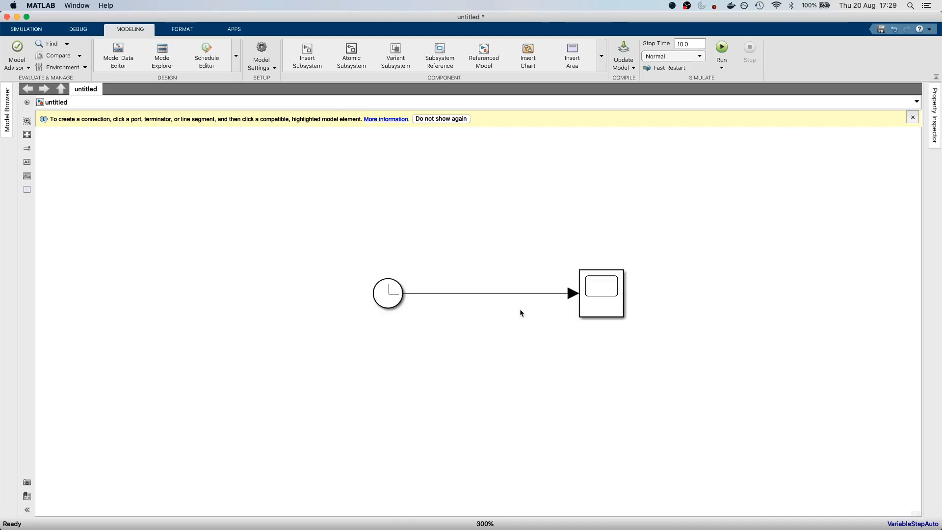
scroll(520, 309, "up", 1)
left_click(27, 135)
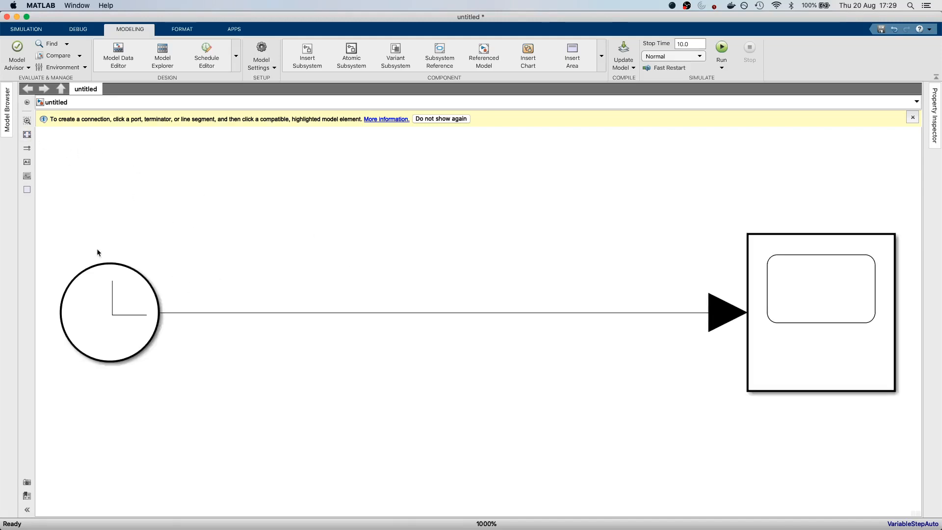
left_click(770, 252)
left_click(603, 238)
left_click(140, 323)
Step: Run the simulation, view the Clock signal in the Scope window, and close that window
left_click(22, 29)
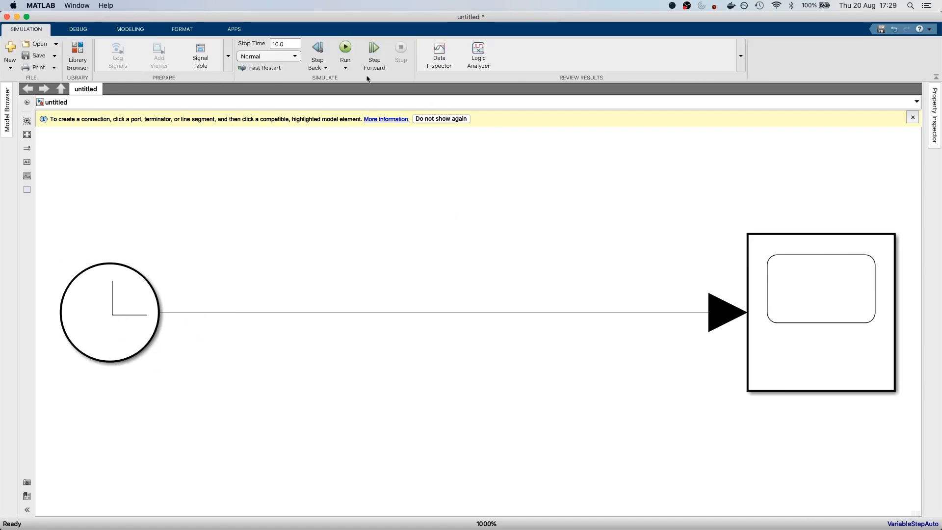
left_click(344, 50)
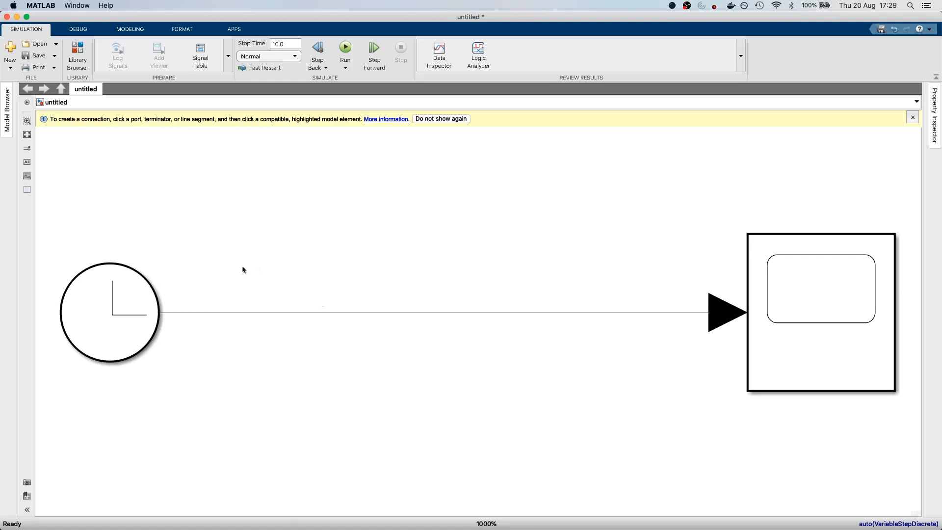
left_click(758, 325)
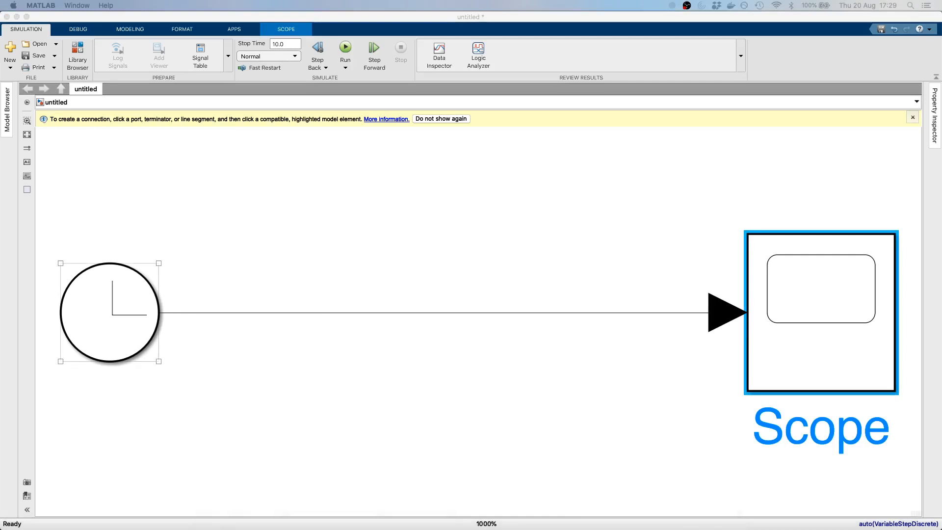
left_click_drag(351, 116, 519, 149)
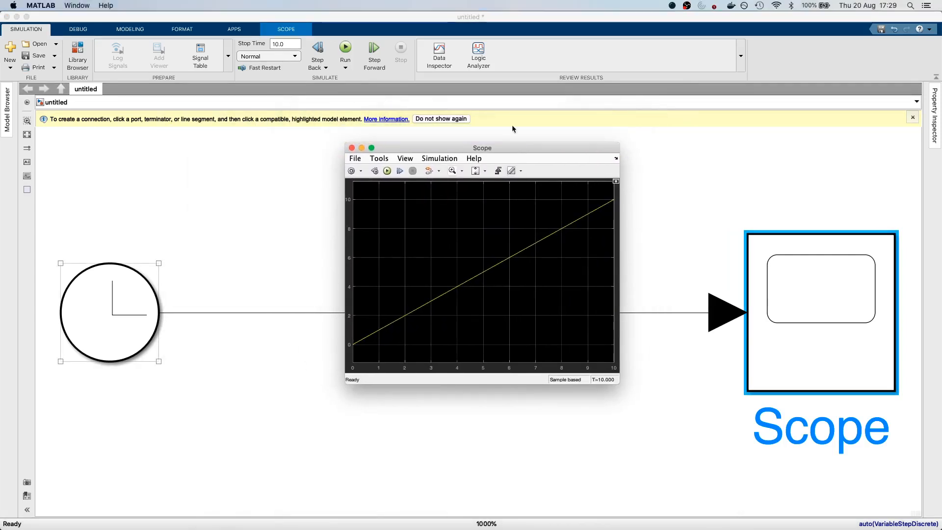
left_click(352, 148)
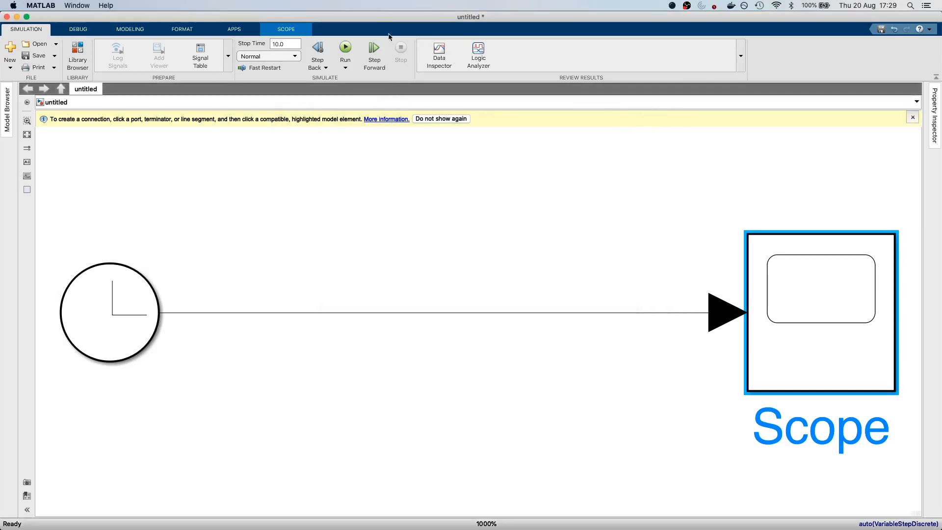
Step: Save the model as simulink_workshop.slx in the presentation folder
left_click(37, 57)
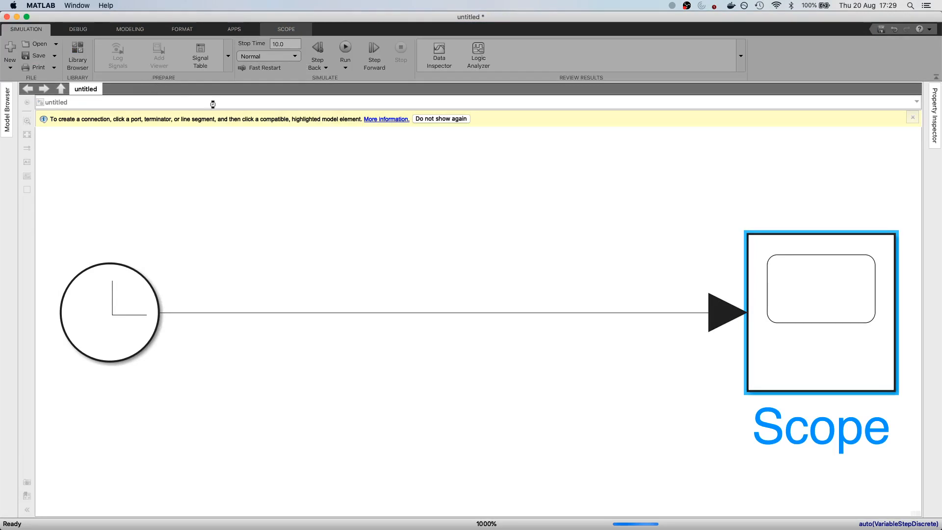
left_click(461, 127)
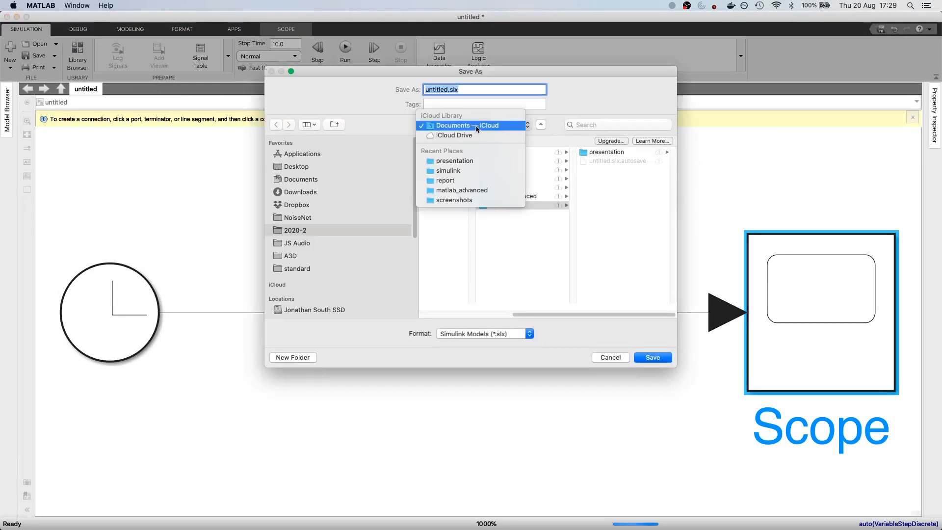
left_click(475, 162)
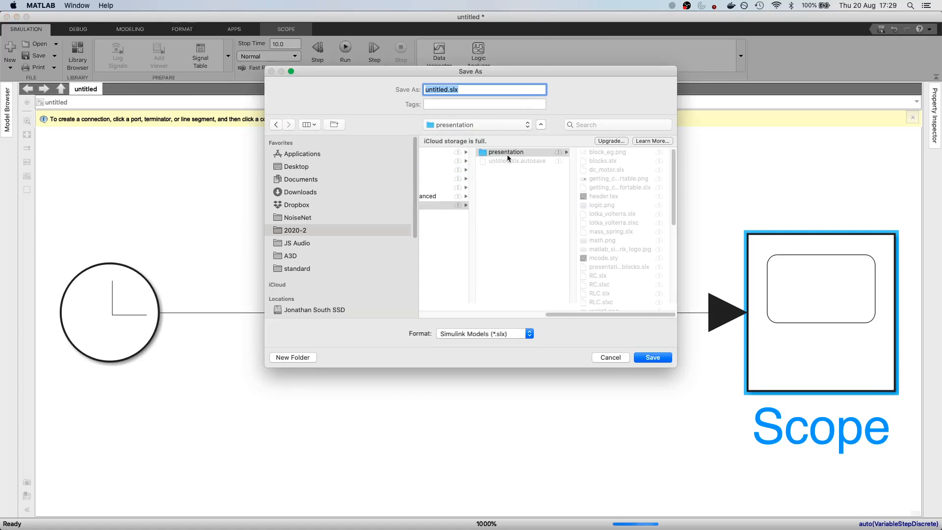
left_click(515, 190)
left_click(447, 89)
type("simulink_worksho")
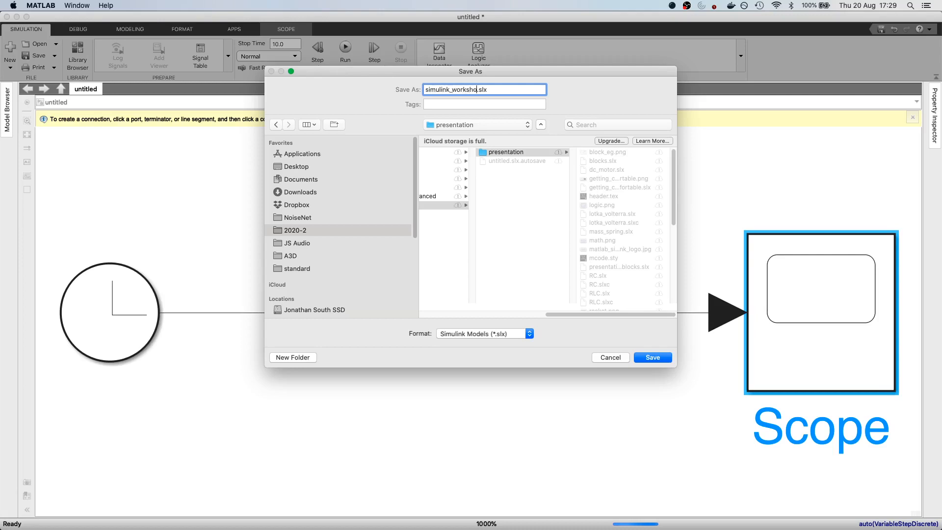
type("ip")
type("op")
left_click(657, 358)
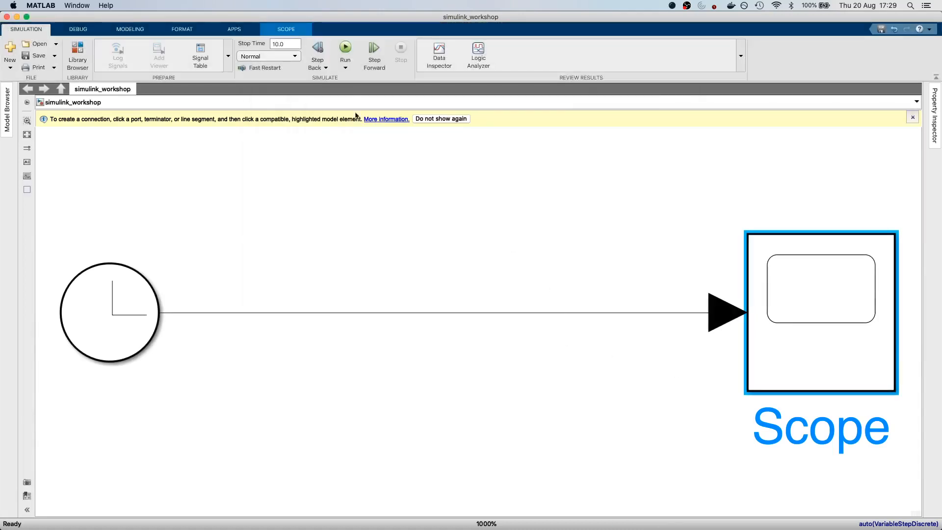
Step: Run the saved simulink_workshop model again and reopen the Scope to examine the Clock output over time
left_click(144, 328)
left_click(865, 359)
left_click(346, 47)
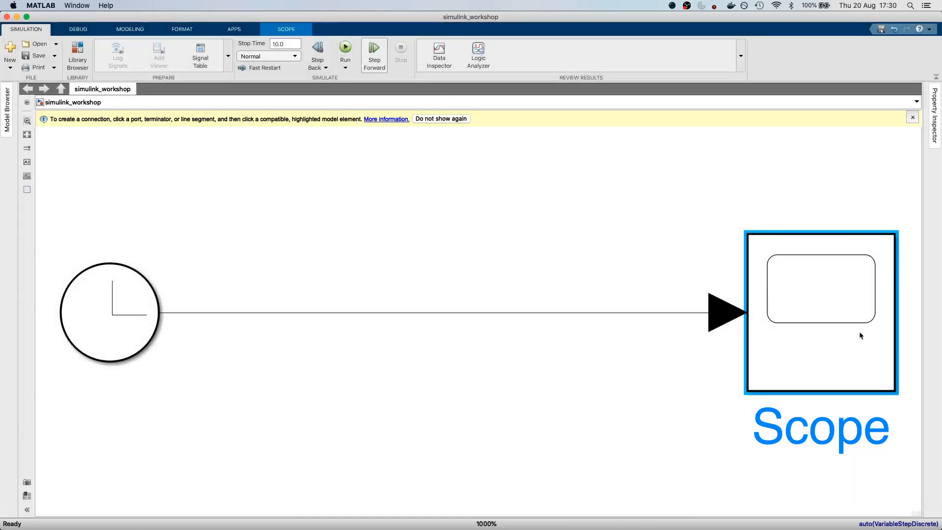
double_click(870, 336)
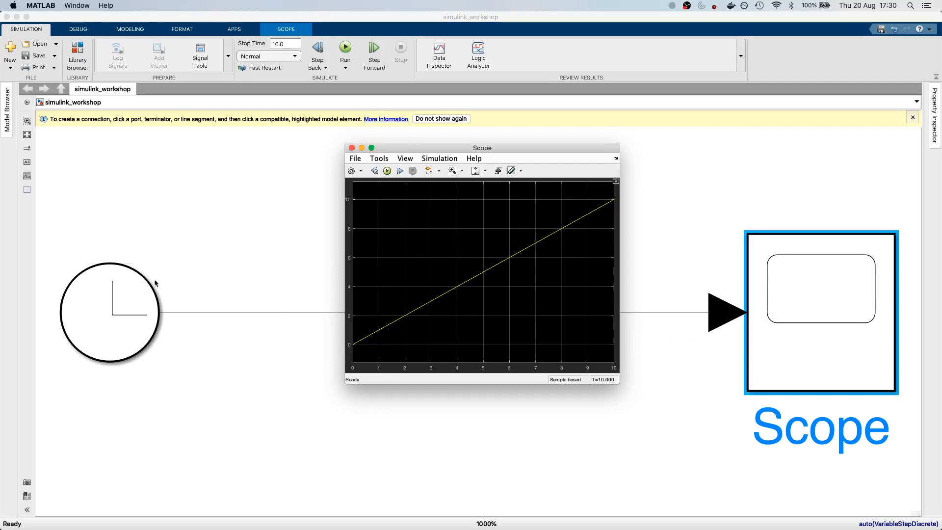
left_click(147, 307)
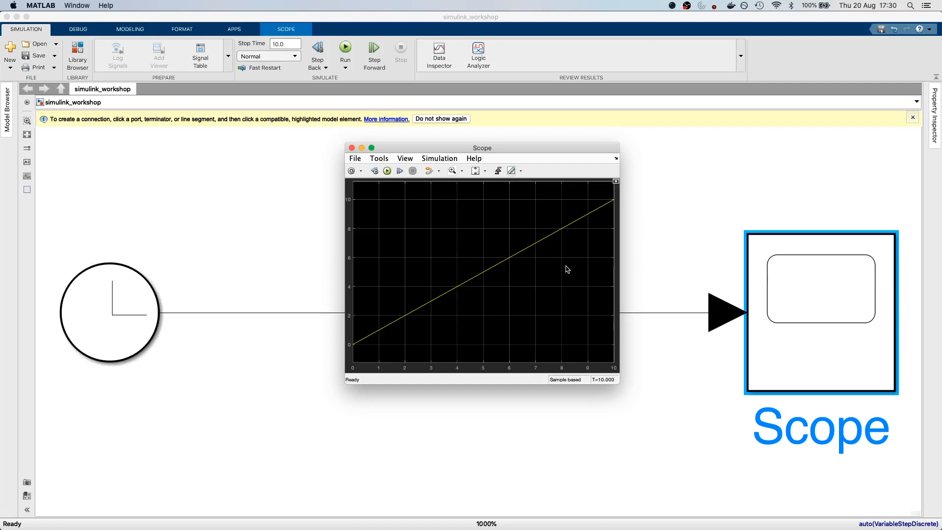
Step: Switch to the simulink_workshop.pdf slides in Preview and page back to the Math Functions slide to review the common math blocks
key("super+Tab")
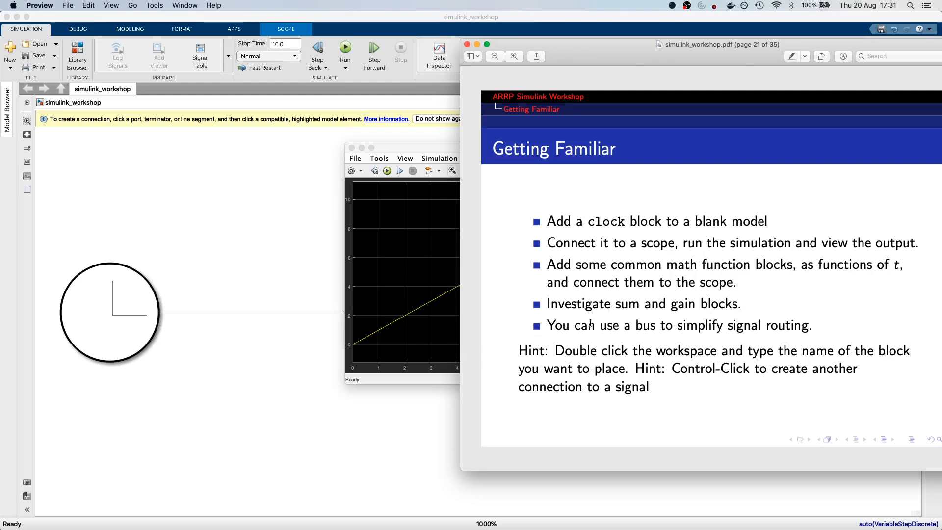
key("Left")
key("Left")
key("Left")
key("Left")
key("Left")
key("Left")
key("Left")
key("Left")
key("Left")
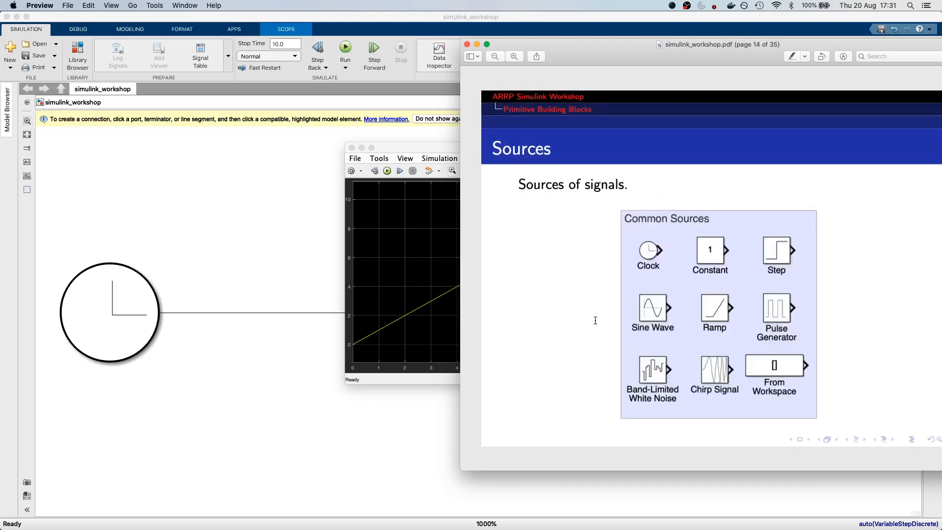
key("Left")
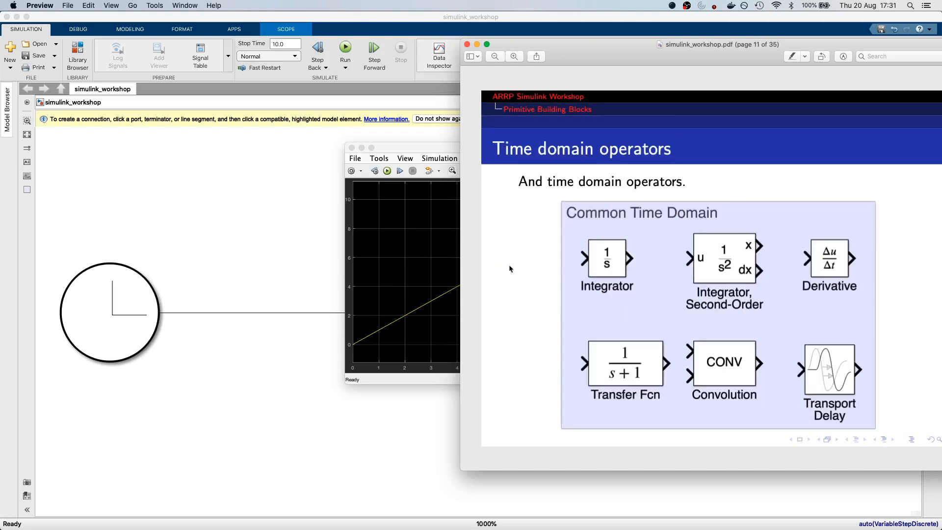
key("Left")
left_click_drag(667, 62, 511, 46)
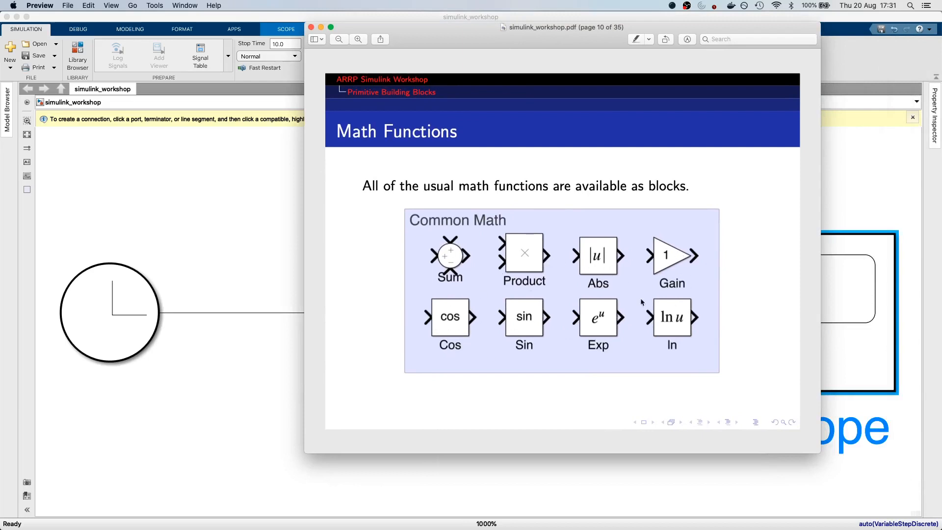
Step: Return to the Simulink model and add a Sin block from Math Operations below the line between Clock and Scope
left_click(256, 270)
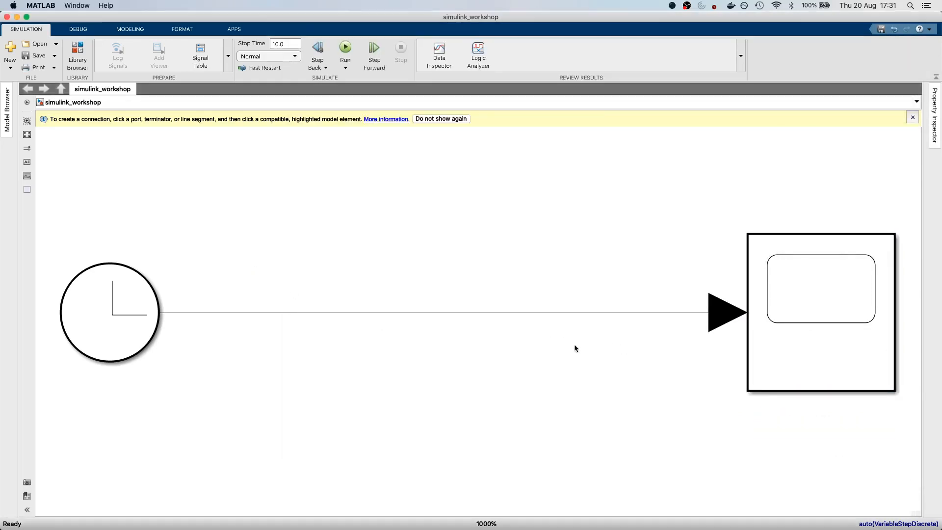
scroll(505, 373, "down", 3)
scroll(483, 275, "down", 2)
scroll(515, 378, "up", 2)
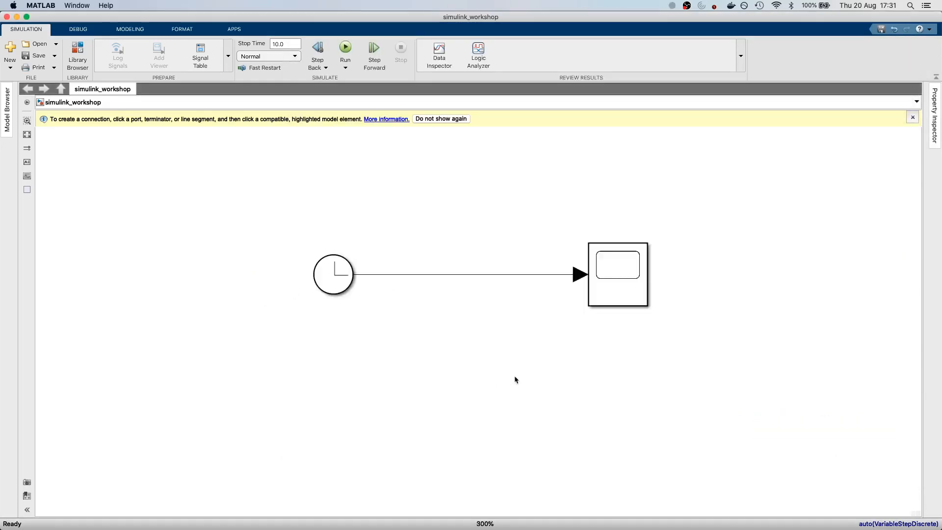
double_click(416, 268)
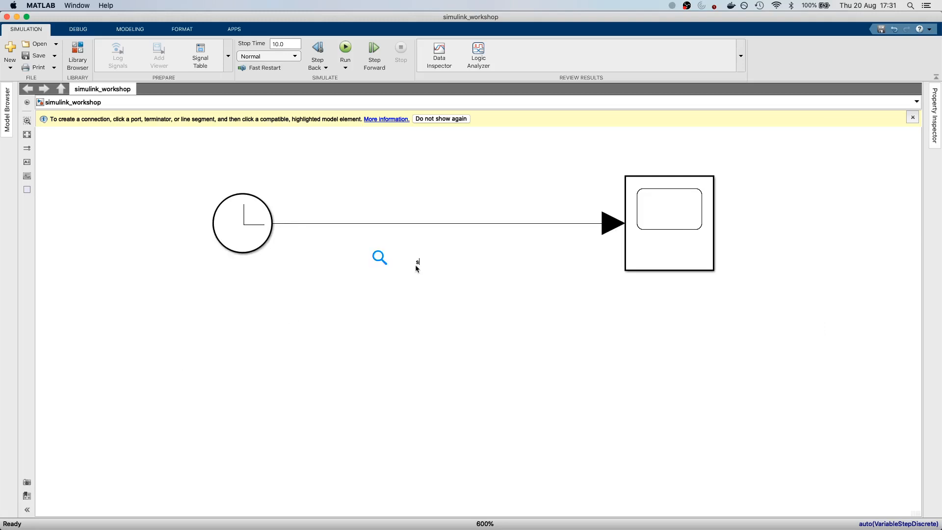
type("sin")
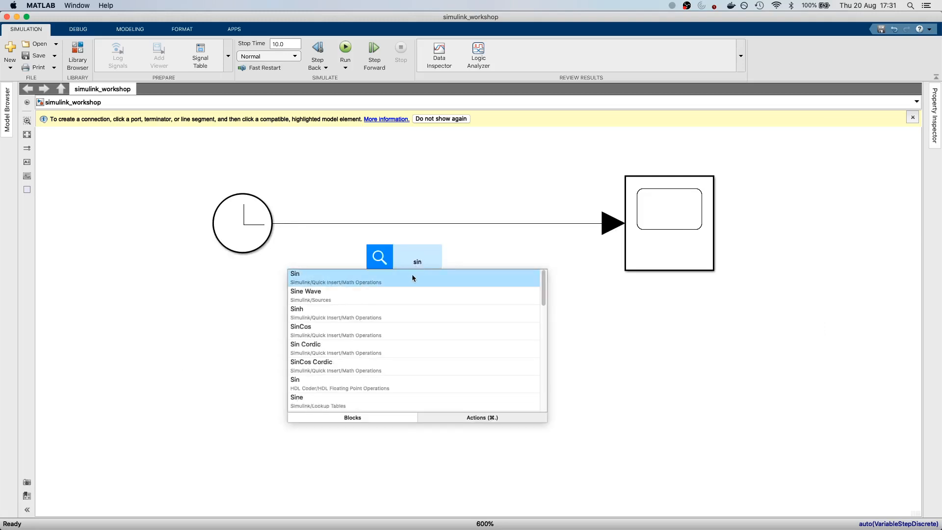
left_click(411, 275)
left_click_drag(430, 290, 434, 314)
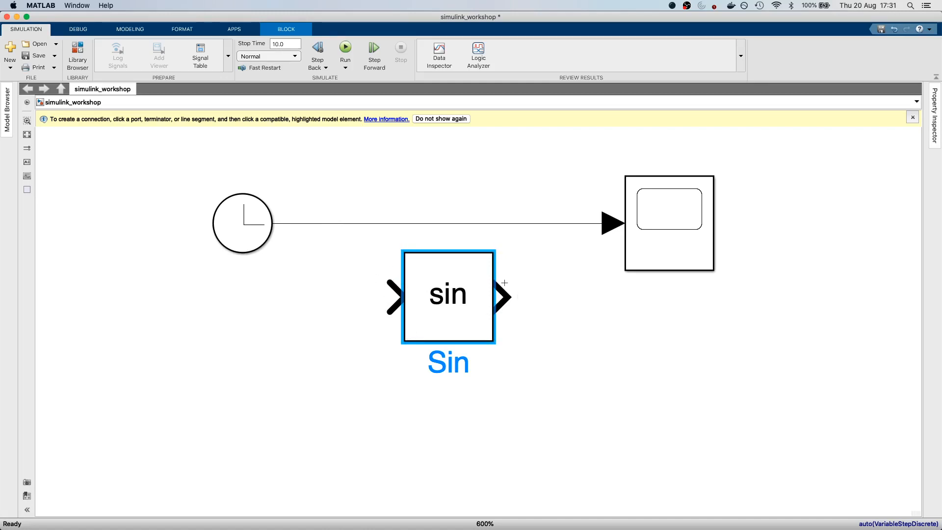
Step: Branch the Clock signal into the Sin block and connect the Sin output to a second input on the Scope
left_click(319, 225)
left_click_drag(320, 223, 394, 300)
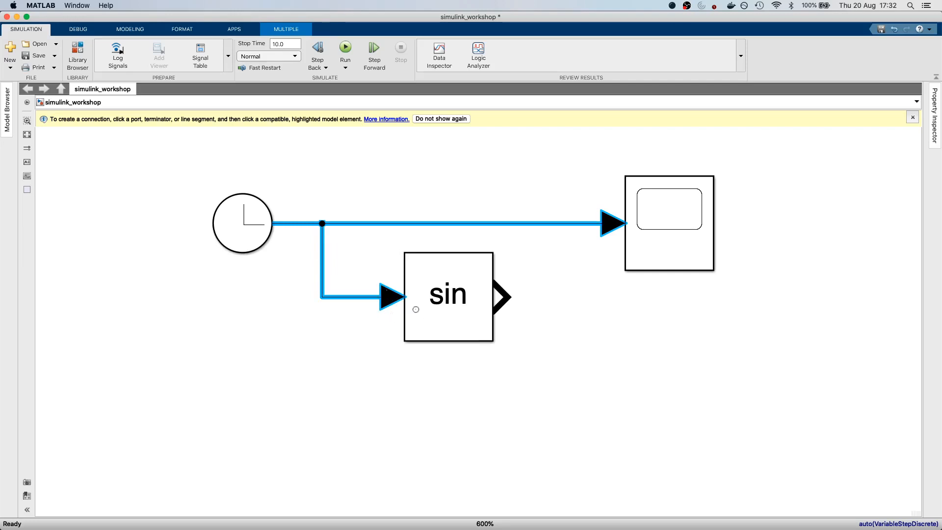
left_click_drag(501, 303, 619, 255)
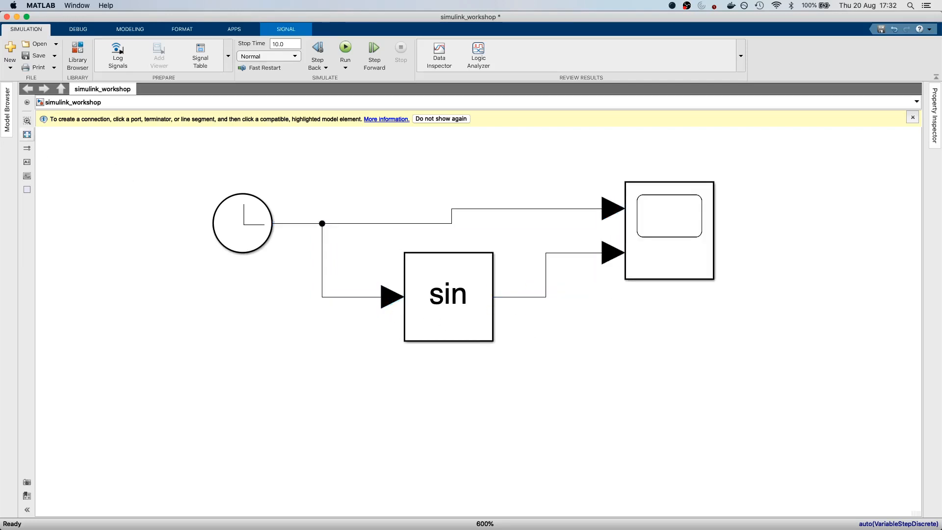
left_click(29, 136)
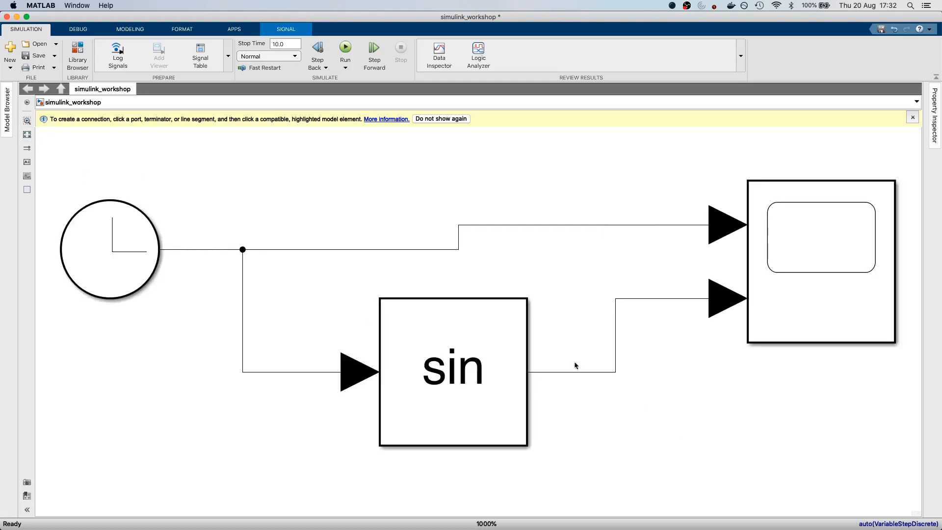
scroll(549, 351, "down", 3)
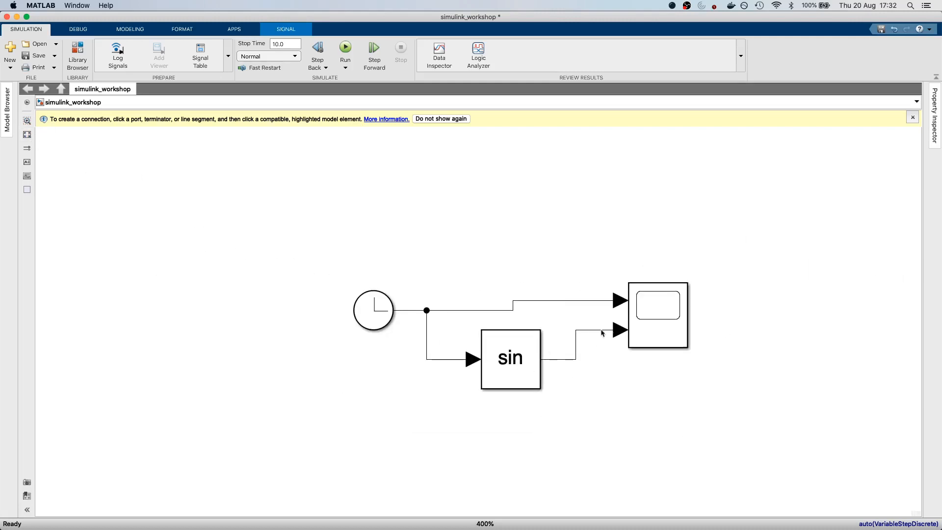
Step: Run the simulation, view the Clock and Sin signals in the Scope, and return to the model
left_click(346, 48)
left_click(645, 326)
double_click(646, 324)
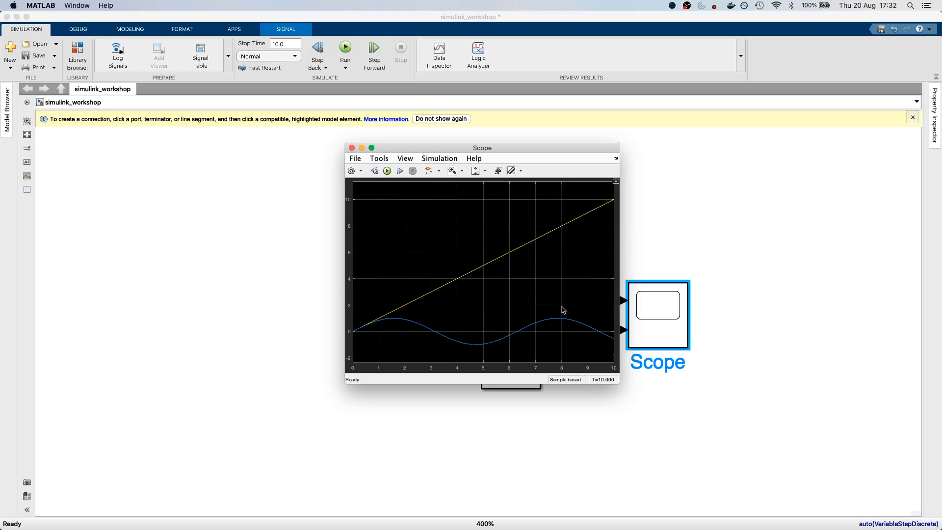
left_click(702, 206)
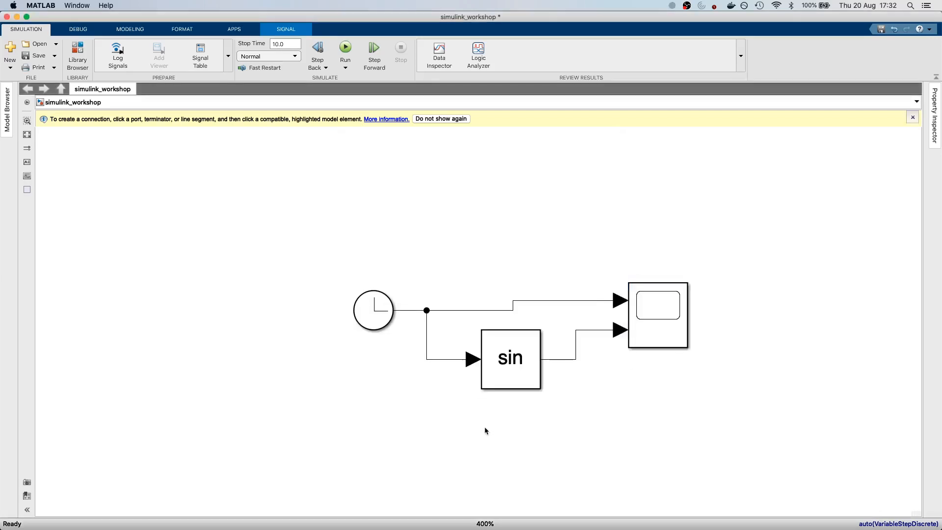
Step: Add an Exp block from Math Operations, aligned directly below the Sin block
double_click(484, 431)
type("exp")
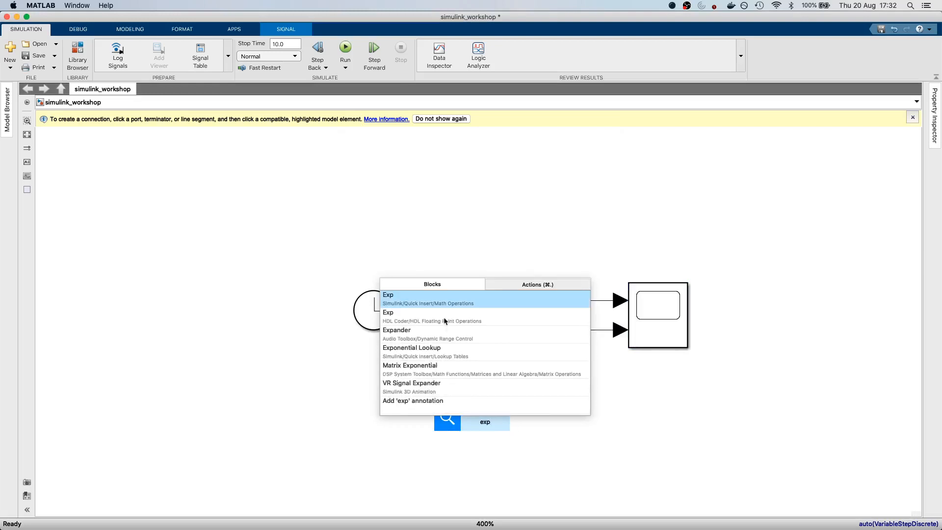
left_click(443, 309)
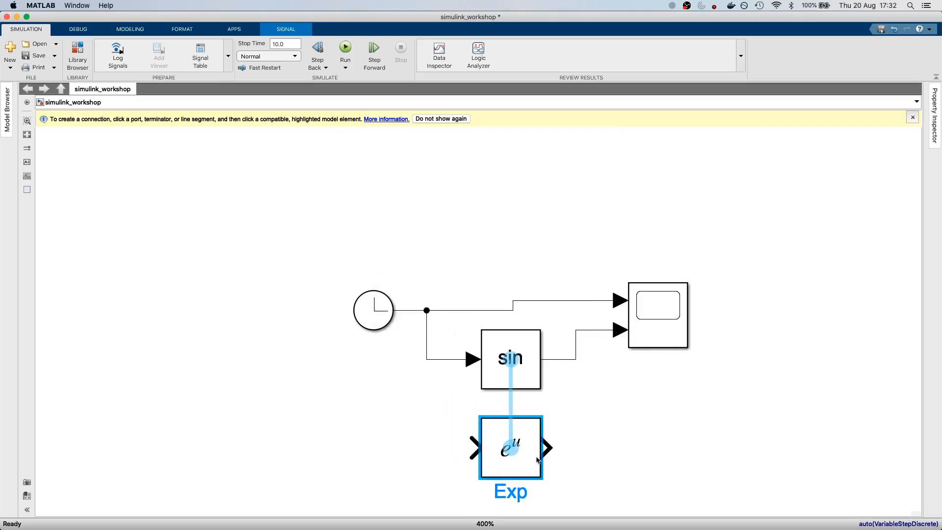
Step: Add a Gain block from Math Operations beside the Exp block and connect the Exp output to its input
left_click(599, 436)
double_click(602, 441)
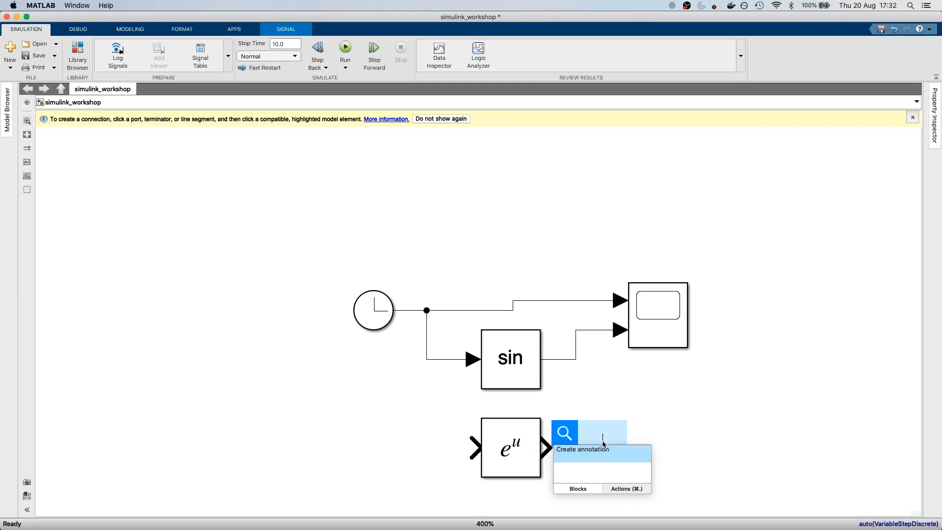
type("gai")
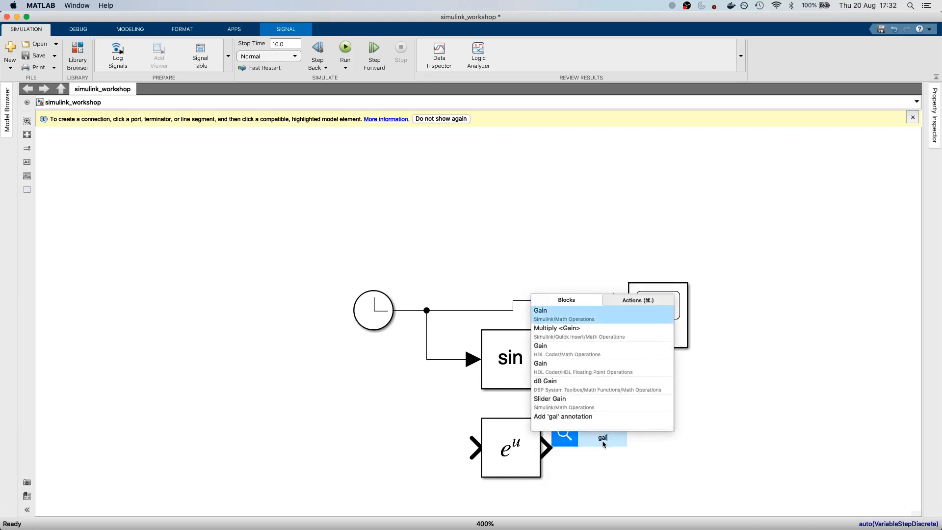
left_click(564, 319)
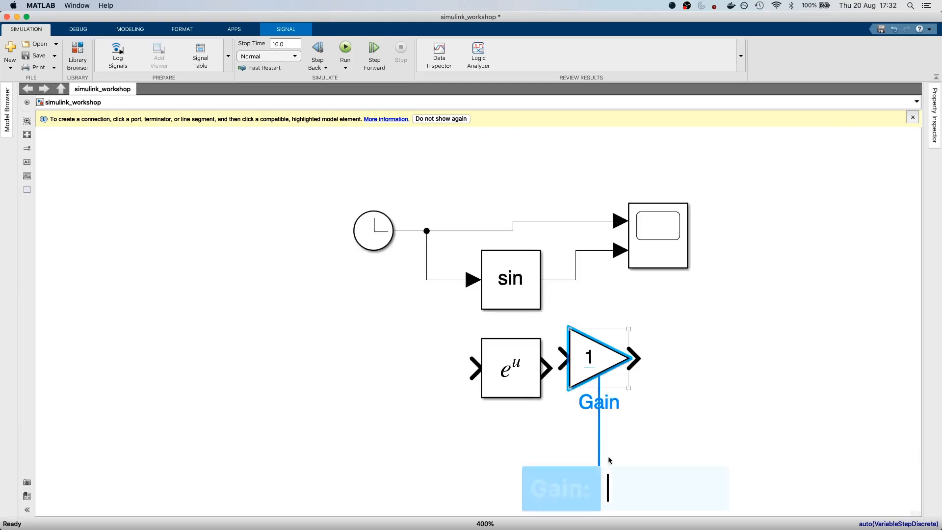
left_click_drag(597, 356, 611, 372)
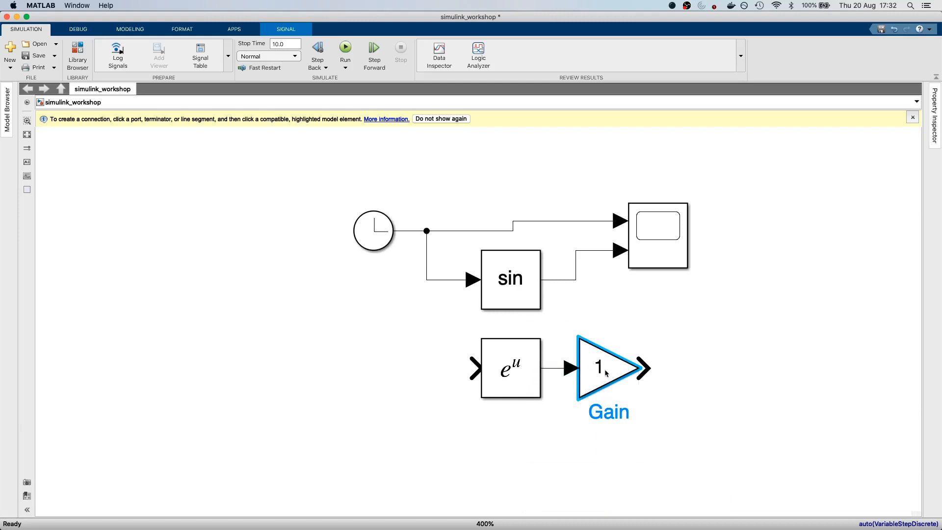
Step: Set the Gain block's gain parameter to 0.1
double_click(604, 369)
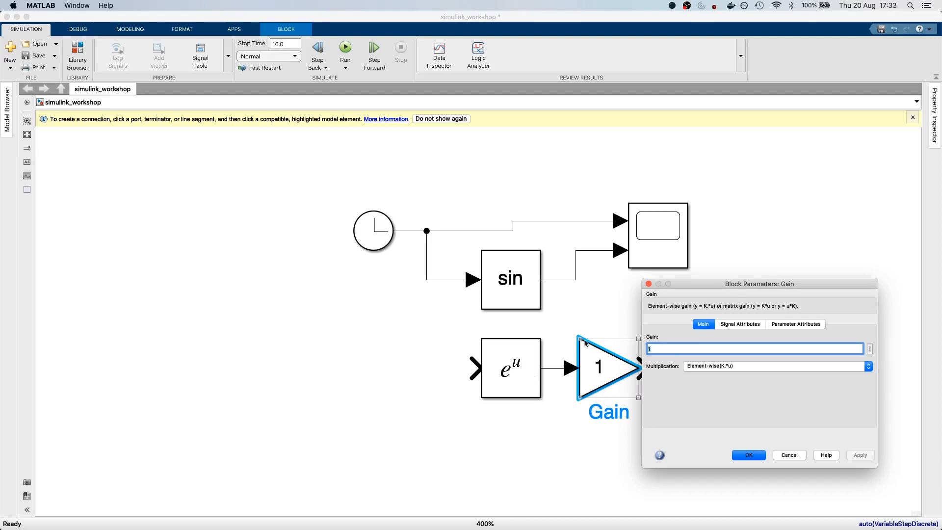
left_click_drag(702, 293, 730, 292)
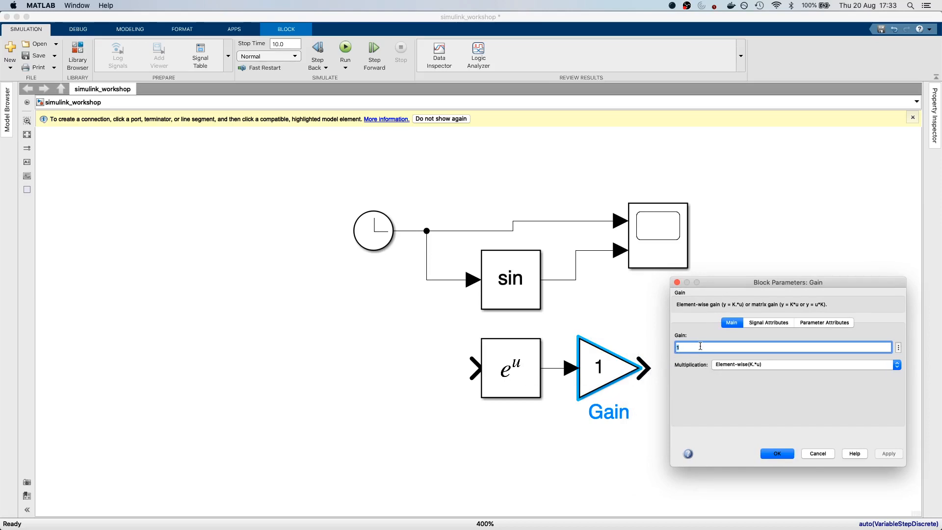
type("0.")
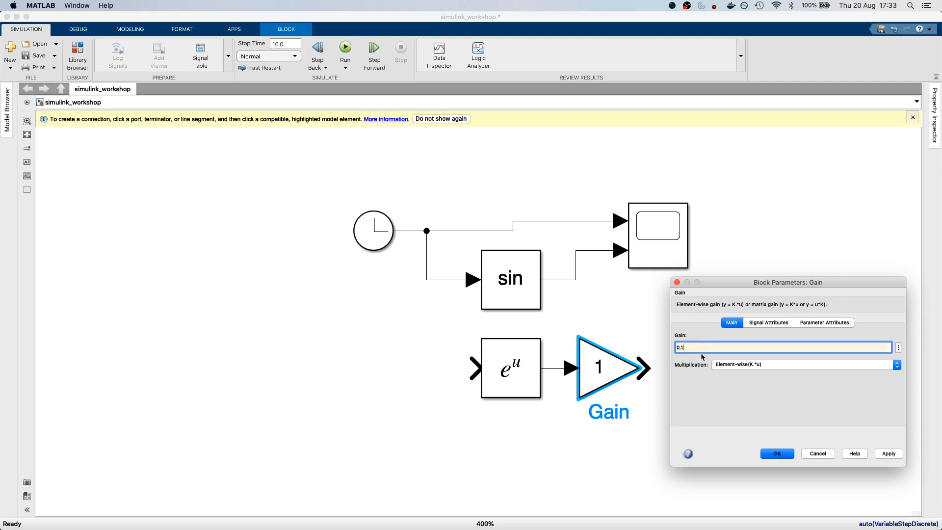
left_click(587, 375)
left_click(538, 378)
left_click(776, 453)
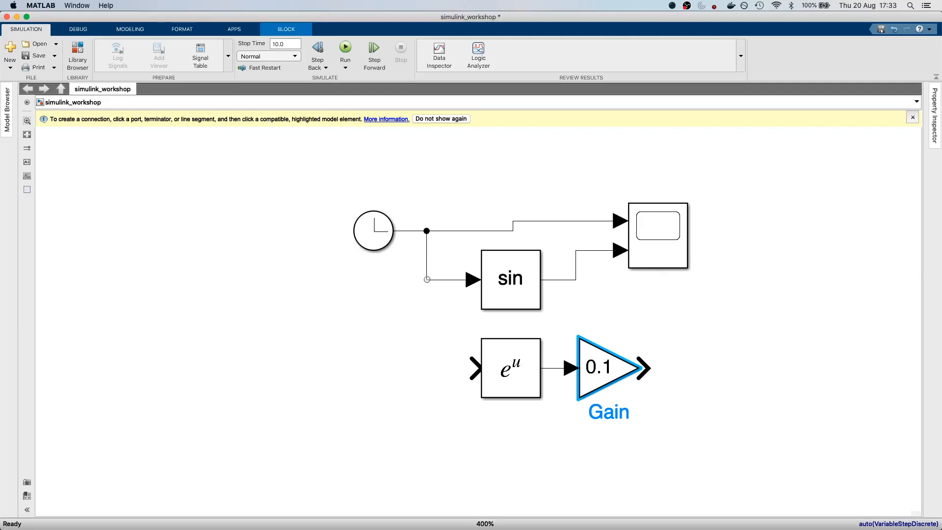
Step: Branch the Clock signal into the Exp block and connect the Gain output to a third input on the Scope, placed farther from the blocks
left_click_drag(427, 279, 470, 370)
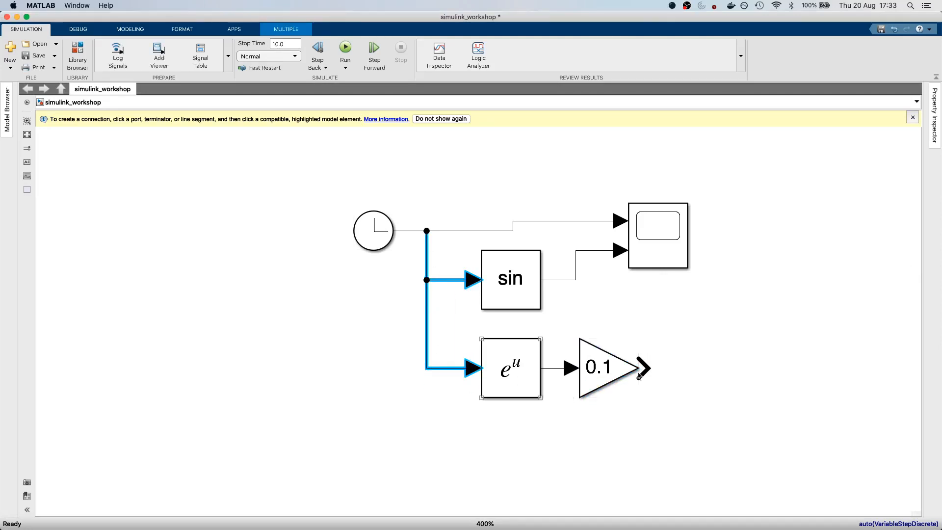
left_click(639, 374, "shift")
left_click_drag(643, 371, 730, 249)
left_click(716, 371)
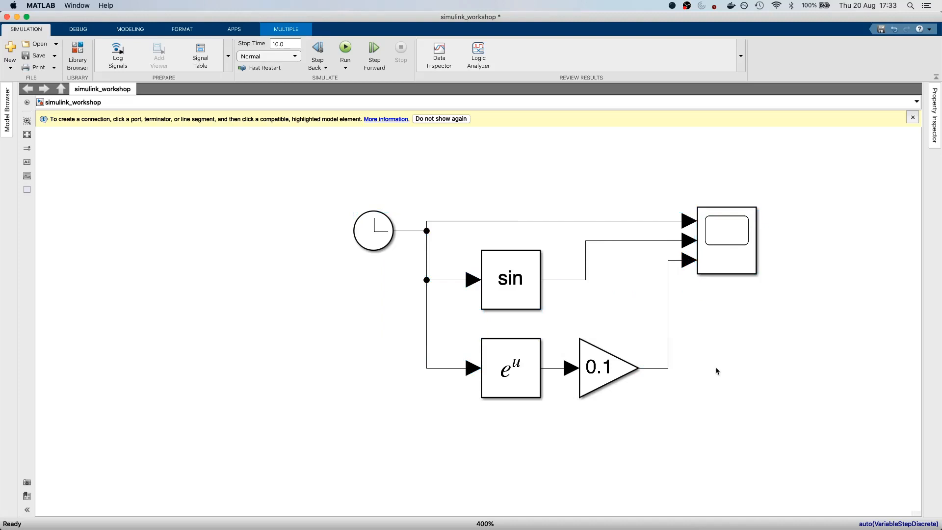
Step: Run the extended model and view the Clock, Sin and scaled Exp signals in the Scope window
scroll(566, 279, "up", 5)
left_click(351, 320)
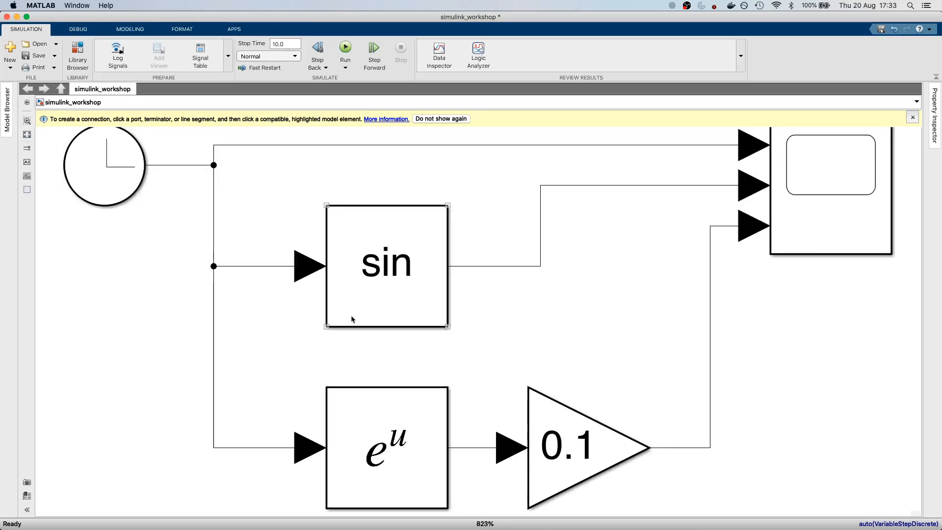
scroll(351, 320, "down", 3)
scroll(352, 319, "up", 1)
scroll(351, 320, "down", 1)
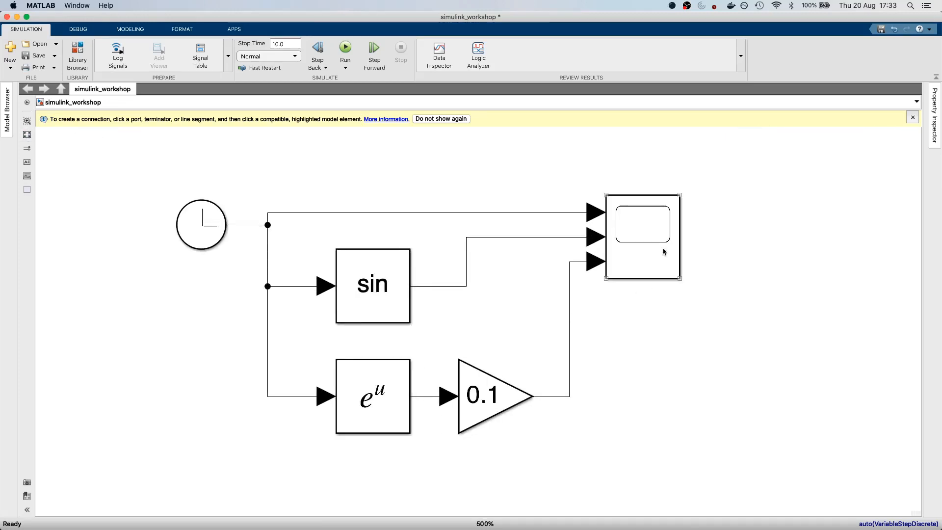
left_click(399, 230)
left_click(385, 404)
left_click(345, 47)
double_click(631, 245)
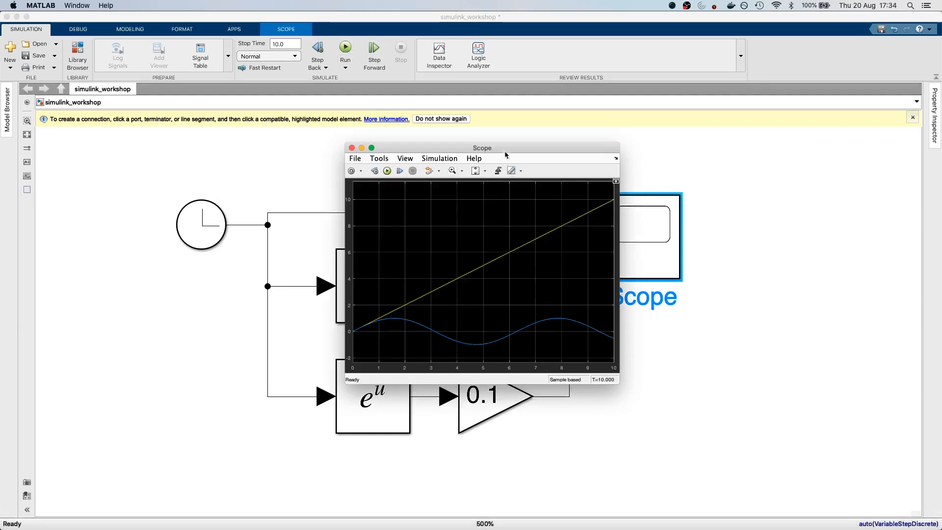
left_click_drag(505, 155, 561, 162)
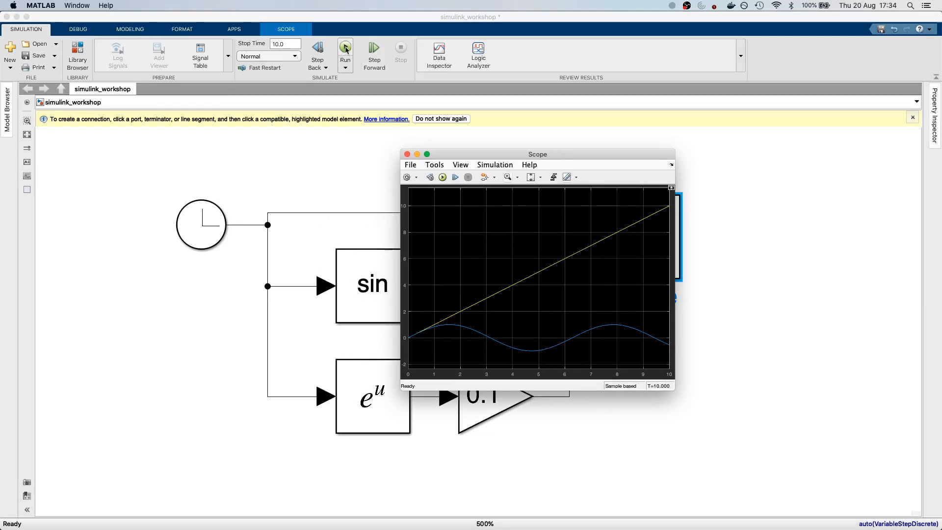
left_click(443, 178)
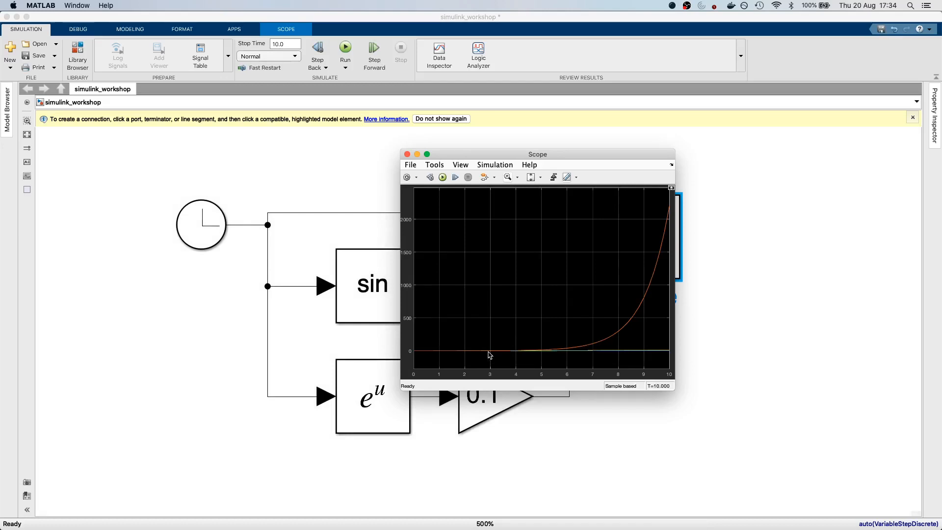
Step: Set the simulation stop time to 3, rerun the model, and view the three signals in the Scope
left_click(279, 43)
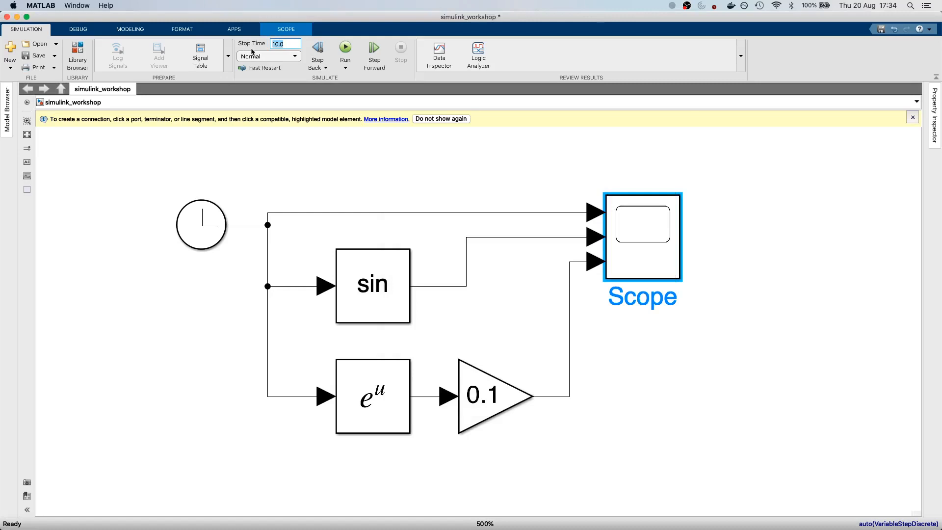
type("3")
left_click(345, 48)
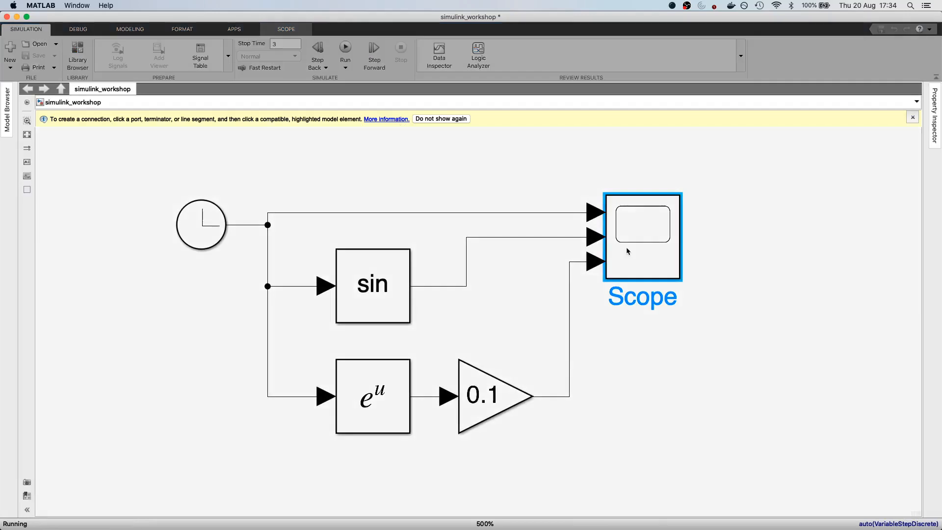
double_click(628, 251)
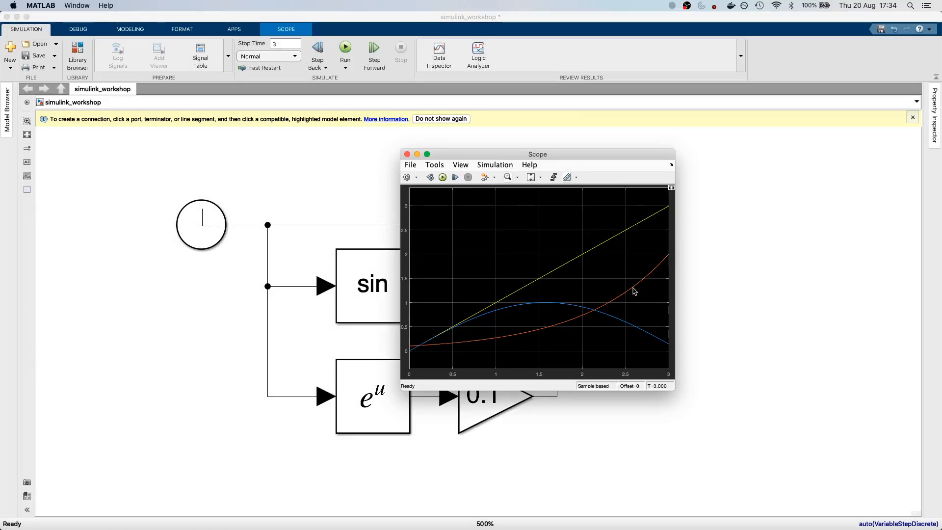
Step: Move the Scope window aside, review the Math Functions and time domain slides in Preview's simulink_workshop.pdf, and return to the Simulink model
left_click_drag(564, 155, 730, 156)
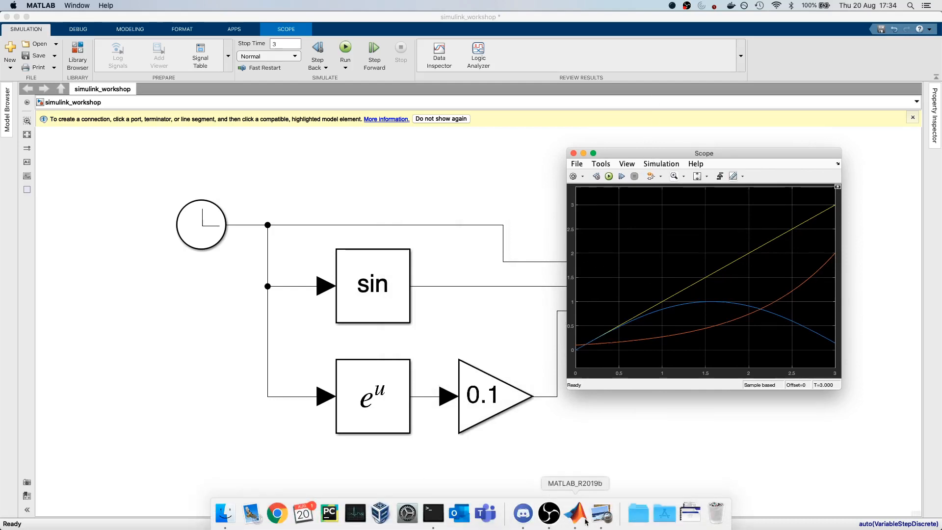
left_click(600, 513)
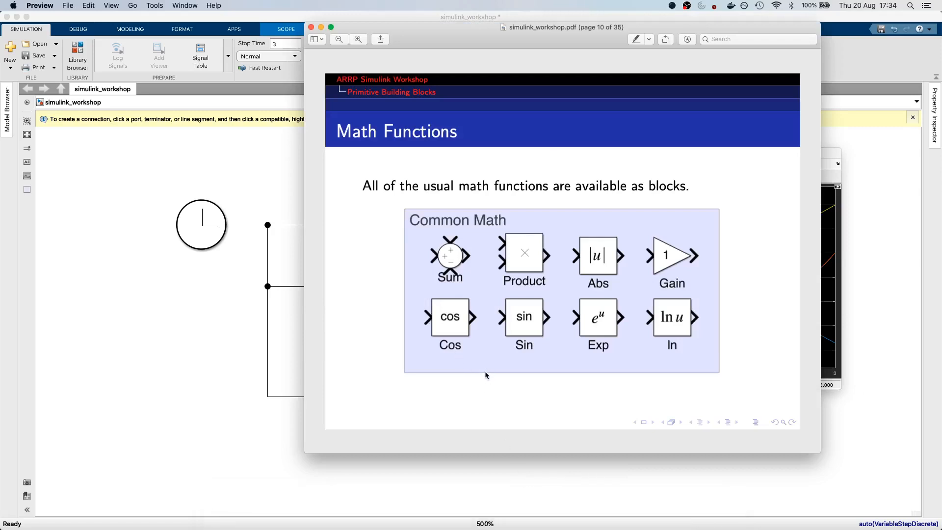
scroll(514, 403, "down", 1)
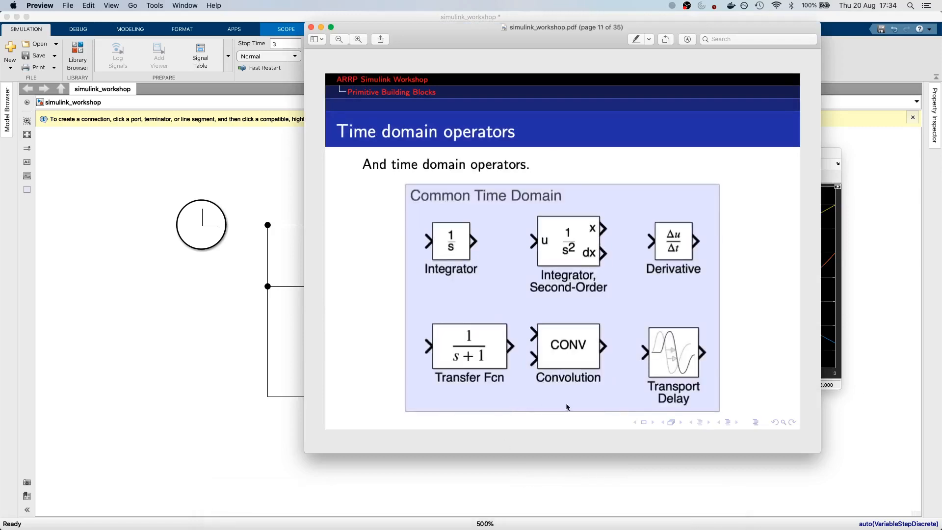
scroll(515, 290, "up", 2)
scroll(516, 290, "down", 1)
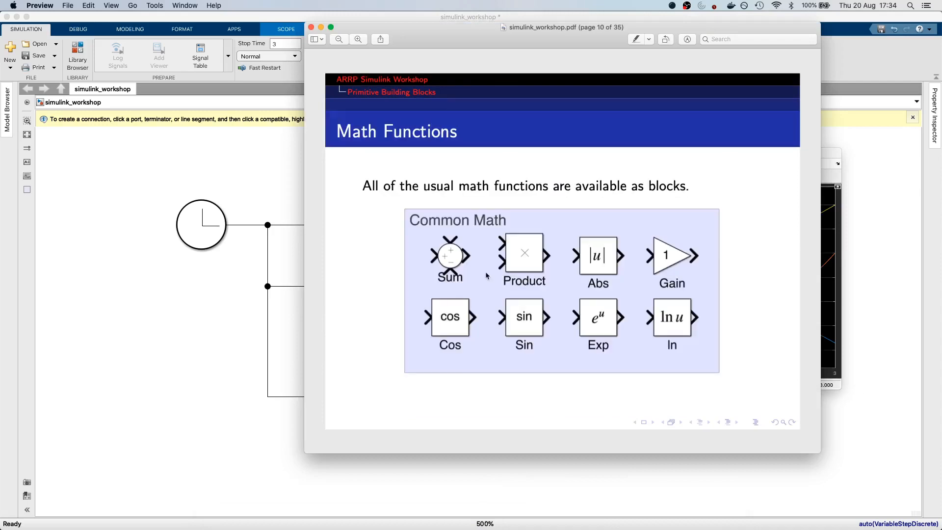
left_click(274, 338)
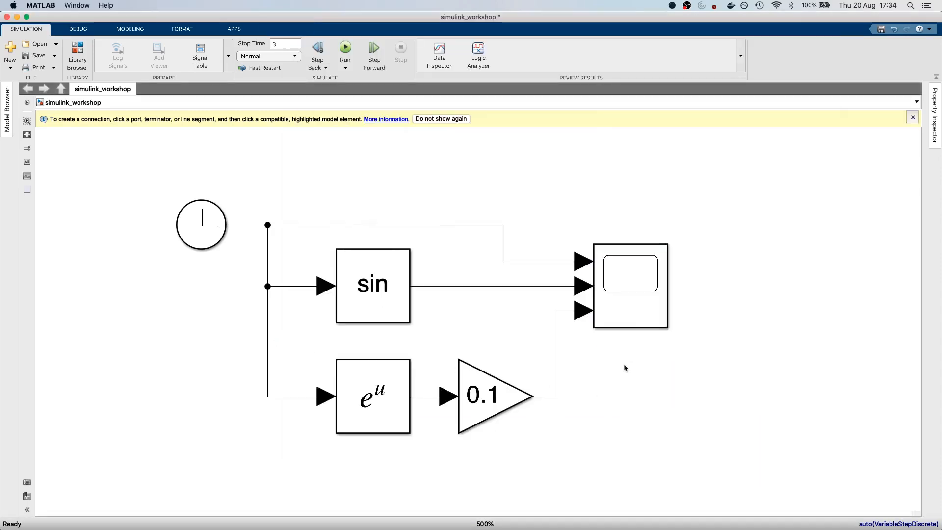
Step: Delete the Clock, Sin and Gain signal lines that feed the Scope's three inputs
left_click(614, 305)
left_click(580, 304)
key("Delete")
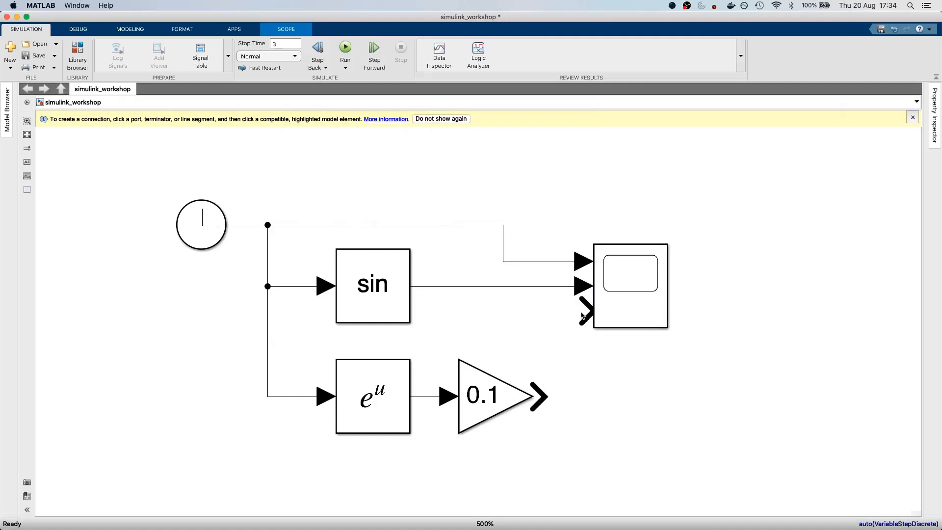
left_click(565, 286)
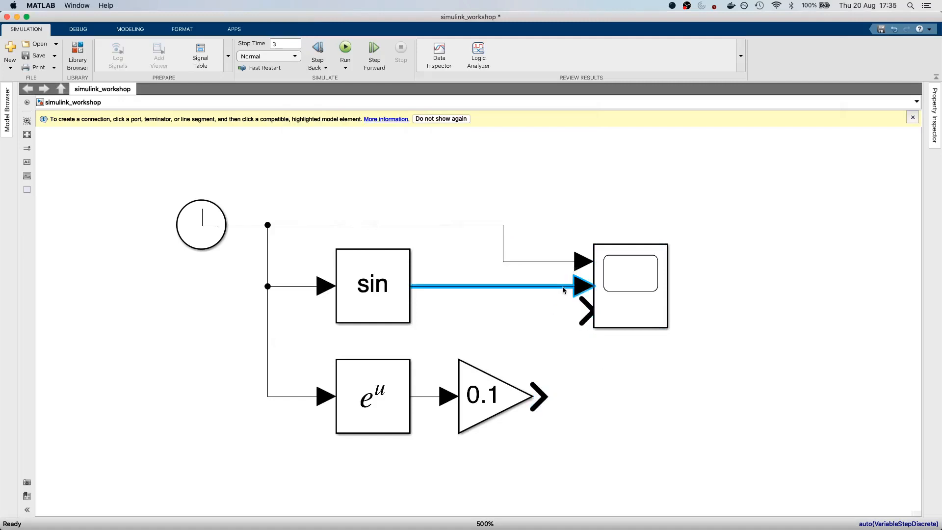
key("Delete")
left_click(561, 265)
key("Delete")
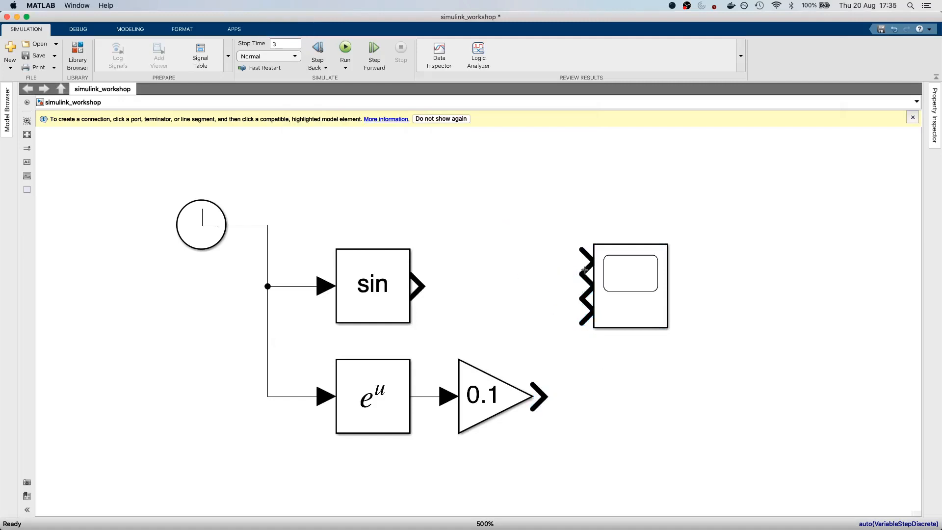
Step: Move the Scope block farther from the other blocks and leave its inputs disconnected from the Sin output
left_click_drag(619, 270, 752, 266)
left_click(606, 285)
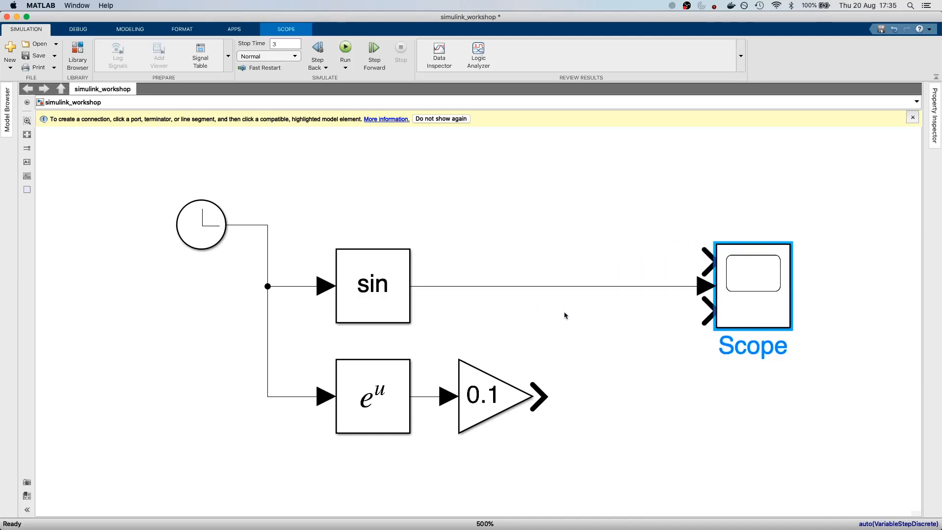
left_click(557, 287)
key("Delete")
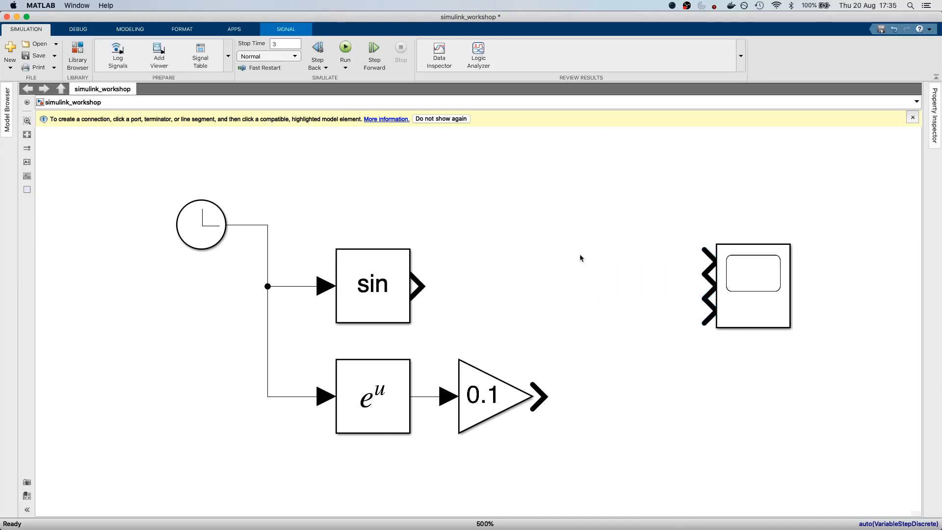
Step: Add a Simulink Sum block from Math Operations between the Sin block and the Scope, level with the Clock
double_click(544, 211)
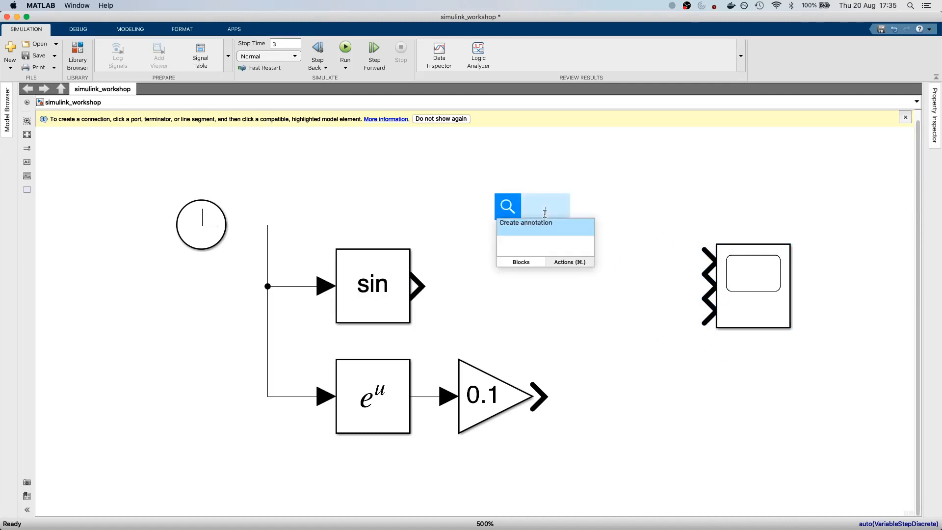
type("su")
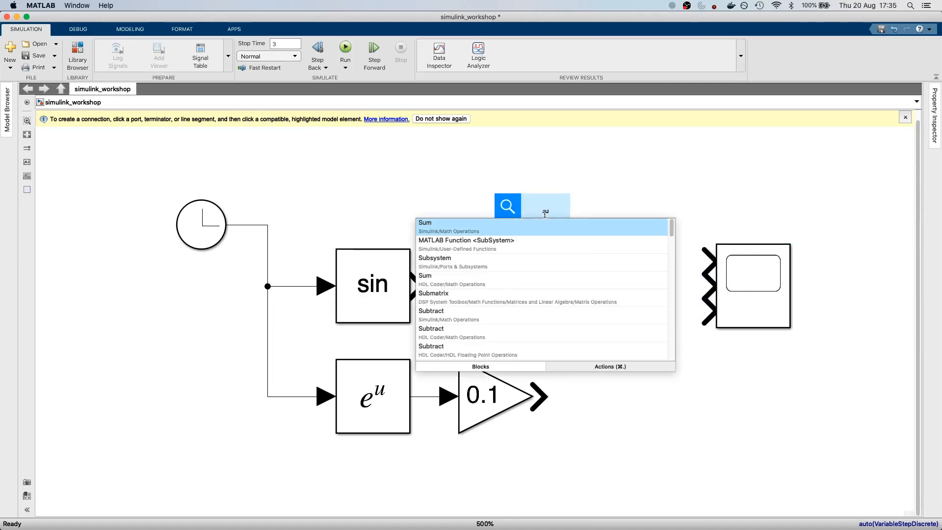
left_click(543, 228)
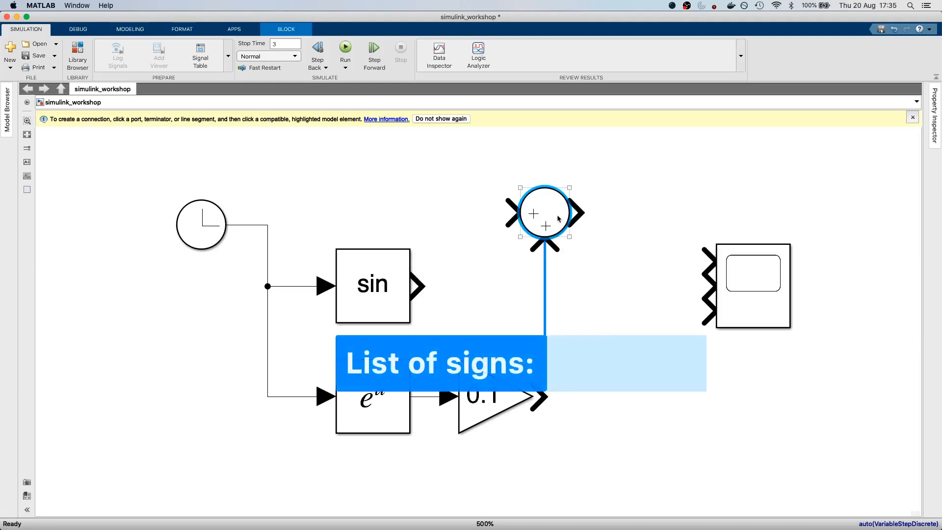
left_click_drag(557, 217, 596, 240)
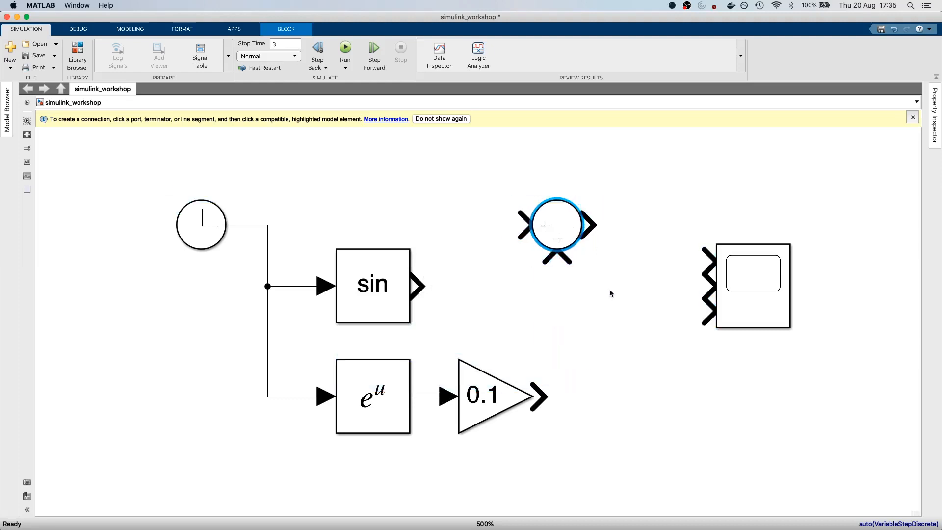
Step: Set the Sum block's list of signs to ++- and apply it, keeping the parameters dialog open
double_click(553, 224)
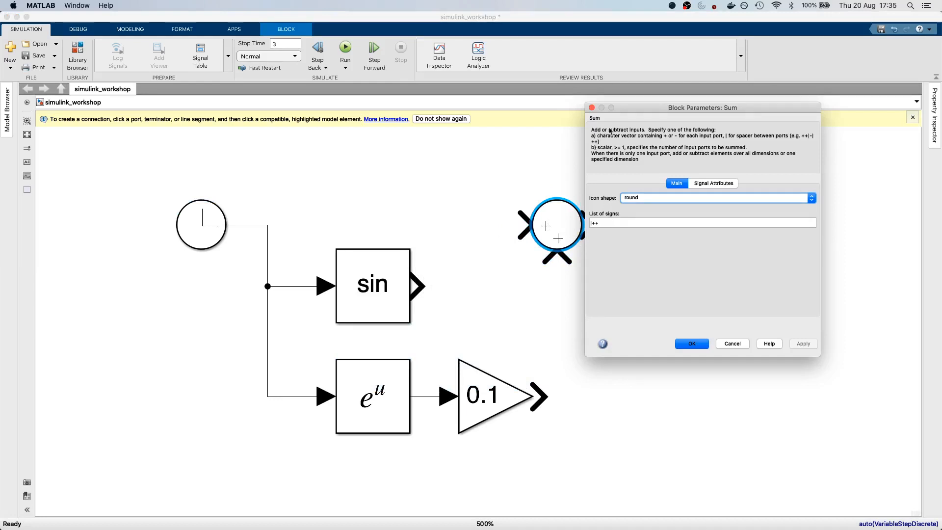
left_click(610, 225)
left_click_drag(610, 225, 589, 222)
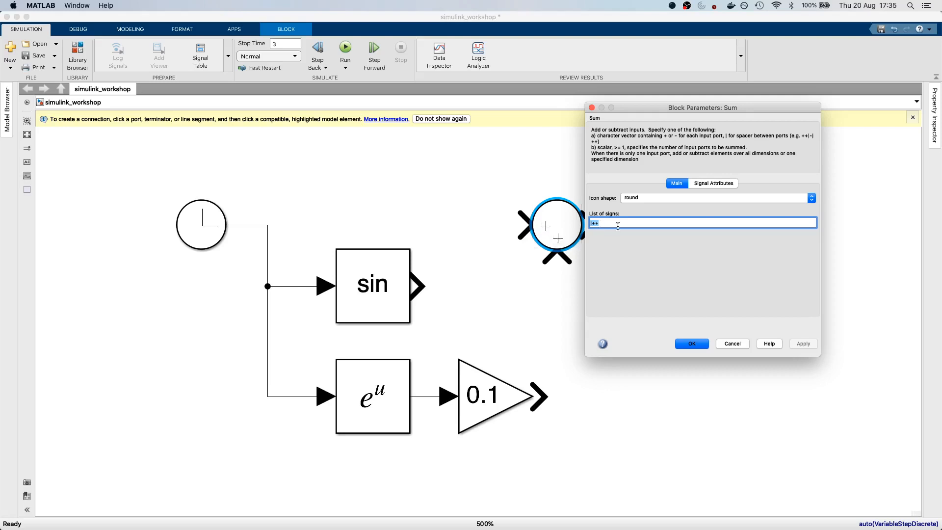
left_click_drag(616, 222, 550, 220)
type("+")
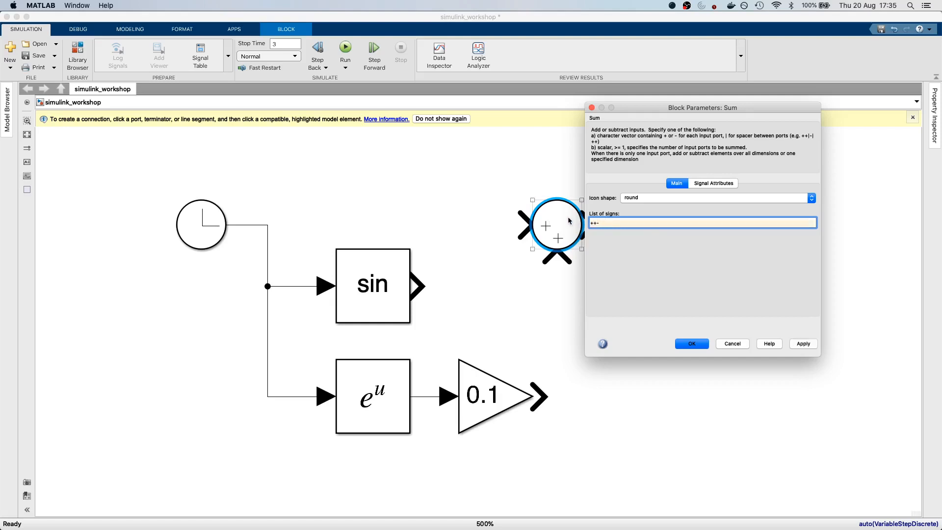
left_click(800, 344)
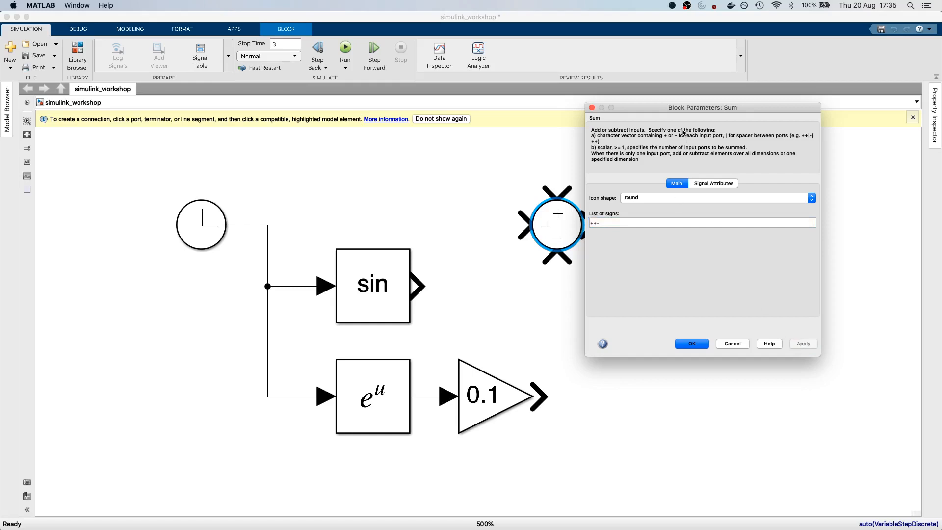
Step: Insert a spacer after the first sign so the Sum block's list of signs is +|+-, and apply it
left_click_drag(652, 112, 735, 122)
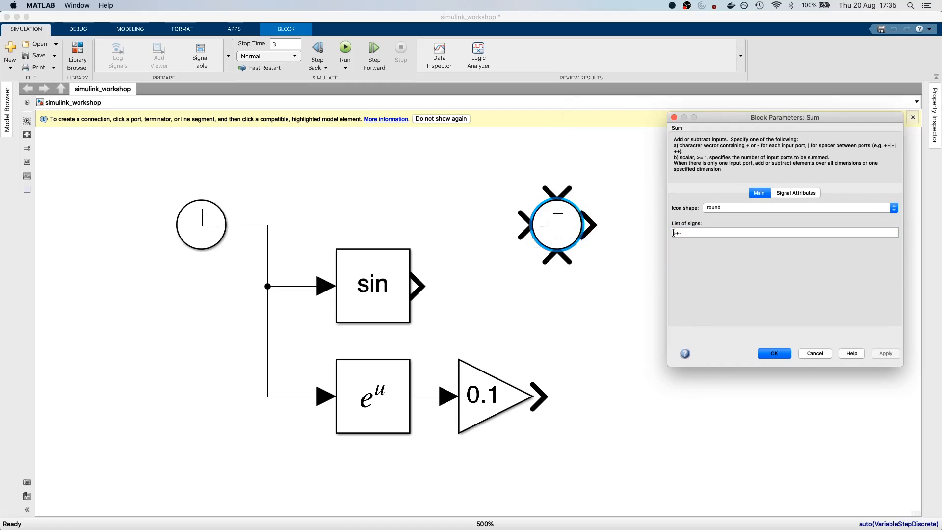
double_click(673, 232)
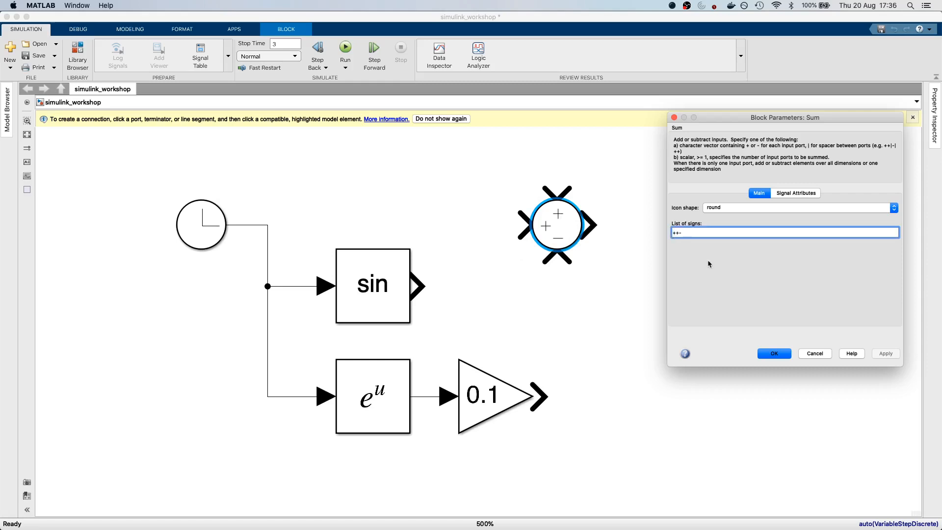
type("|")
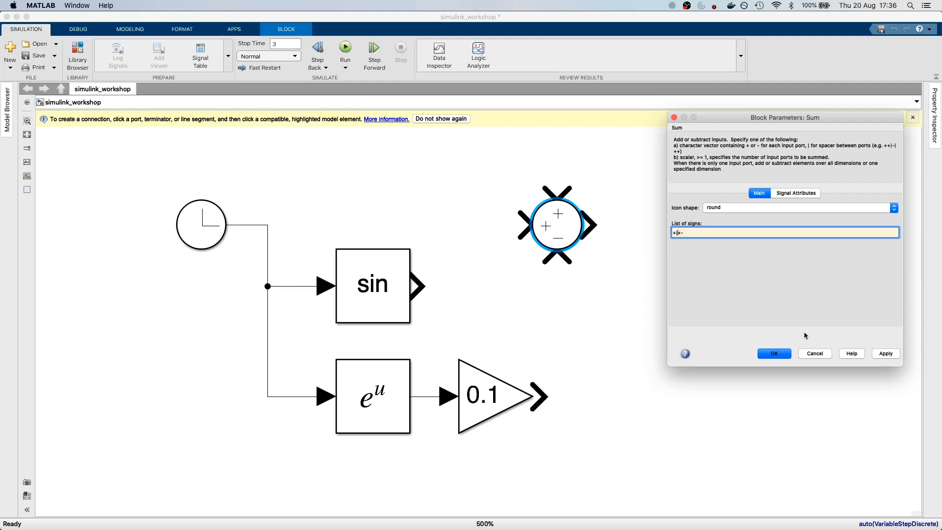
left_click(885, 354)
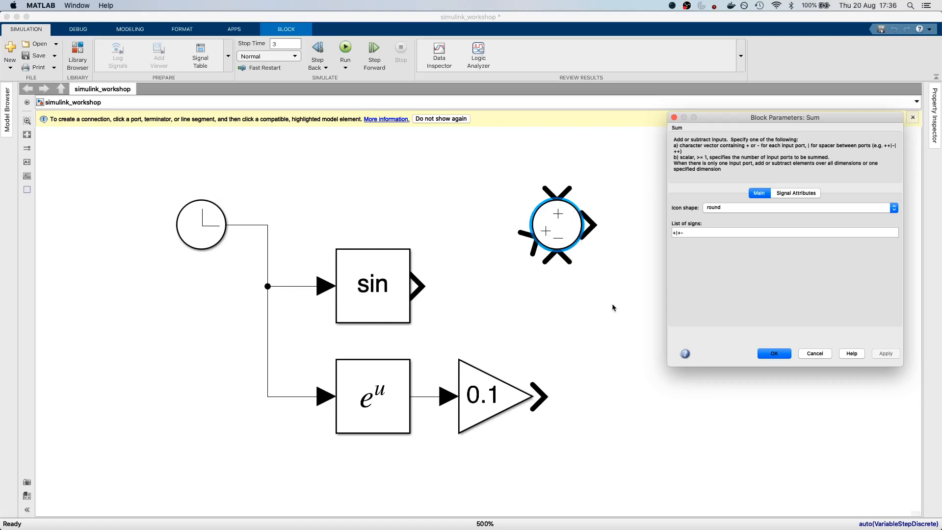
Step: Replace the Sum block's list of signs with ++- without the spacer and accept the parameters
left_click(675, 232)
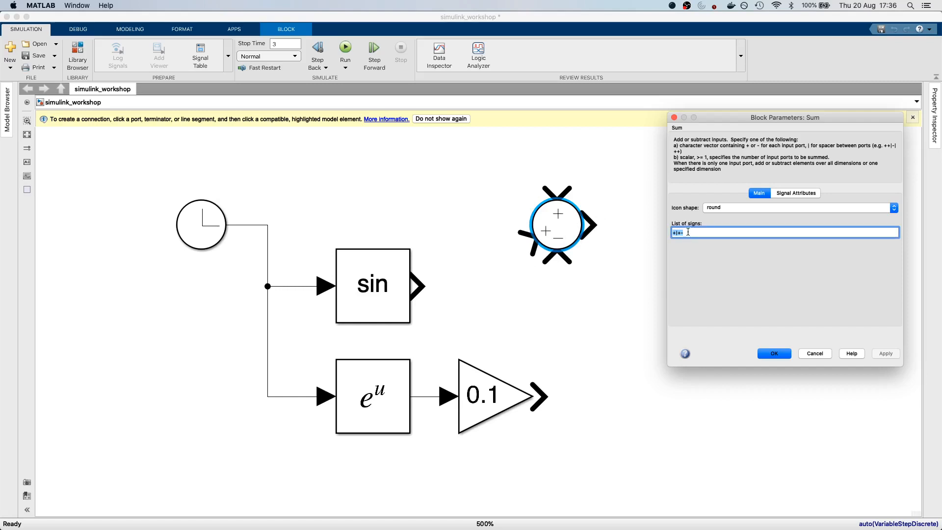
type("++")
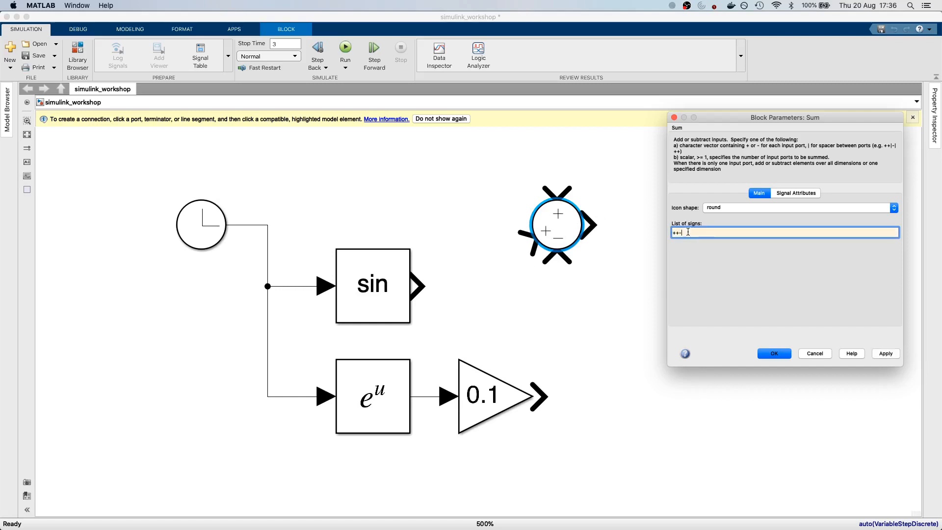
left_click(774, 353)
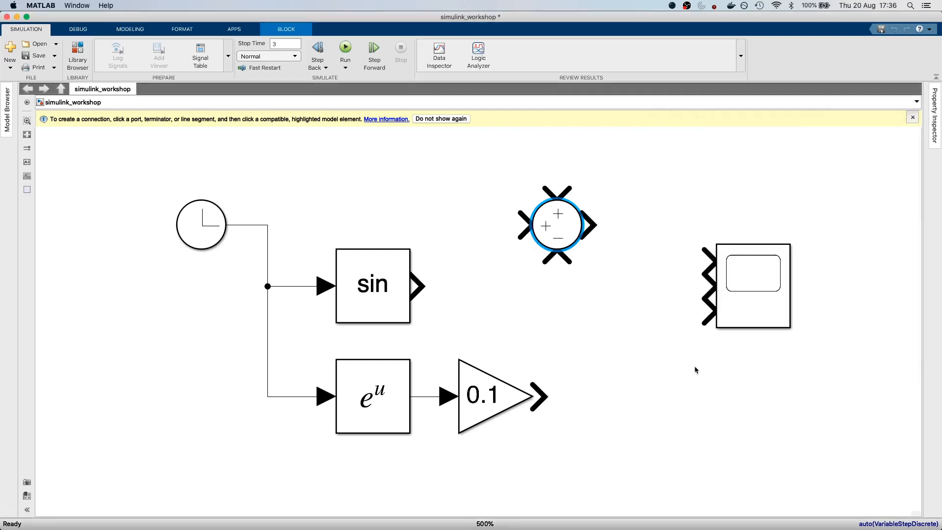
Step: Branch the Clock signal into the Sum block's upper plus input and align the Sum block with the Sin output
left_click_drag(563, 232, 563, 268)
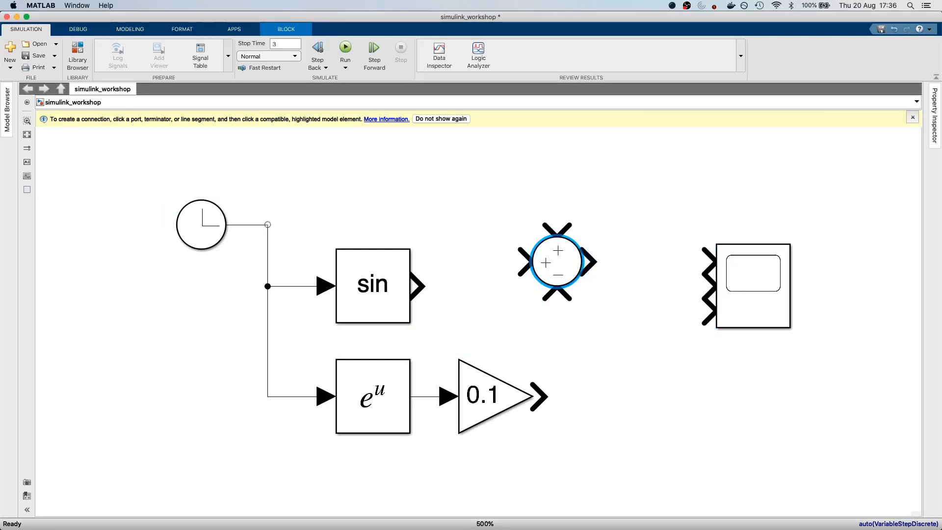
left_click(267, 225)
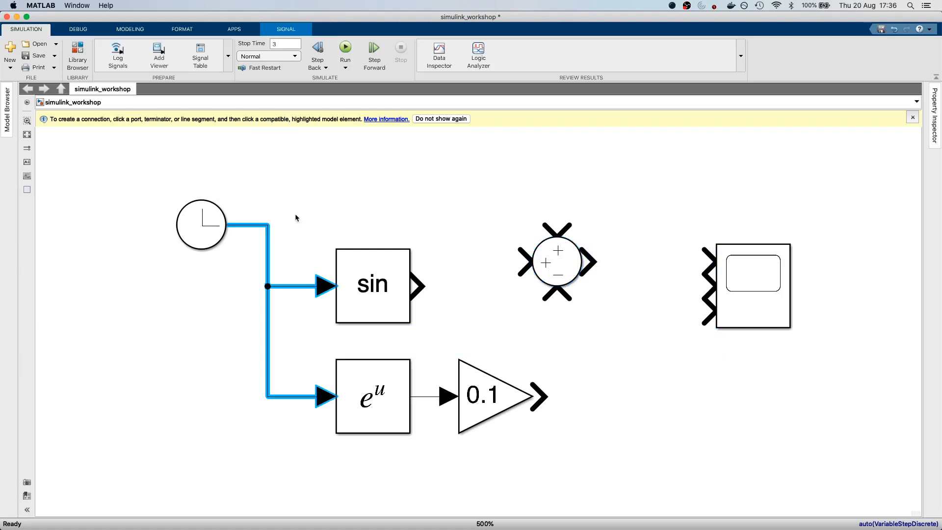
left_click(556, 222)
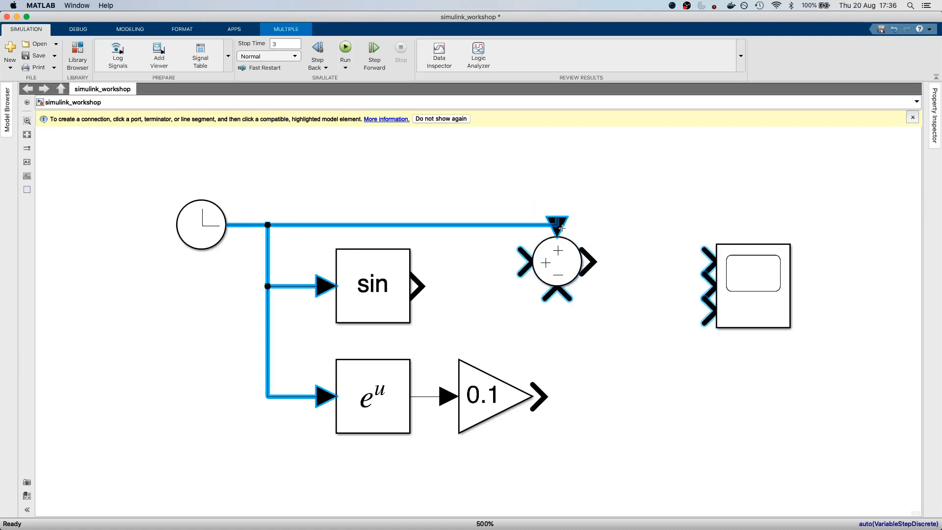
left_click_drag(565, 270, 566, 294)
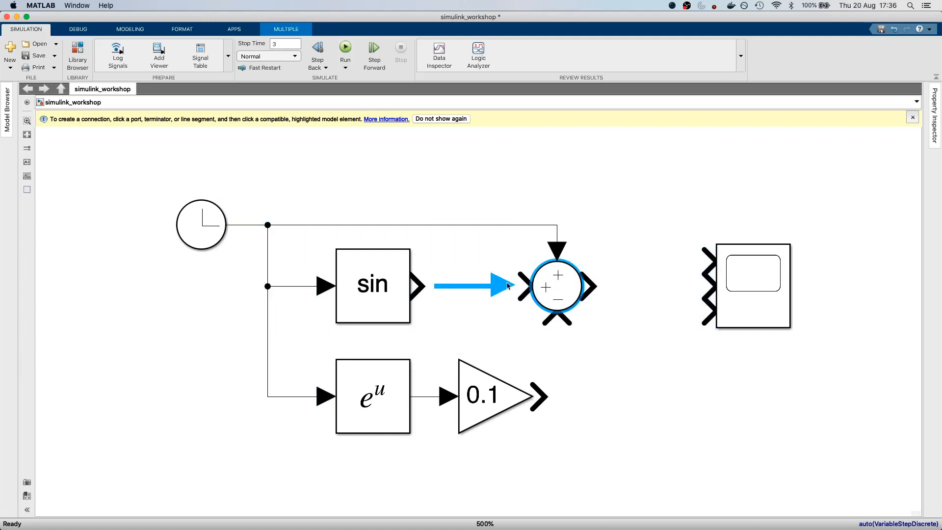
Step: Connect Sin to the Sum block's remaining plus input, Gain to its minus input, and the Sum output to the Scope's middle input
left_click_drag(422, 286, 537, 287)
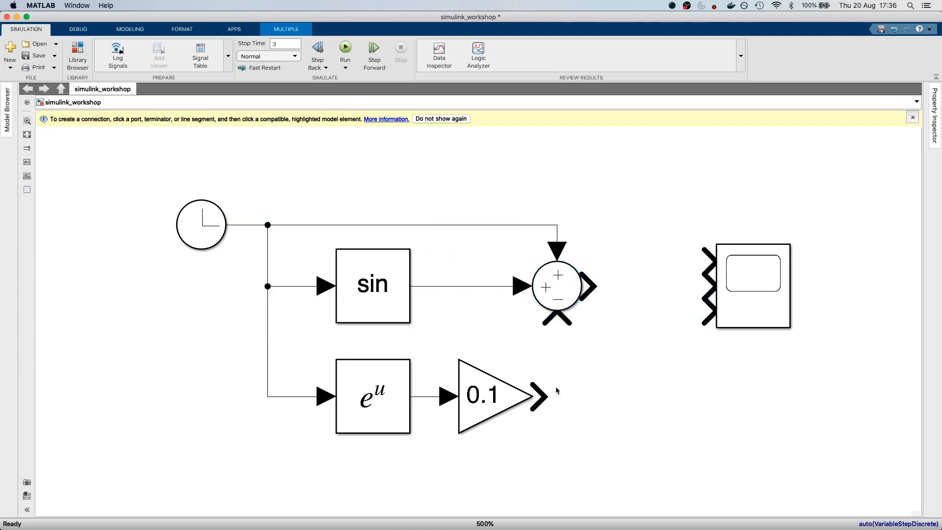
left_click_drag(540, 396, 559, 325)
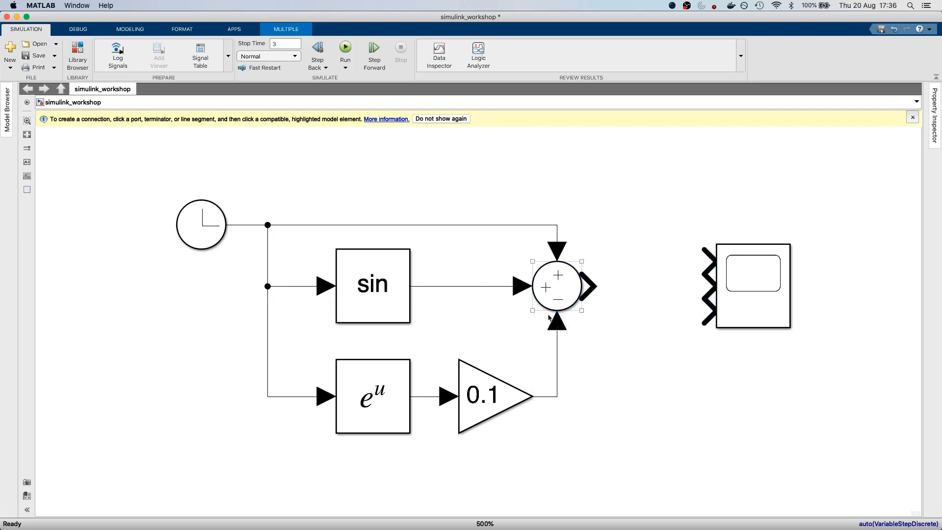
left_click(363, 402)
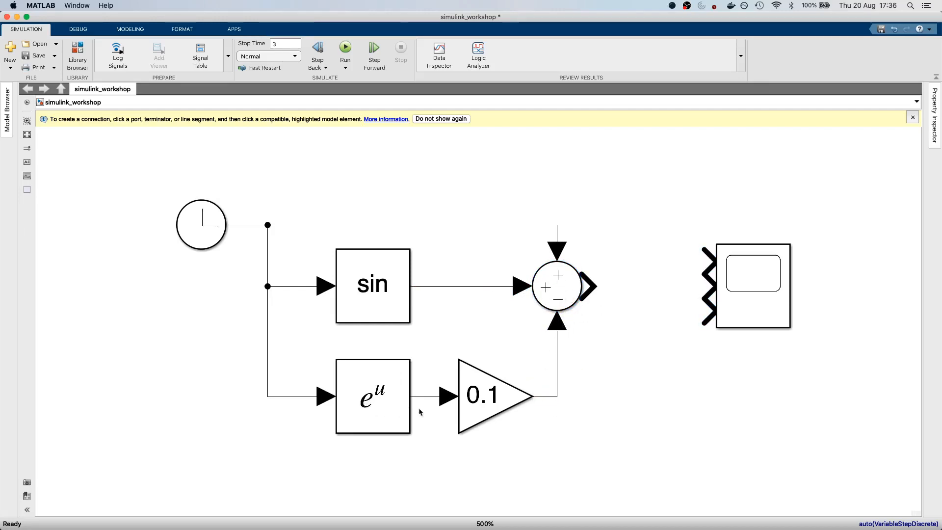
left_click_drag(589, 287, 692, 295)
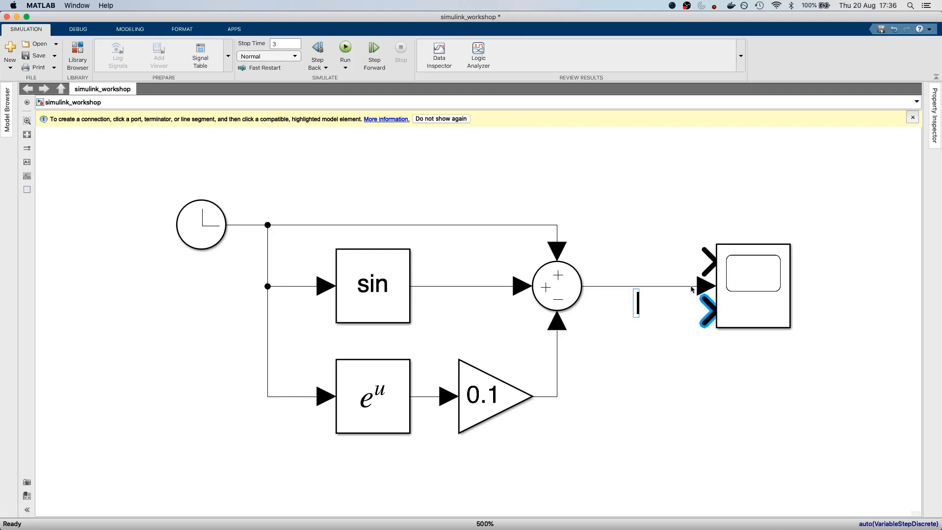
left_click_drag(708, 310, 679, 290)
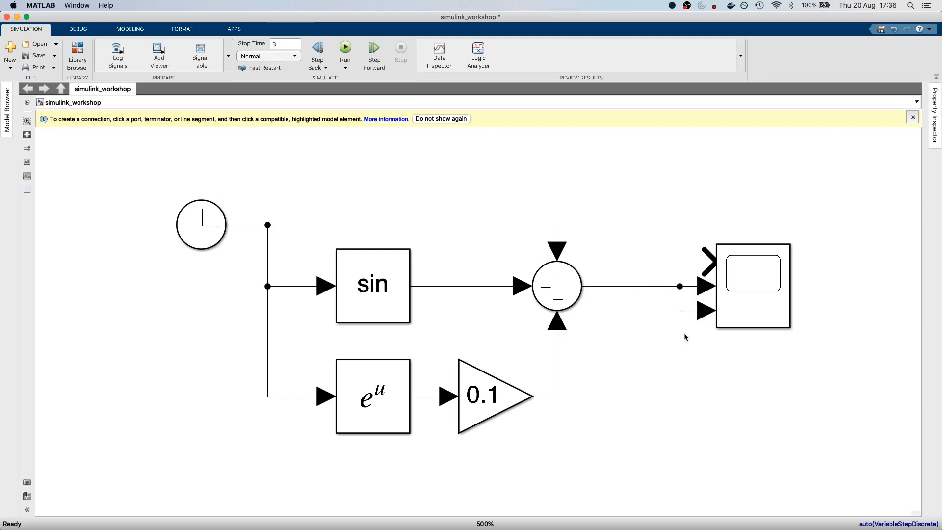
left_click(679, 302)
key("Delete")
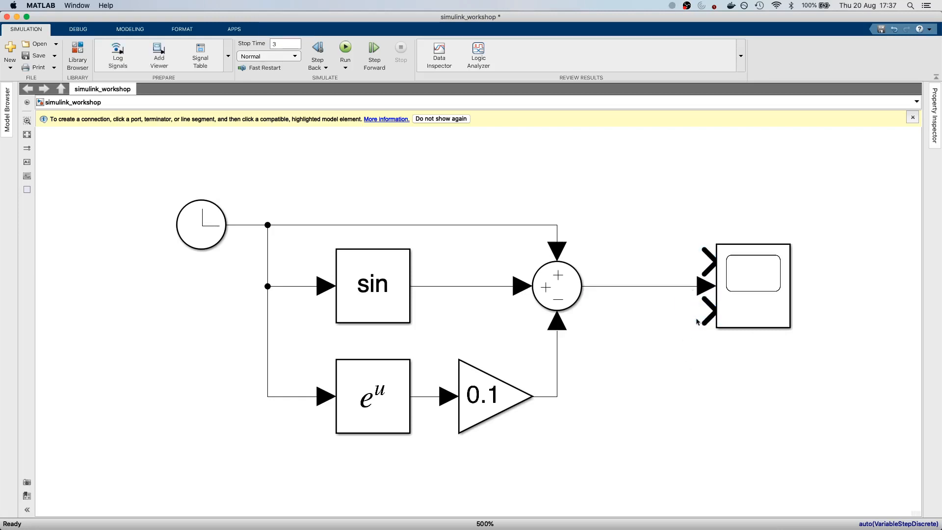
left_click_drag(695, 284, 690, 290)
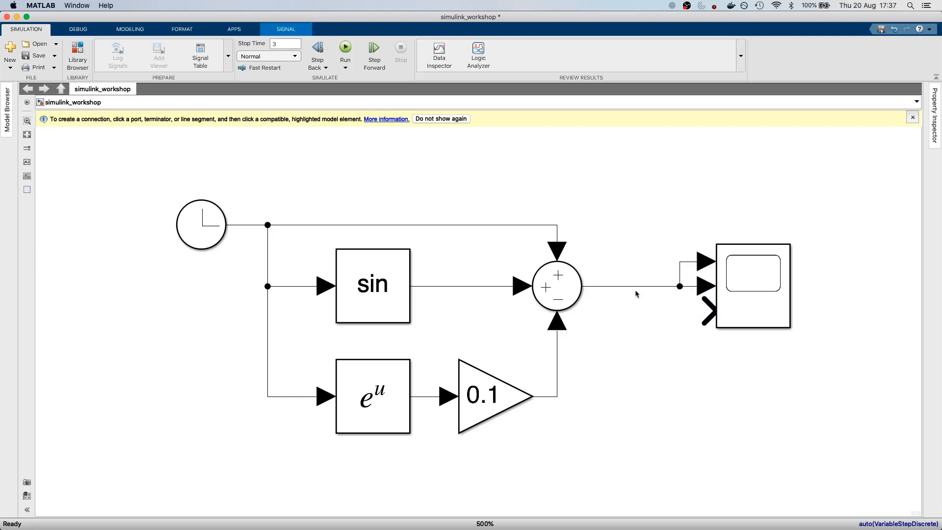
left_click(696, 264)
key("Delete")
Step: Delete the line from the Sum block to the Scope and set the Scope's number of input ports to 1
left_click(633, 288)
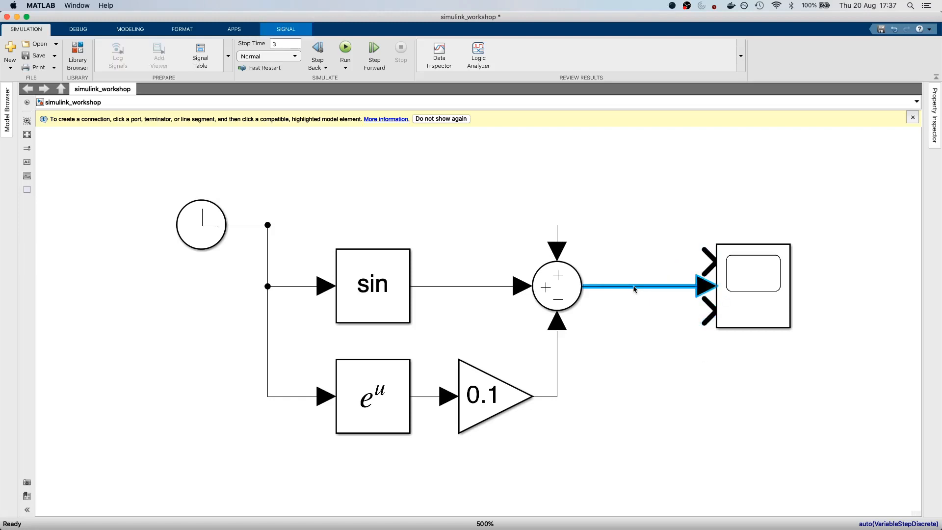
key("Delete")
left_click(749, 304)
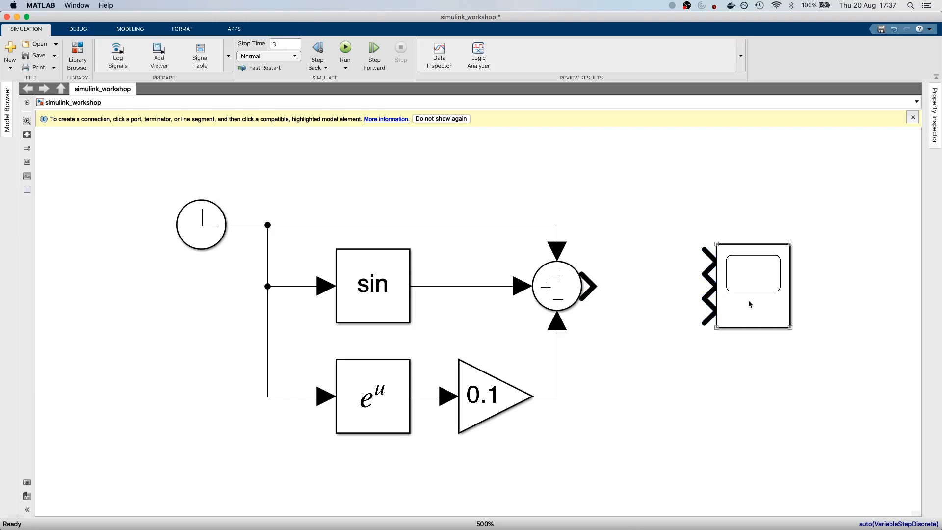
double_click(750, 304)
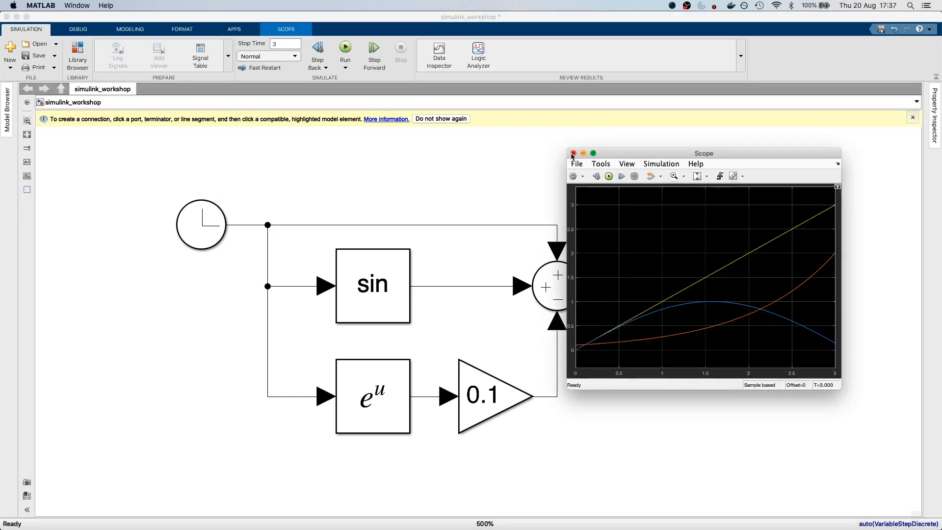
left_click(573, 153)
right_click(757, 308)
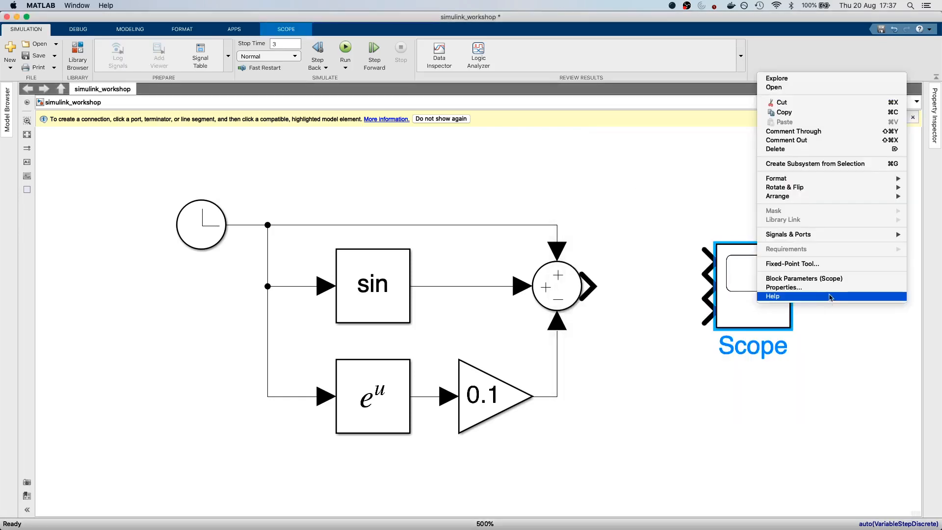
mouse_move(817, 236)
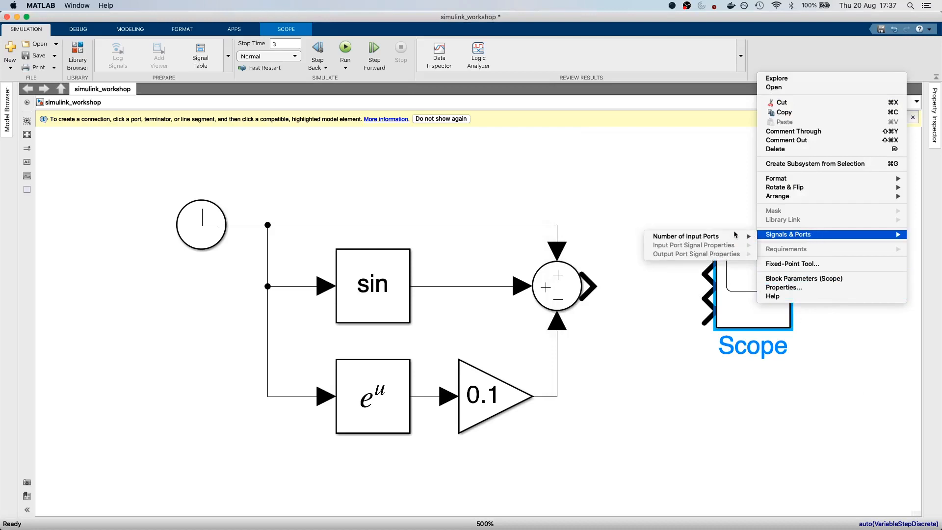
mouse_move(734, 236)
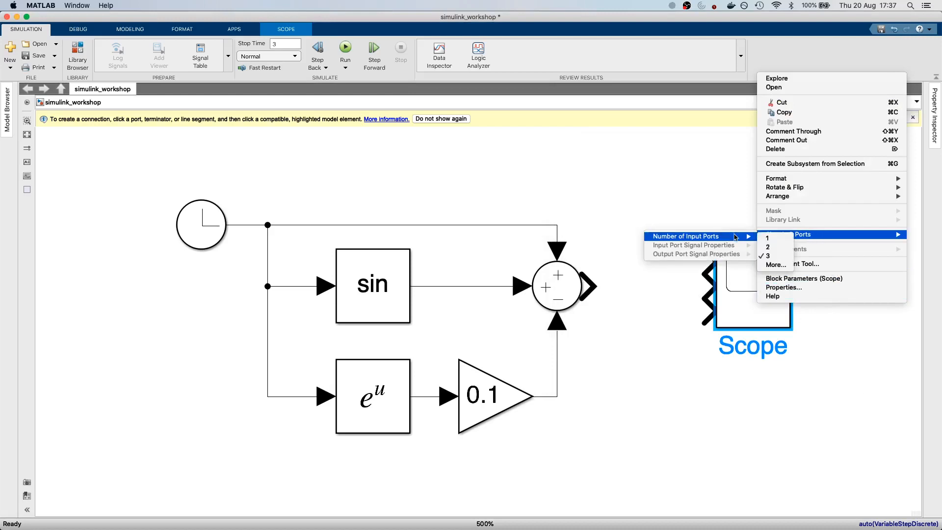
left_click(775, 241)
Step: Check the available choices for the Scope's number of input ports without changing the setting
right_click(761, 293)
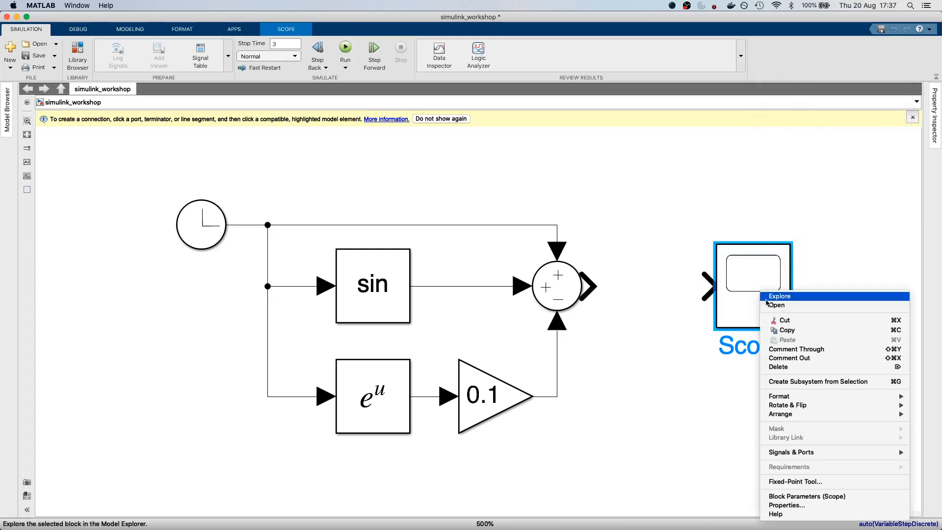
mouse_move(810, 457)
mouse_move(741, 455)
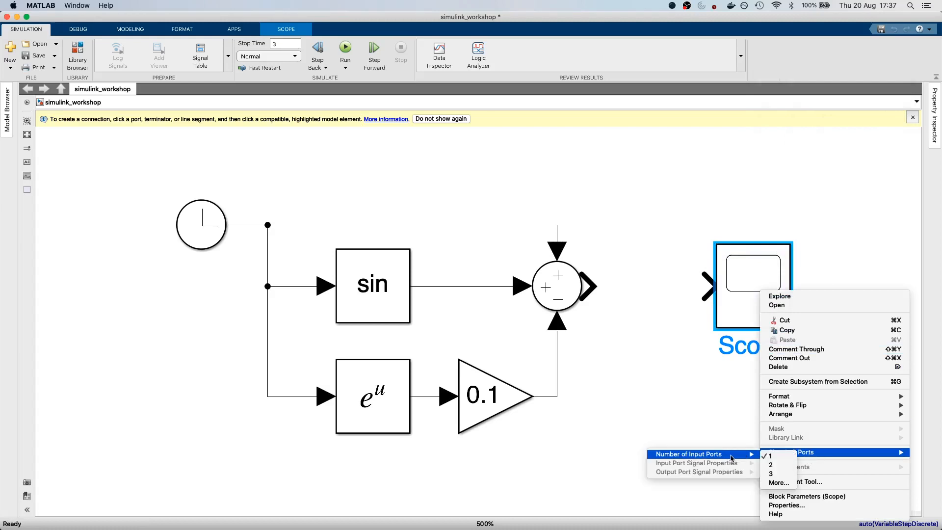
left_click(702, 395)
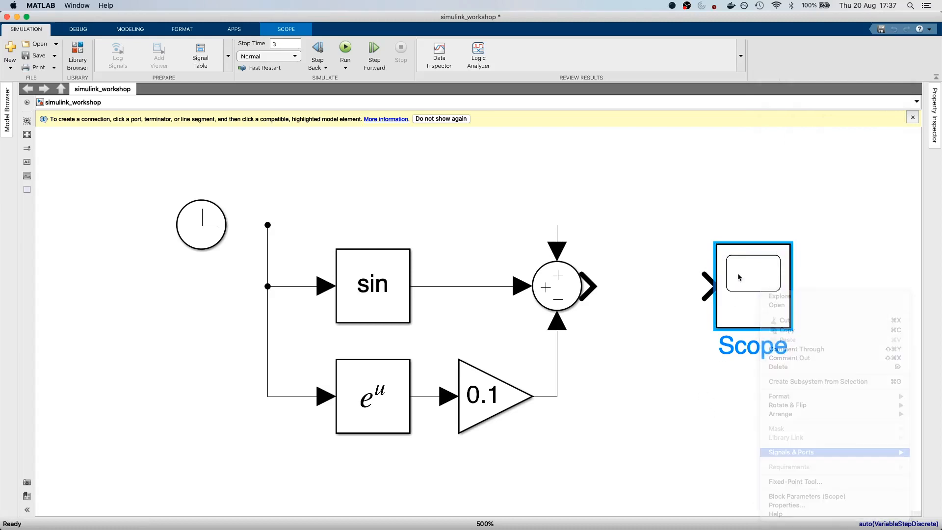
right_click(736, 301)
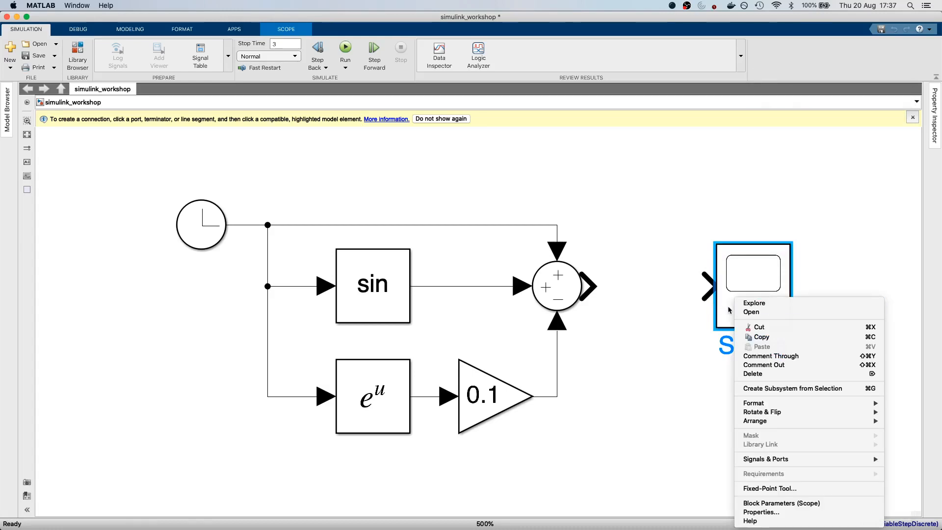
left_click(664, 329)
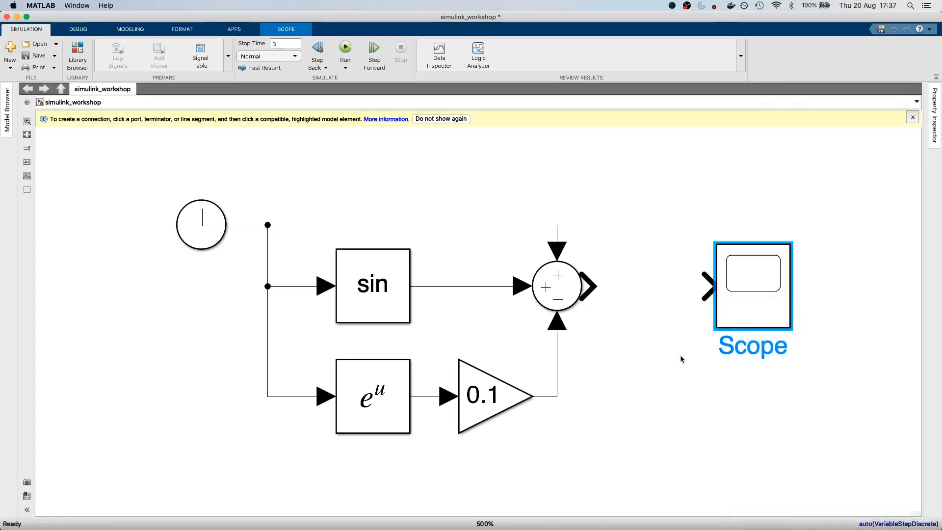
Step: Move the Scope further away from the Sum block and insert a Simulink Signal Routing Mux block between them
left_click_drag(736, 304, 791, 299)
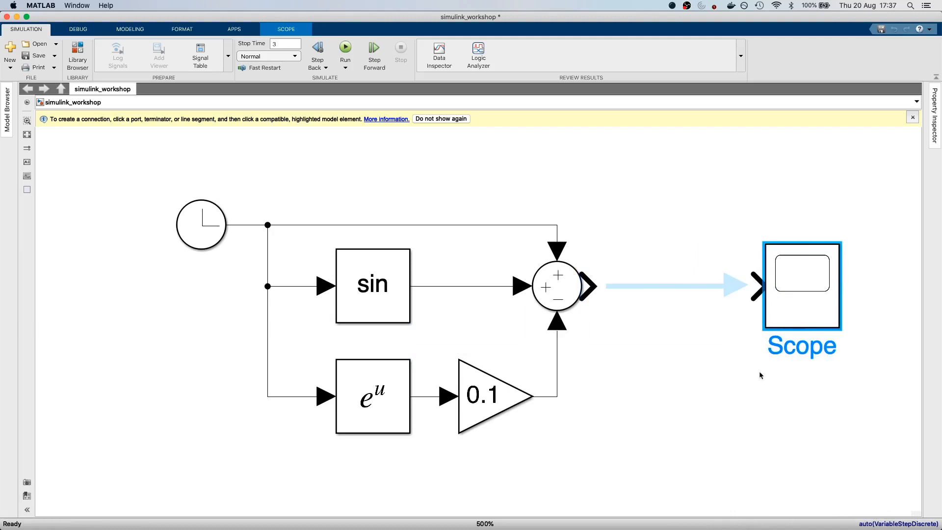
double_click(661, 171)
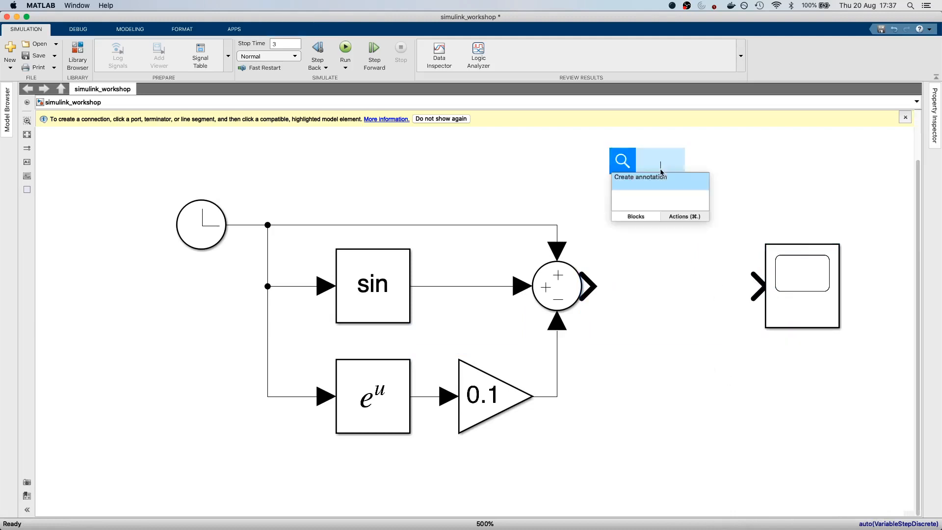
type("mux")
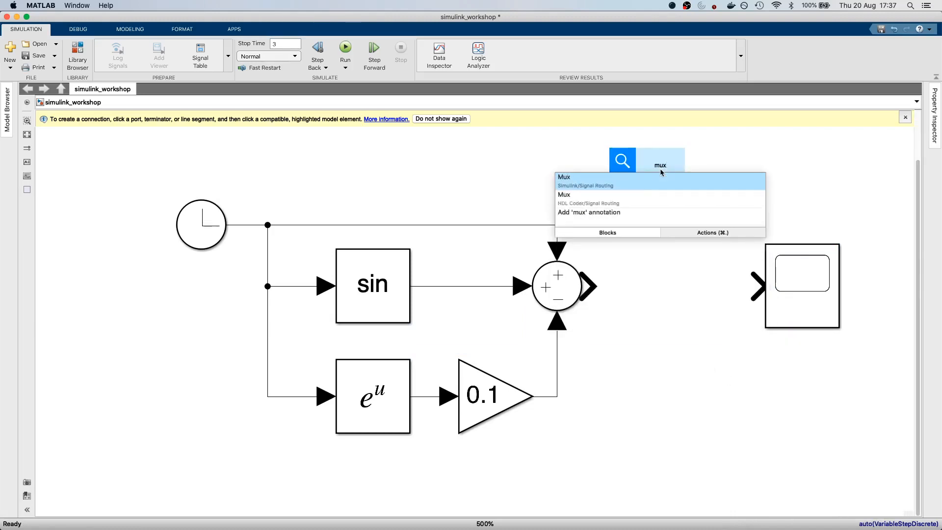
left_click(649, 184)
left_click_drag(665, 163, 684, 256)
Step: Connect the Clock branch, Sum output and Gain branch to the Mux in that order, and link the Mux output to the Scope
left_click_drag(589, 286, 658, 237)
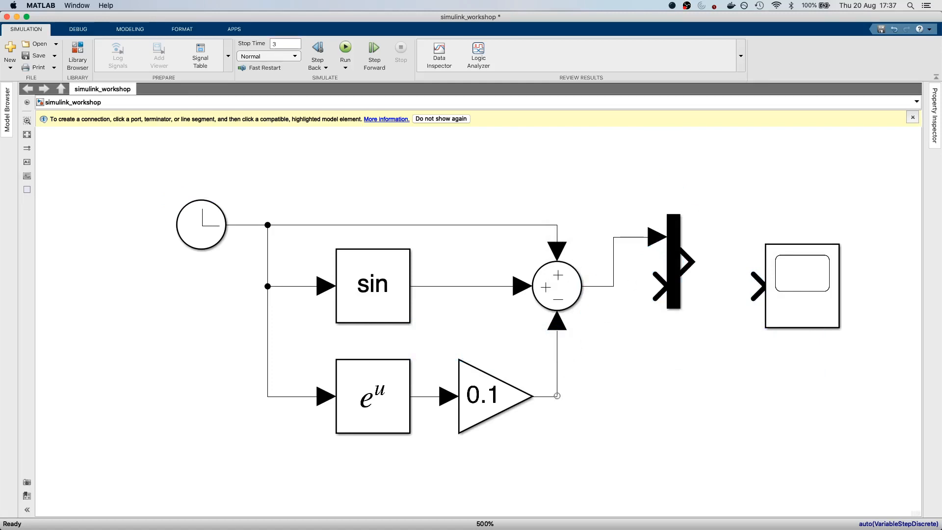
left_click_drag(557, 396, 662, 287)
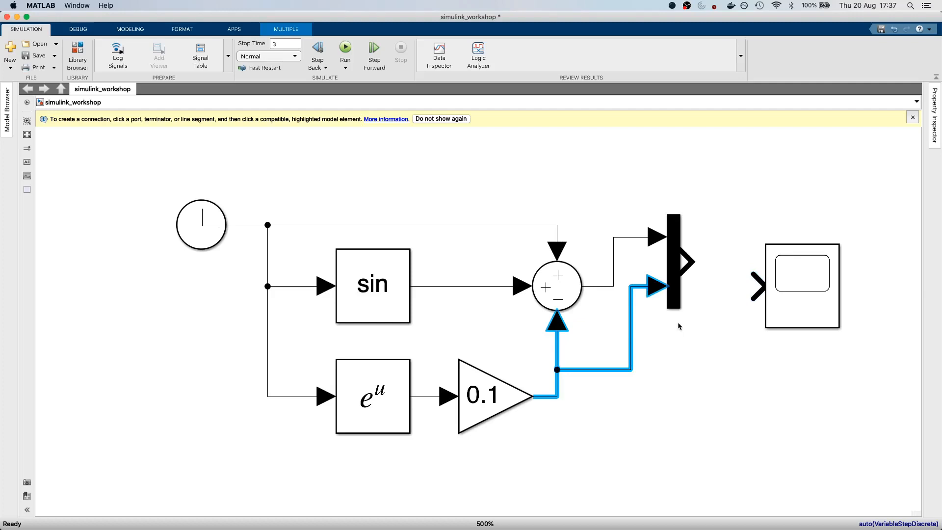
left_click(675, 293)
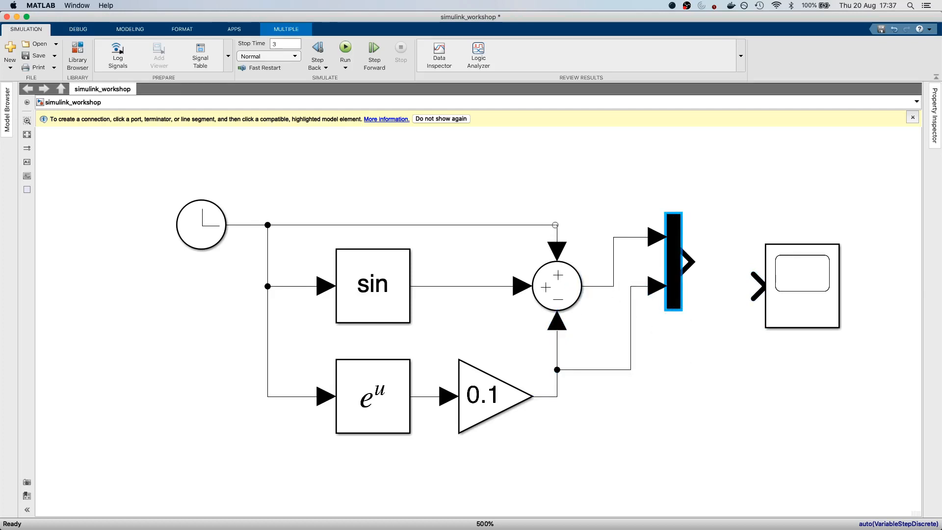
left_click_drag(557, 225, 664, 231)
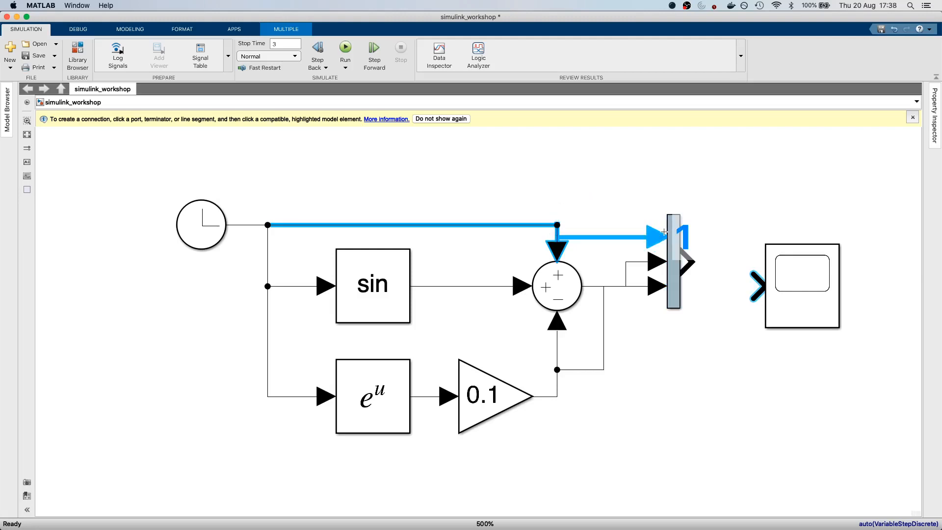
left_click_drag(687, 261, 798, 285)
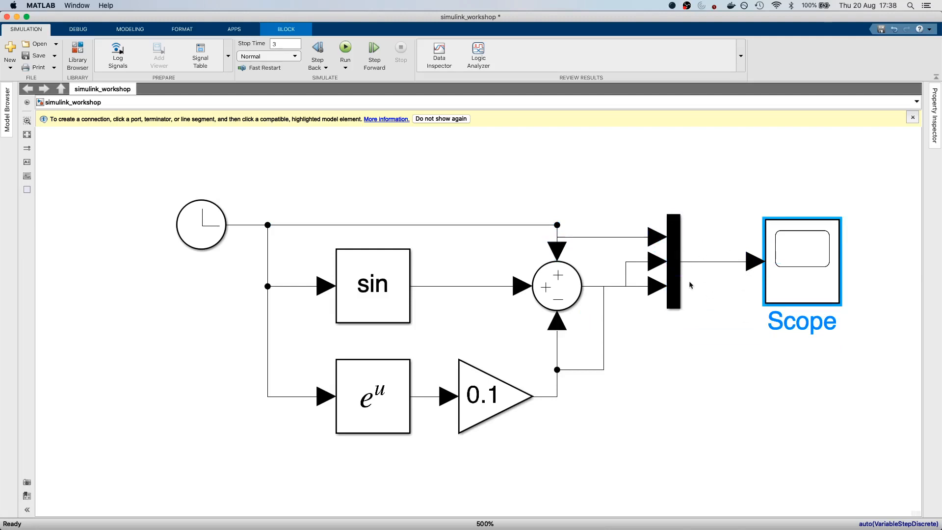
Step: Fit the model to the view, run the simulation and display the multiplexed signals in the Scope
left_click(27, 135)
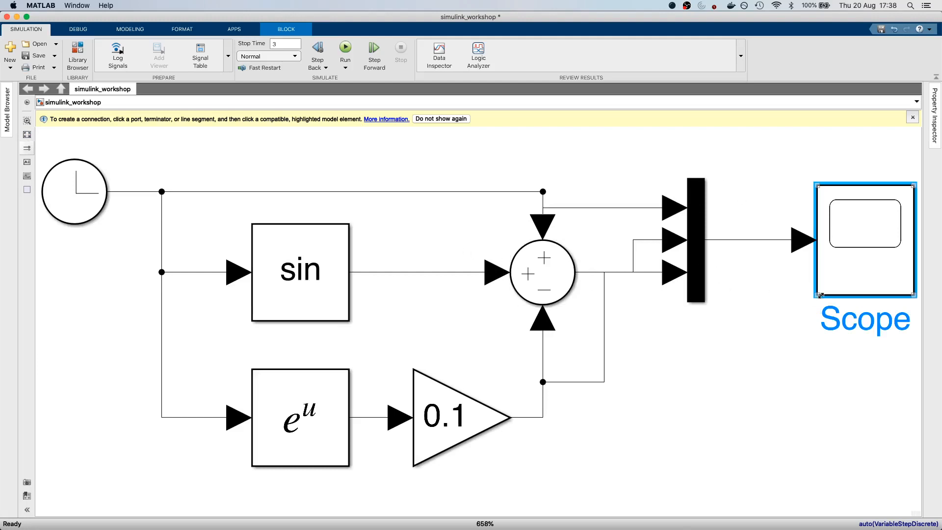
left_click(345, 47)
double_click(847, 290)
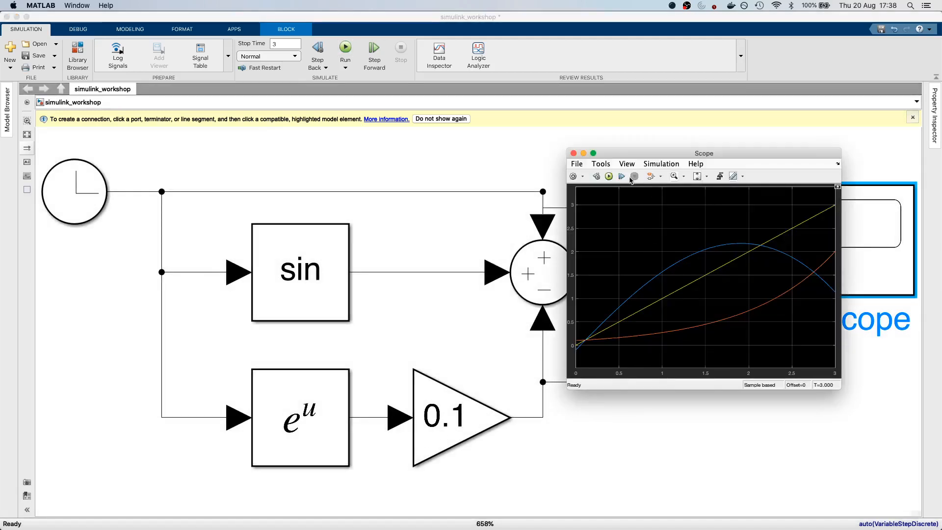
left_click(609, 177)
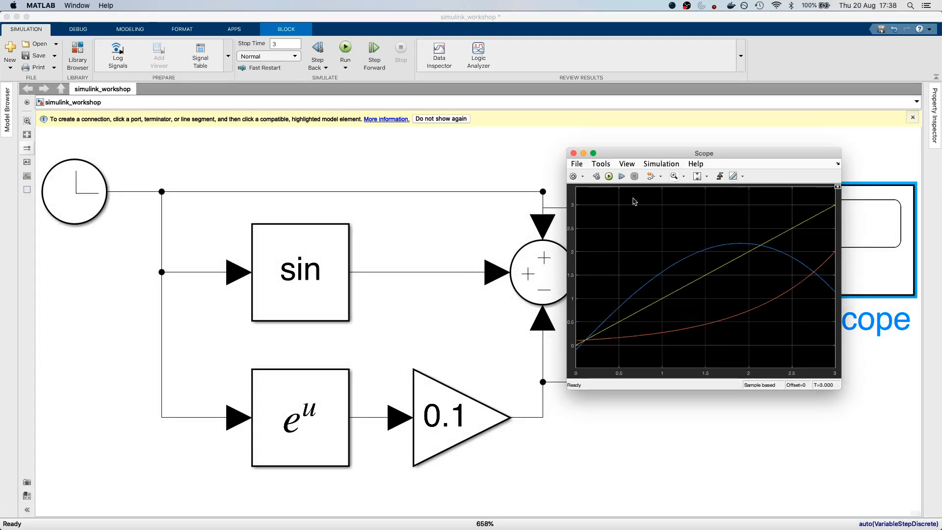
Step: Show the legend in the Scope plot and move the Scope window clear of the upper model blocks
left_click_drag(688, 156, 752, 187)
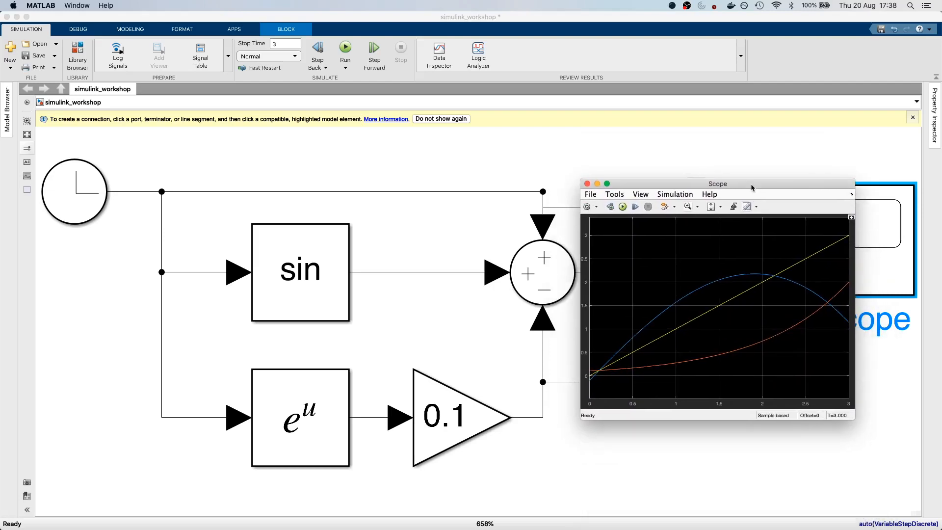
left_click(640, 195)
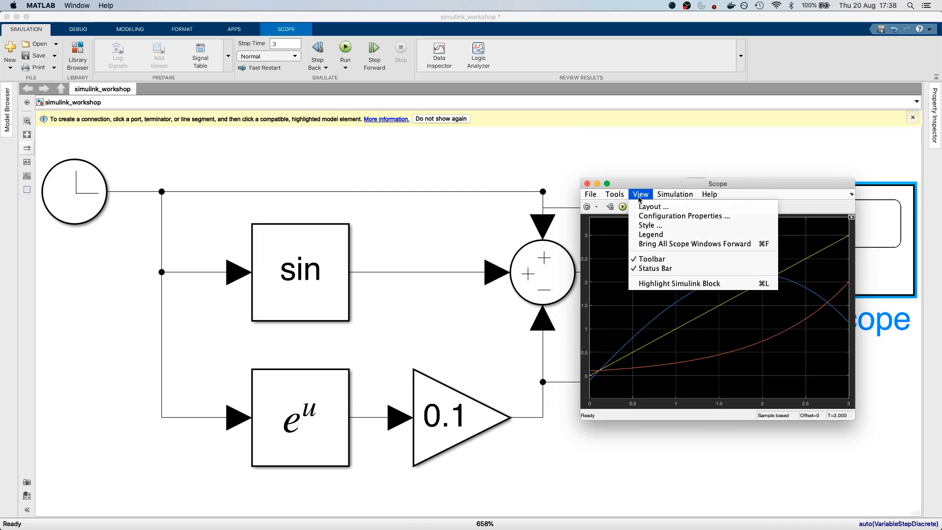
left_click(655, 235)
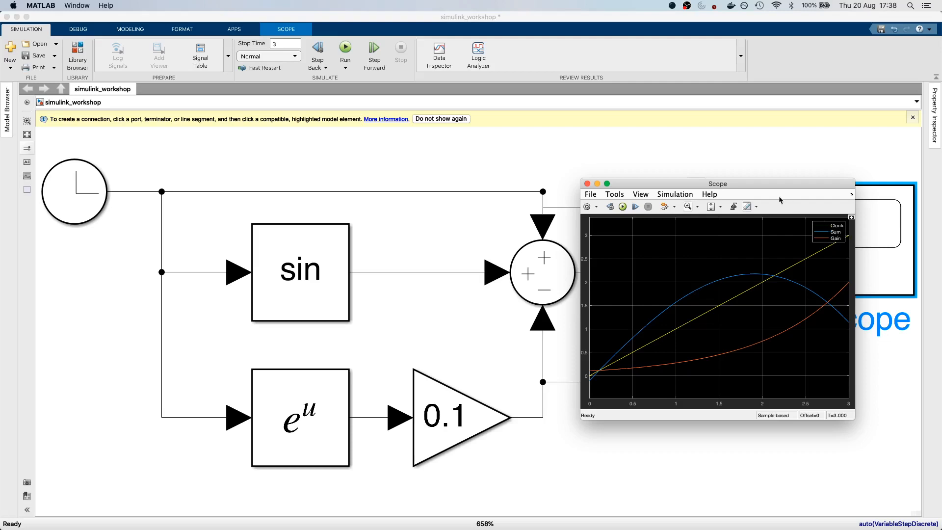
left_click_drag(773, 191, 812, 266)
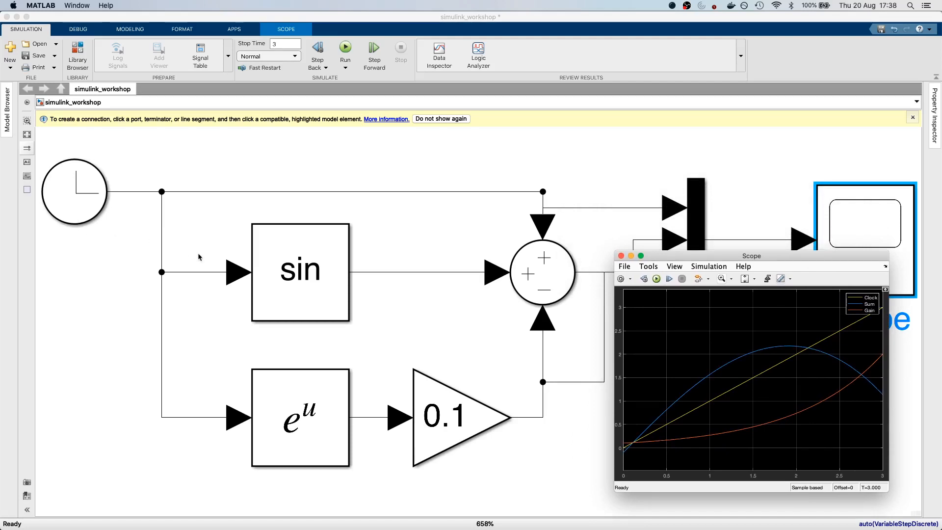
Step: Rename the Clock block to t
left_click(270, 276)
left_click(80, 223)
left_click(90, 260)
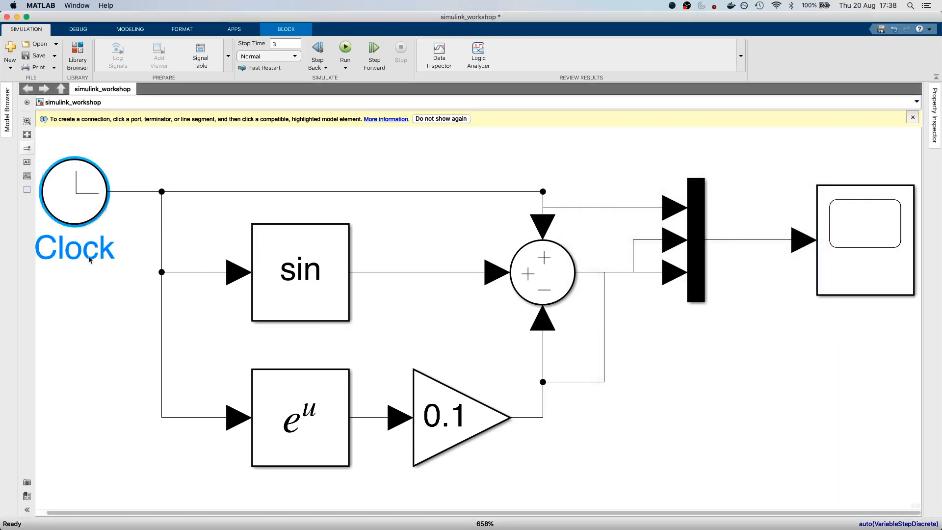
left_click_drag(110, 253, 30, 250)
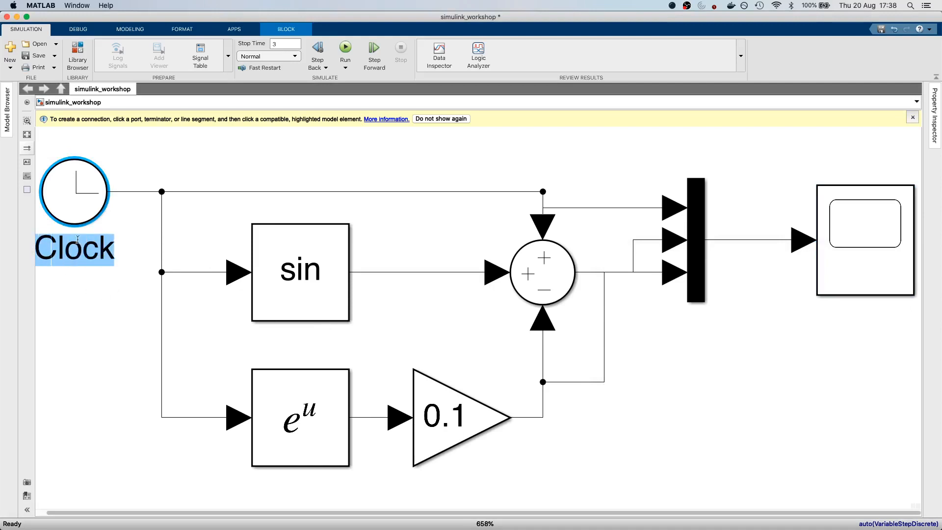
type("t")
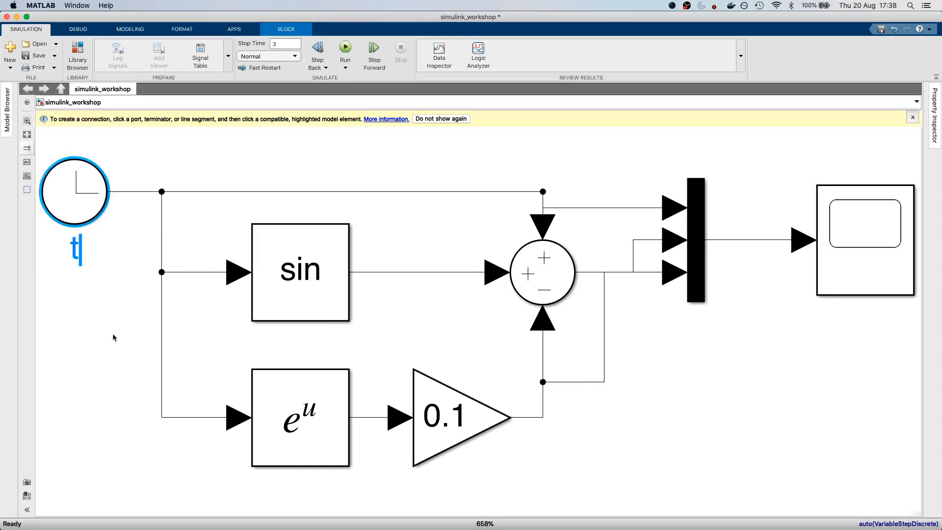
left_click(111, 338)
Step: Dismiss the hint about creating connections and hide the name label of the renamed clock block
left_click(91, 213)
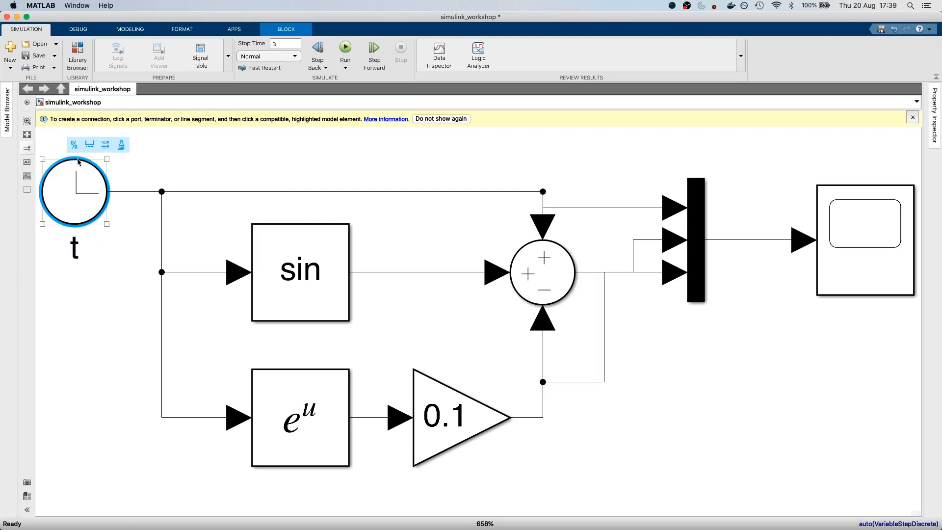
left_click(911, 117)
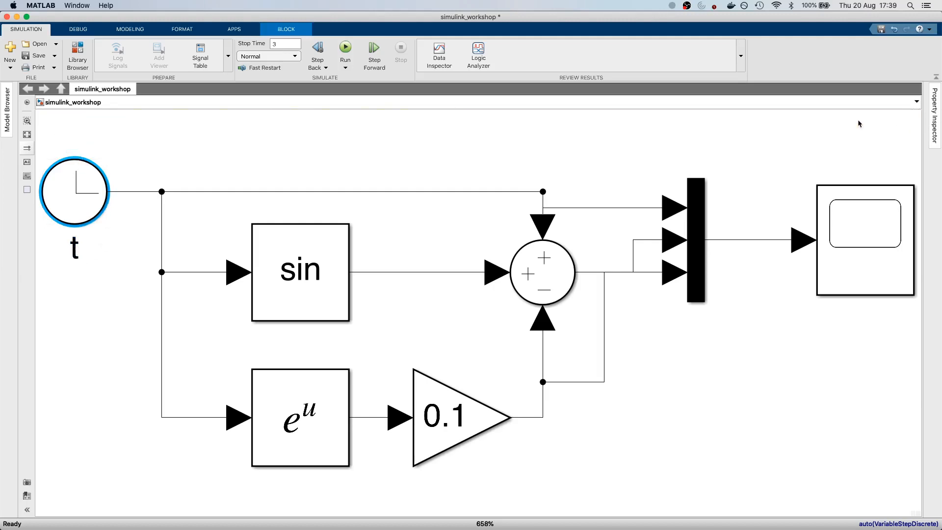
mouse_move(74, 150)
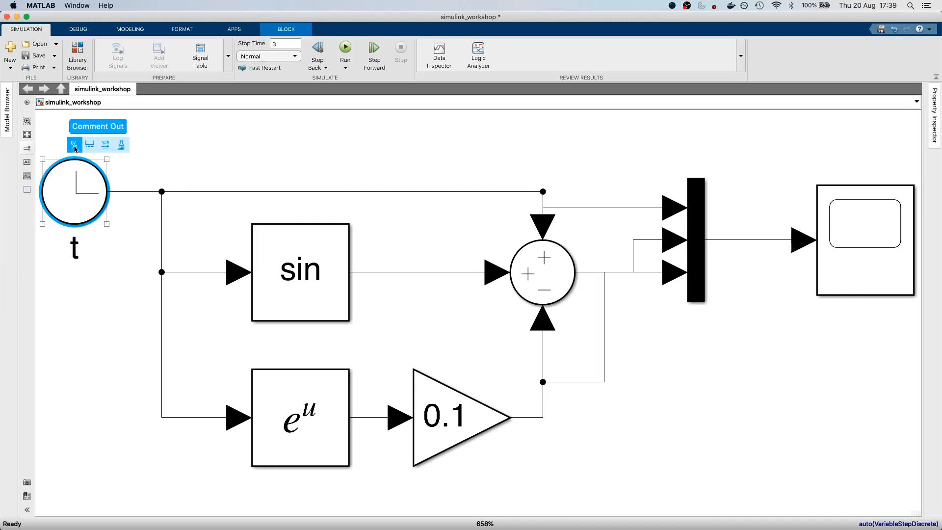
left_click(90, 145)
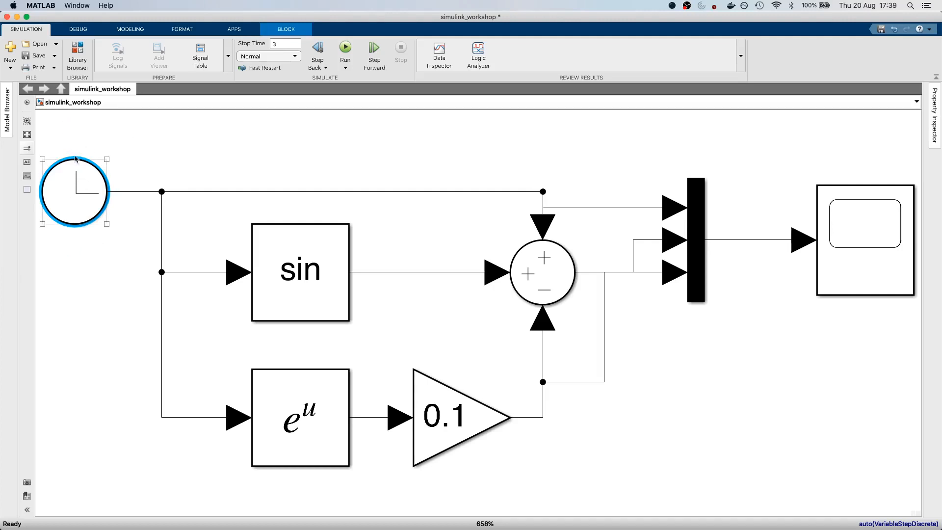
left_click(76, 157)
left_click(80, 173)
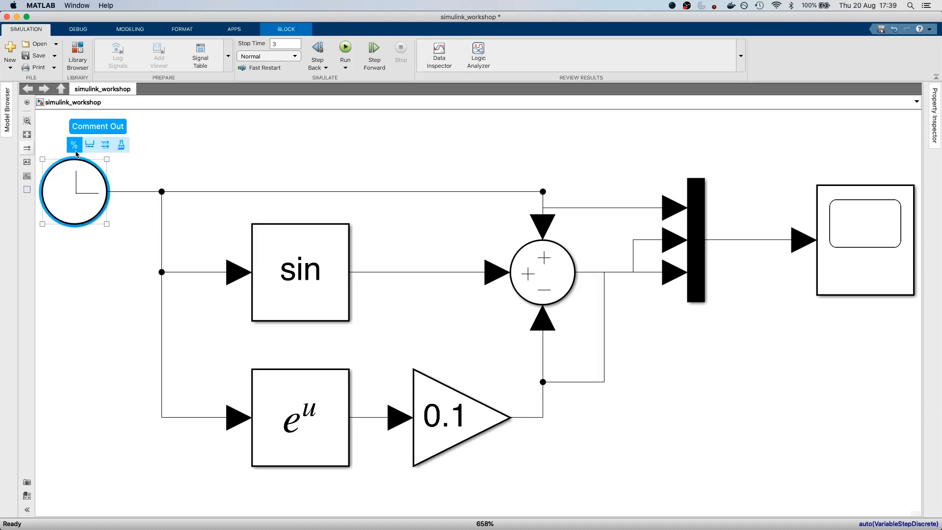
Step: Show the name label of the clock block and rename the Sin block to Sin(t)
left_click(90, 145)
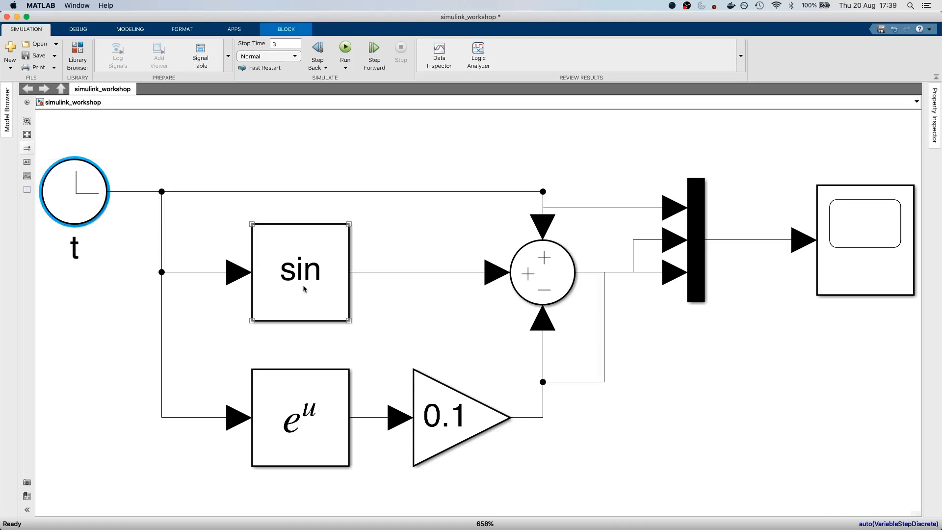
left_click(317, 302)
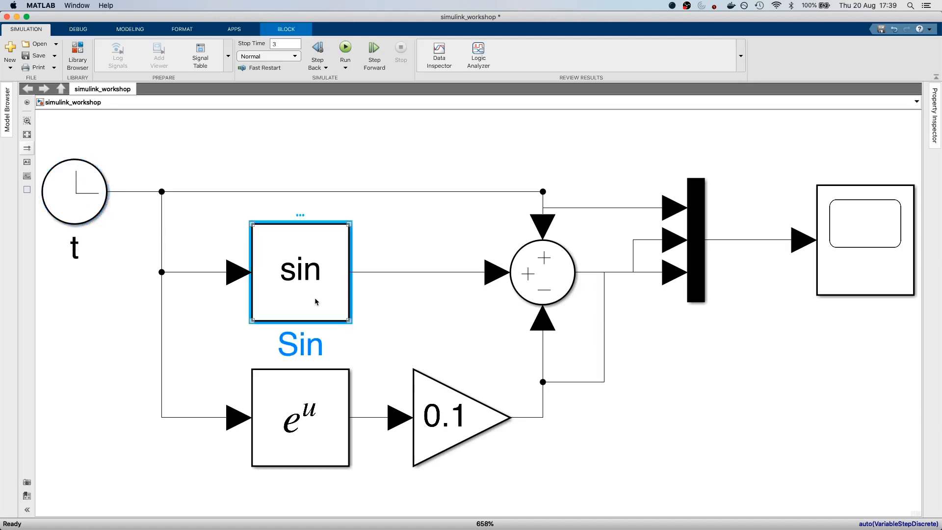
left_click(321, 349)
type("(t)")
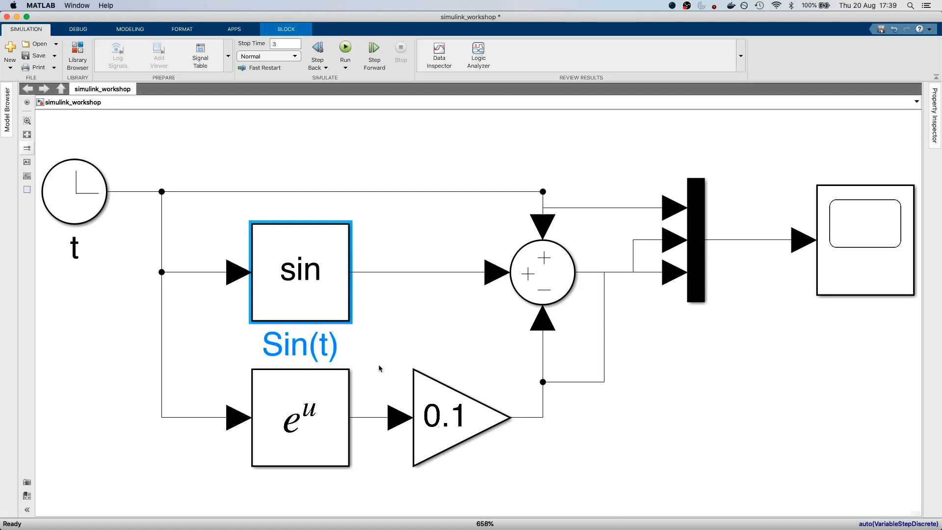
Step: Rename the Gain block to 0.1exp(t)
left_click(302, 434)
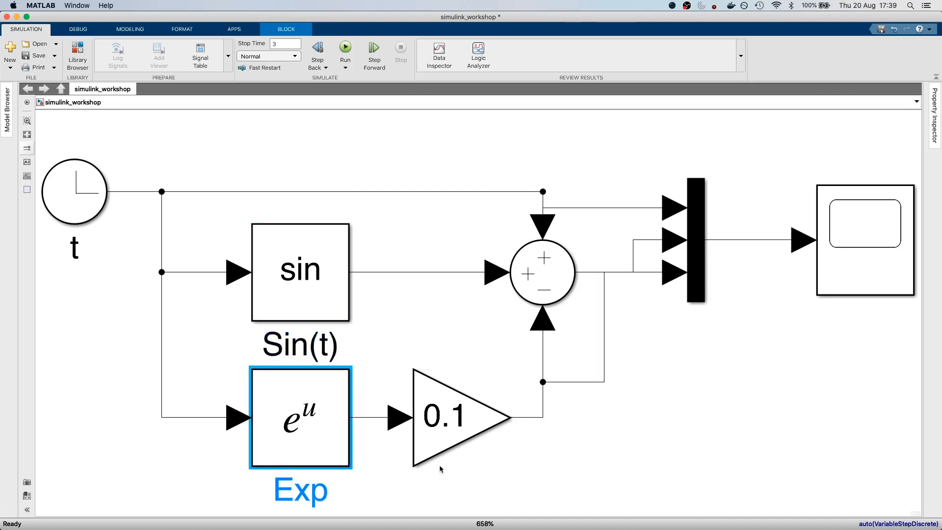
left_click(444, 442)
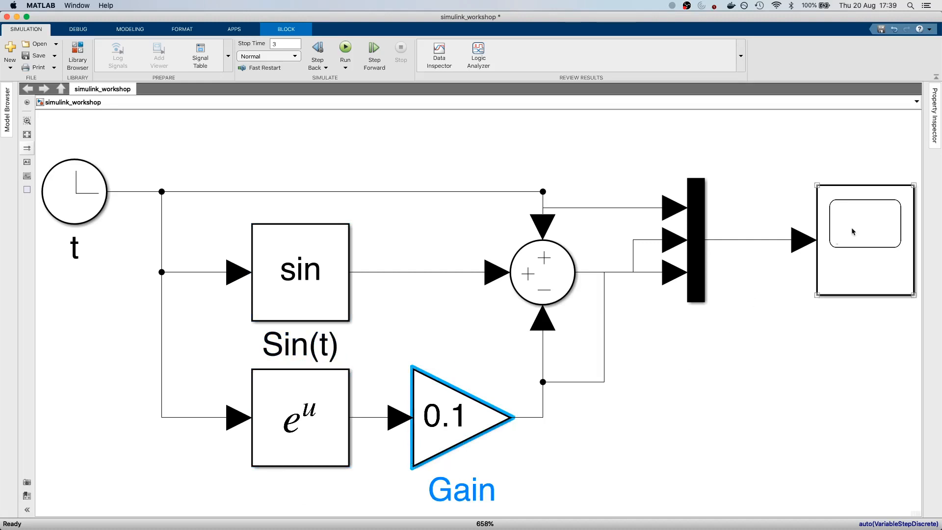
double_click(834, 289)
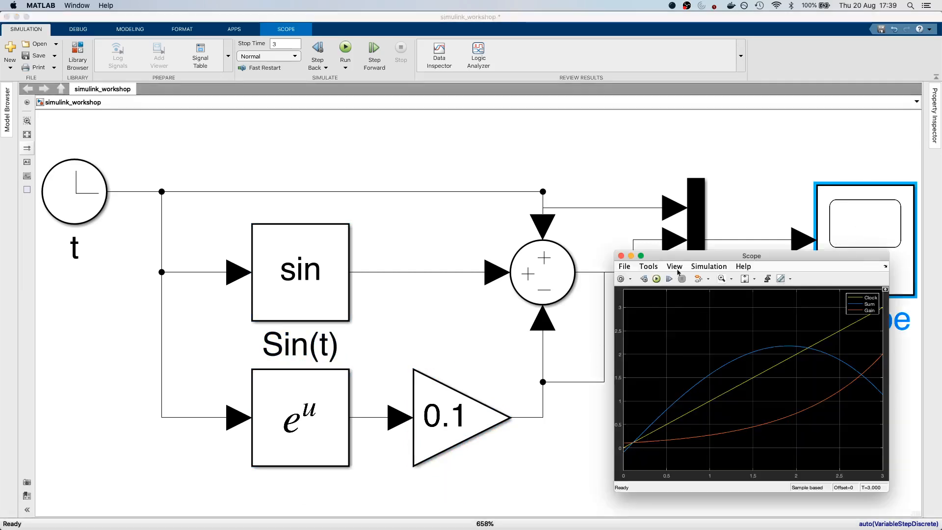
left_click(468, 463)
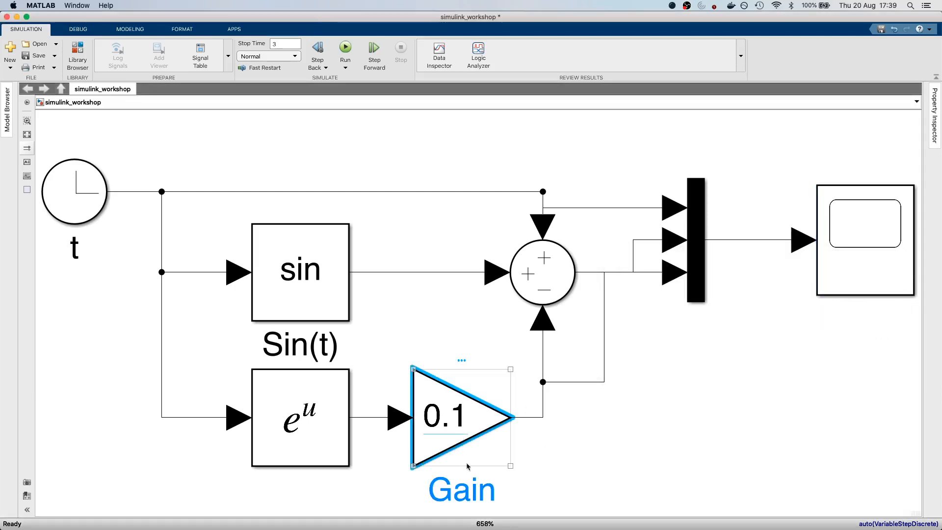
left_click(441, 492)
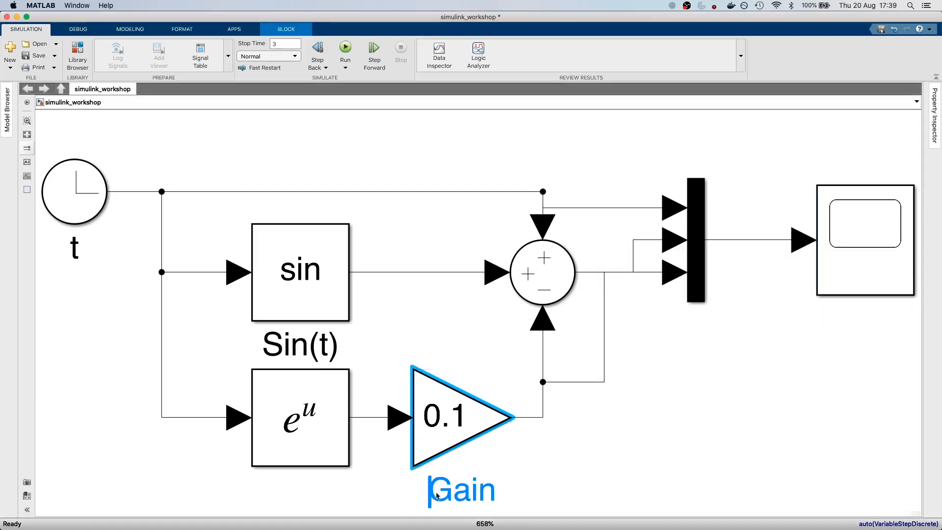
left_click_drag(431, 491, 493, 491)
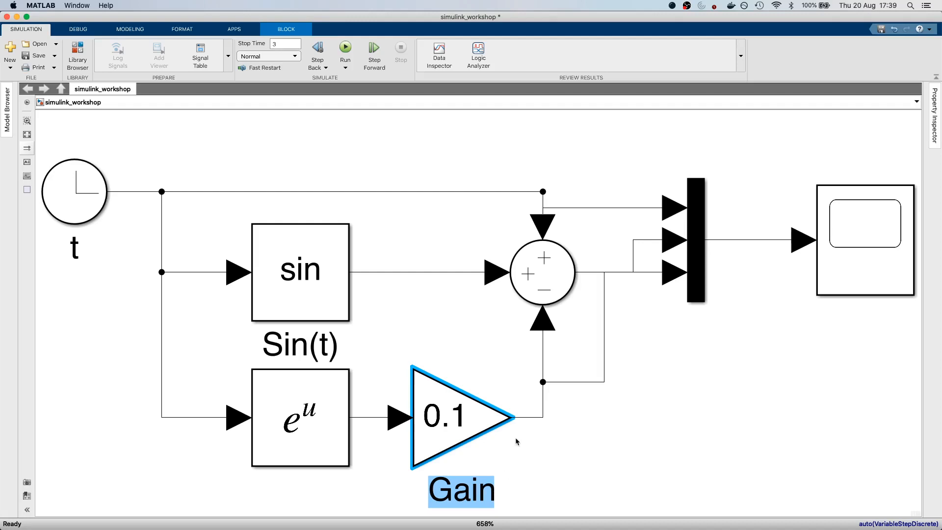
type("0.1")
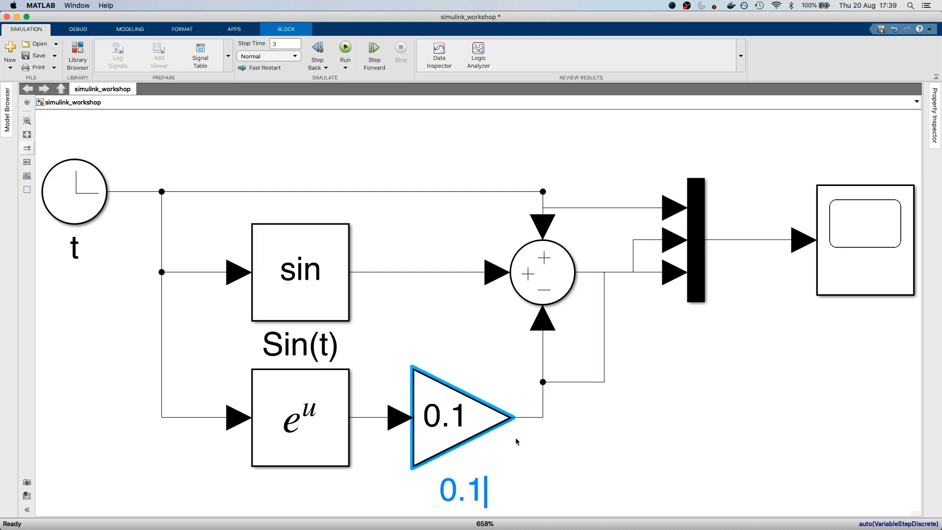
type("exp(t)")
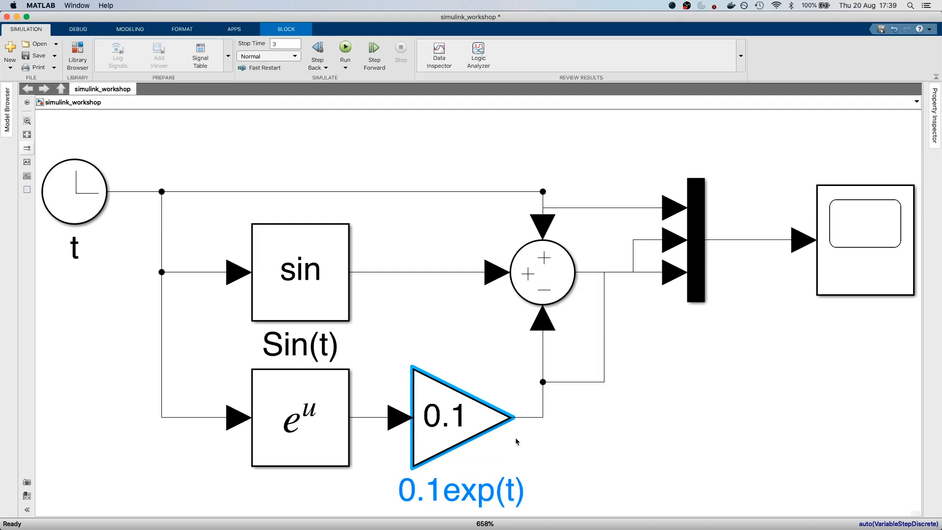
left_click(608, 469)
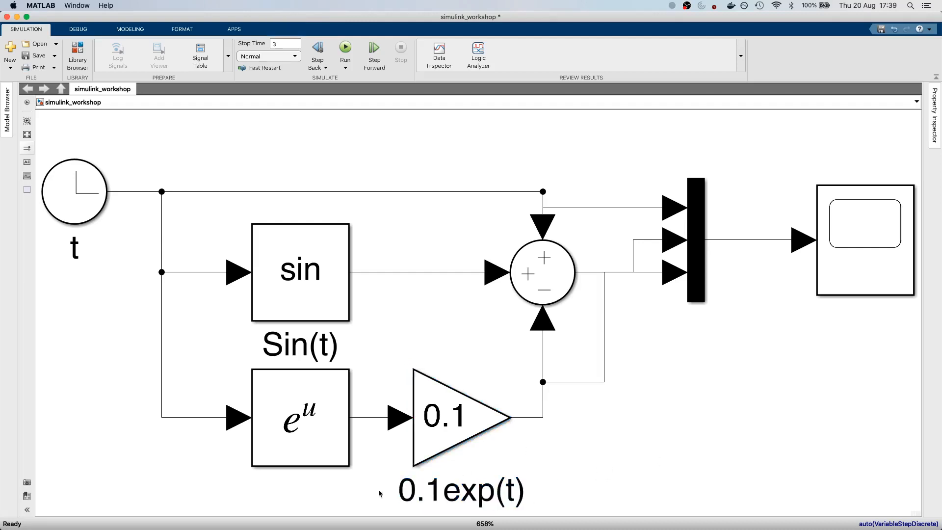
Step: Rerun the simulation from the Scope to refresh its legend and move the Scope window clear of the Sum and Mux blocks
double_click(823, 237)
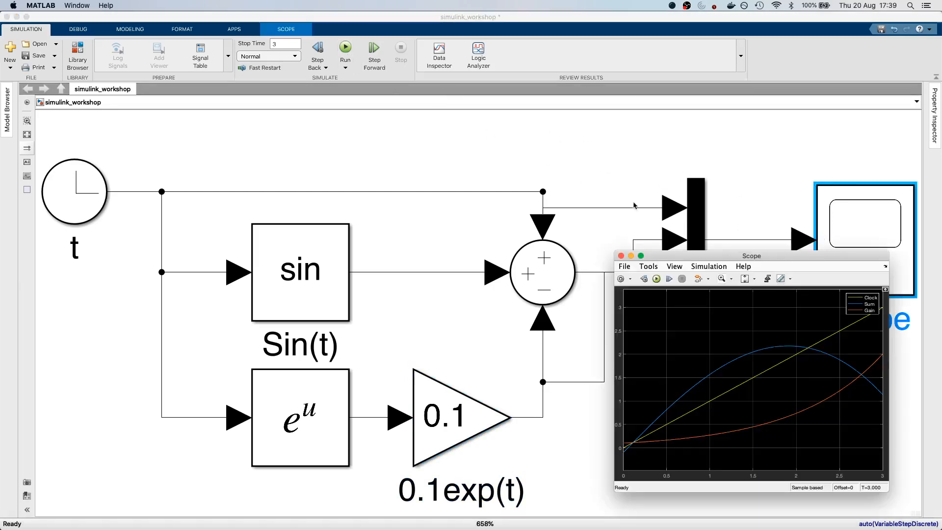
left_click(657, 279)
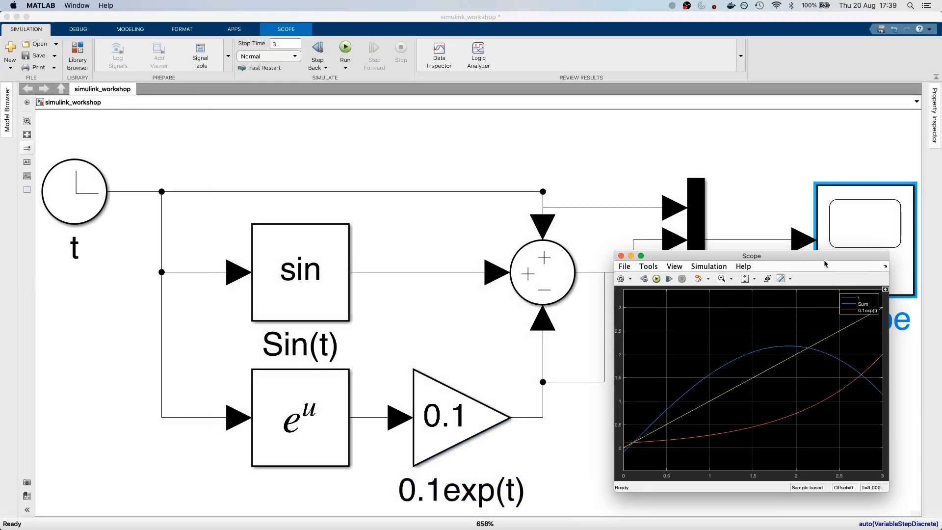
left_click_drag(832, 266, 675, 199)
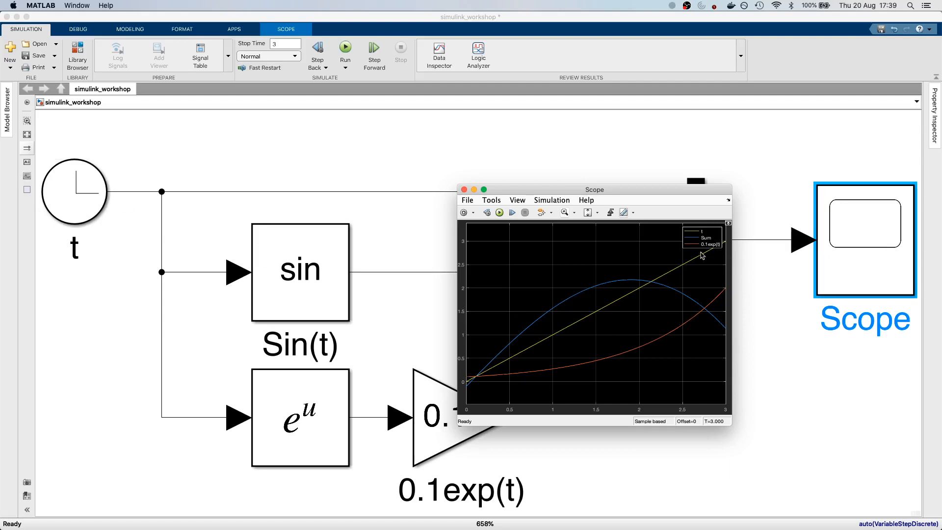
left_click_drag(646, 189, 706, 325)
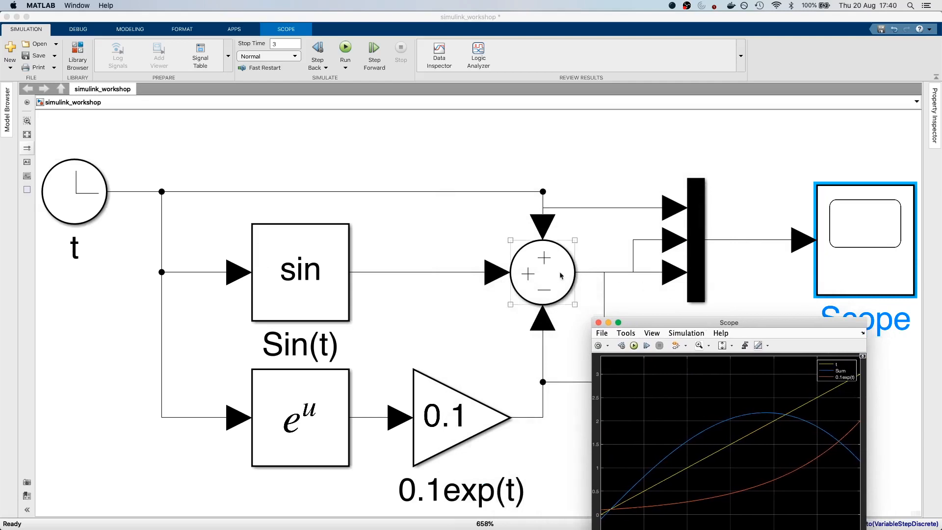
Step: Show the Sum block's name and rename the block to t+sin(t)-0.1exp(t)
left_click(568, 282)
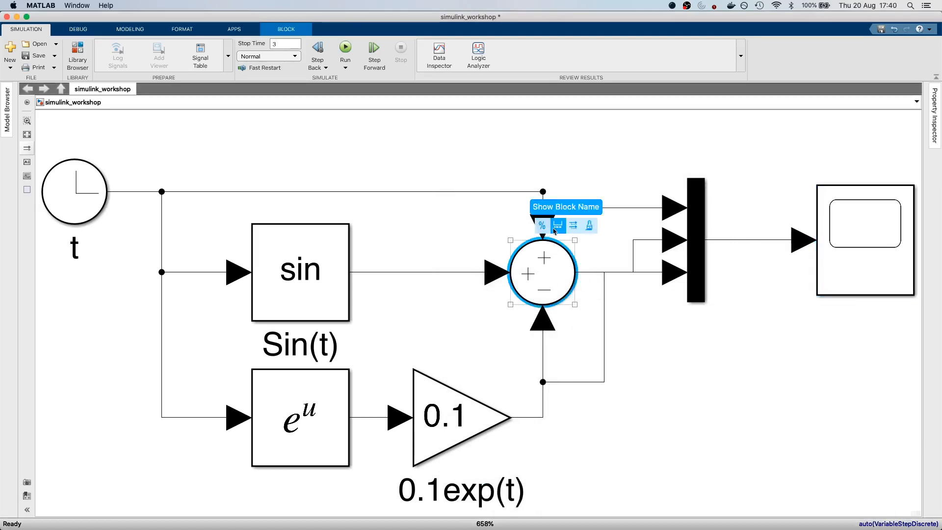
left_click(556, 224)
left_click(571, 327)
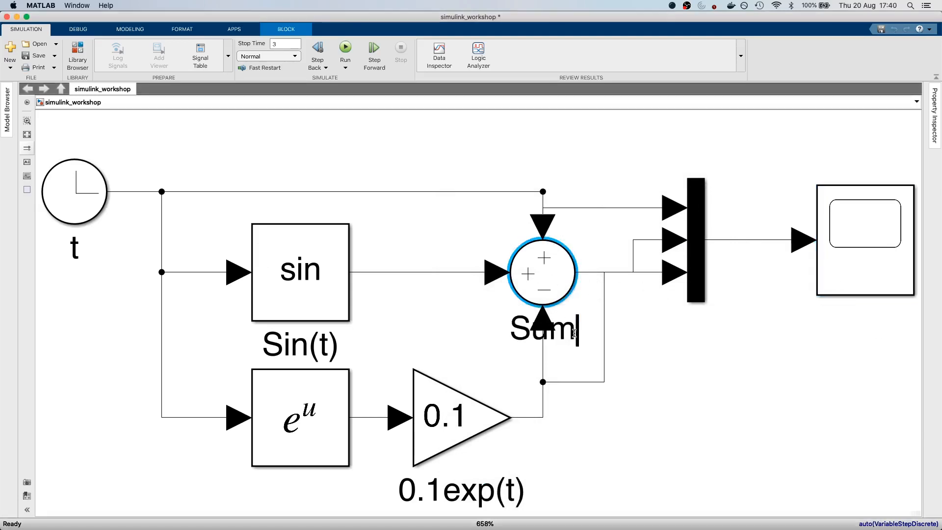
left_click_drag(575, 329, 513, 330)
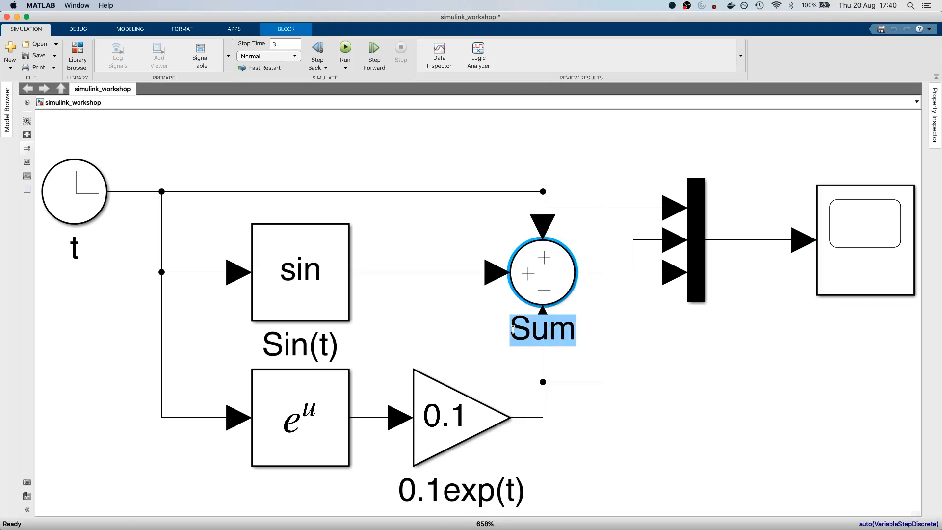
type("t+sim")
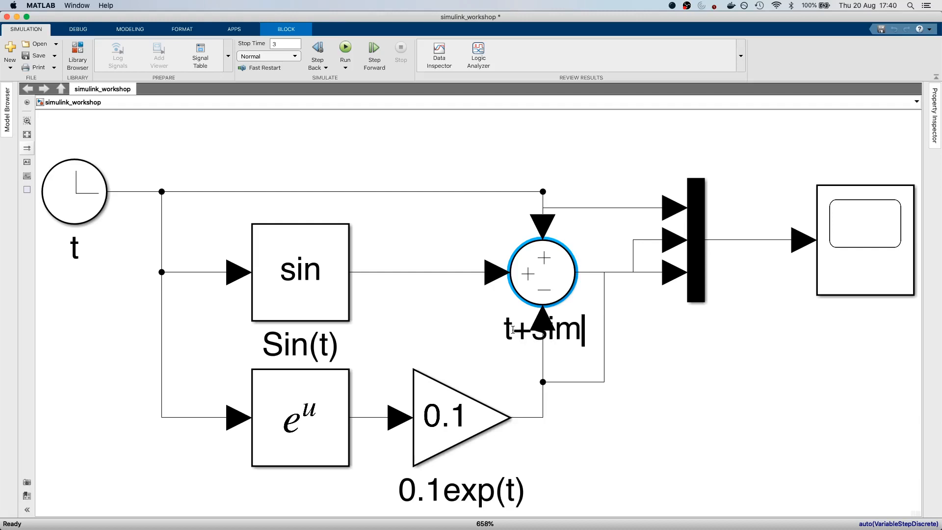
key("BackSpace")
type("n(t)")
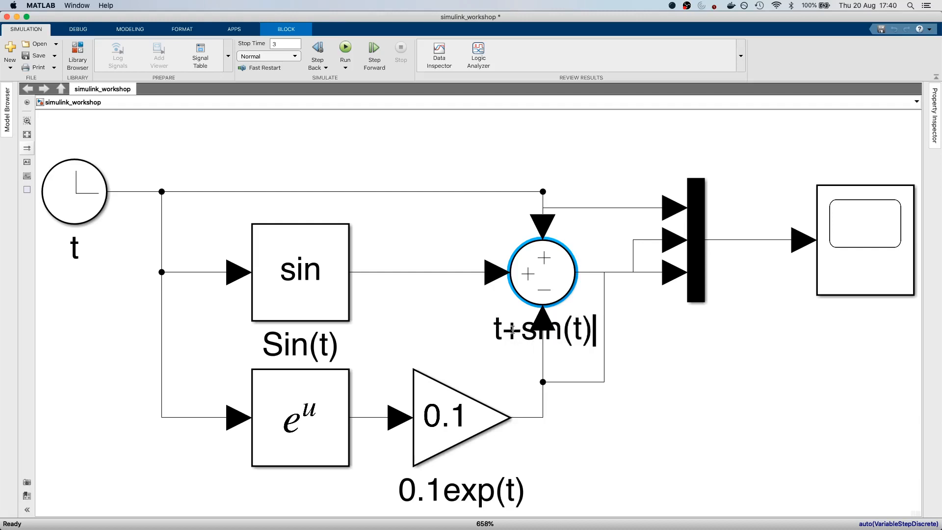
type("-")
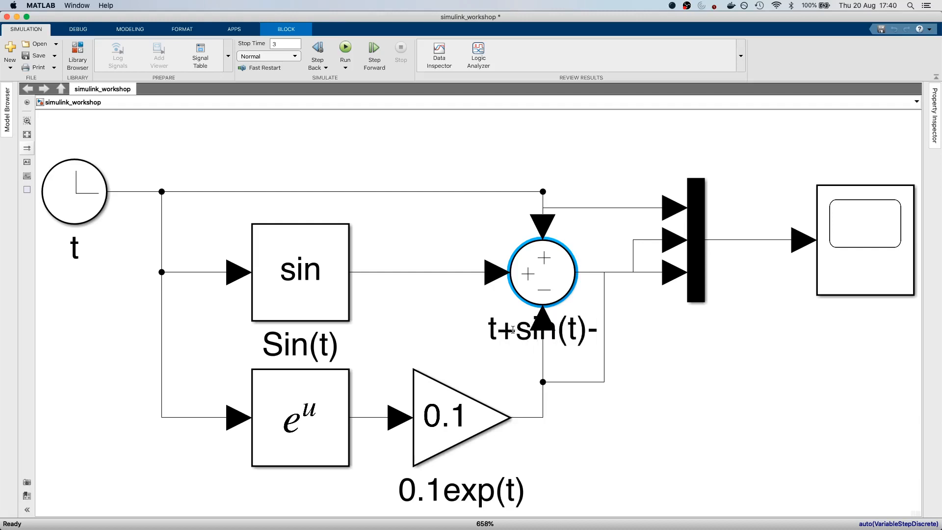
type("0.1exp(t)")
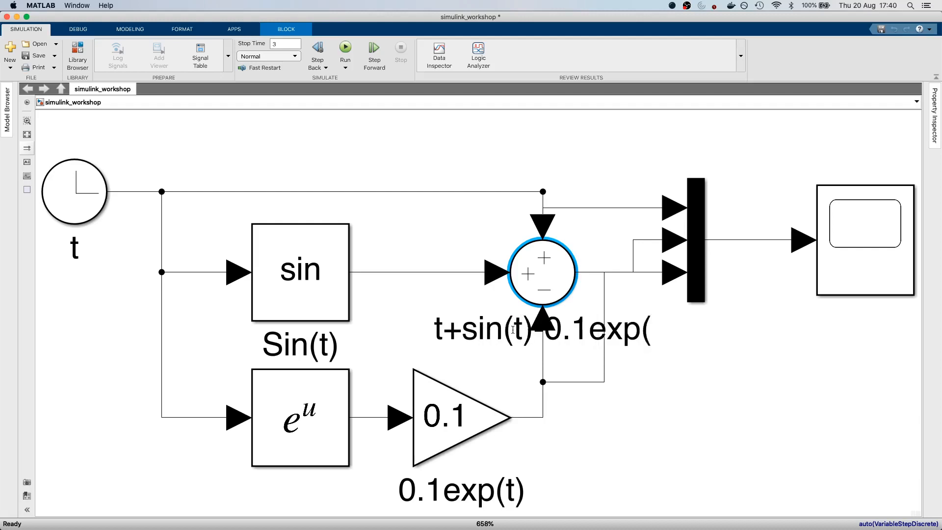
left_click(725, 426)
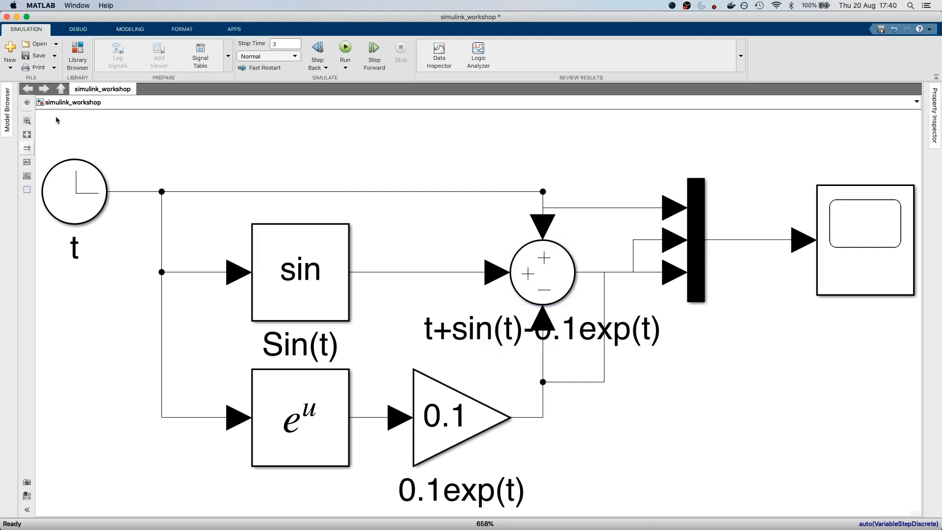
Step: Open the Scope, rerun the simulation with the renamed Sum signal and move the Scope window up over the Sum and Mux blocks
scroll(214, 197, "down", 1)
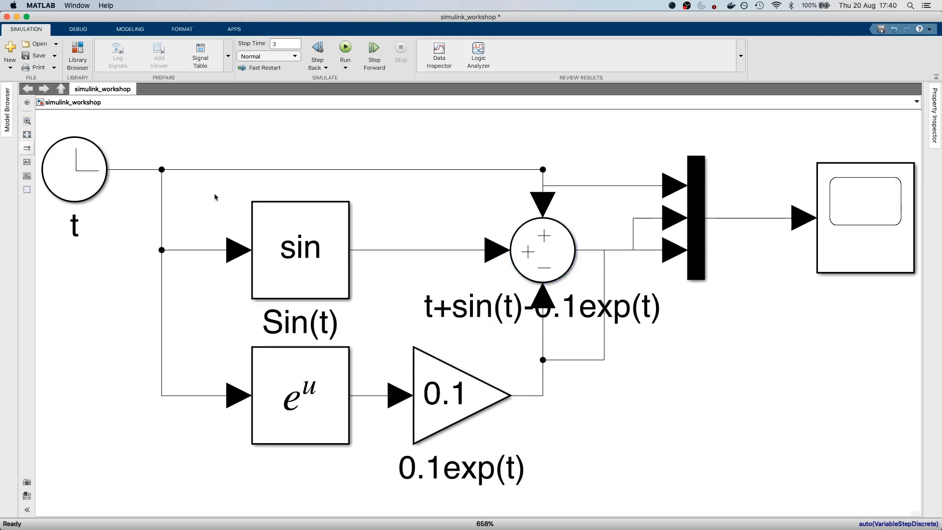
double_click(829, 247)
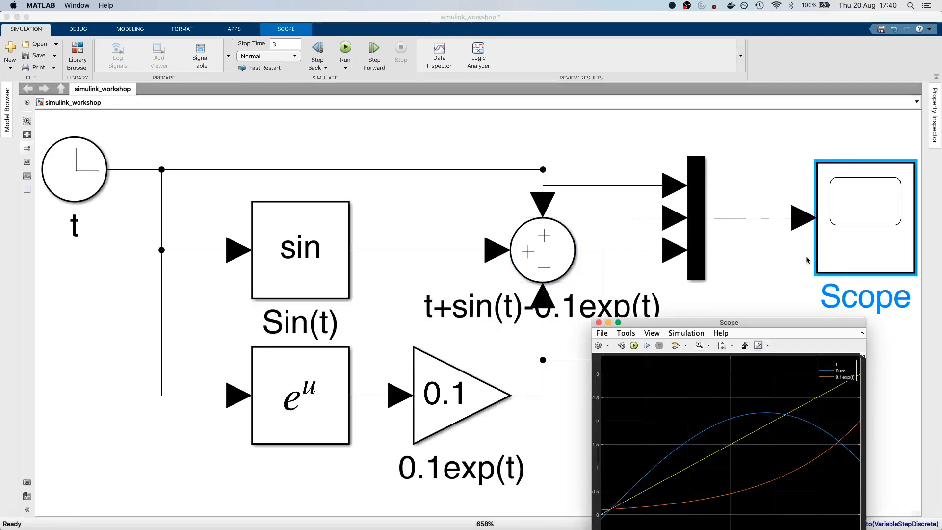
left_click(633, 346)
left_click_drag(745, 325, 631, 179)
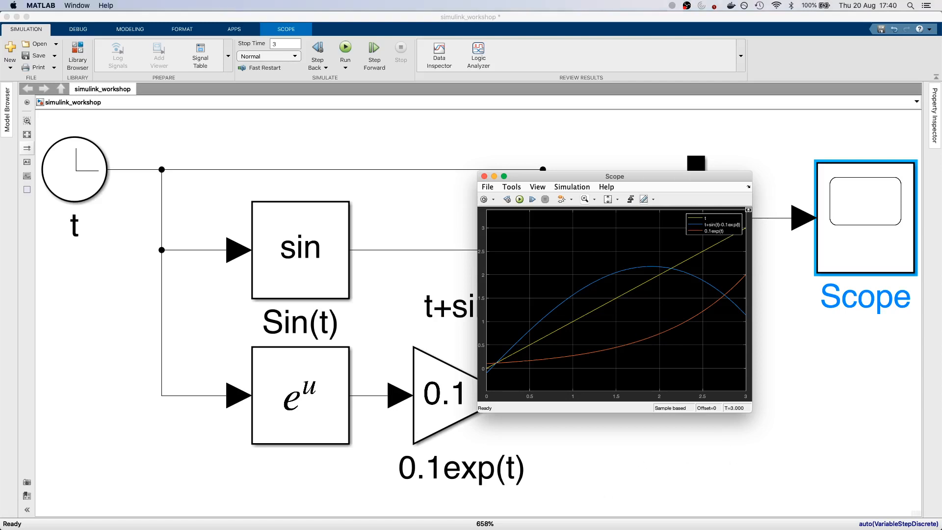
Step: Switch to Preview, page through simulink_workshop.pdf to the Getting Familiar exercise on derivative and integral blocks, and return to the Simulink model
mouse_move(600, 518)
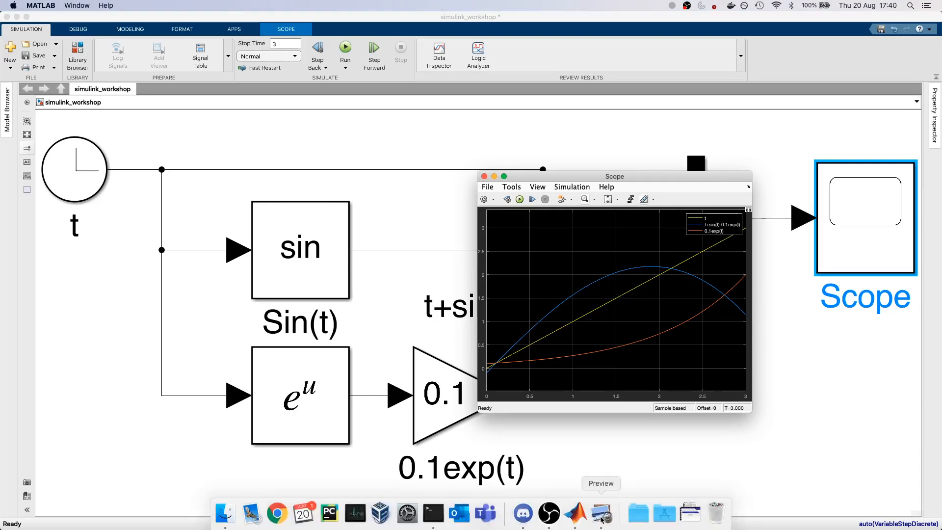
left_click(600, 517)
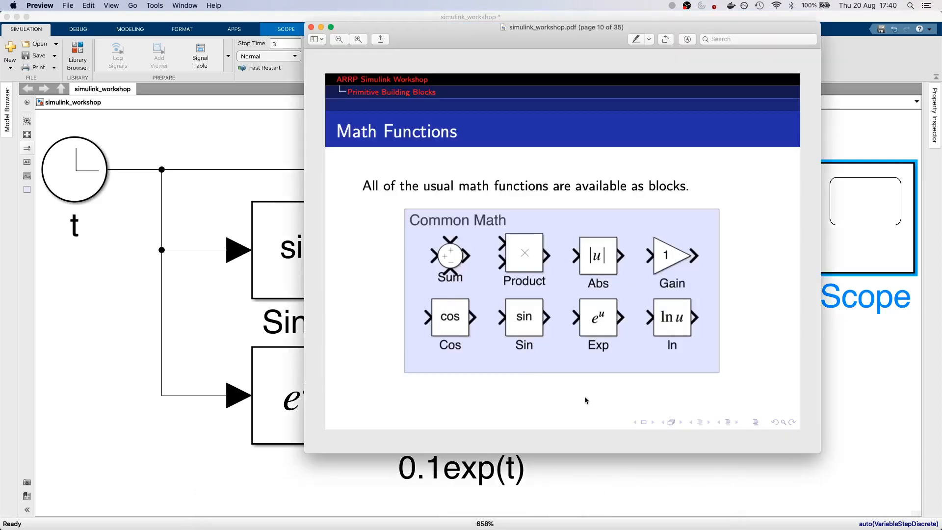
key("Down")
key("Down")
key("Down")
key("Down")
key("Down")
key("Down")
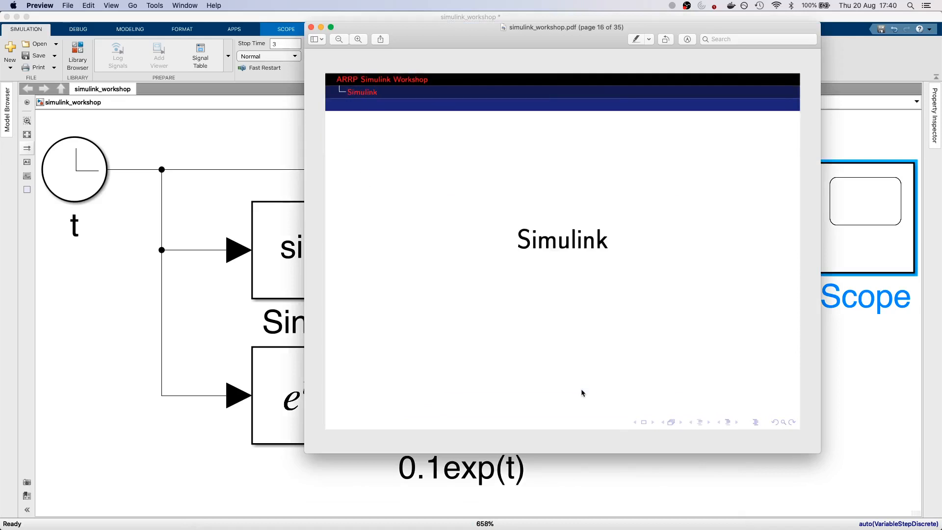
key("Down")
key("Down")
key("Down")
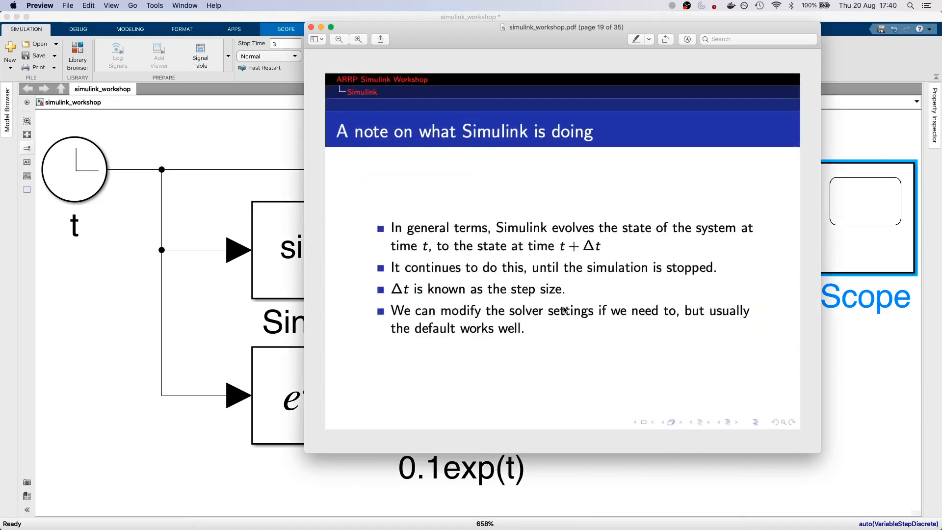
key("Down")
key("Down")
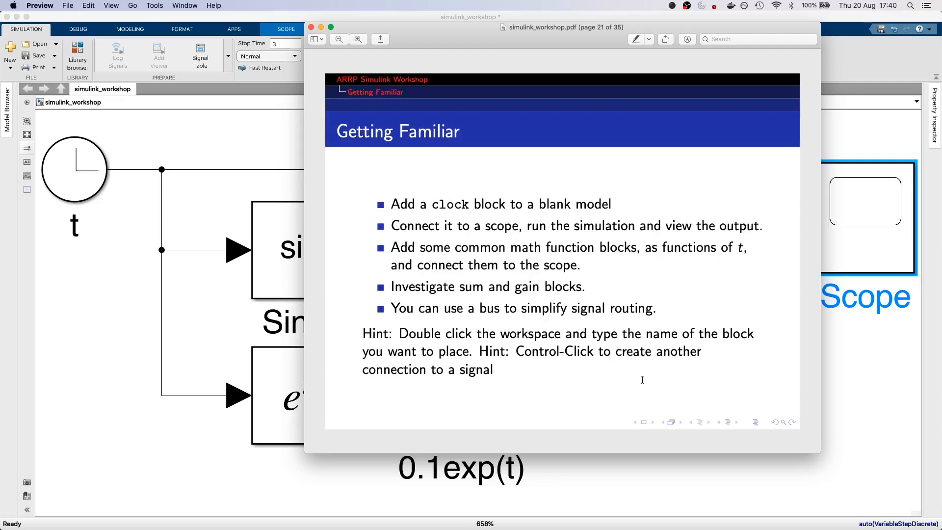
key("Down")
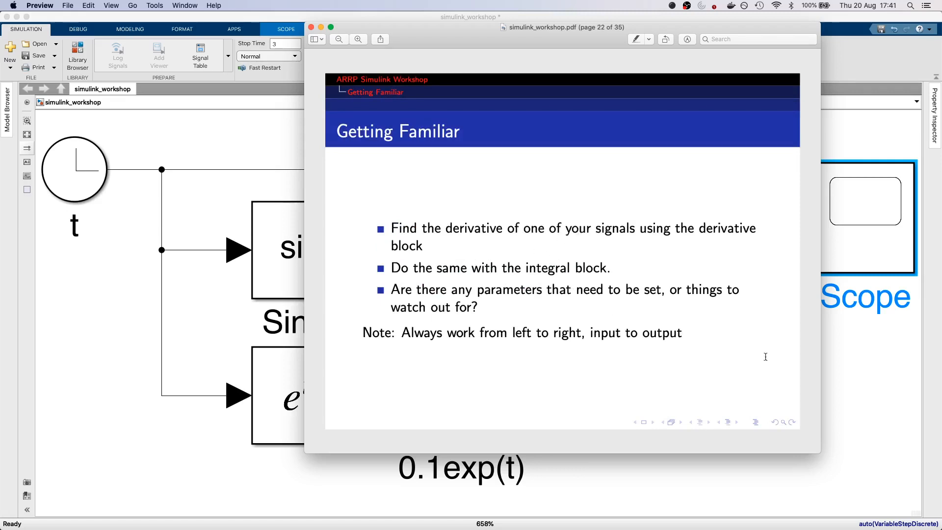
key("Down")
key("Up")
left_click(867, 368)
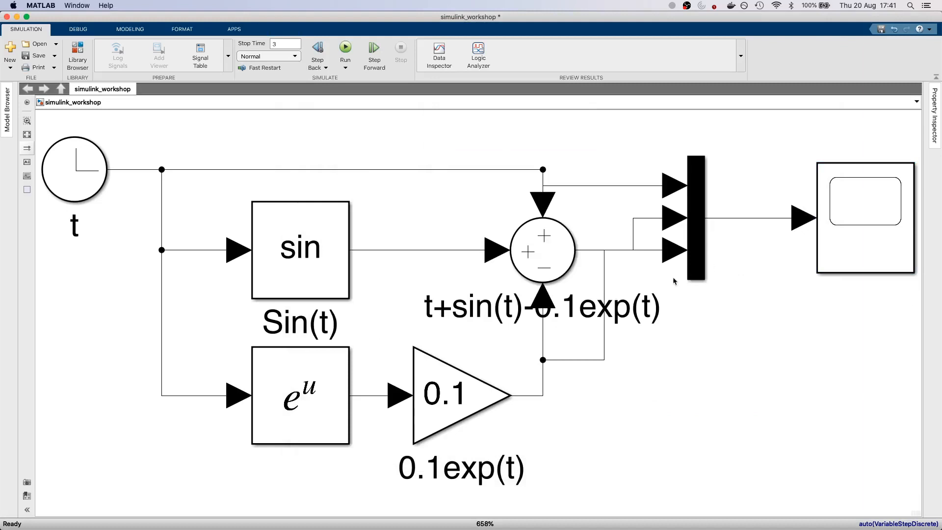
scroll(628, 411, "down", 3)
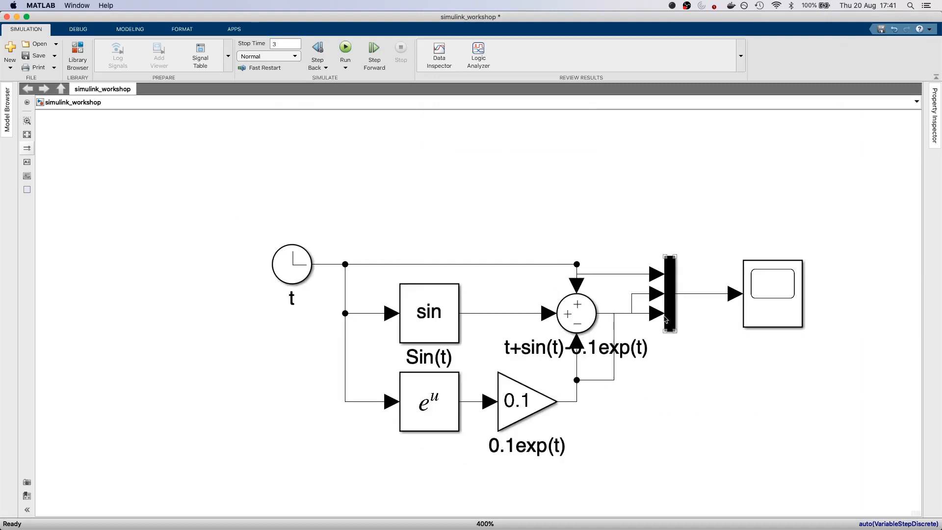
Step: Insert a Derivative block from Simulink/Continuous below the Mux
double_click(699, 382)
type("dere")
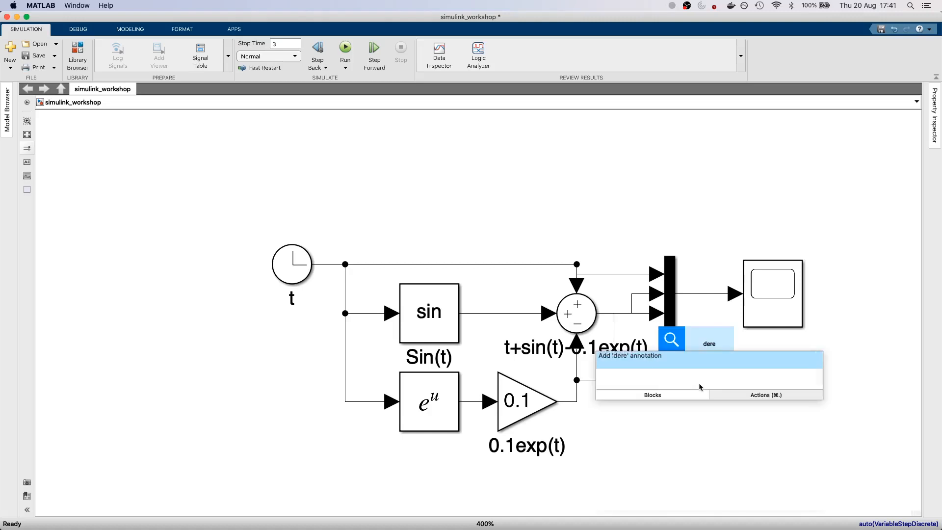
key("BackSpace")
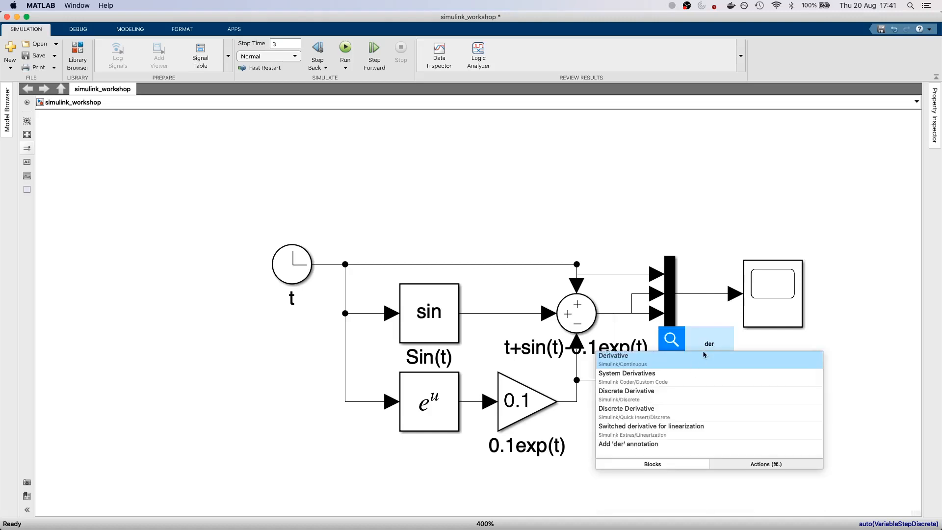
key("Return")
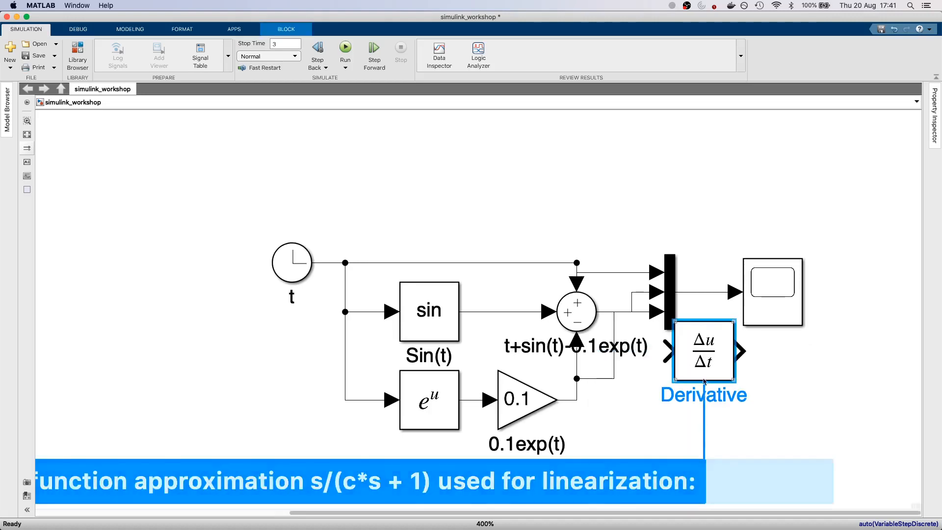
Step: Reposition the Derivative and Mux blocks with more space around them, and branch the Sum output into the Derivative input
left_click_drag(690, 413, 709, 413)
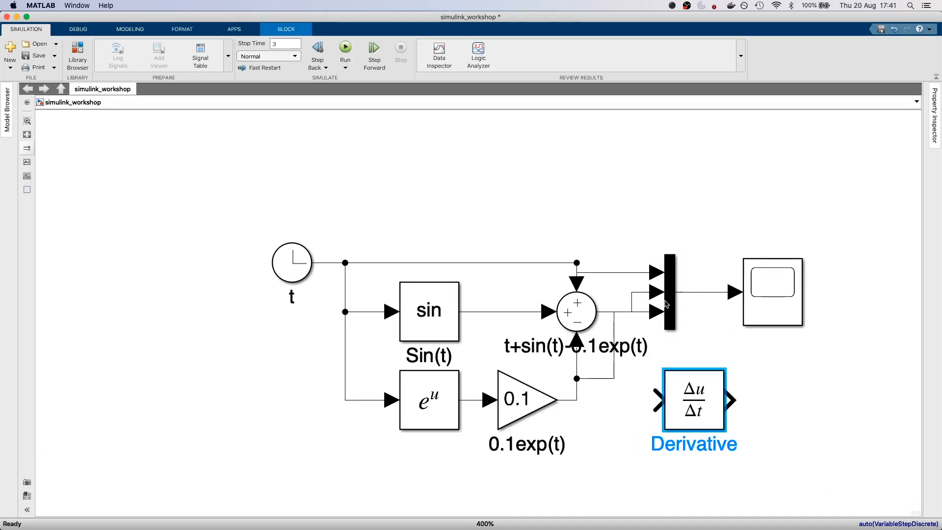
left_click_drag(666, 304, 696, 304)
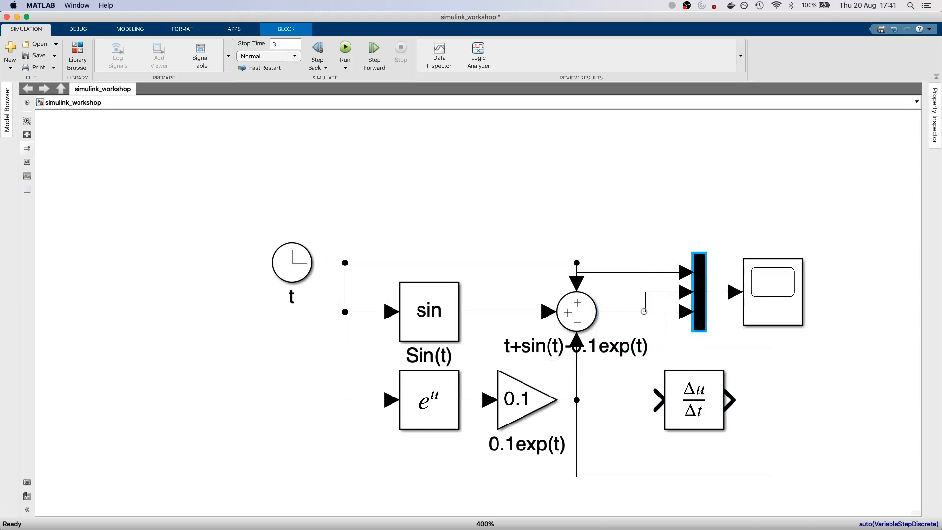
mouse_move(643, 313)
left_mouse_down()
mouse_move(655, 319)
mouse_move(658, 402)
left_mouse_up()
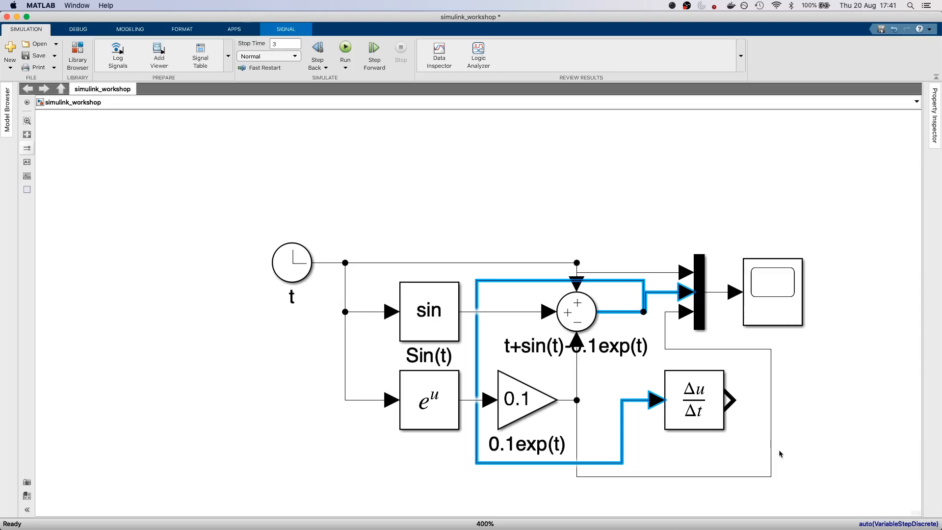
Step: Arrange all blocks and signal lines of the model automatically and fit the diagram to the view
left_click_drag(163, 160, 867, 508)
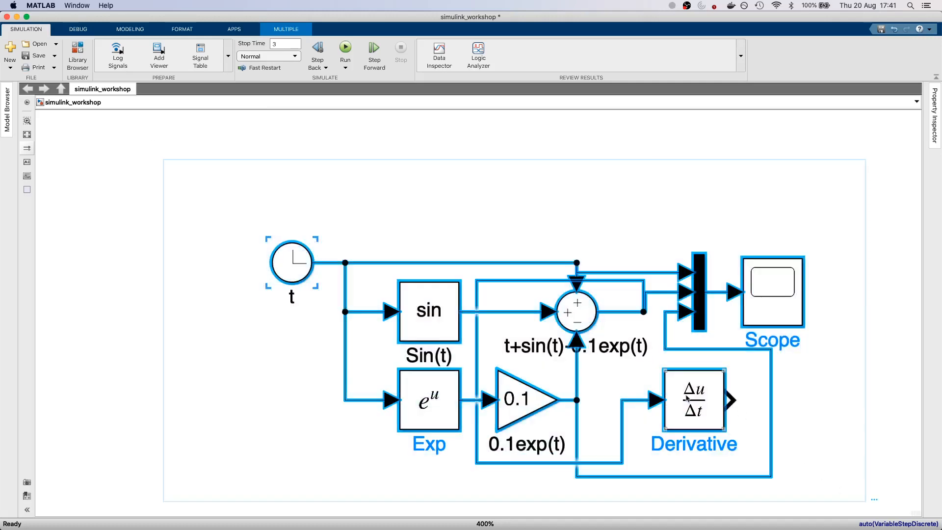
right_click(709, 387)
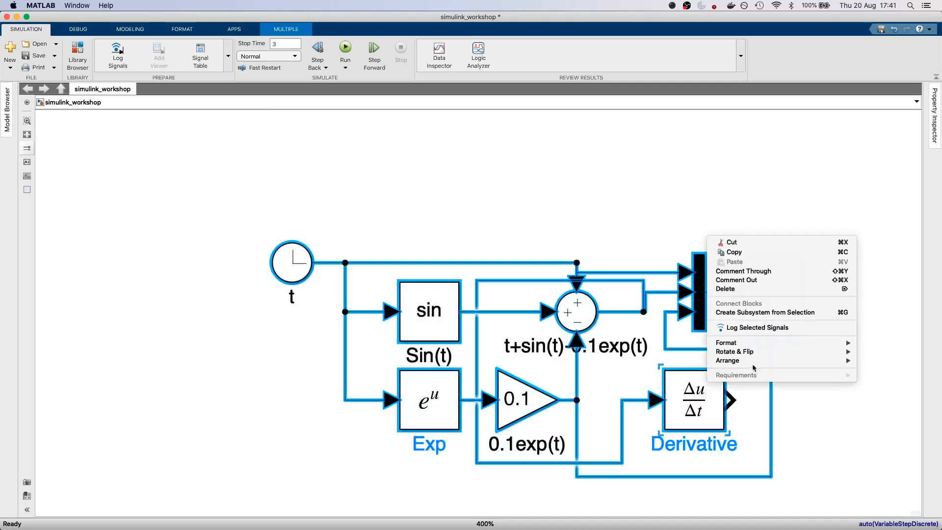
mouse_move(751, 366)
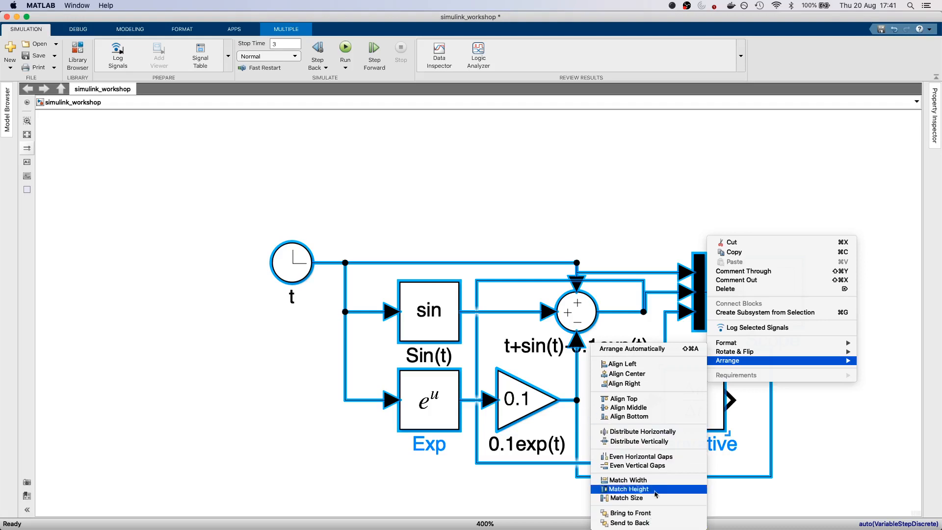
left_click(671, 352)
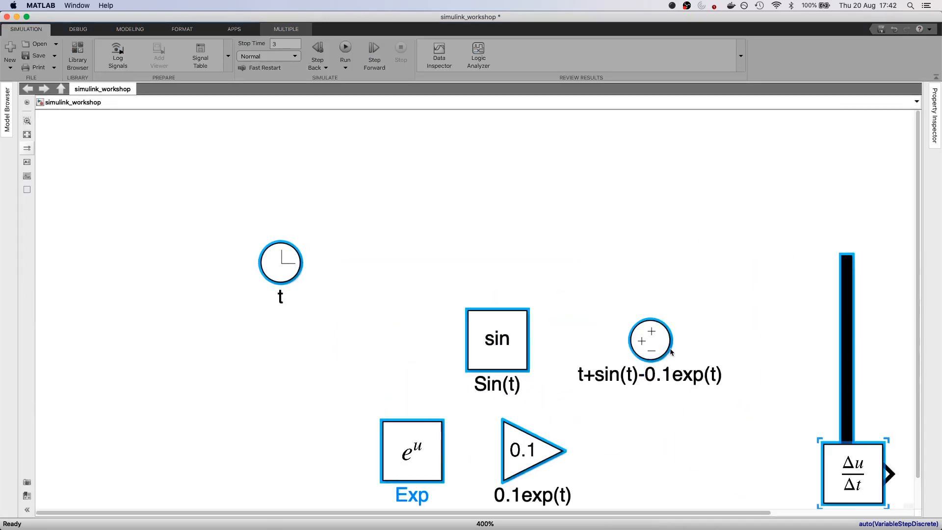
key("space")
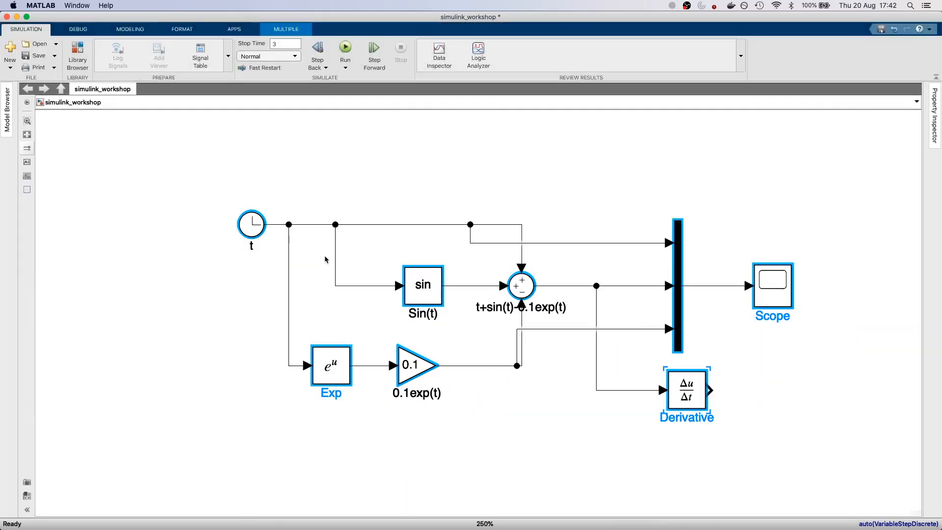
left_click(28, 134)
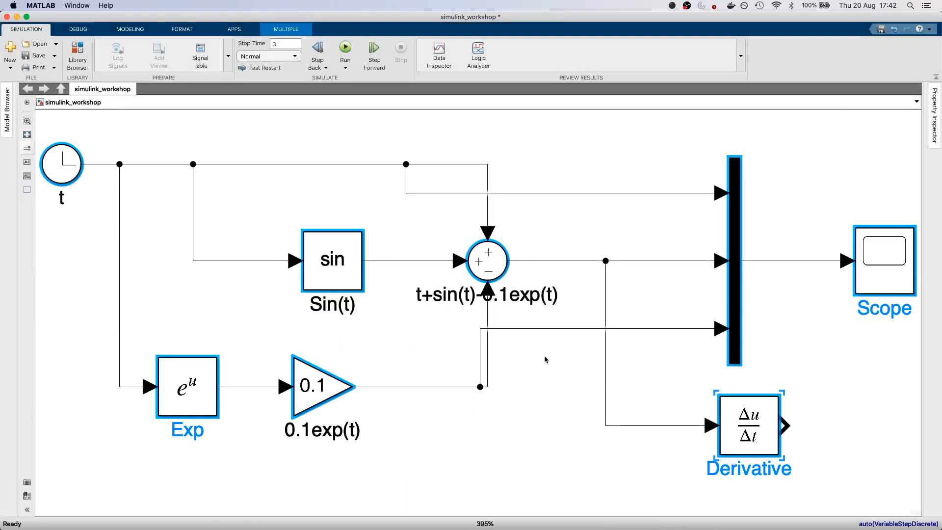
Step: Place the Derivative block between the Sum and the Mux, level with the lowest Mux input, and shift the Mux closer to the Scope
left_click_drag(558, 331, 591, 388)
left_click_drag(756, 422, 659, 325)
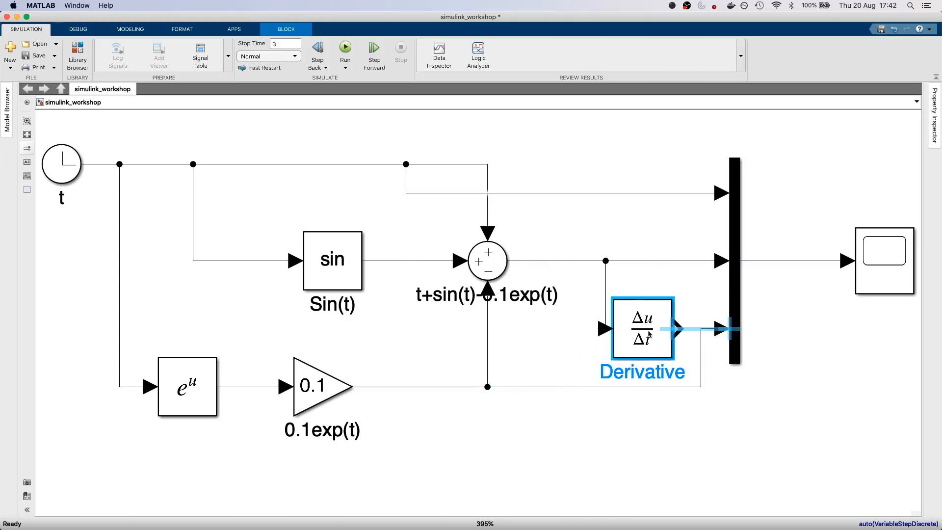
left_click_drag(734, 274, 764, 273)
left_click_drag(764, 340, 790, 345)
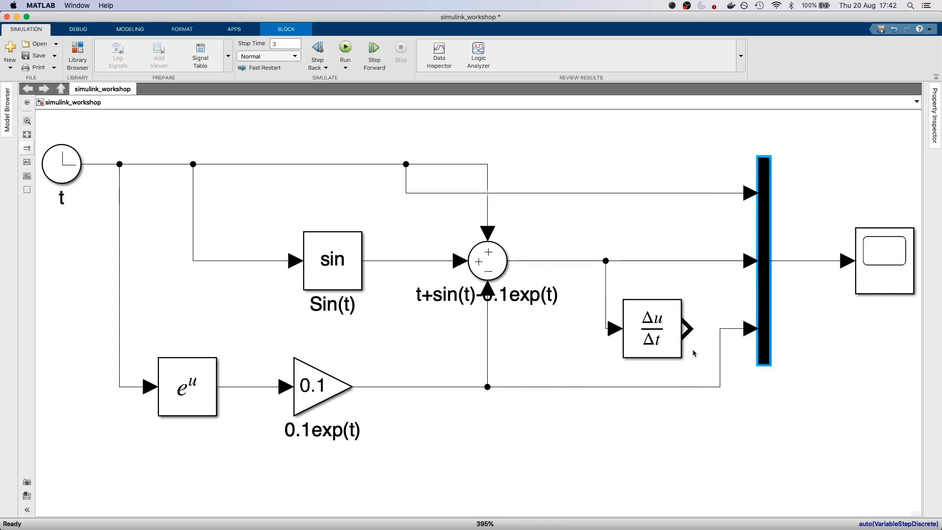
Step: Connect the Derivative output to the Mux as an additional fourth input
left_click(739, 391)
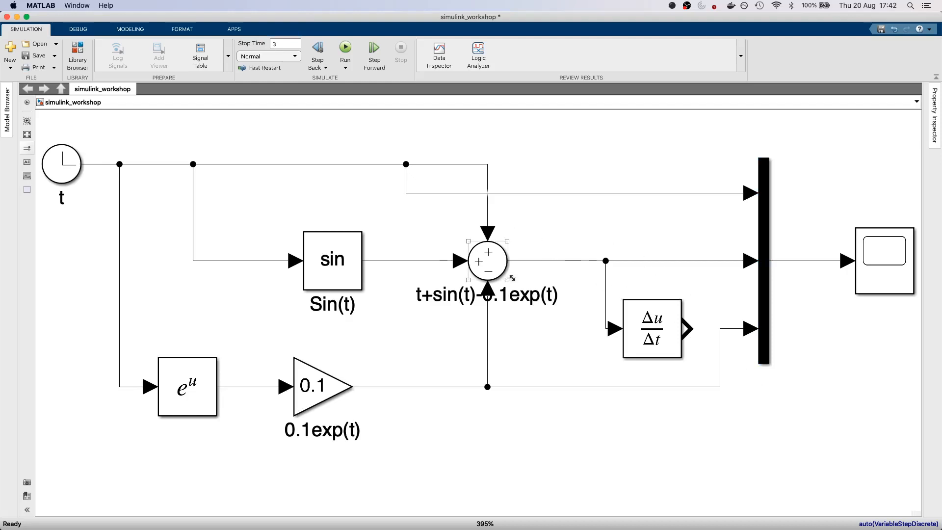
left_click(540, 307)
left_click_drag(688, 331, 757, 352)
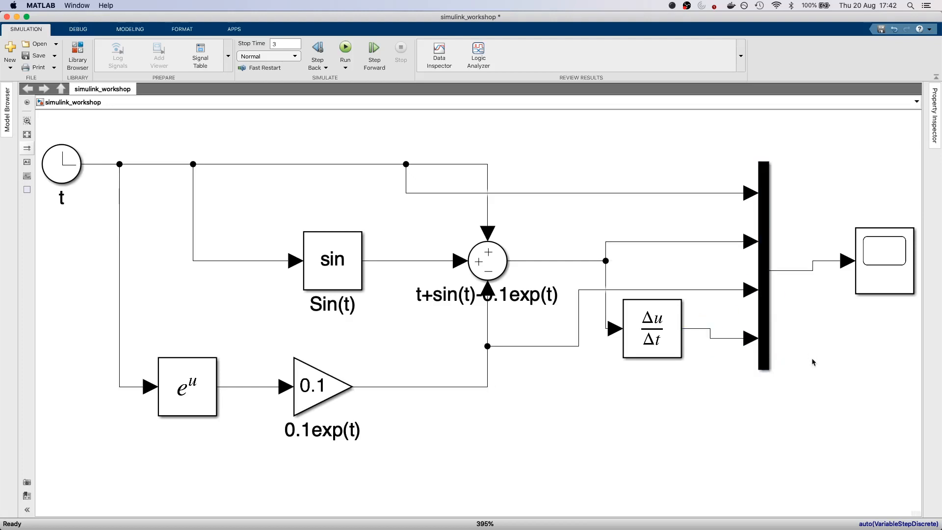
Step: Insert an Integrator block from Simulink/Continuous below the Derivative block
double_click(664, 411)
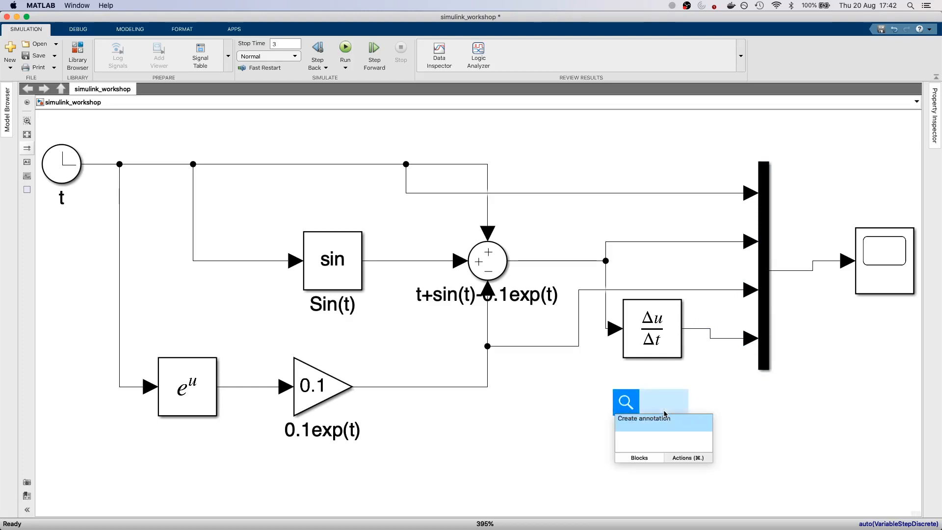
type("in")
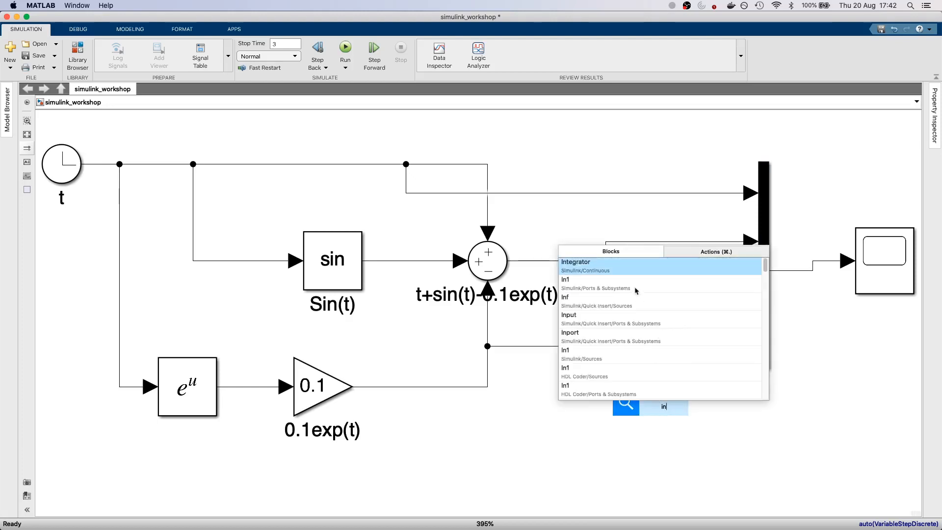
left_click(630, 263)
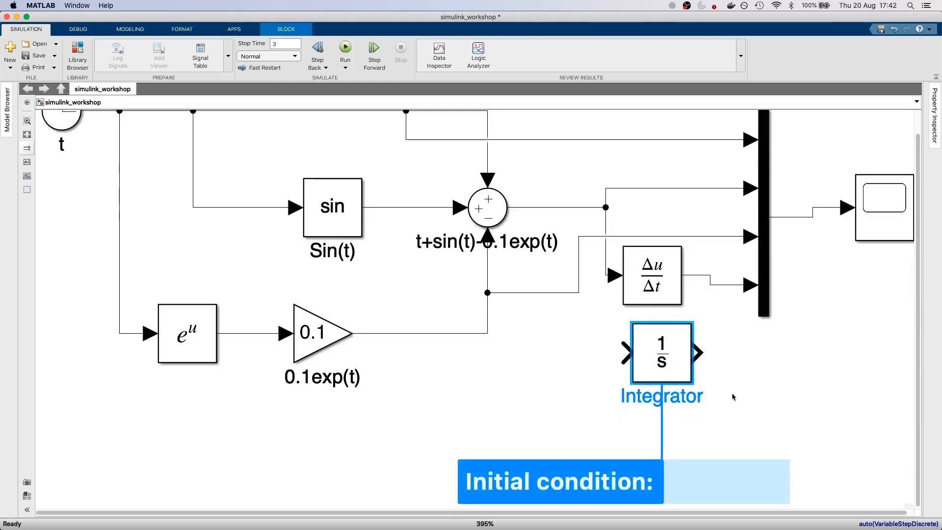
left_click(556, 211)
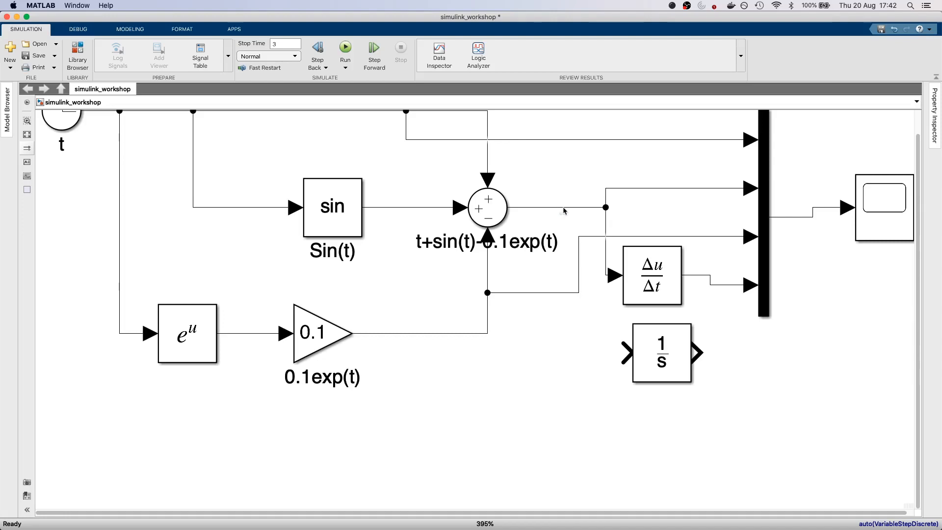
Step: Branch the Sum output into the Integrator and connect the Integrator output to the Mux as a fifth input
left_click_drag(563, 208, 617, 354)
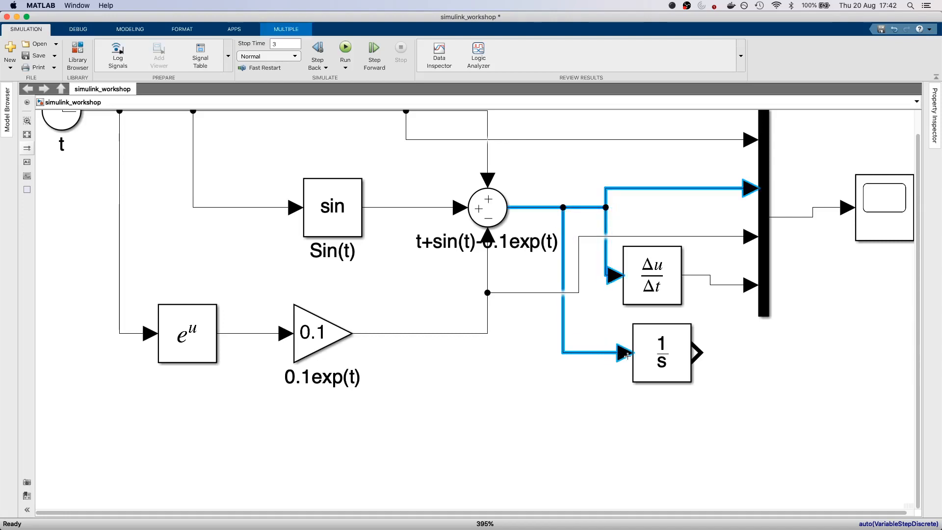
left_click(731, 328)
left_click_drag(698, 352, 760, 295)
Step: Check the Derivative block's parameters and close them without changes
left_click(666, 303)
double_click(666, 303)
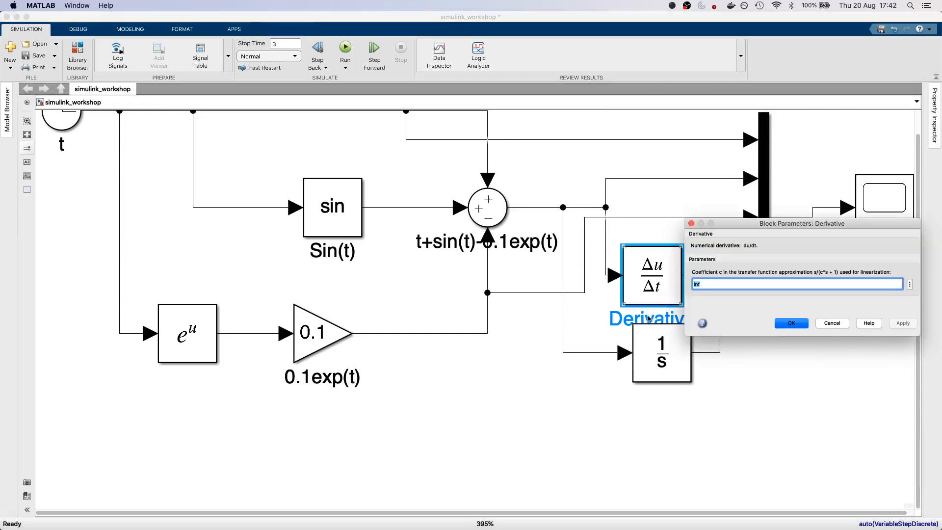
left_click(833, 323)
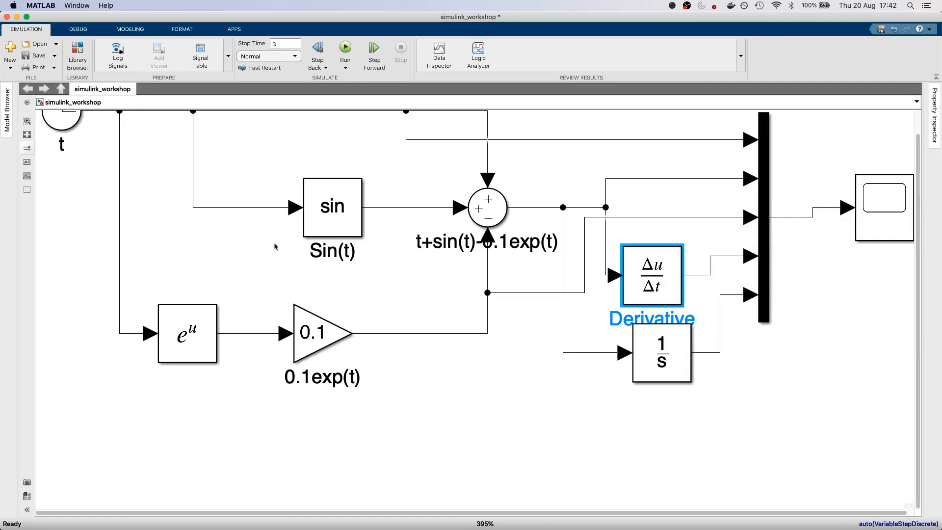
Step: Open the Scope, rerun the simulation with the derivative and integral signals, and move the Scope window clear of their blocks
left_click(28, 135)
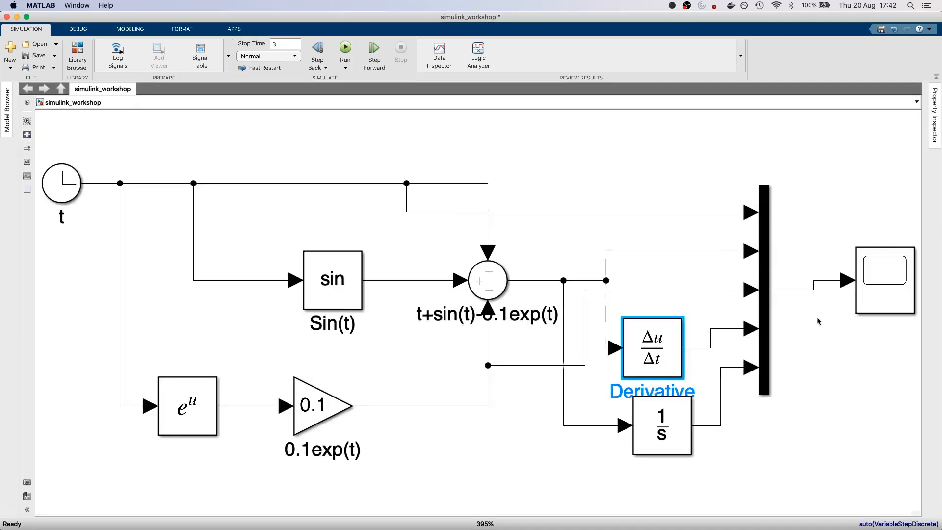
left_click(872, 298)
double_click(873, 298)
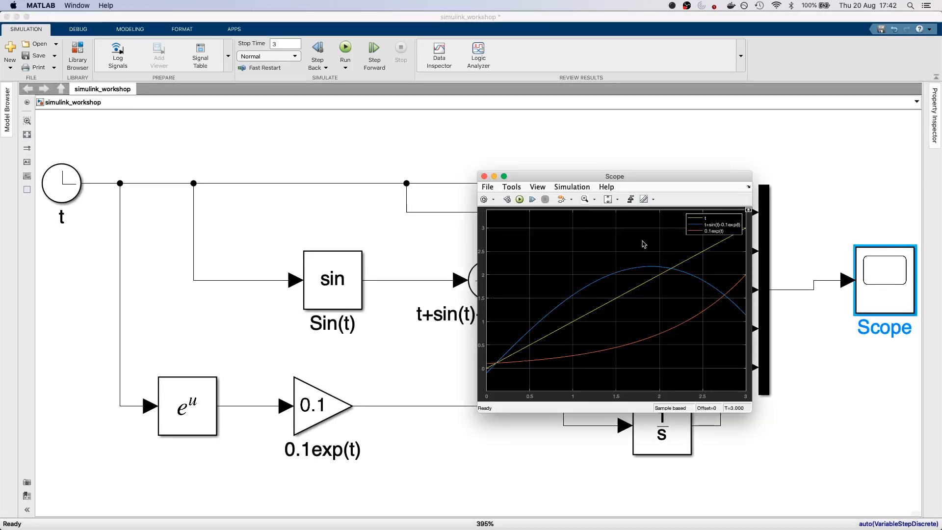
left_click(519, 200)
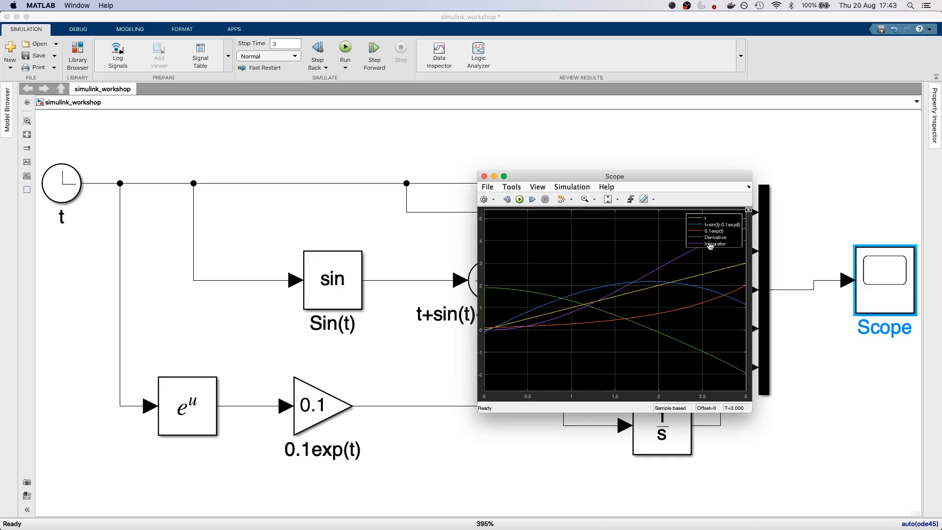
left_click_drag(538, 180, 341, 109)
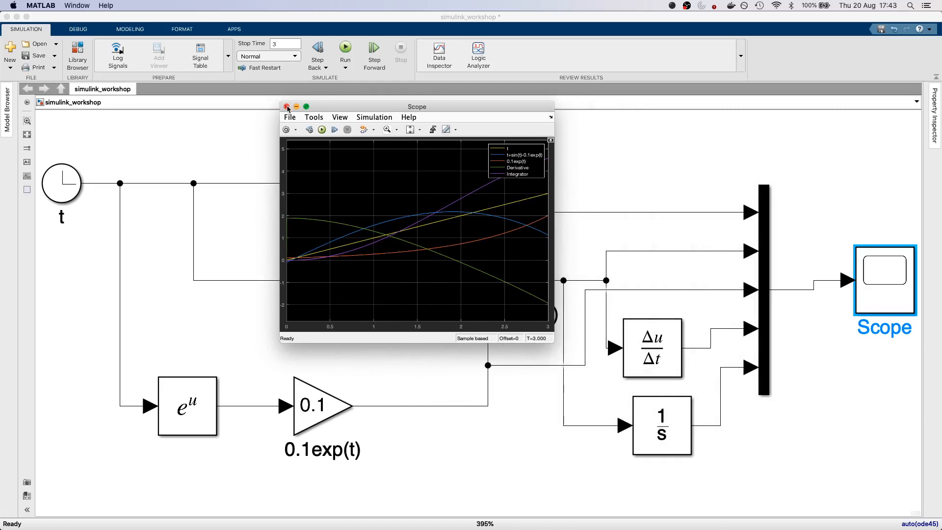
Step: Set the Integrator block's initial condition to 5
left_click(767, 325)
left_click(815, 435)
left_click(795, 465)
left_click(660, 443)
double_click(657, 444)
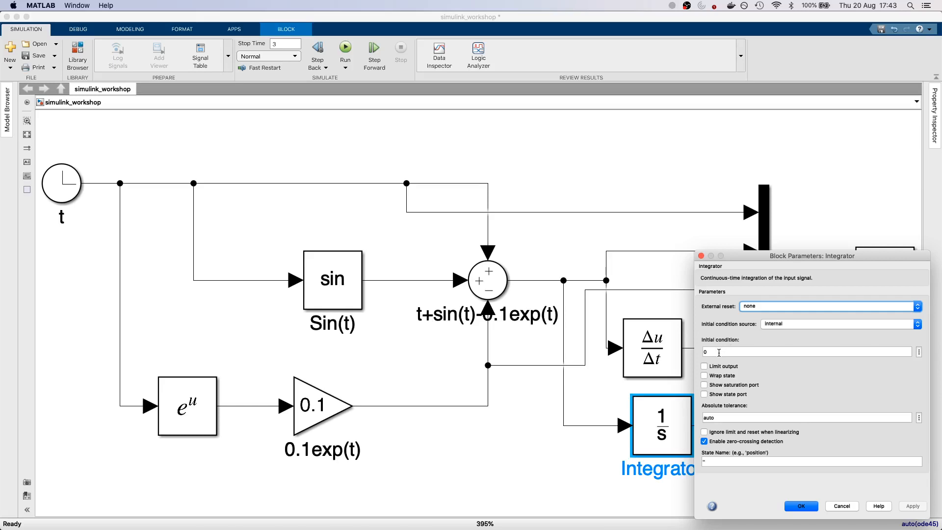
left_click(722, 350)
left_click_drag(722, 349, 699, 349)
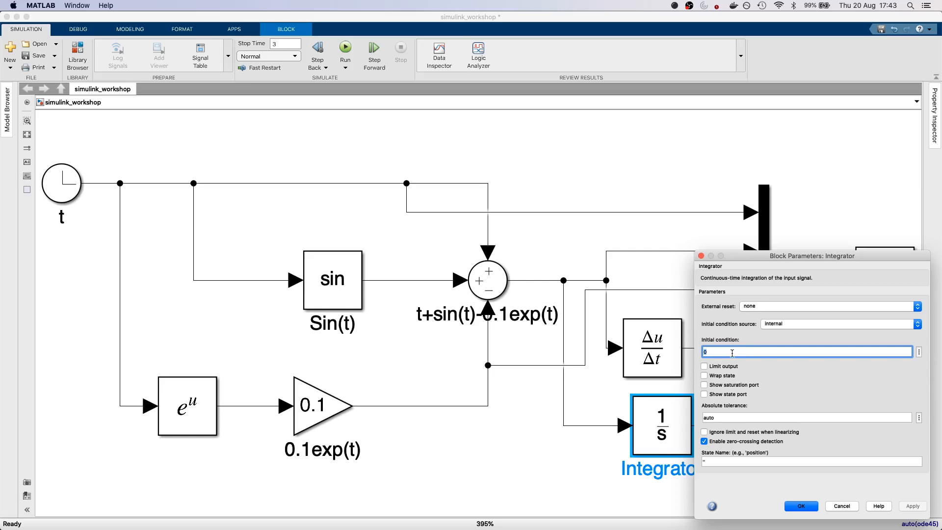
type("5")
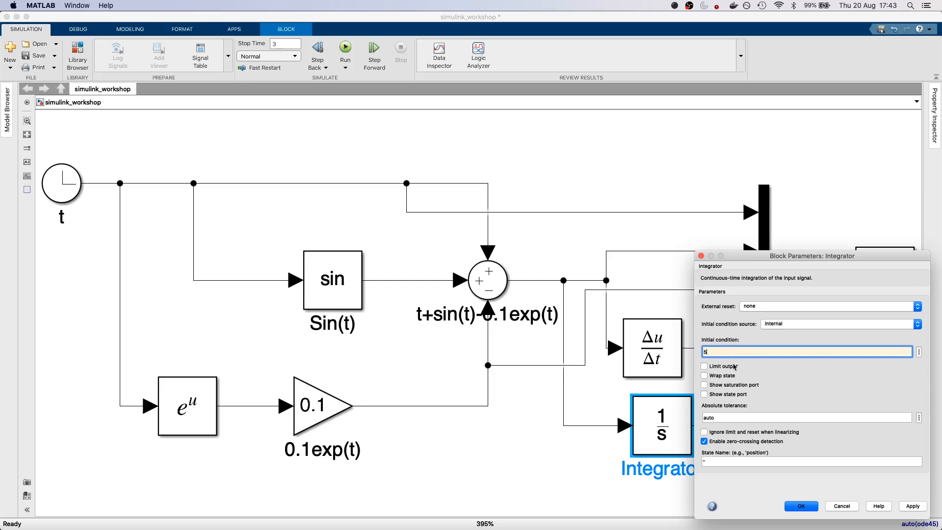
left_click(801, 505)
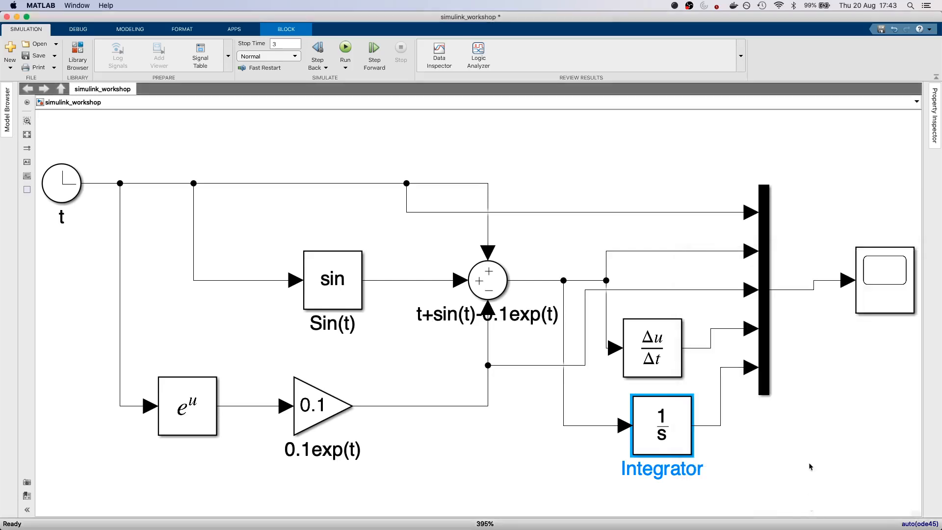
Step: Open the Scope and zoom in on the start of the curves near the origin to examine their initial values
left_click(868, 309)
double_click(869, 309)
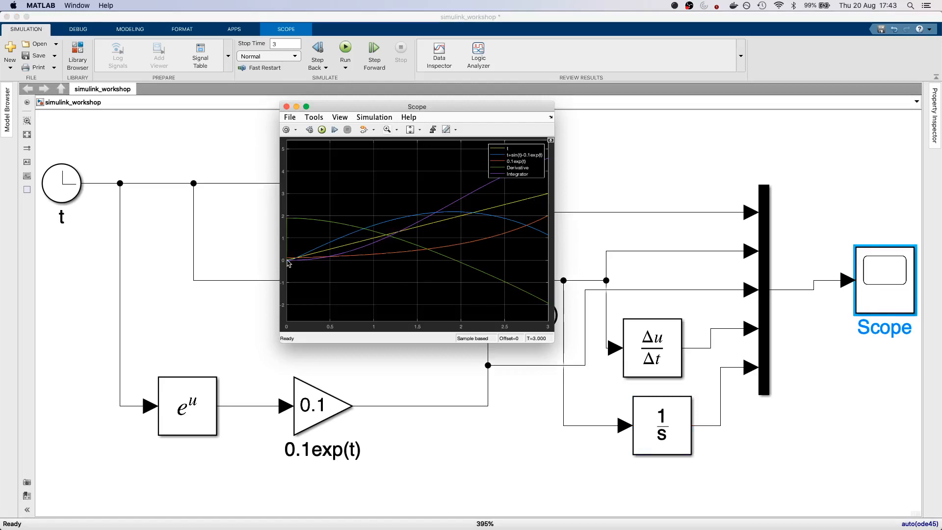
left_click(387, 129)
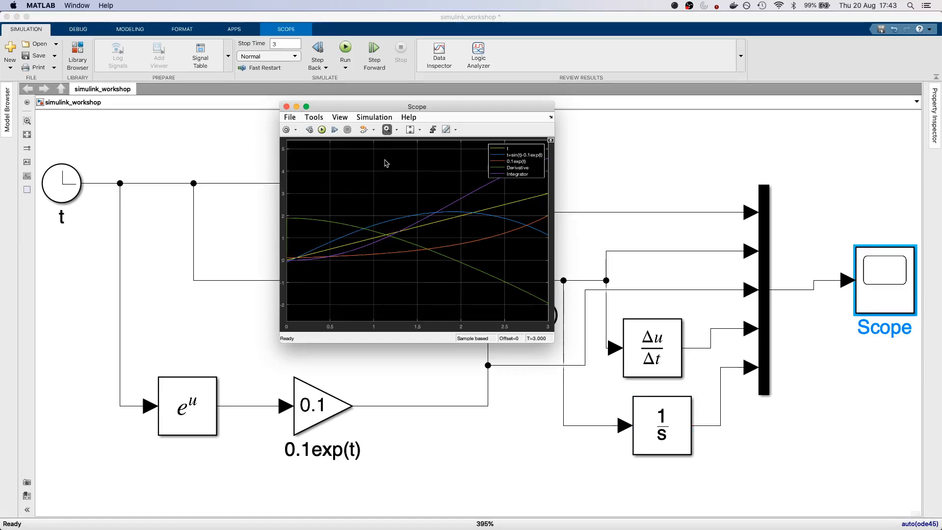
left_click_drag(308, 275, 272, 247)
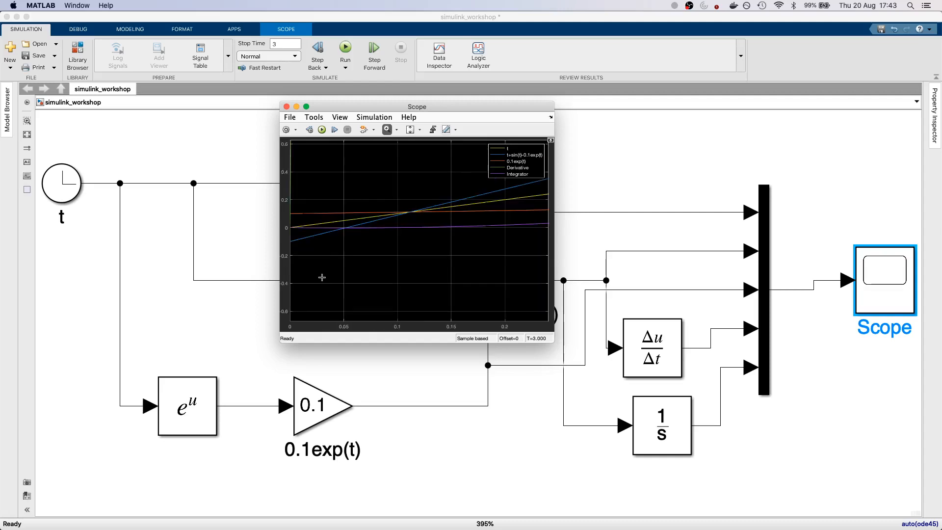
left_click_drag(355, 268, 276, 209)
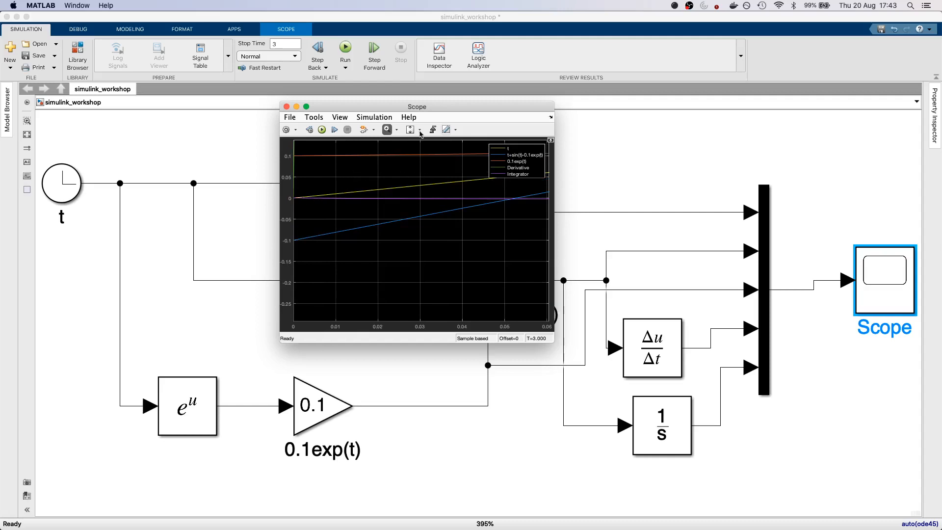
Step: Zoom the Scope plot back out, rerun the simulation from the Scope, and scale the axes to fit all the curves
left_click(402, 177)
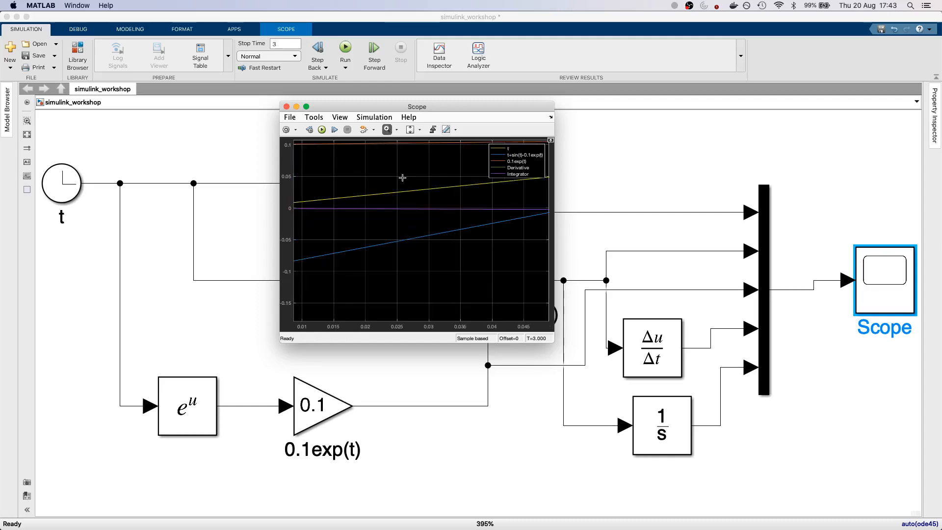
double_click(404, 177)
right_click(410, 175)
left_click(400, 175)
left_click(401, 175)
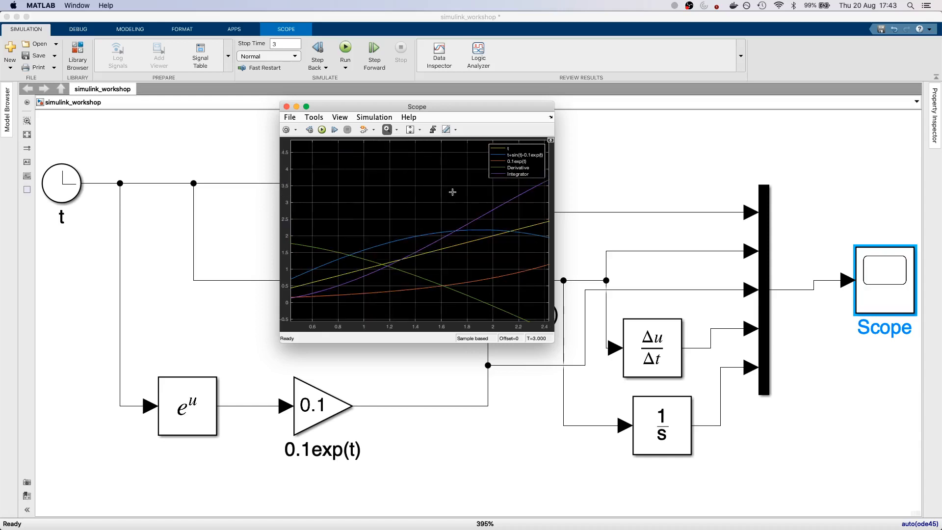
right_click(423, 155)
left_click(444, 175)
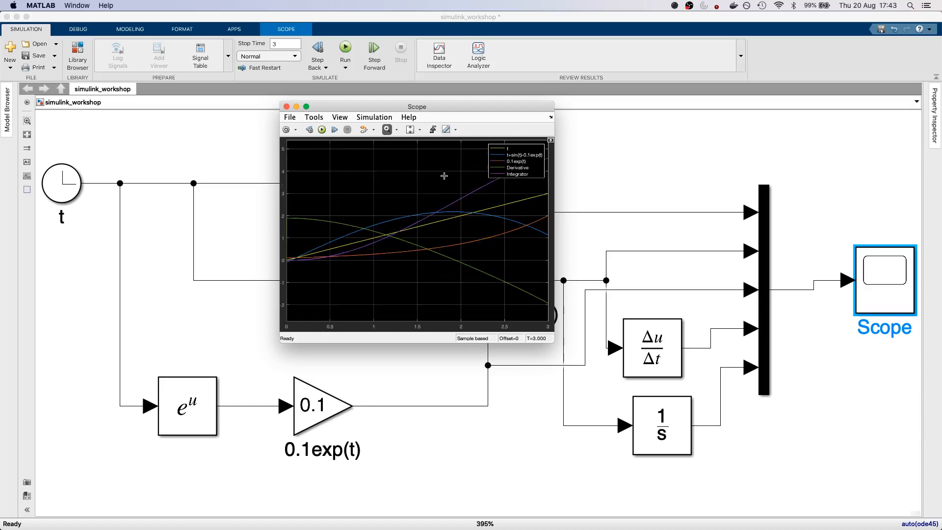
left_click(322, 129)
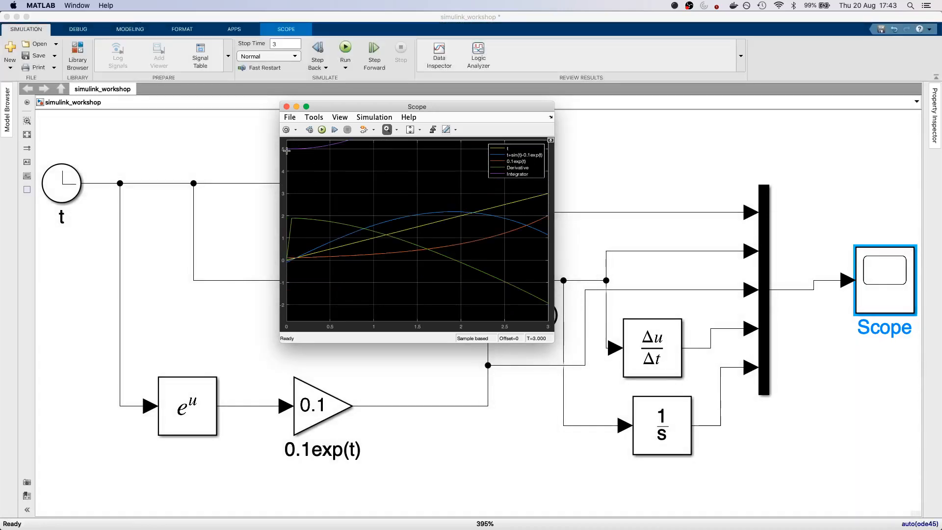
left_click(410, 130)
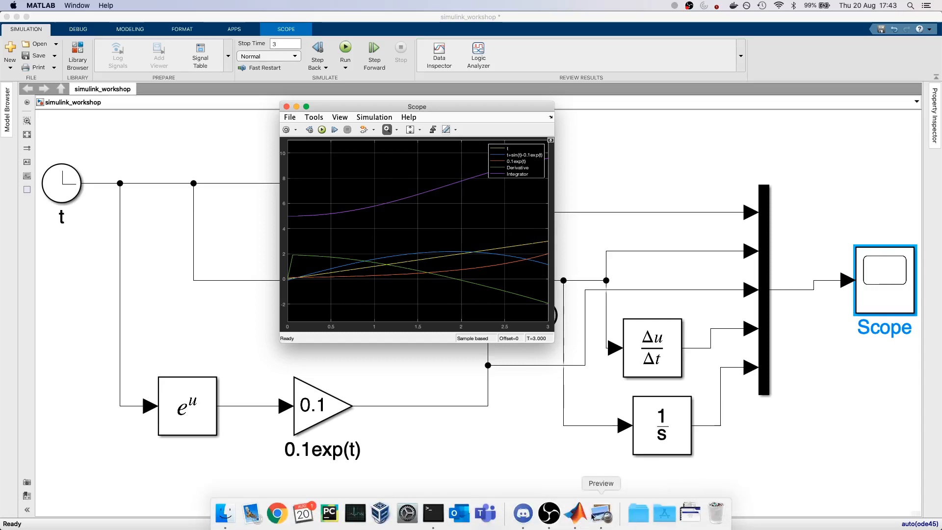
Step: Switch to Preview to read the Getting Familiar slide on the derivative and integral blocks, and return to the Simulink model
left_click(601, 513)
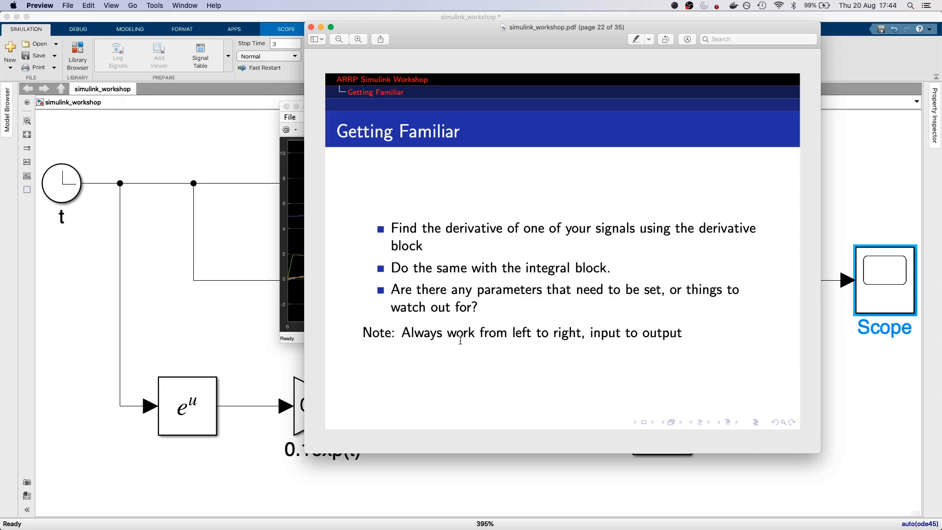
left_click(235, 340)
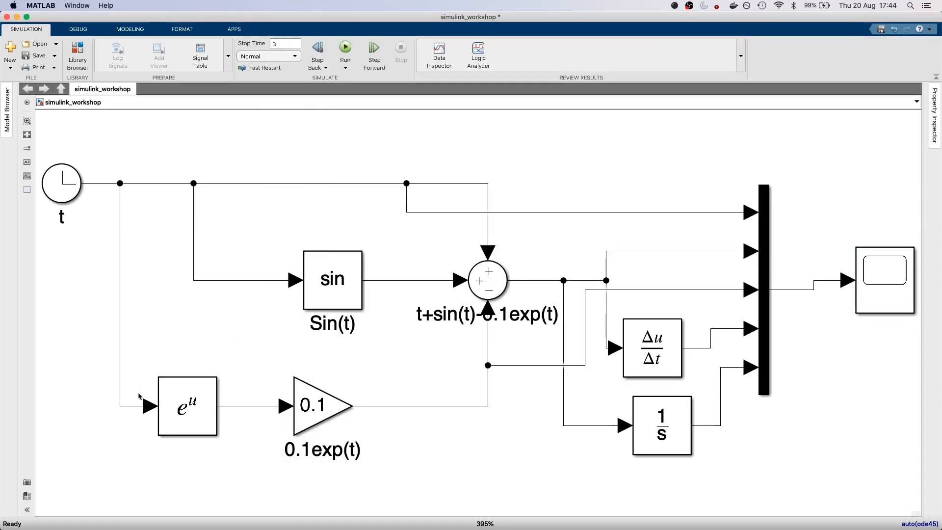
left_click(158, 400)
left_click(279, 374)
Step: Shift the 0.1 Gain block slightly and rotate it clockwise twice so that it points backwards
scroll(278, 371, "down", 2)
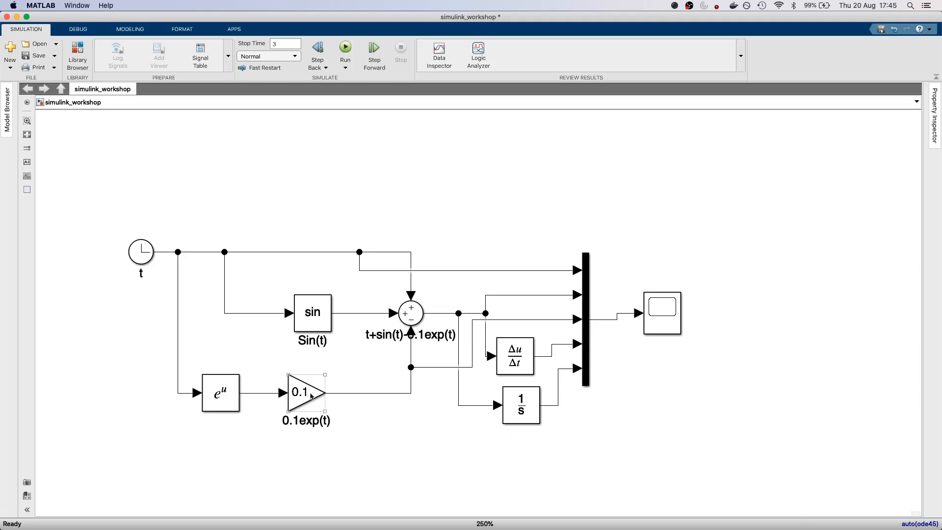
left_click_drag(319, 399, 344, 412)
left_click(368, 430)
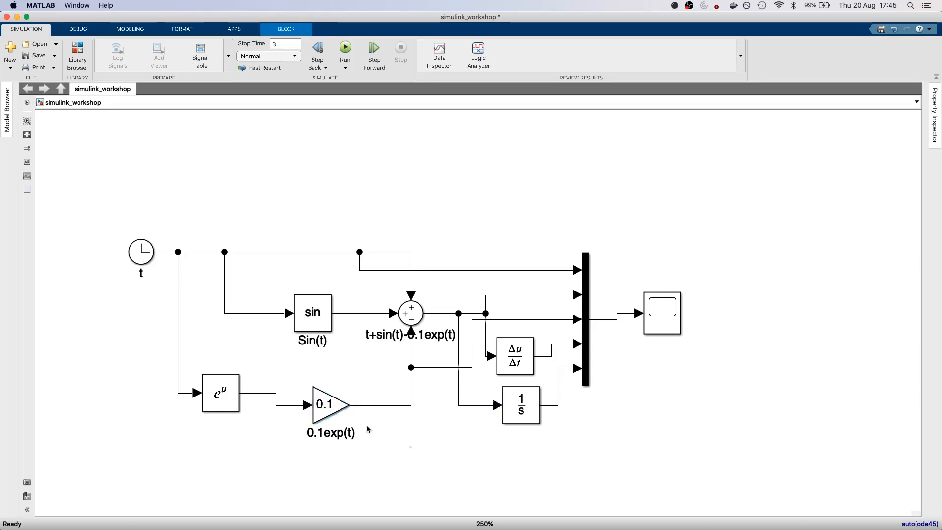
right_click(333, 406)
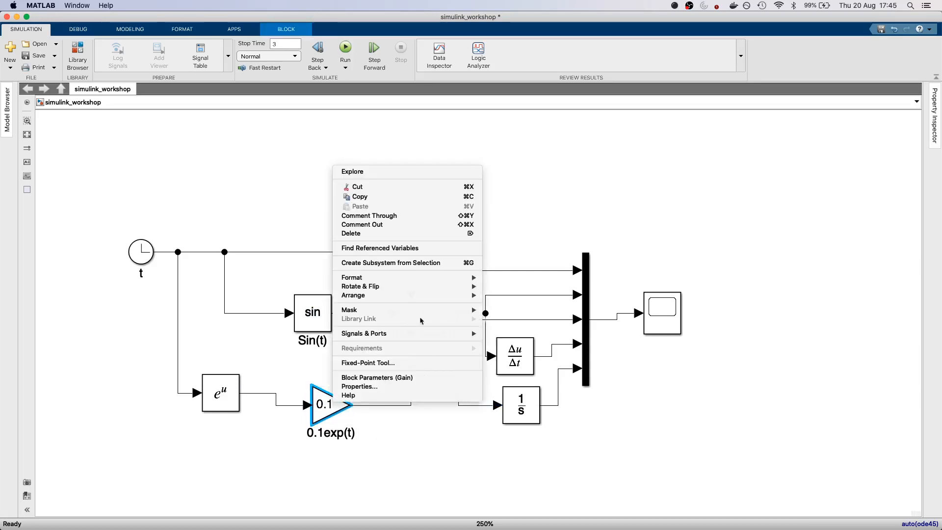
mouse_move(408, 288)
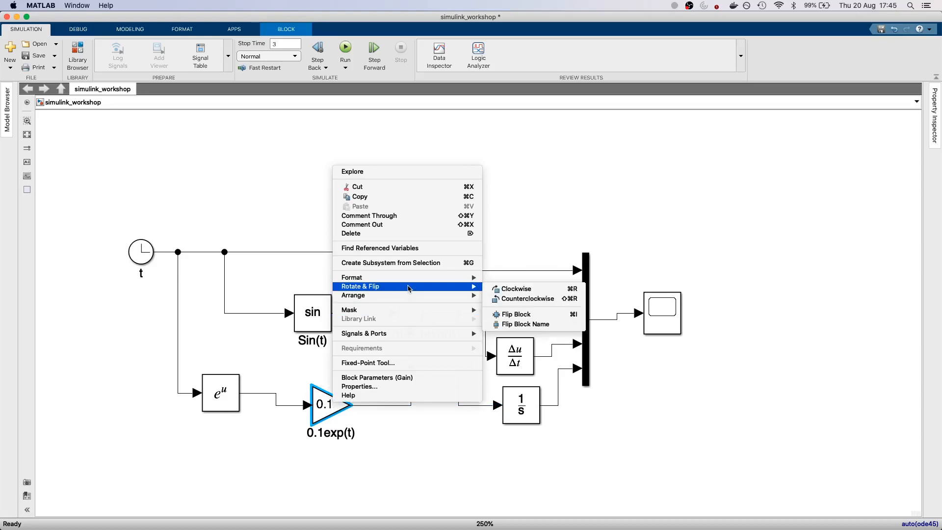
left_click(552, 291)
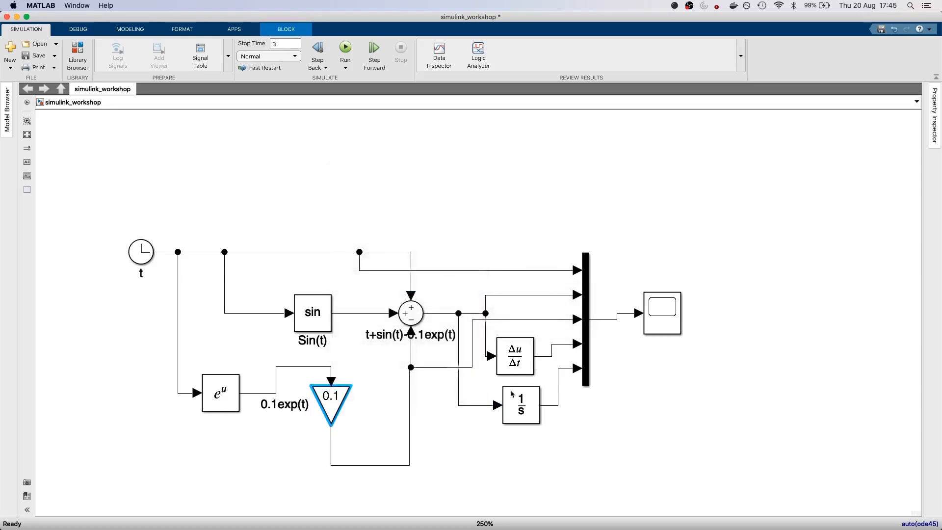
right_click(348, 404)
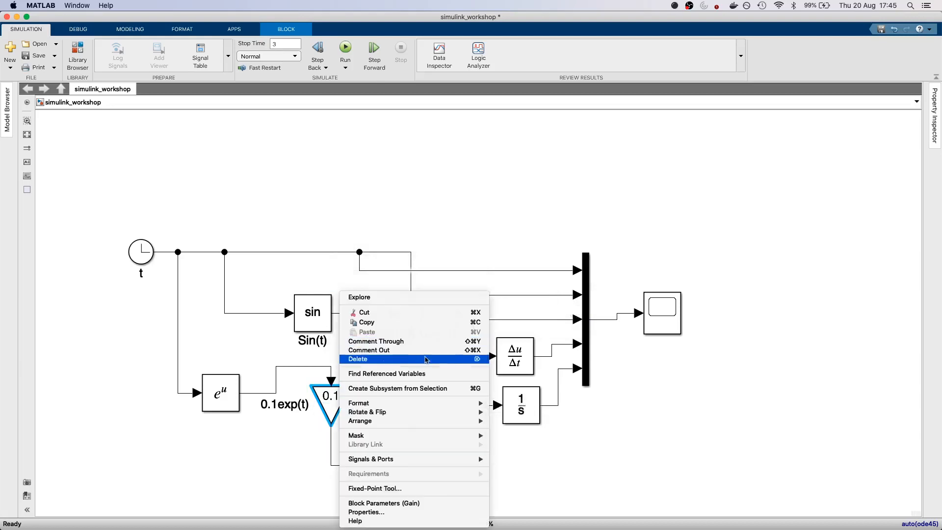
mouse_move(413, 406)
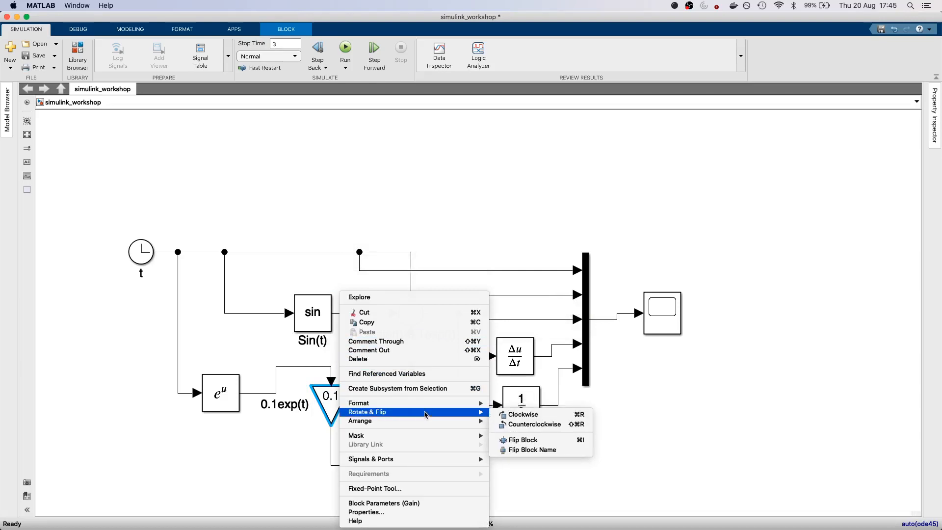
left_click(523, 414)
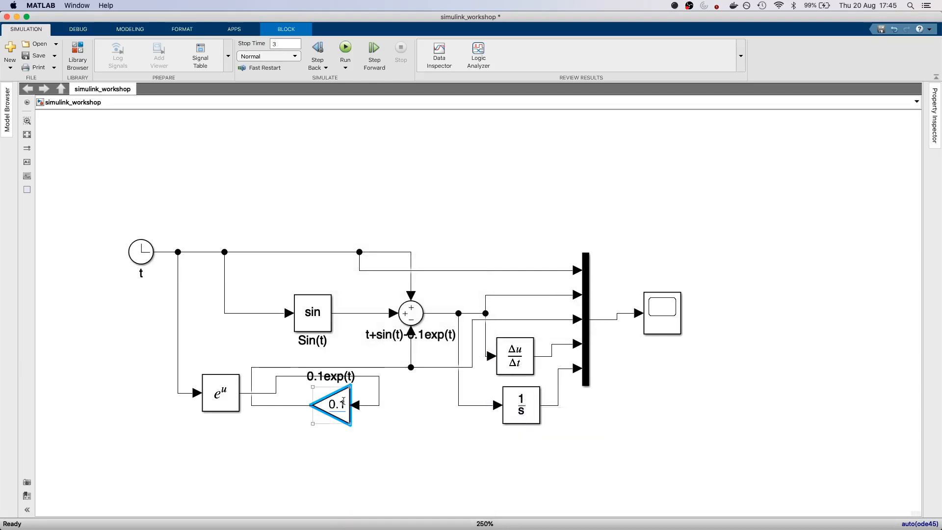
Step: Flip the 0.1 Gain block to point forwards and place it in line with the Exp block's output
left_click_drag(346, 409, 354, 445)
left_click(426, 449)
left_click(335, 402)
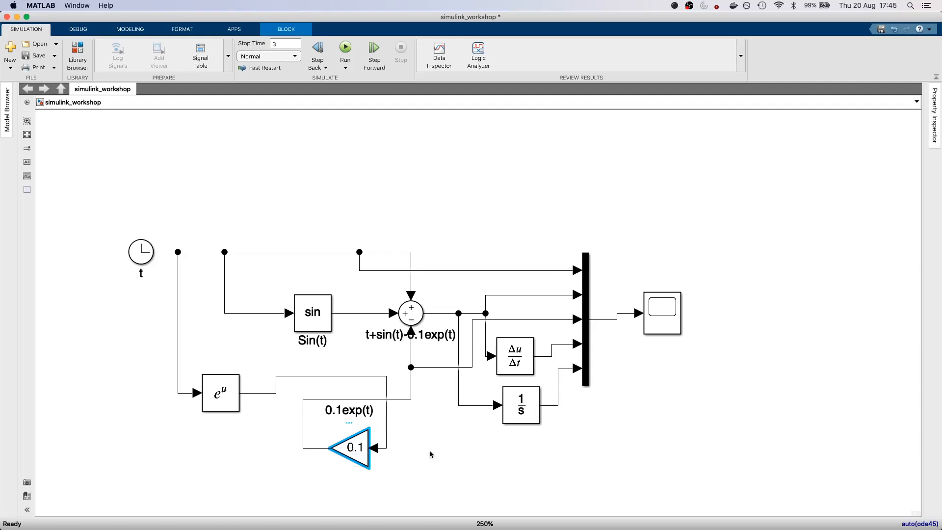
key("ctrl+i")
left_click(485, 455)
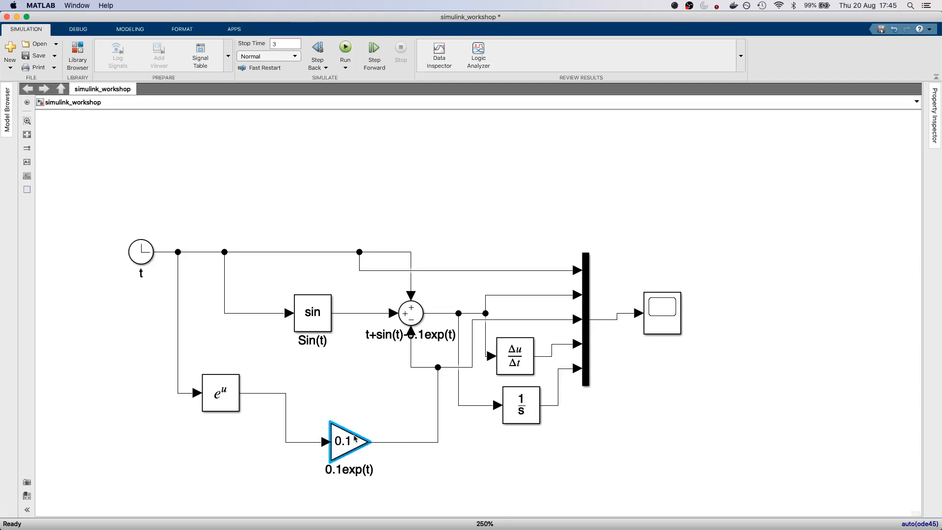
left_click_drag(355, 439, 355, 391)
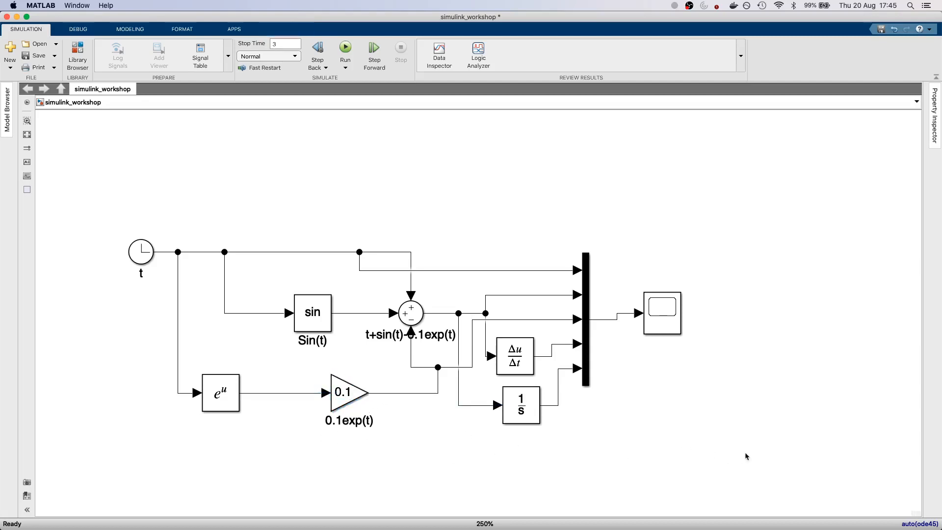
Step: Try the automatic layout on all blocks and lines, keep the original arrangement, and save the model
left_click_drag(750, 452, 102, 227)
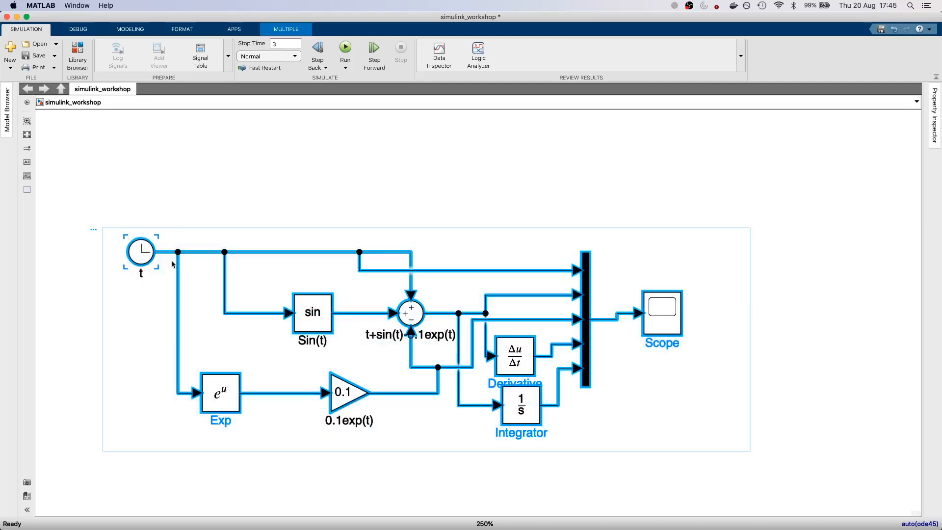
key("ctrl+shift+a")
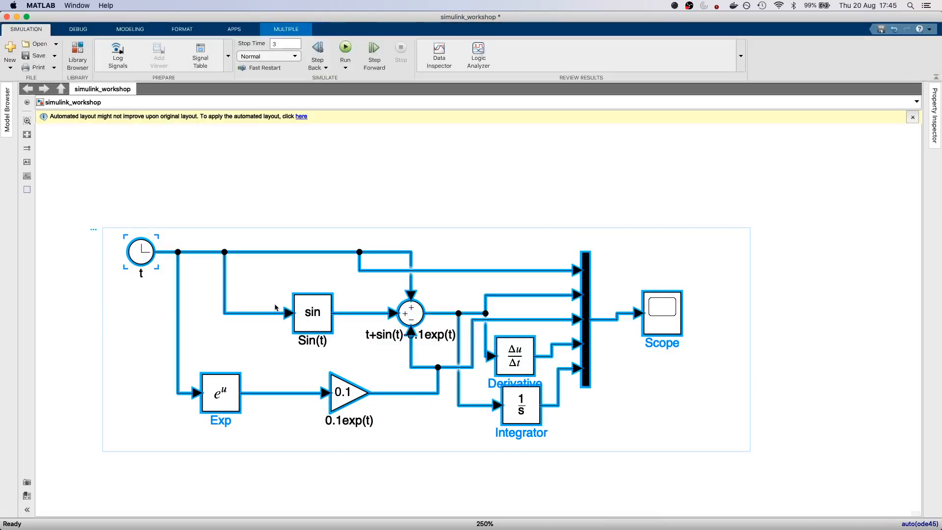
left_click(658, 395)
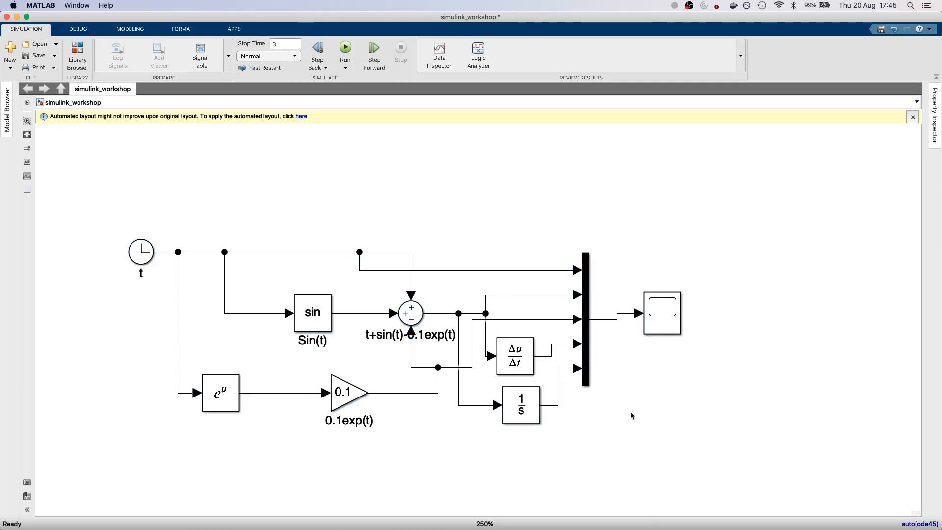
key("super+s")
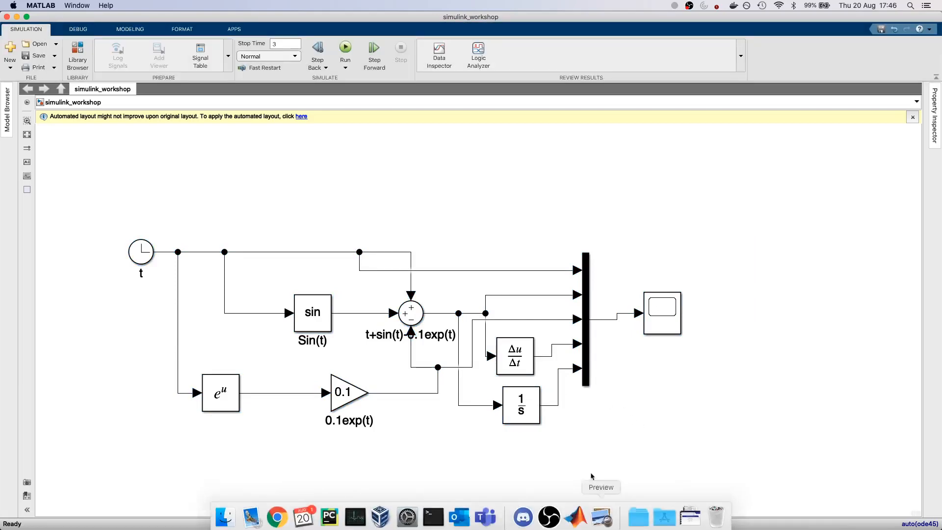
Step: Switch to Preview to check the Getting Familiar example model on page 23, and return to the Simulink model
mouse_move(669, 521)
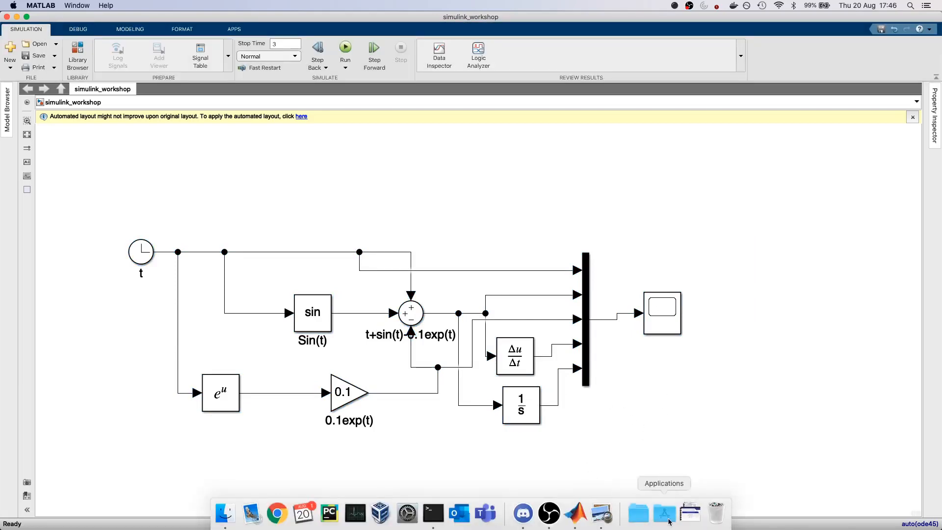
left_click(604, 518)
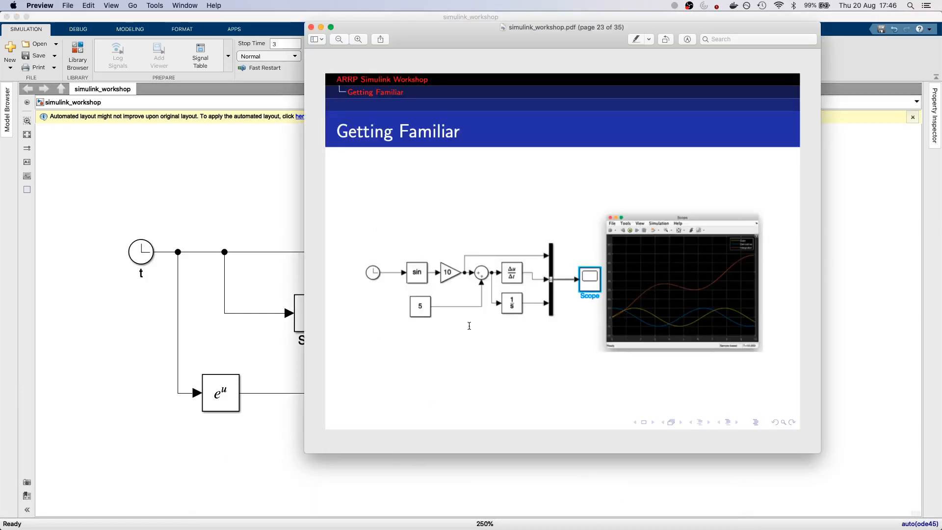
key("Down")
key("Up")
left_click(248, 428)
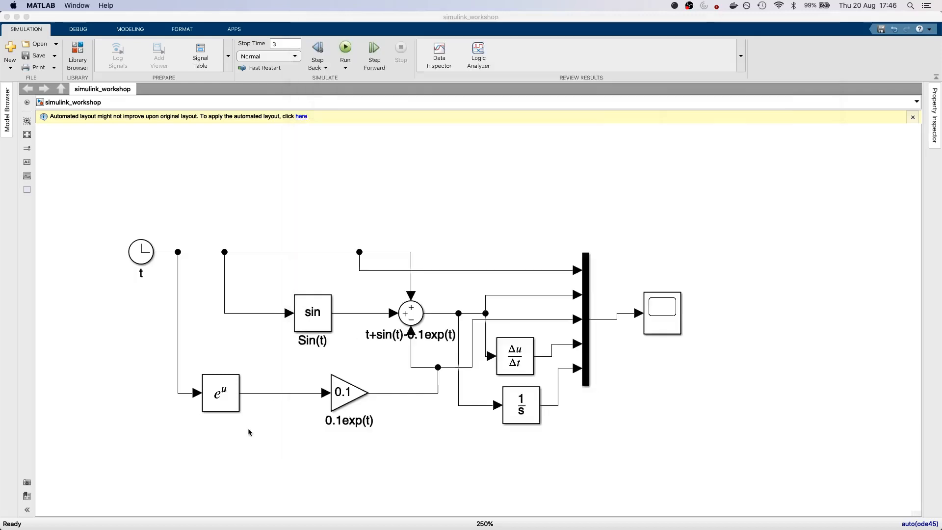
Step: Add a To Workspace block from Simulink/Sinks and place it below the Scope, level with the Integrator
double_click(622, 422)
type("to")
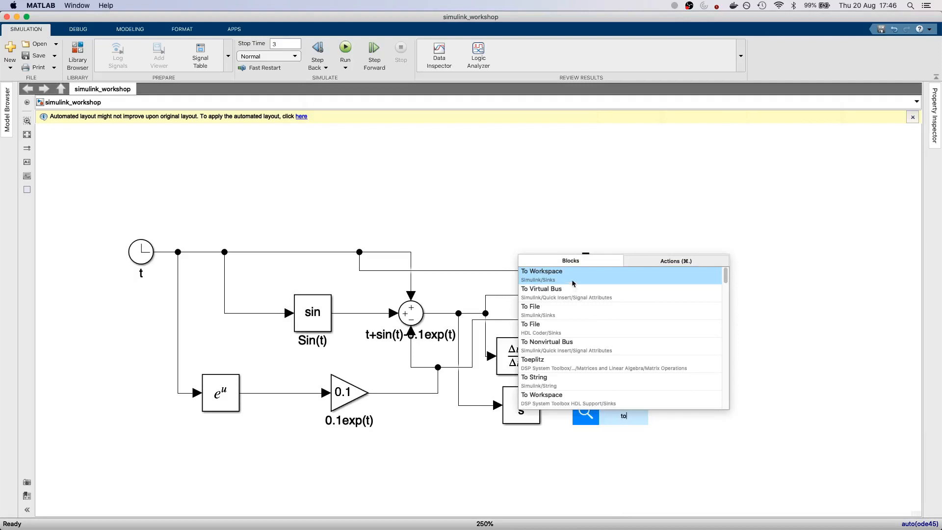
left_click(573, 284)
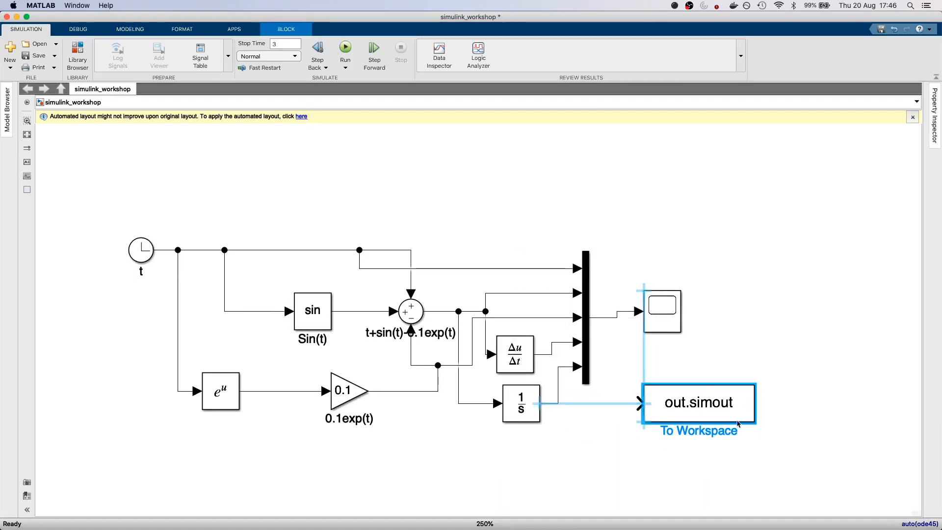
left_click(755, 372)
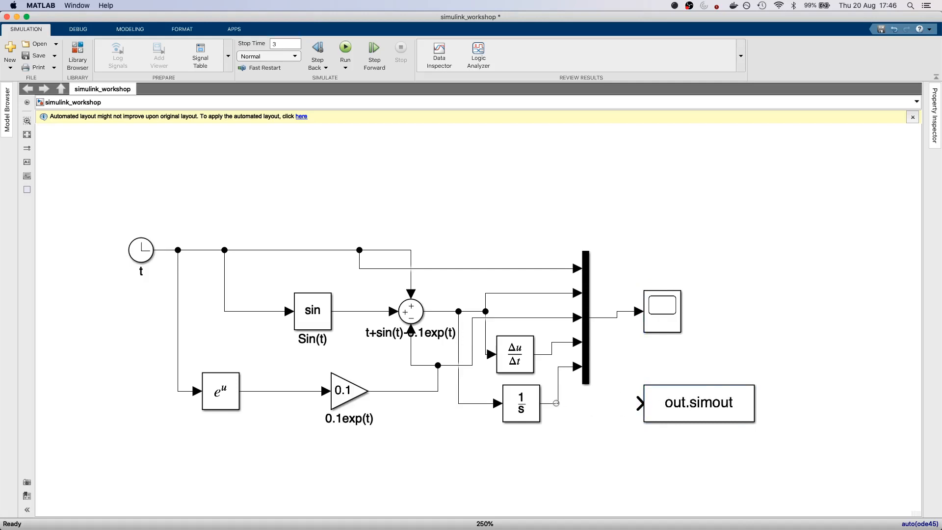
left_click_drag(556, 403, 594, 422)
left_click(617, 439)
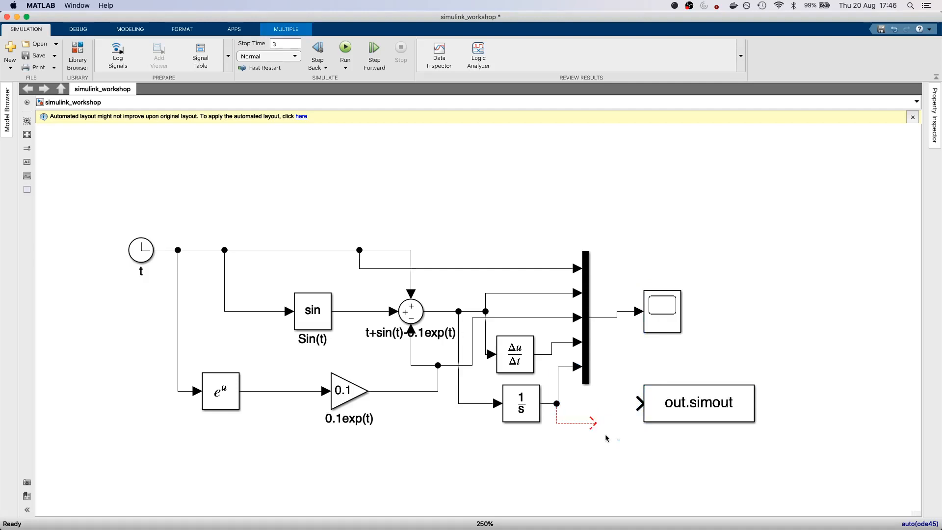
left_click(596, 424)
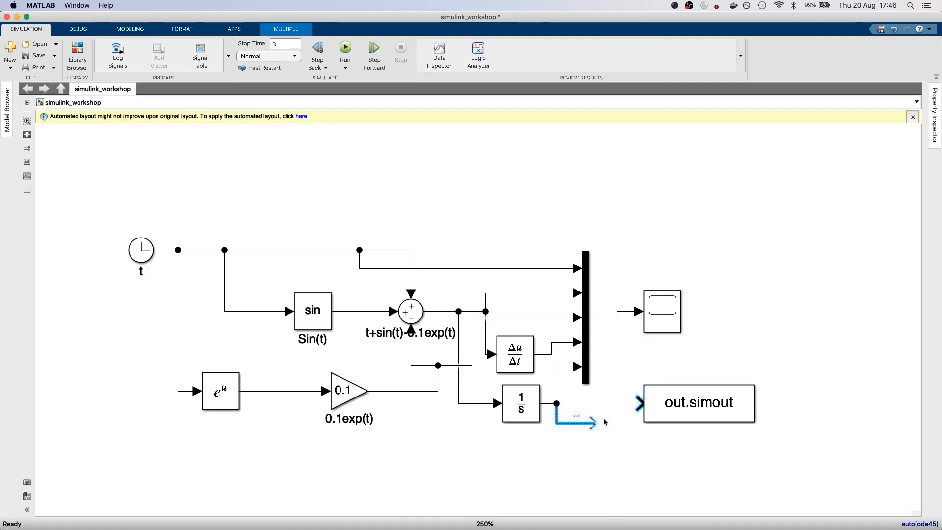
key("Delete")
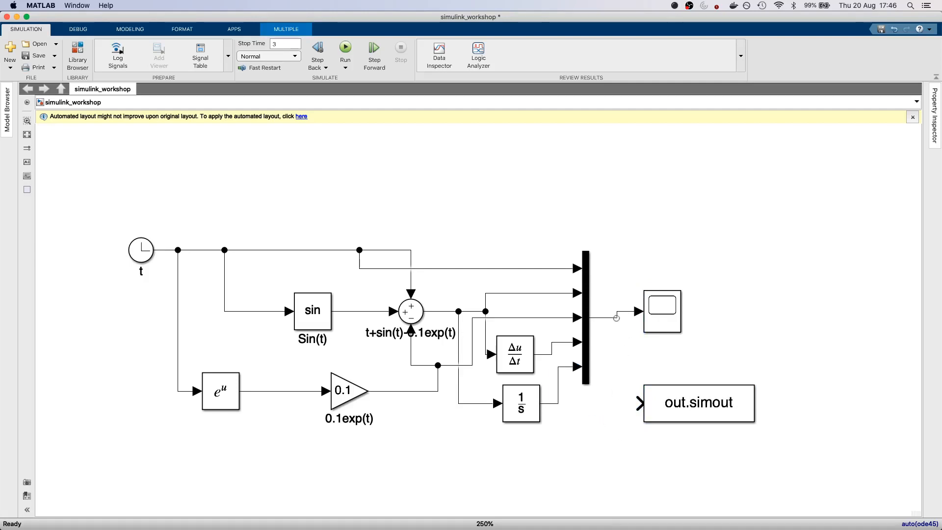
Step: Branch the Mux output line to the To Workspace block, then check that block's parameters and accept them unchanged
left_click_drag(617, 317, 640, 406)
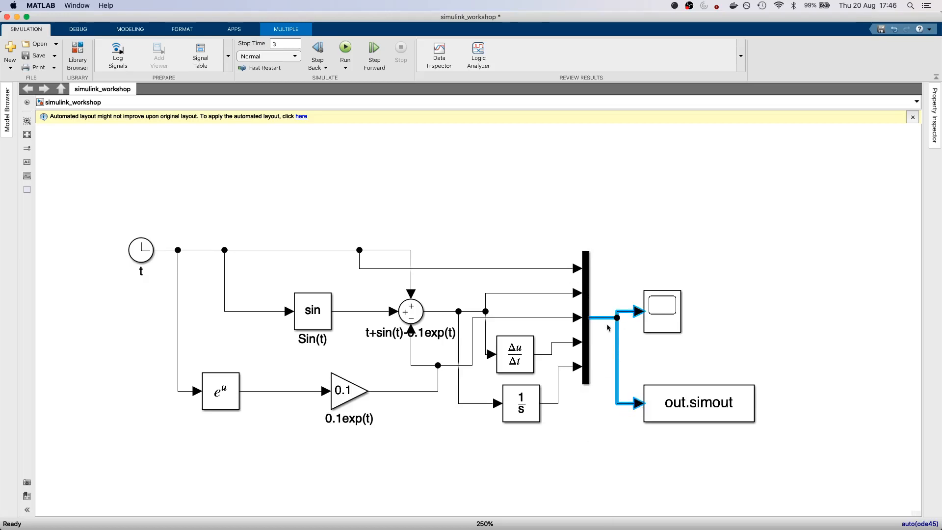
left_click(690, 396)
double_click(690, 396)
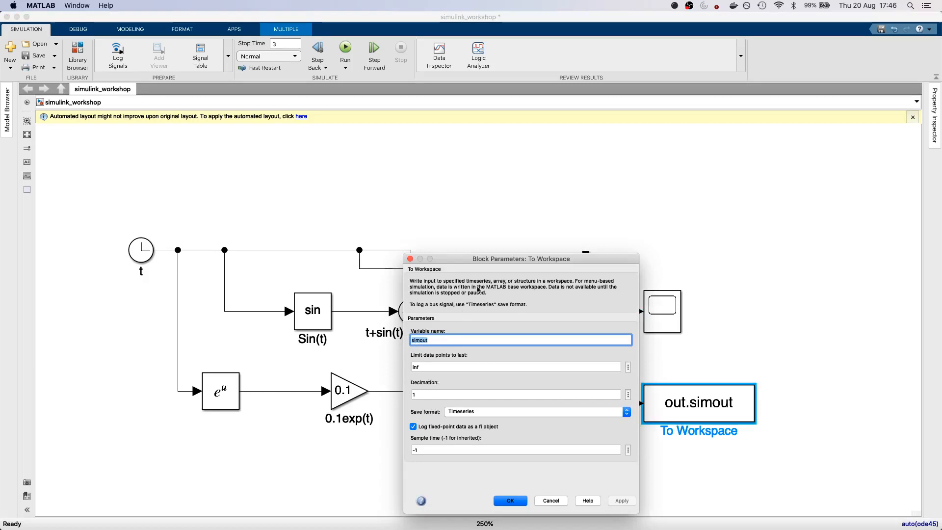
left_click_drag(463, 260, 417, 199)
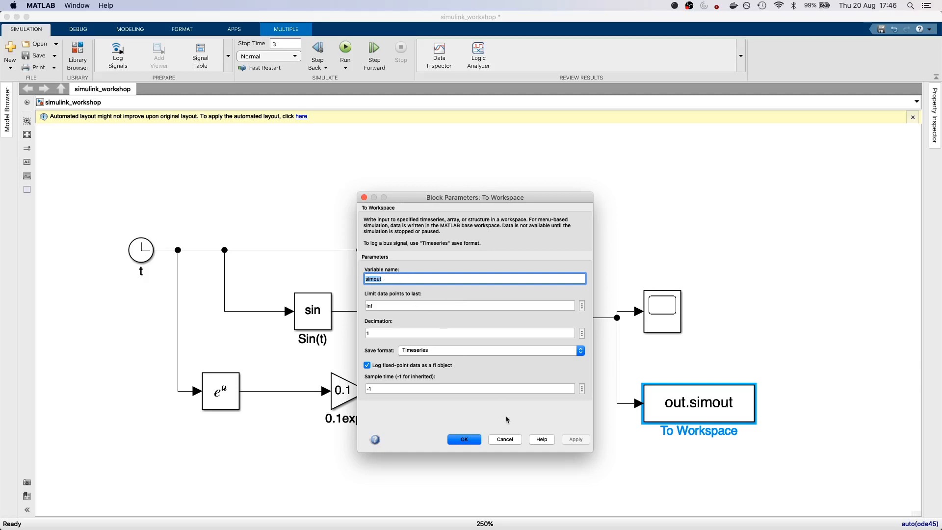
left_click(474, 442)
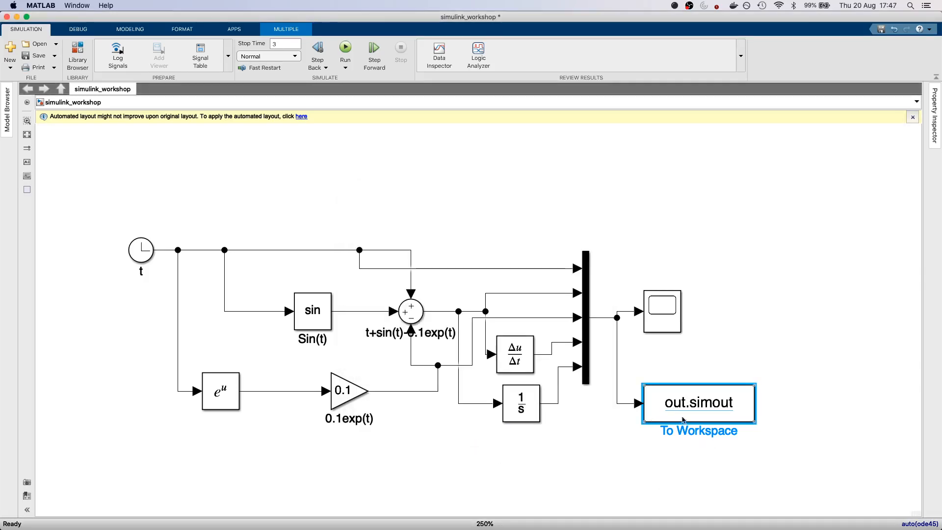
Step: Run the simulink_workshop simulation, and display the out variable in the MATLAB Command Window
left_click(789, 395)
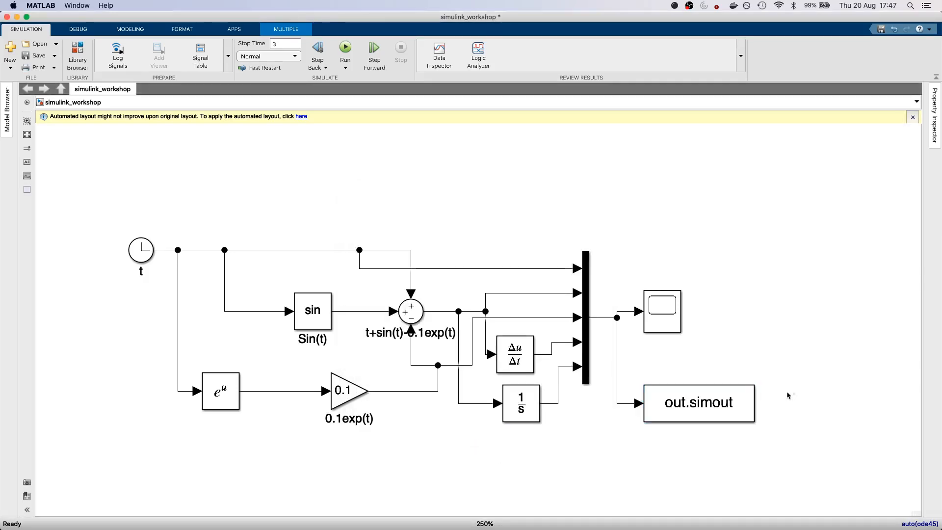
left_click(346, 51)
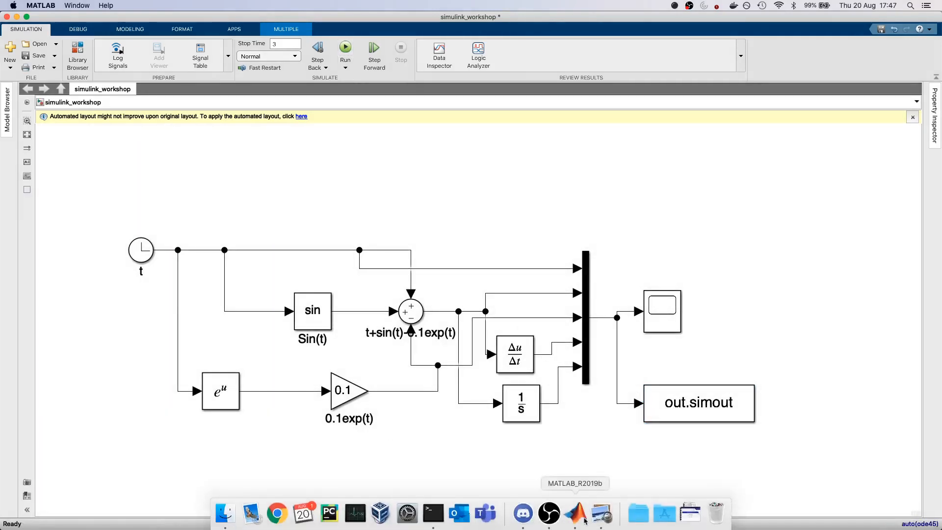
right_click(575, 513)
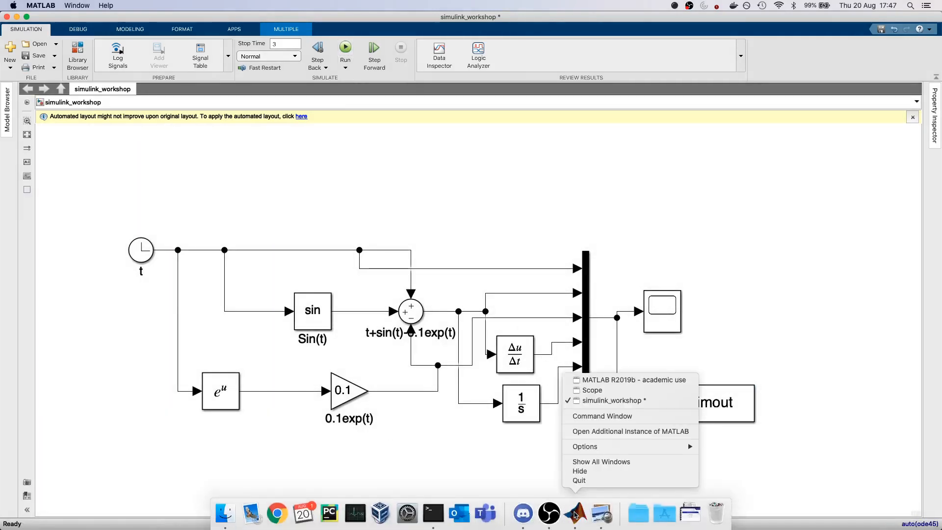
left_click(610, 379)
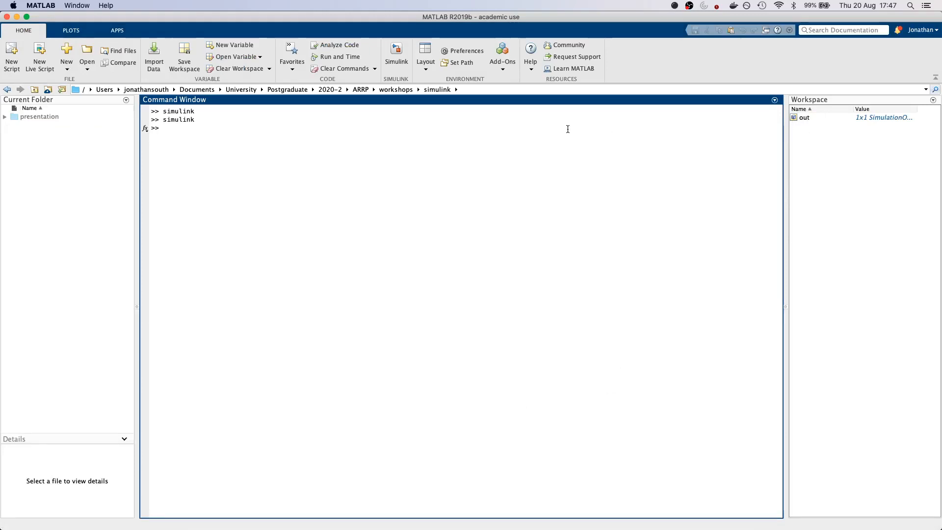
type("out")
key("Return")
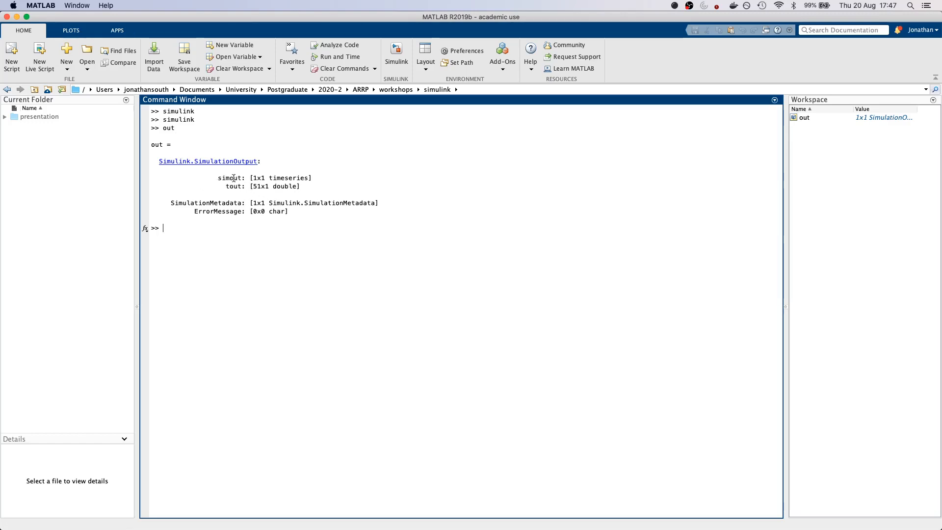
key("super+Tab")
key("super+Tab")
key("super+Tab")
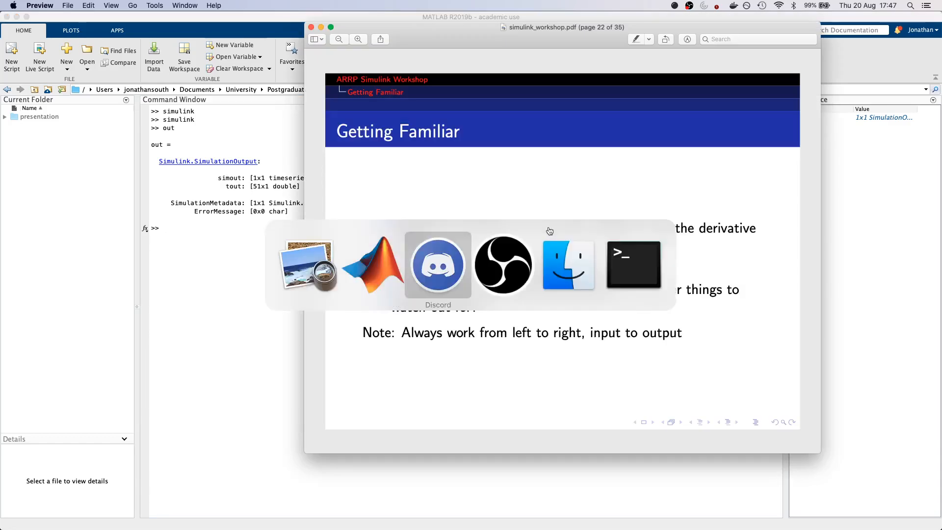
left_click(440, 333)
left_click(246, 225)
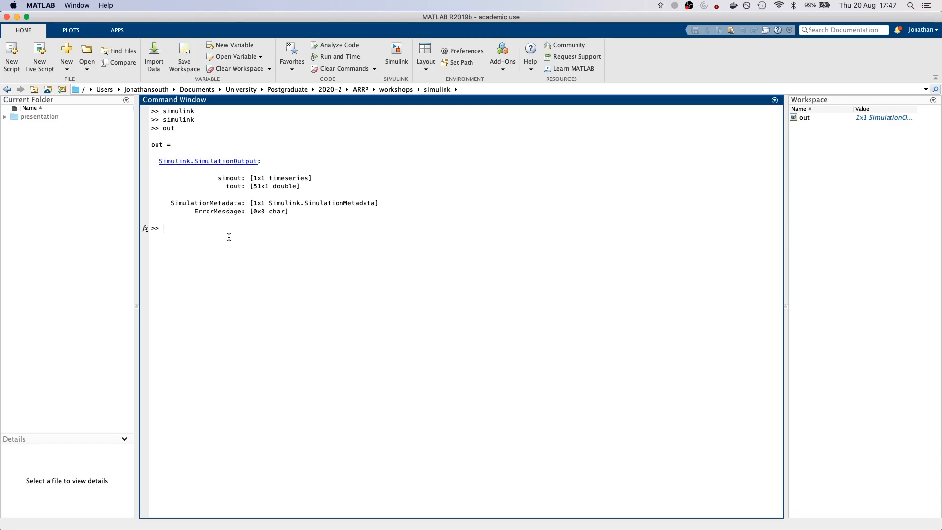
Step: Display the properties of the out.simout timeseries in the Command Window
type("OUT")
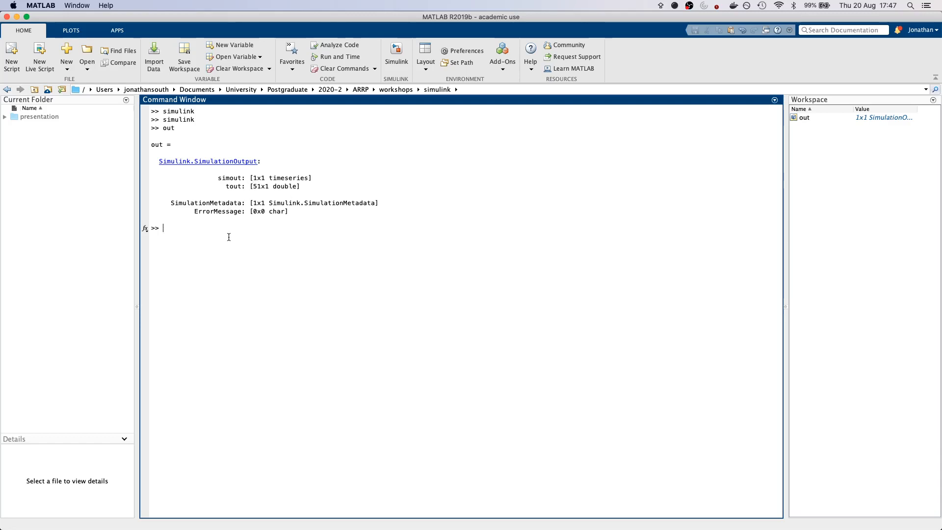
key("BackSpace")
key("BackSpace")
key("BackSpace")
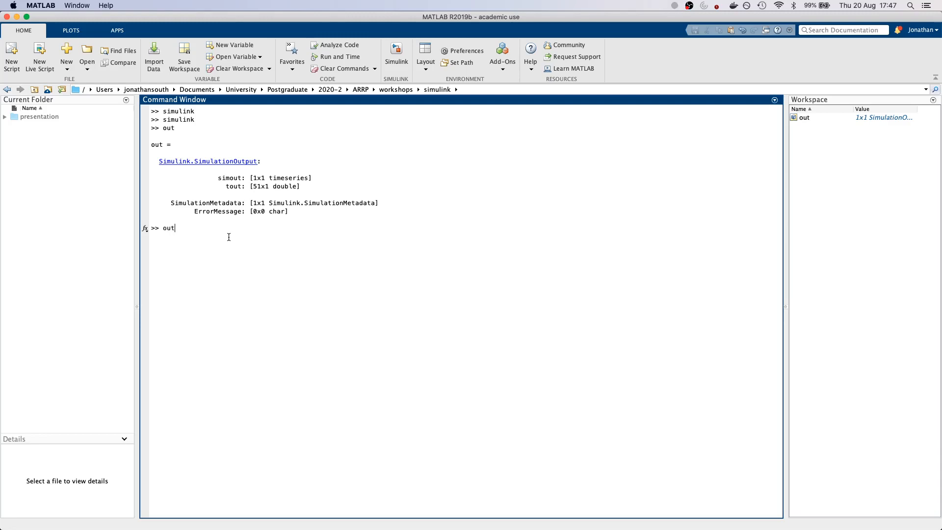
type("out.sim")
key("Tab")
key("Return")
key("Return")
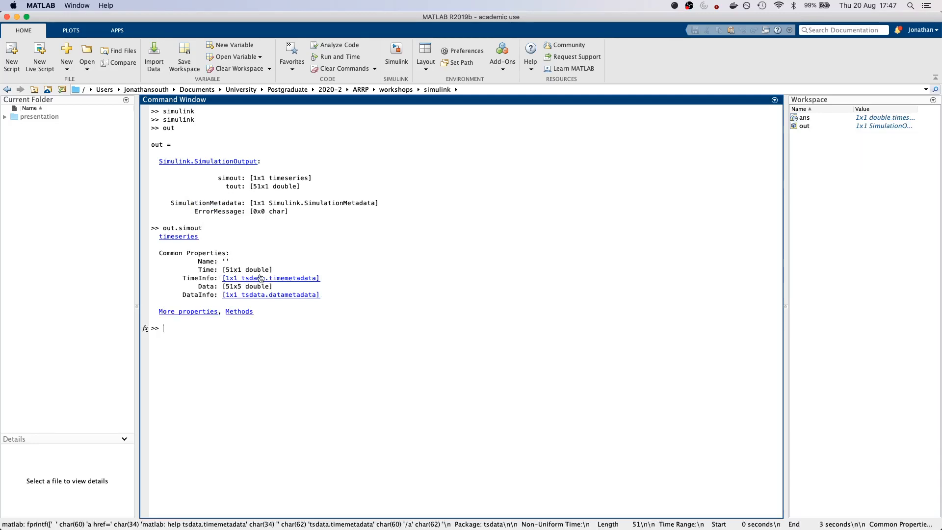
type("out.simout")
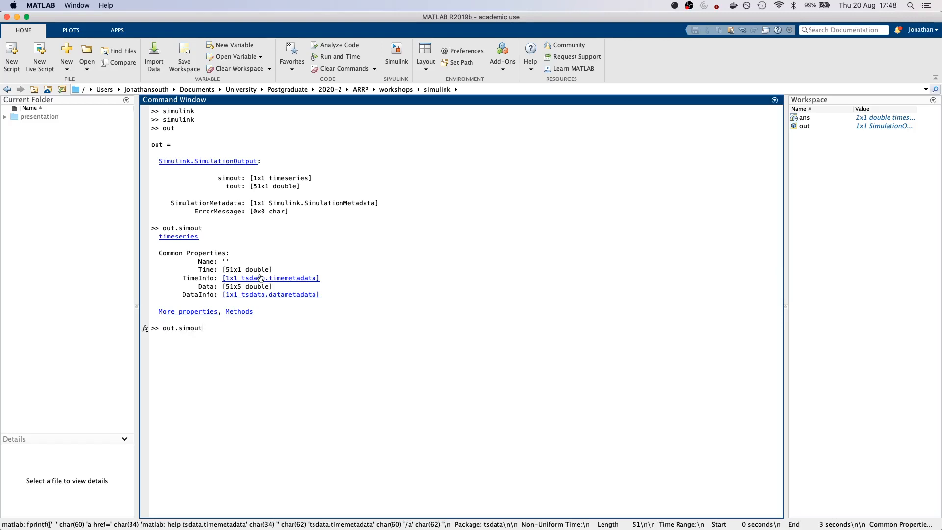
key("Return")
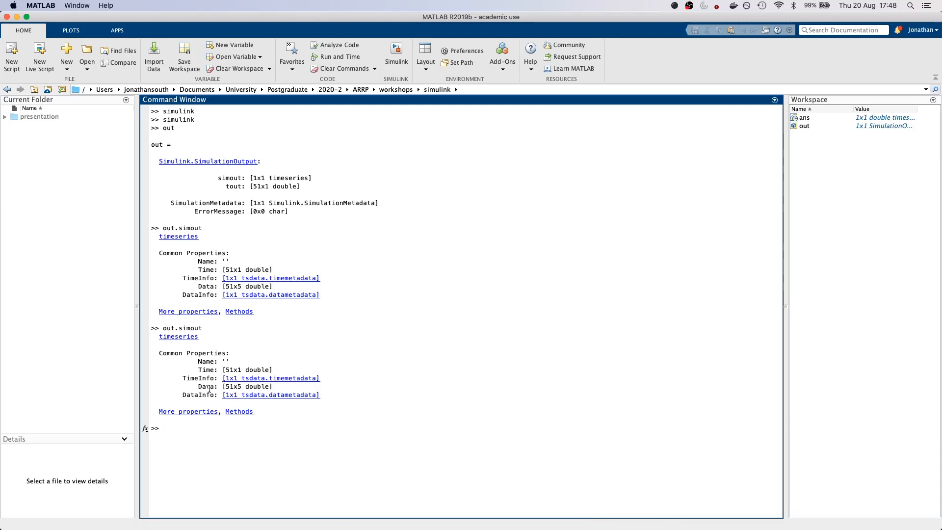
Step: Output out.simout.Data in the Command Window, and examine its columns from the first row
key("Up")
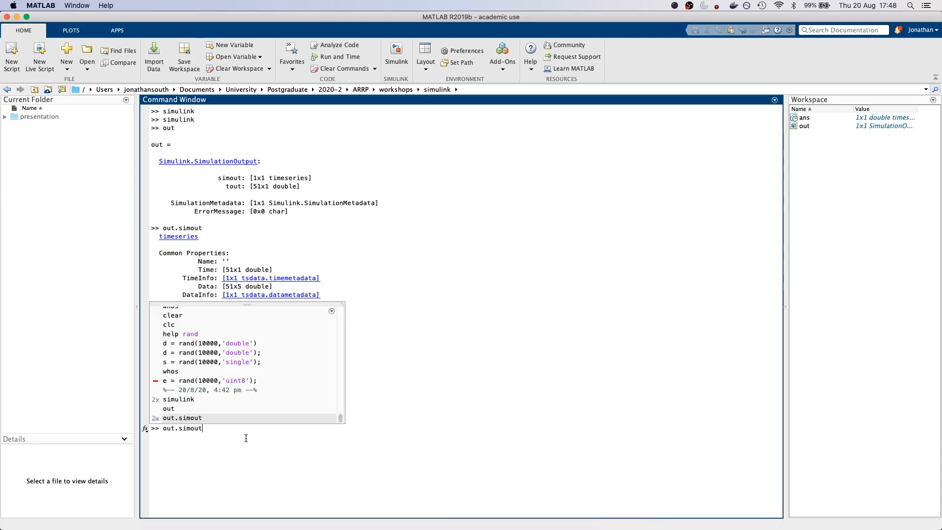
key("Return")
key("Up")
type(".Data")
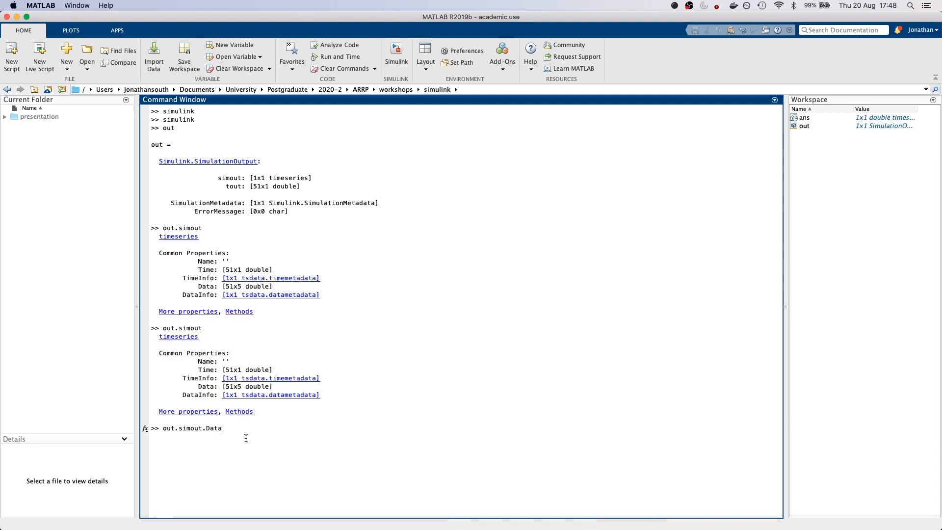
key("Return")
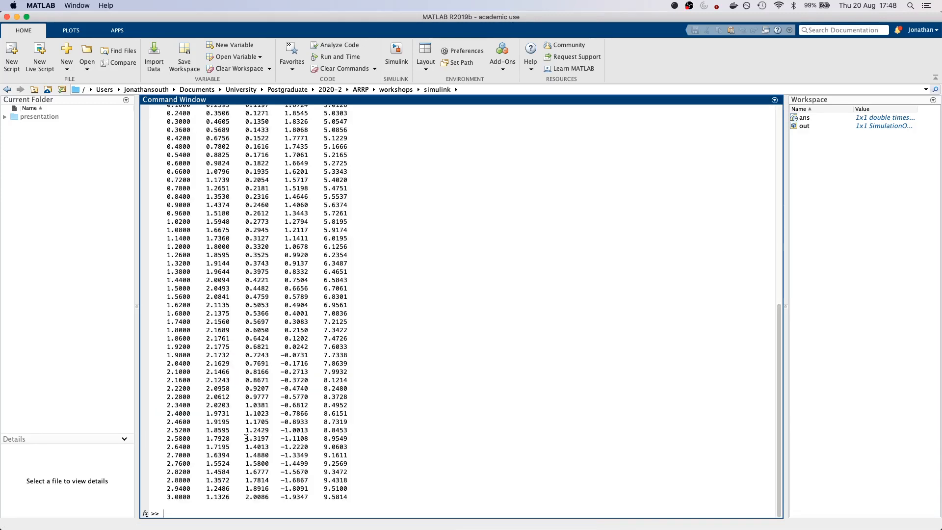
scroll(275, 417, "up", 10)
scroll(275, 417, "down", 3)
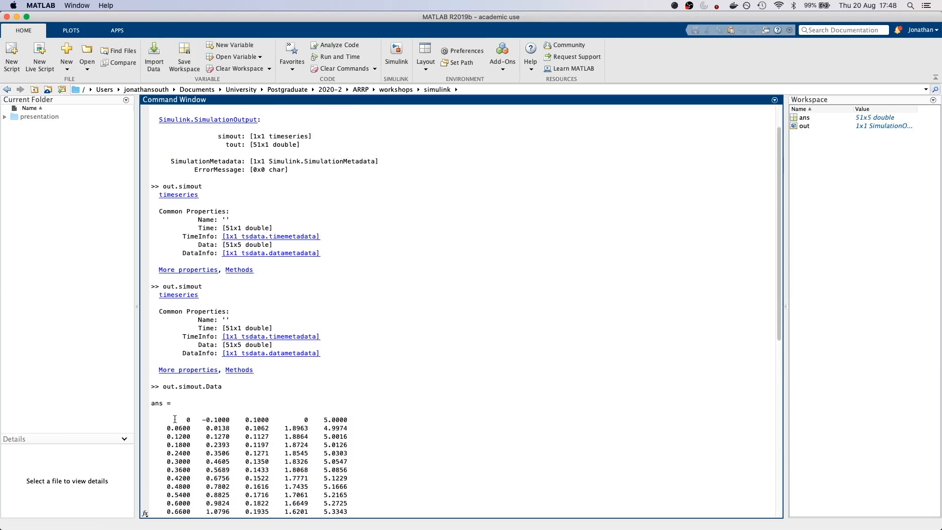
scroll(183, 400, "down", 3)
scroll(183, 367, "down", 1)
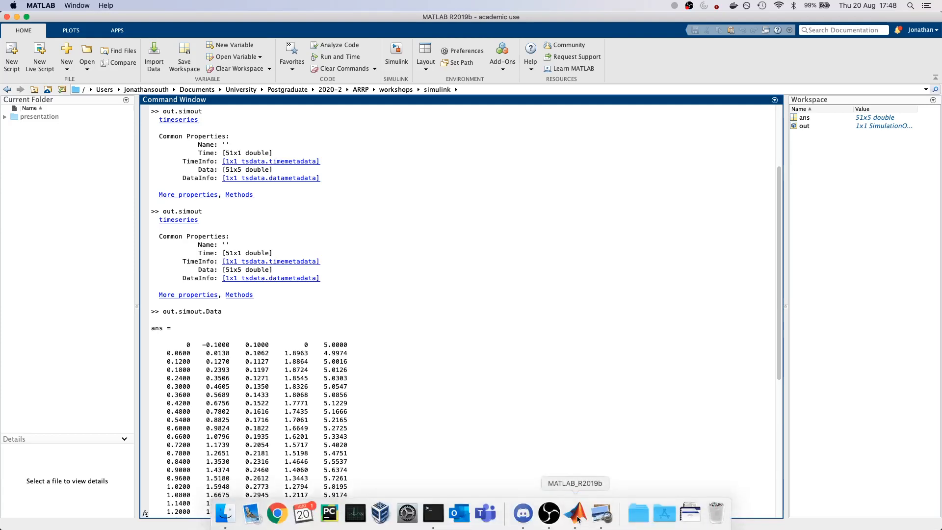
Step: Compare the out.simout.Data columns with the Mux inputs in the simulink_workshop model, and dismiss the model's automated layout message
right_click(578, 517)
left_click(613, 400)
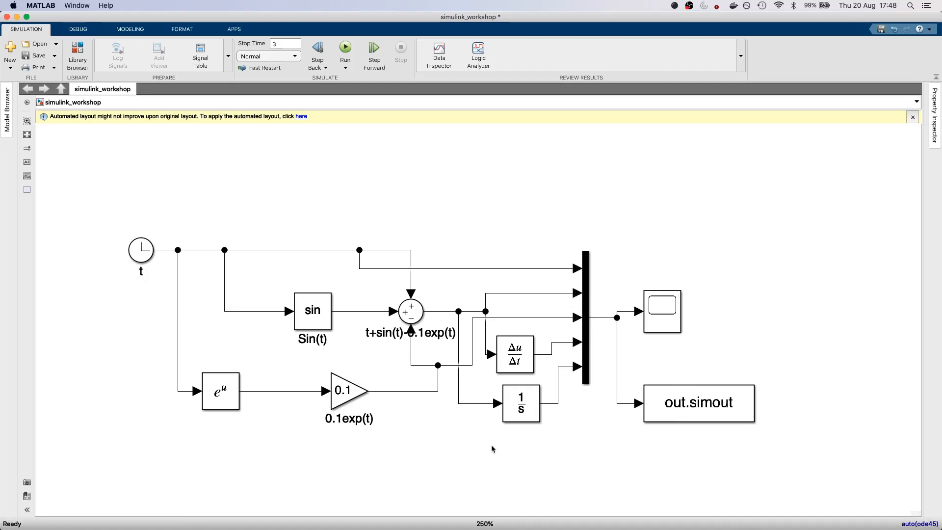
key("super+Tab")
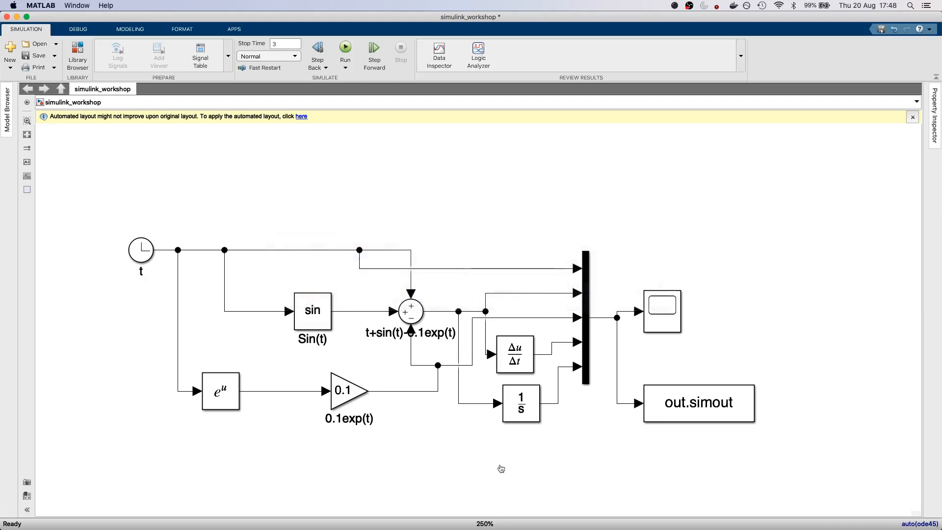
right_click(575, 513)
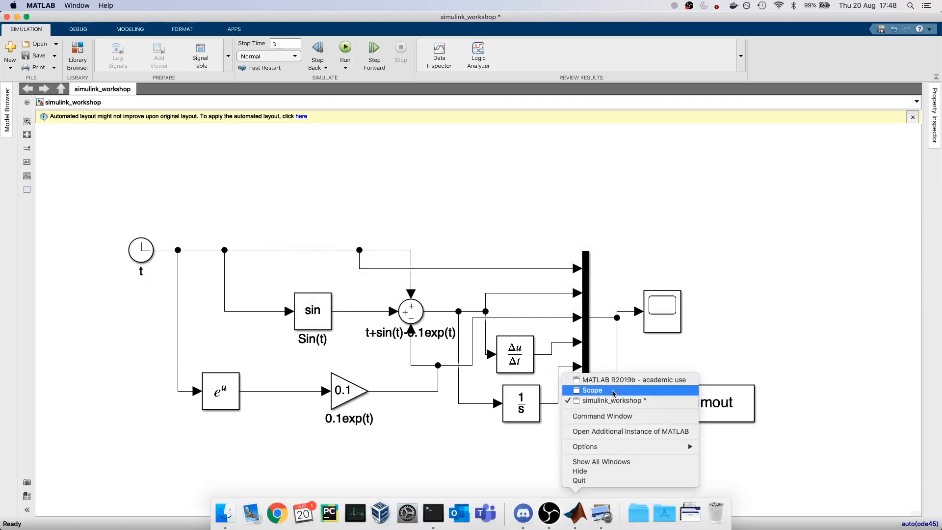
left_click(616, 380)
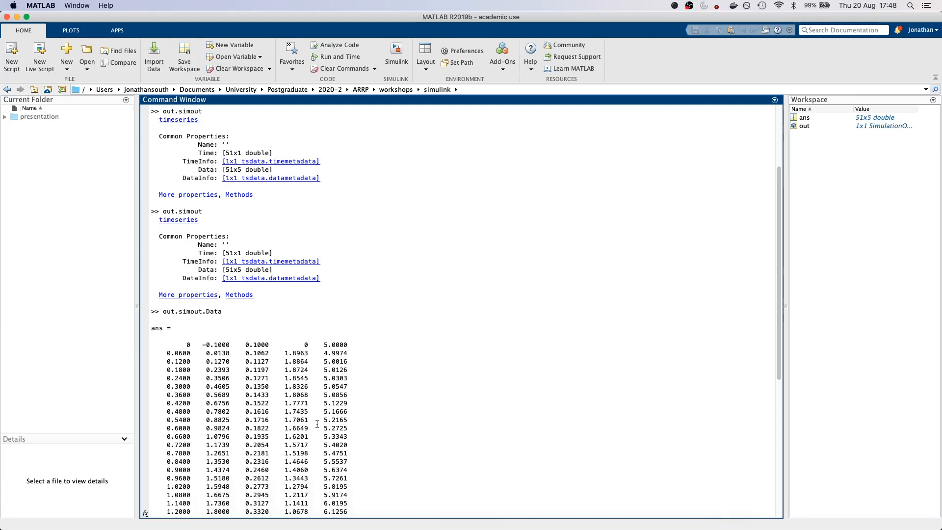
mouse_move(523, 529)
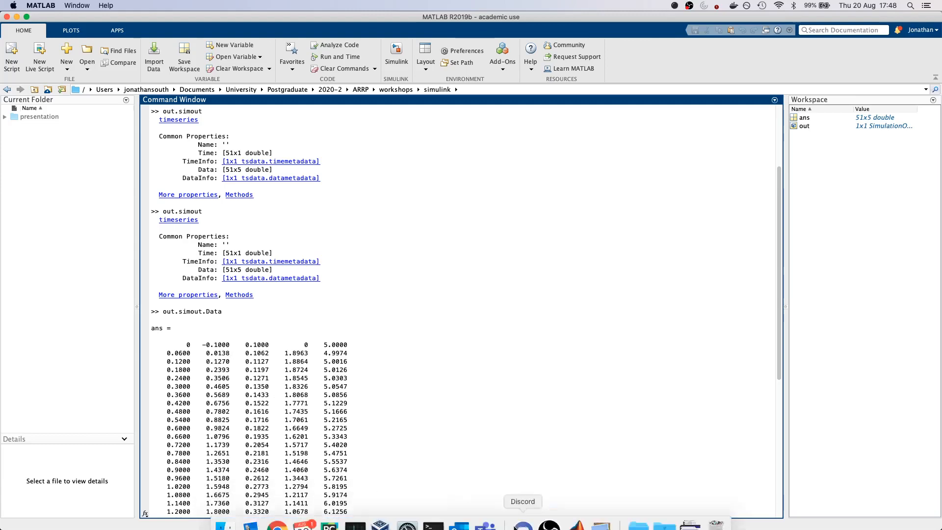
right_click(577, 516)
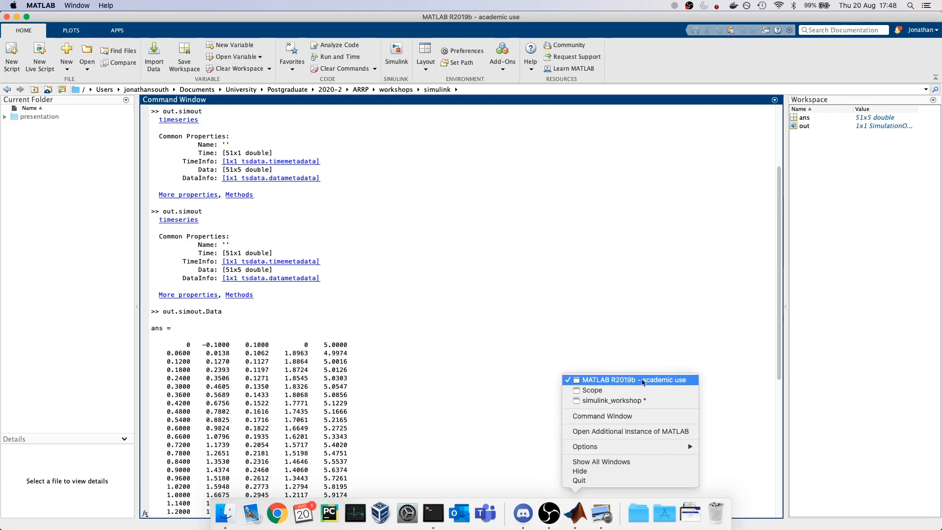
left_click(613, 401)
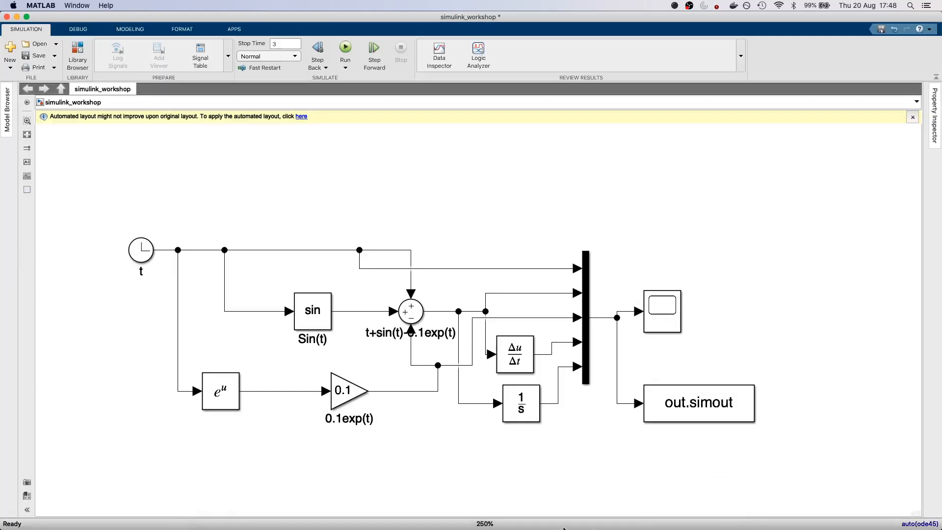
left_click(912, 117)
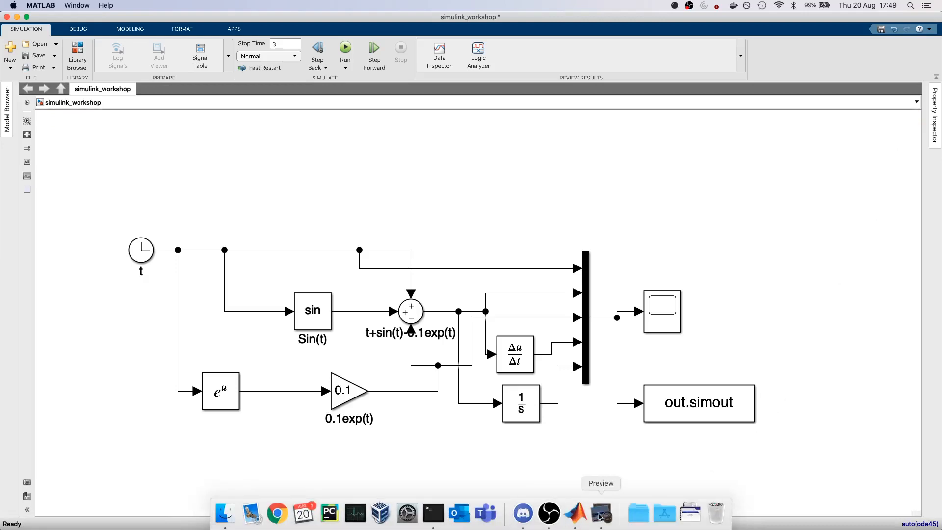
Step: Switch to Preview and advance the workshop slides to "Simulating a model" on page 25
left_click(601, 515)
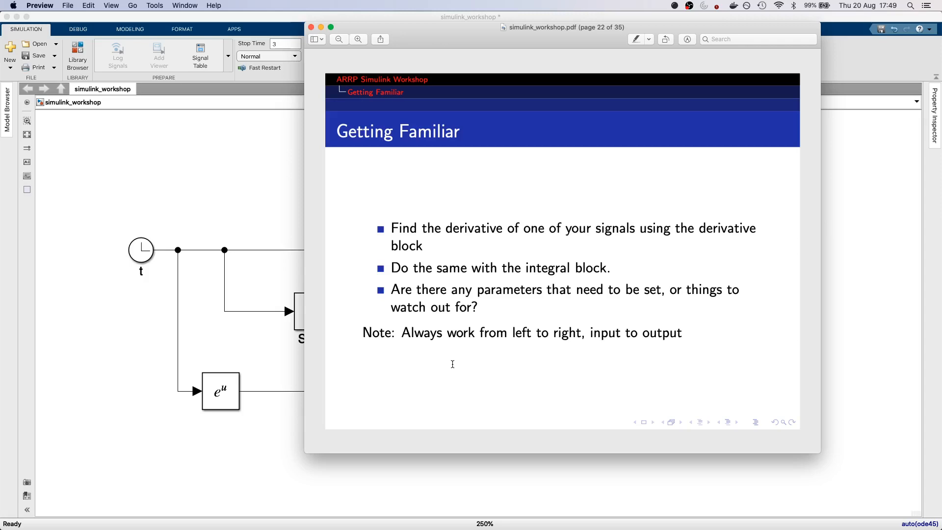
key("Right")
key("Right")
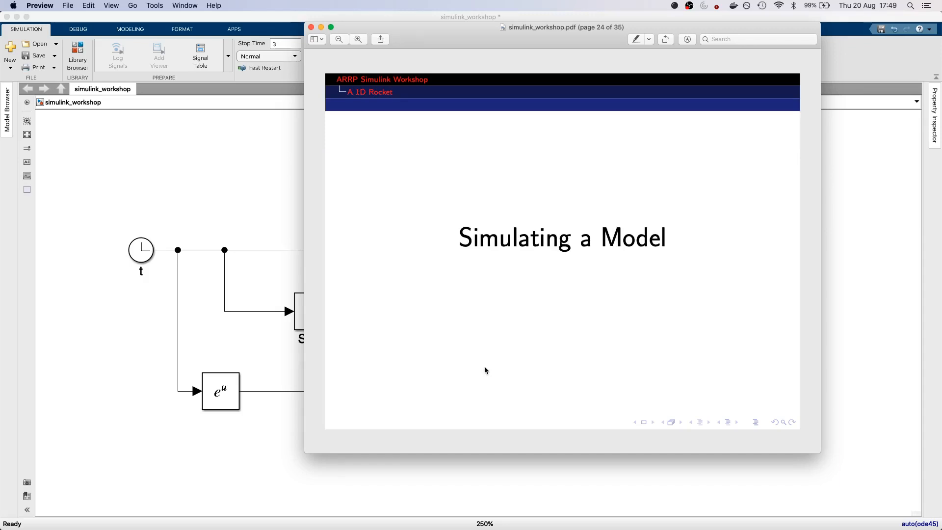
key("Right")
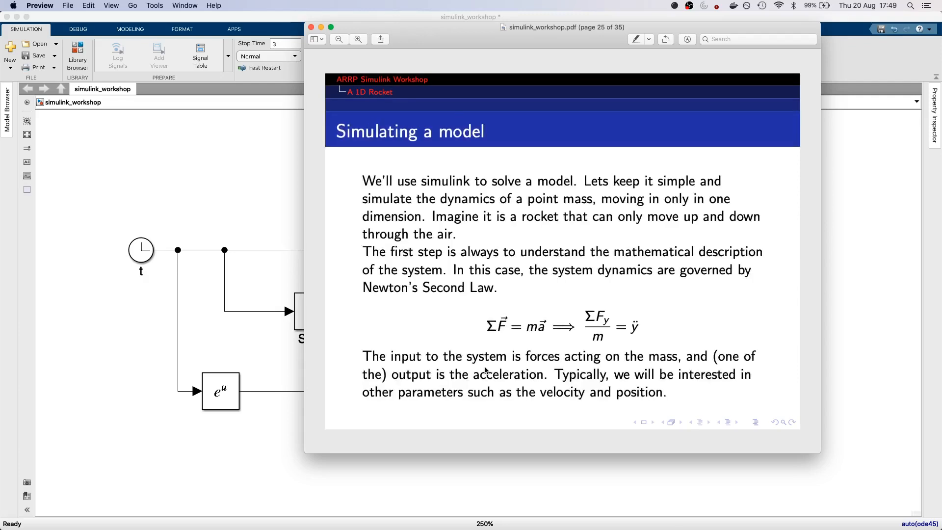
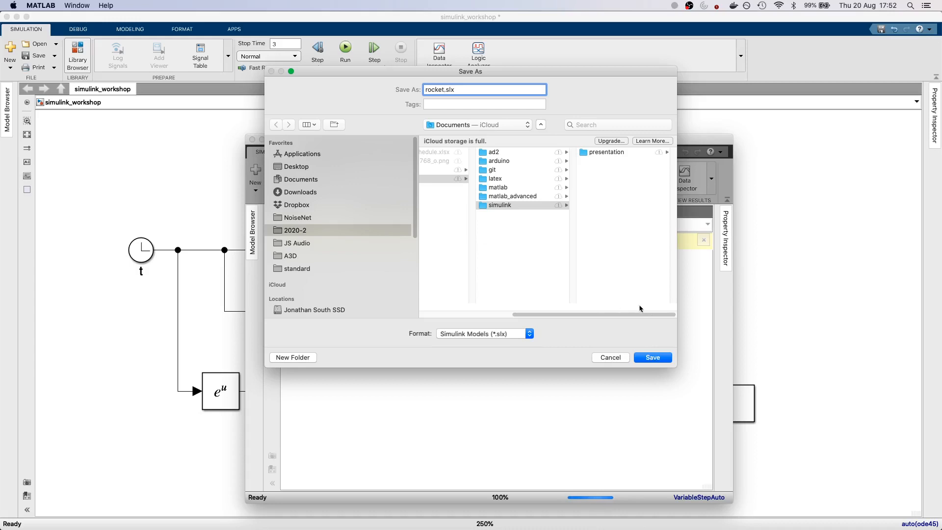
Step: Save the new model as rocket.slx in the simulink folder, and close simulink_workshop with its changes saved
left_click(653, 362)
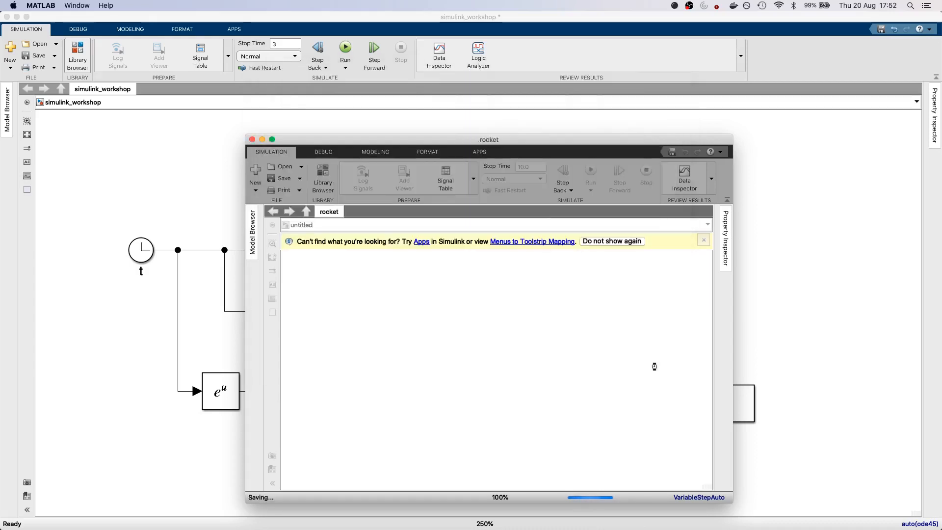
left_click(7, 17)
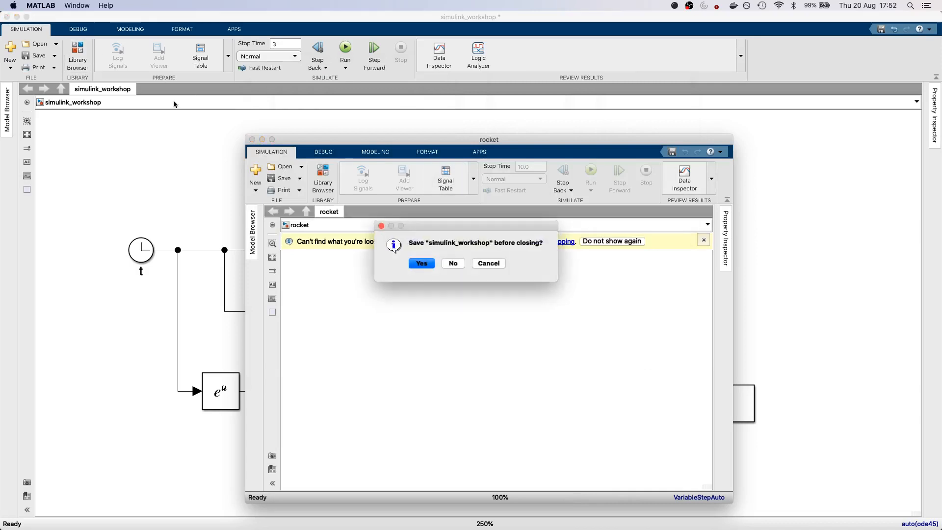
left_click(431, 268)
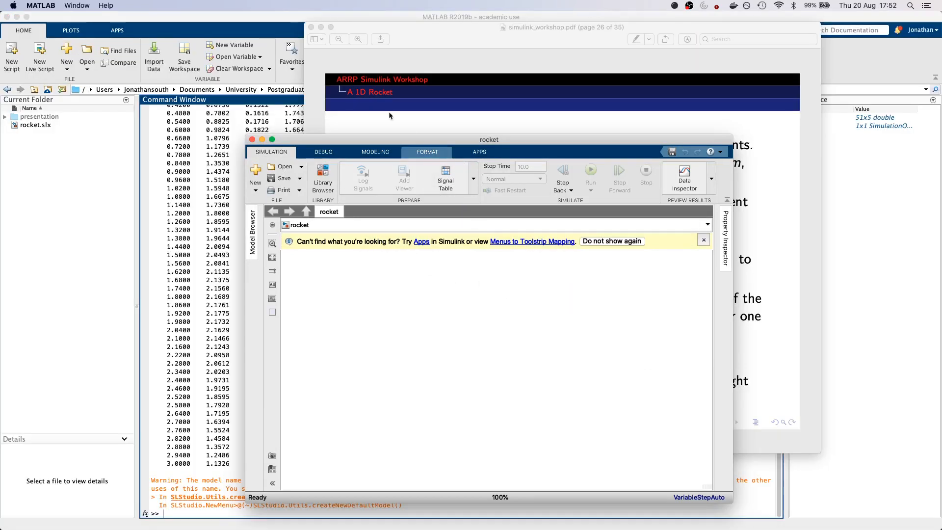
Step: Return to the main MATLAB window, and clear the workspace variables and the Command Window with clear and clc
left_click(246, 31)
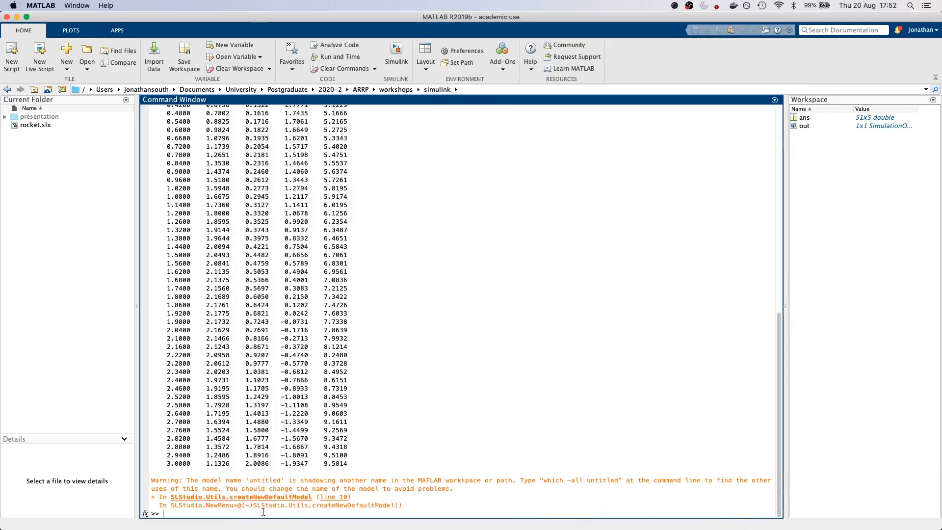
type("clear")
key("Return")
type("clc")
key("Return")
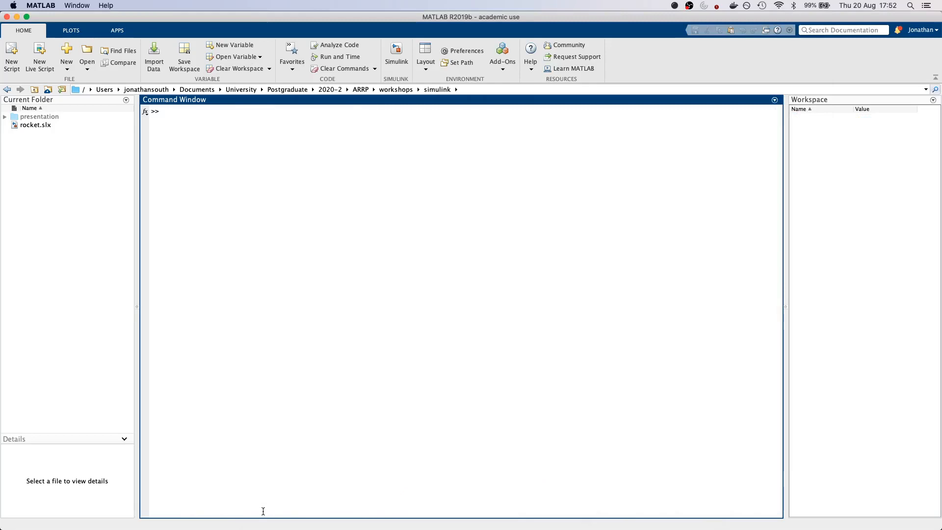
Step: Bring the rocket model window to the front, dismiss its tip message, and move the window up over the Command Window
right_click(575, 513)
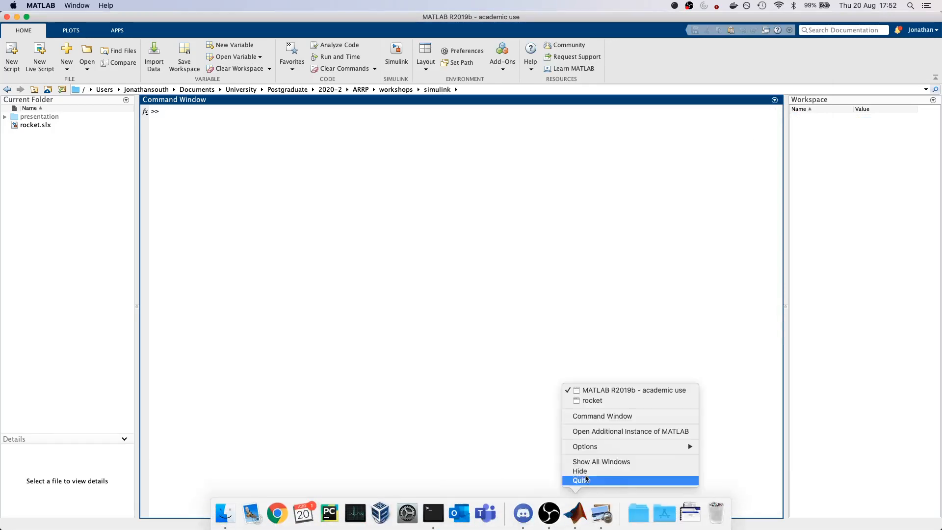
left_click(592, 401)
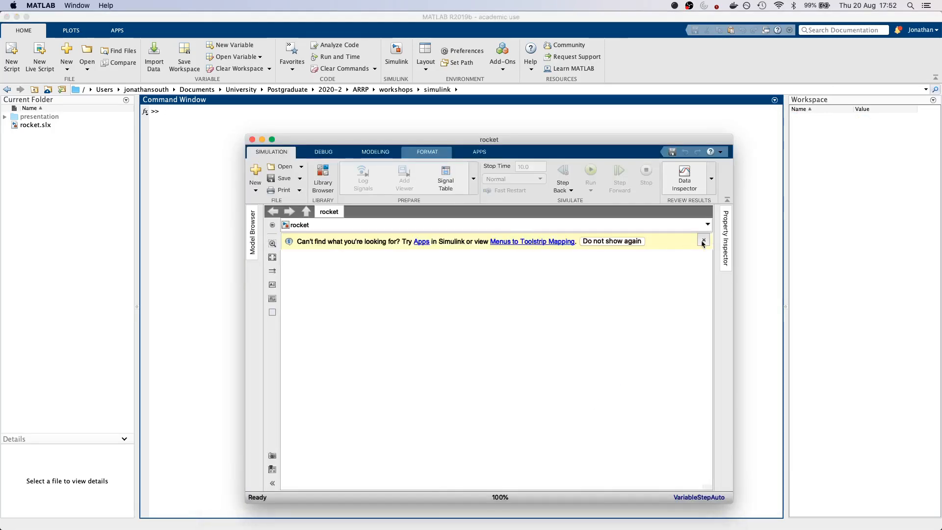
left_click_drag(593, 139, 566, 105)
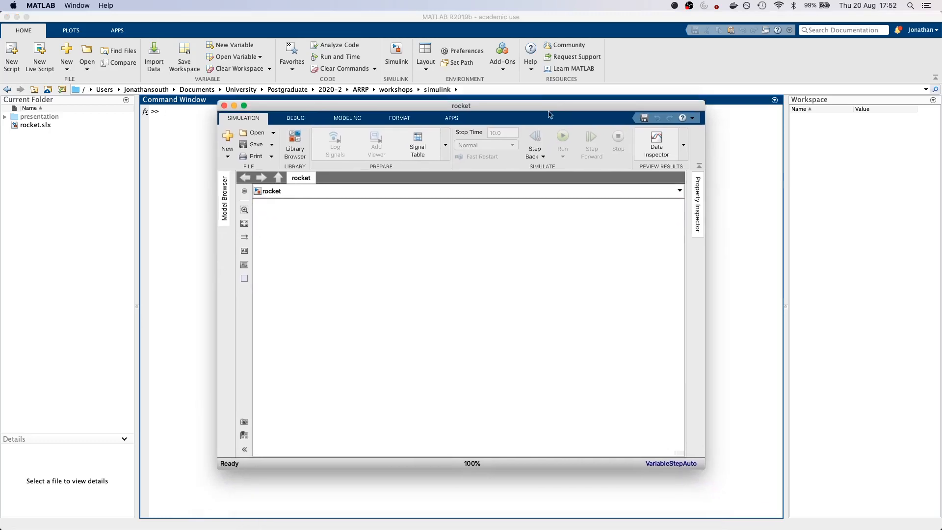
Step: Read the 1D rocket modelling instructions on page 26 of the workshop slides in Preview, and return to the rocket model
left_click(602, 524)
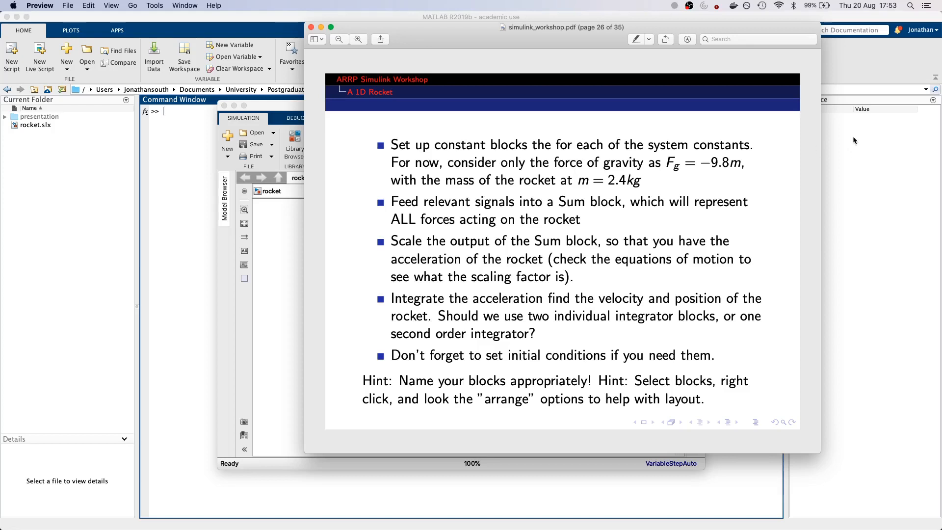
left_click(878, 157)
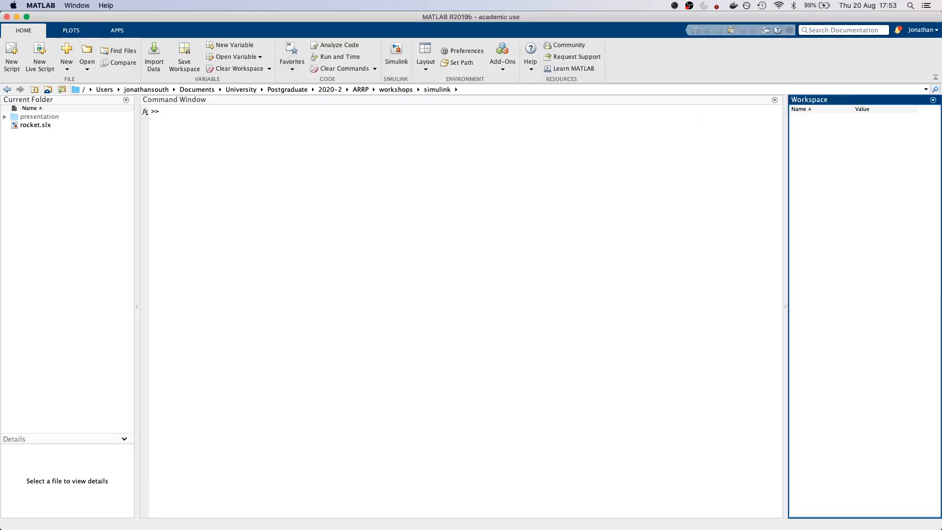
mouse_move(689, 527)
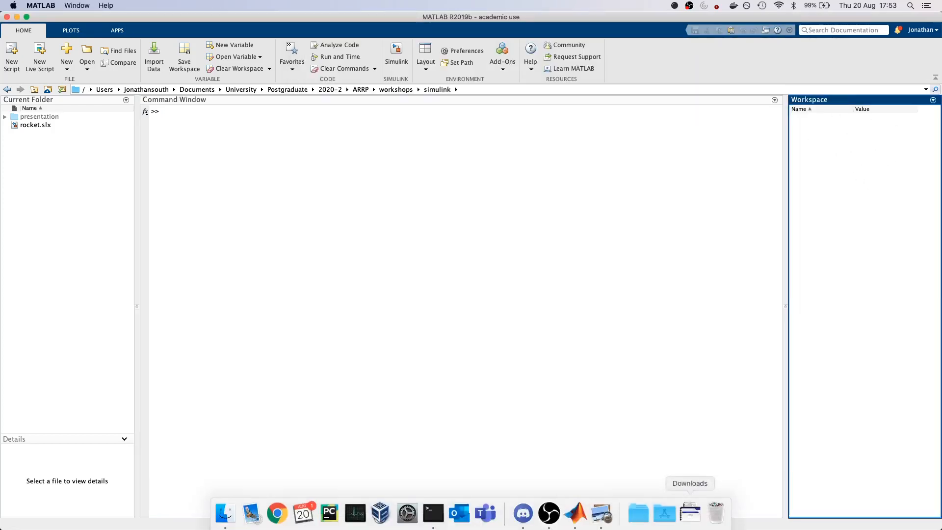
right_click(576, 515)
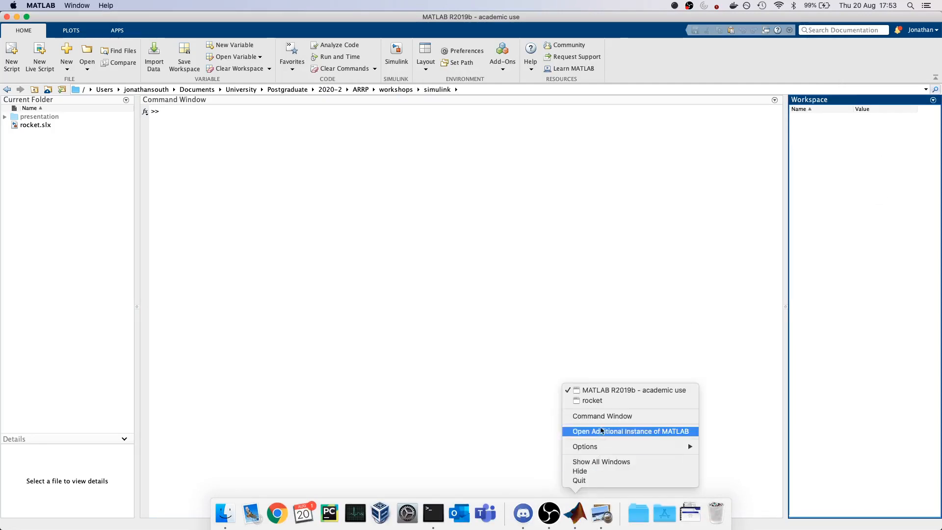
left_click(596, 402)
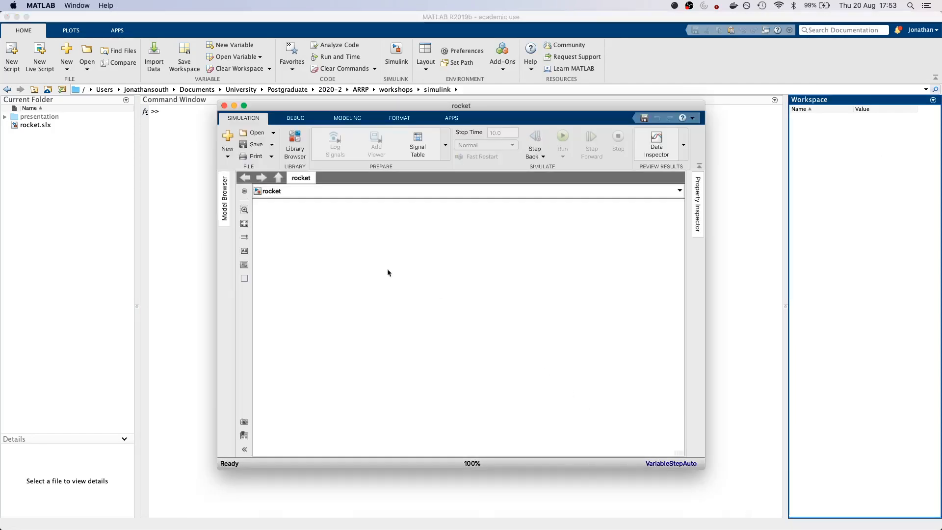
Step: Add a Constant block with value -9.8 to the empty rocket model
double_click(325, 240)
type("con")
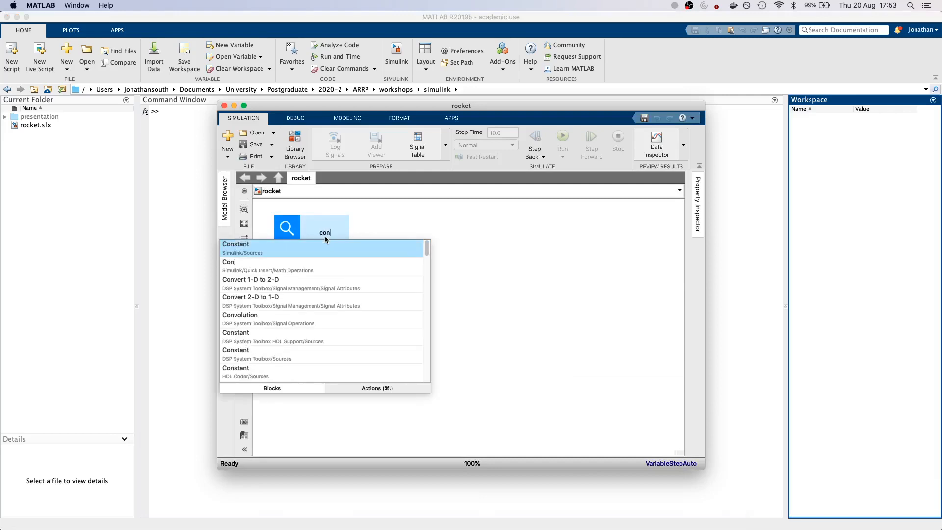
key("Return")
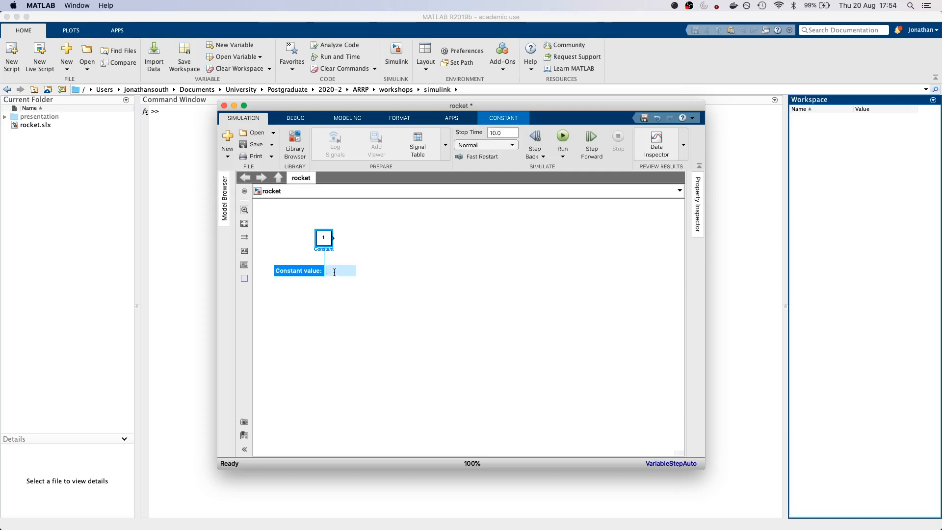
type("-9.8")
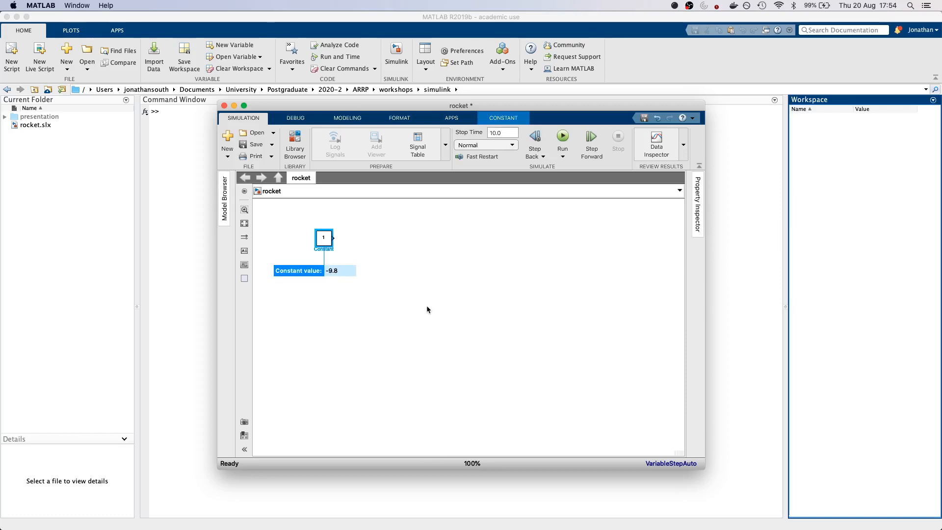
key("Return")
Step: Add a second Constant block with value 2.4 below the -9.8 constant
double_click(324, 274)
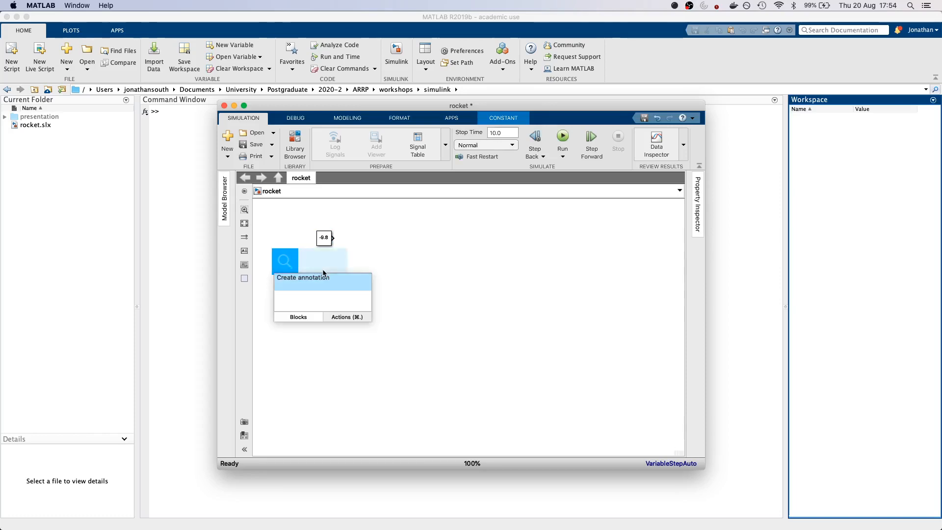
type("co")
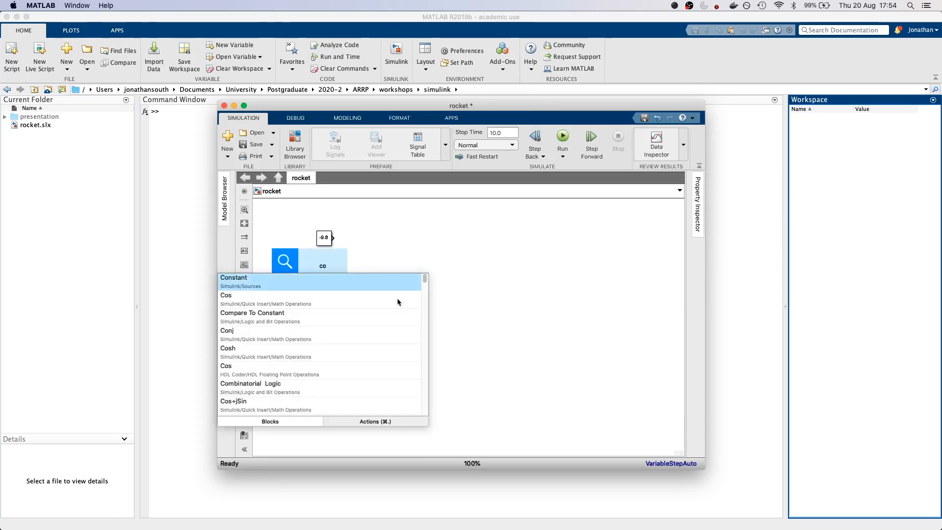
left_click(386, 284)
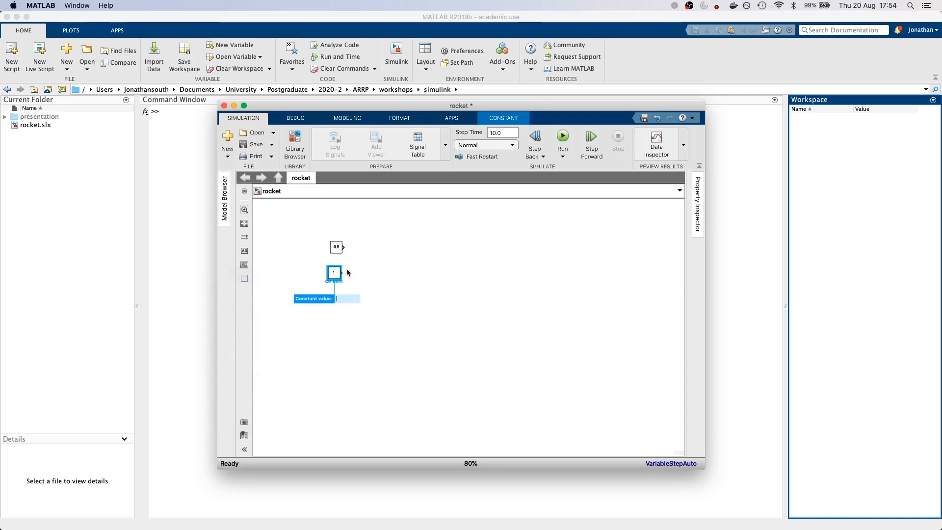
type("2.4")
left_click(405, 320)
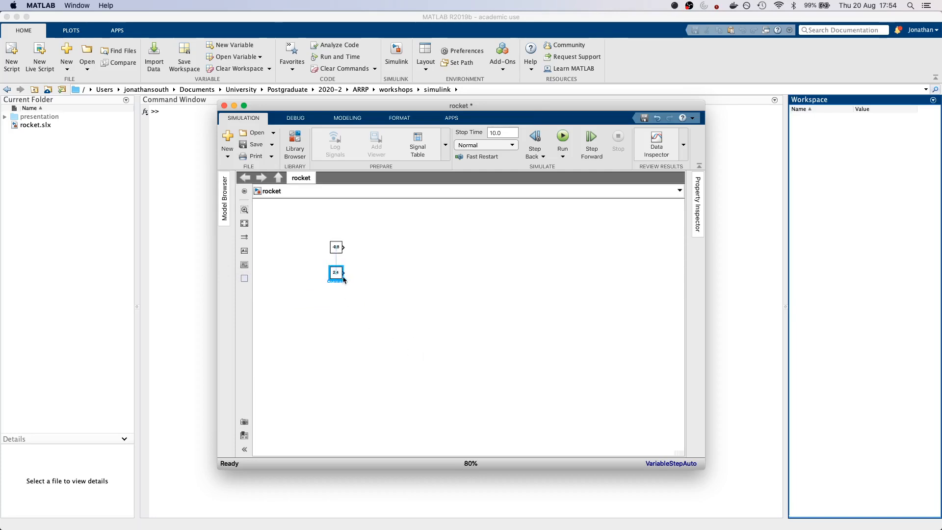
Step: Name the -9.8 constant g and the 2.4 constant m, and align m directly below g
left_click_drag(342, 279, 346, 282)
left_click(335, 247)
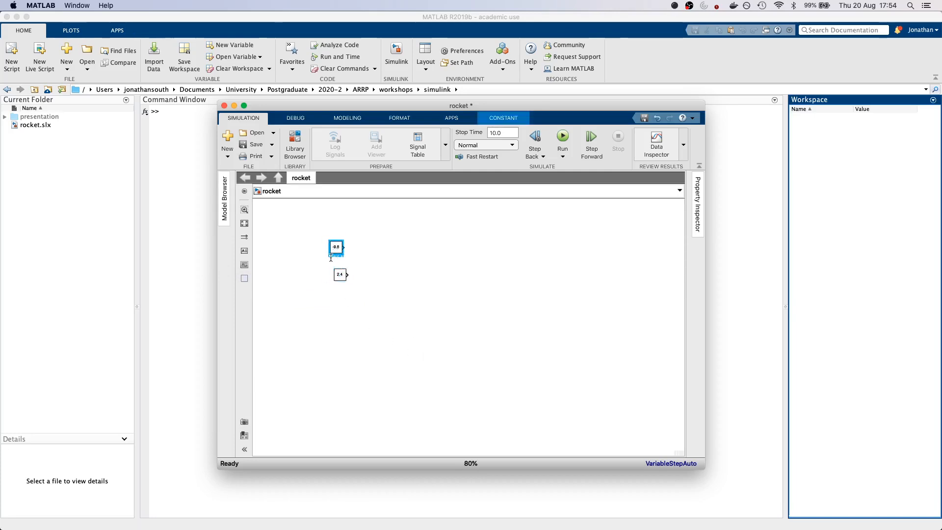
type("g")
left_click(364, 312)
left_click(342, 283)
type("m")
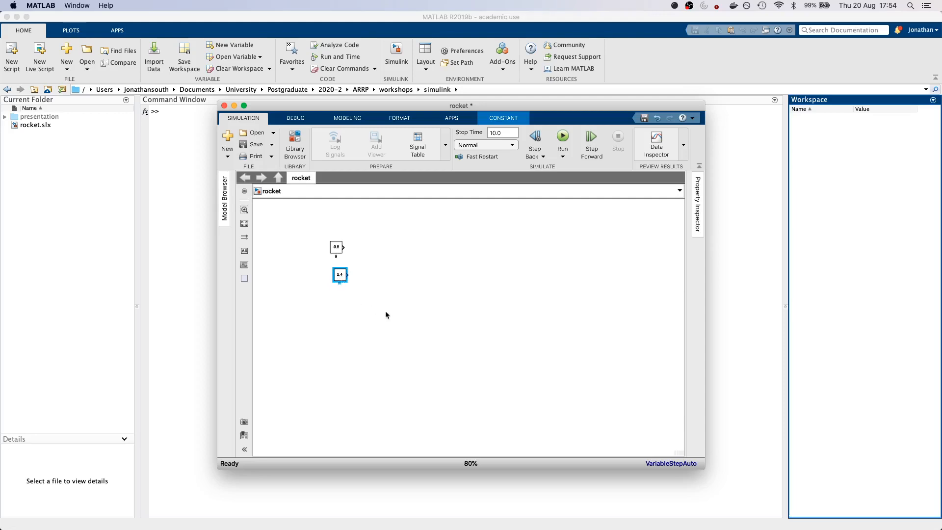
left_click(385, 312)
left_click_drag(343, 275, 339, 279)
left_click(284, 231)
left_click(244, 223)
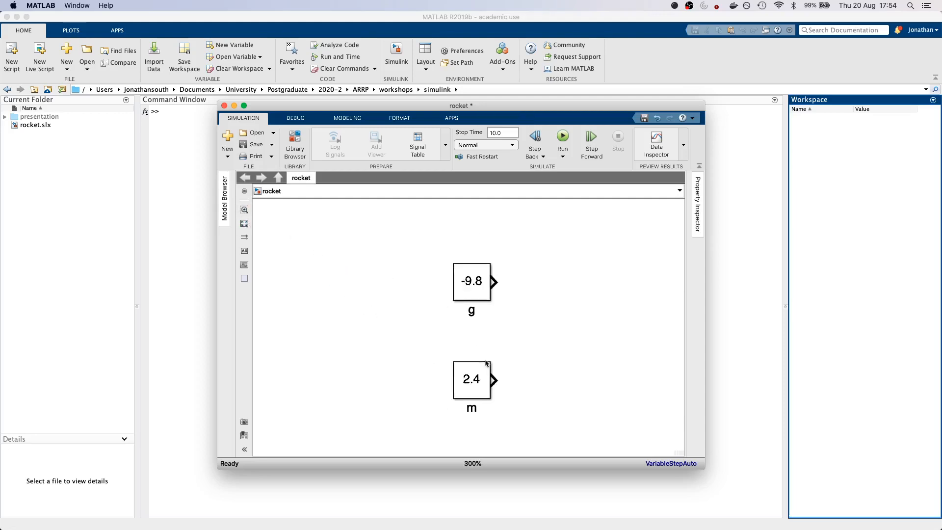
scroll(493, 368, "down", 5)
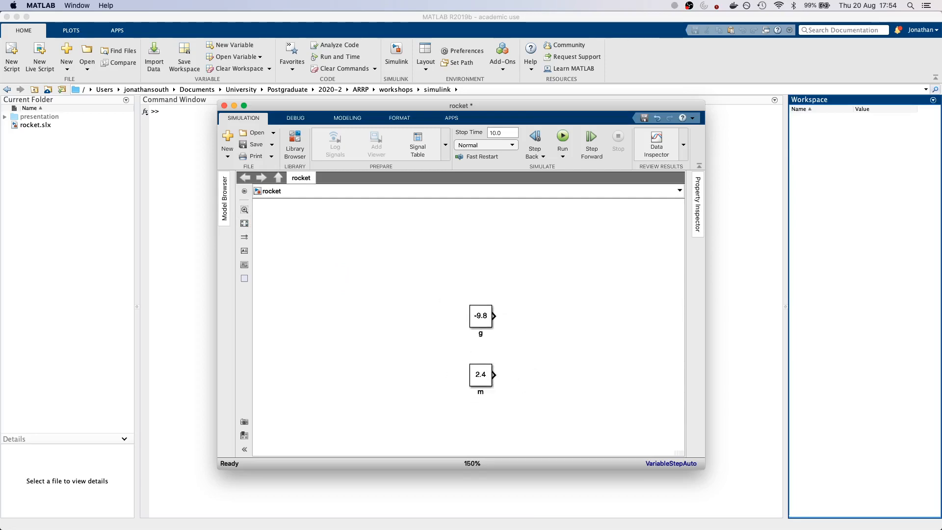
Step: Check the constants and Sum block instructions on the workshop slide in Preview, and return to the rocket model
right_click(601, 513)
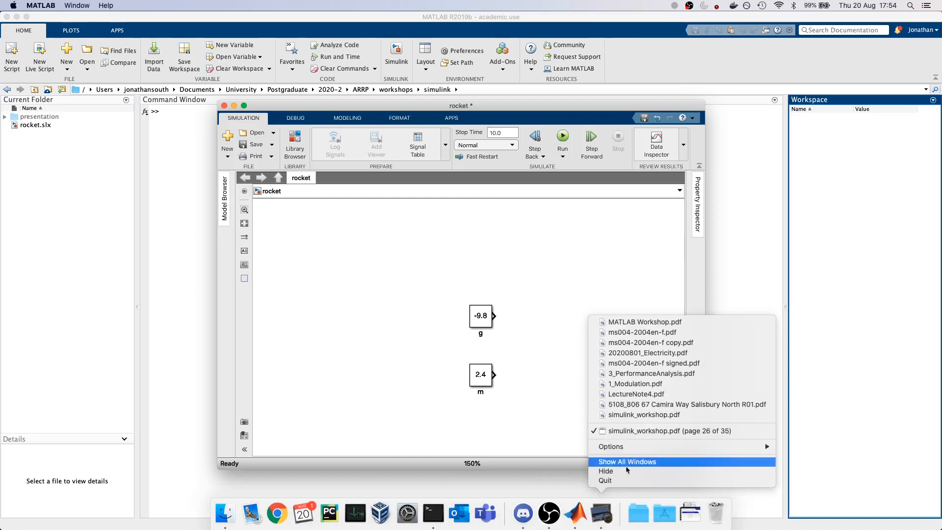
left_click(601, 514)
left_click(601, 513)
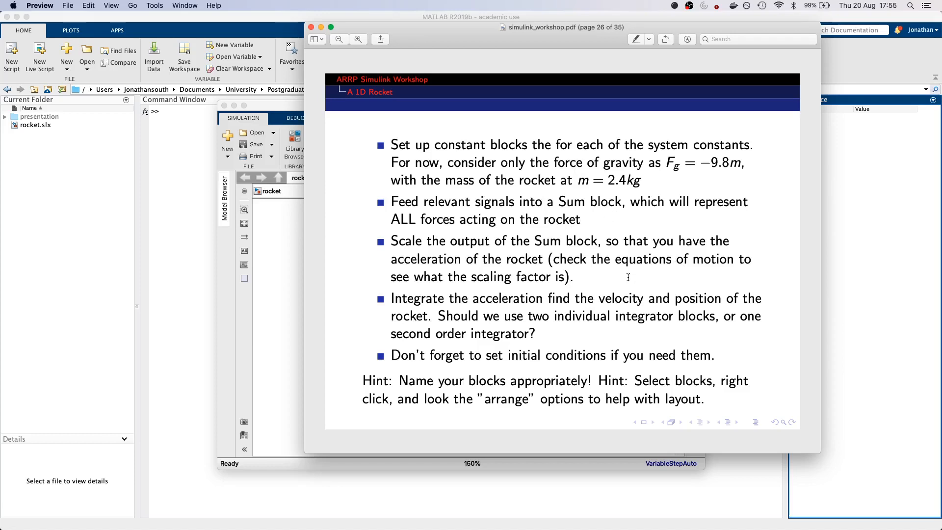
left_click(275, 322)
Step: Add a Sum block to the right of the constants and change its list of signs to give a single input
double_click(564, 325)
type("sum")
key("Return")
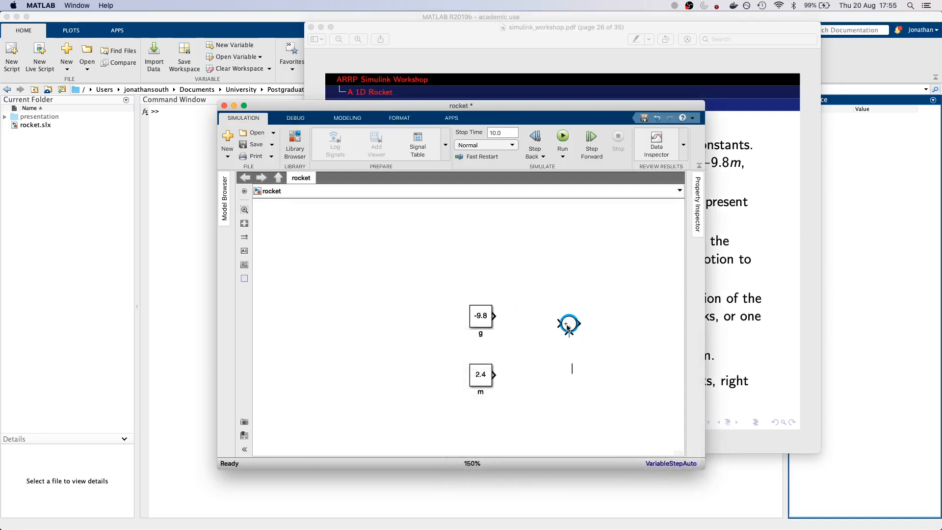
left_click(618, 346)
left_click(568, 325)
double_click(568, 325)
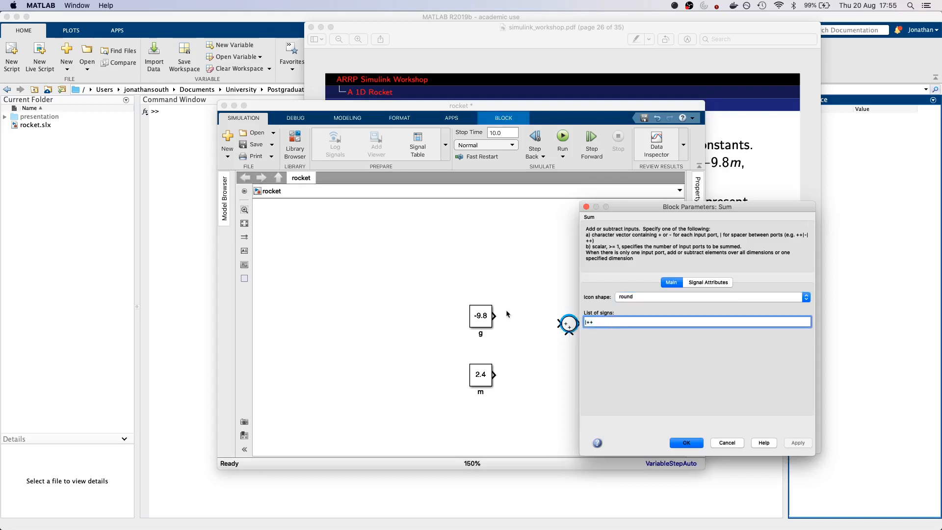
left_click_drag(605, 322, 567, 321)
left_click(692, 443)
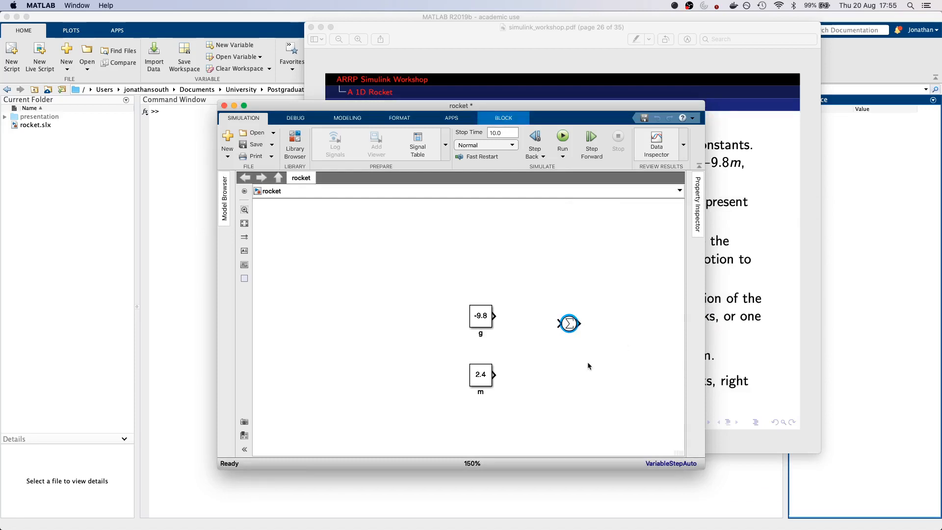
Step: Review the scaling and integration instructions on the workshop slide in Preview, and return to the rocket model
left_click(773, 394)
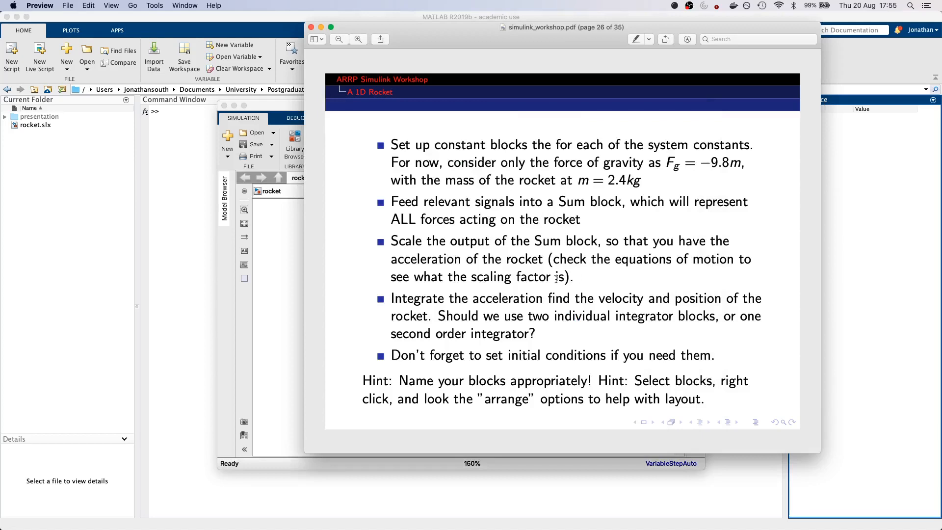
left_click(287, 290)
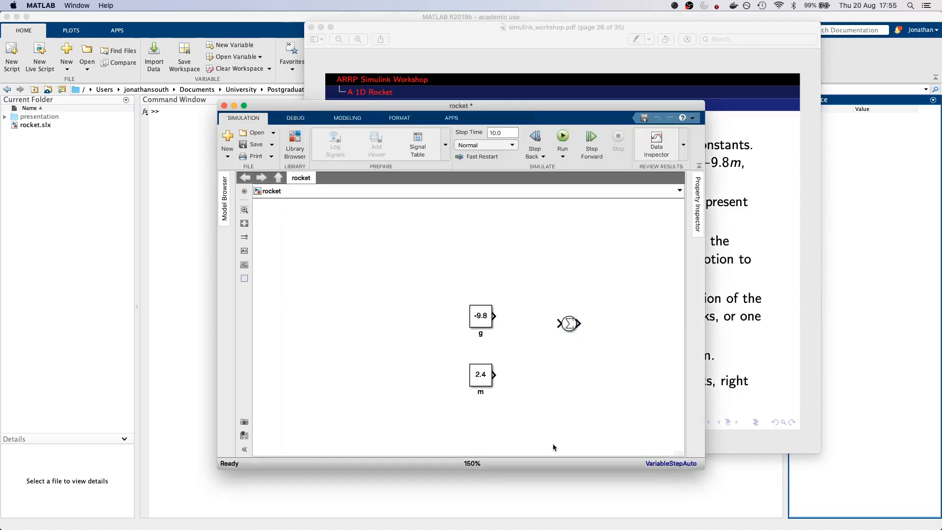
left_click(771, 251)
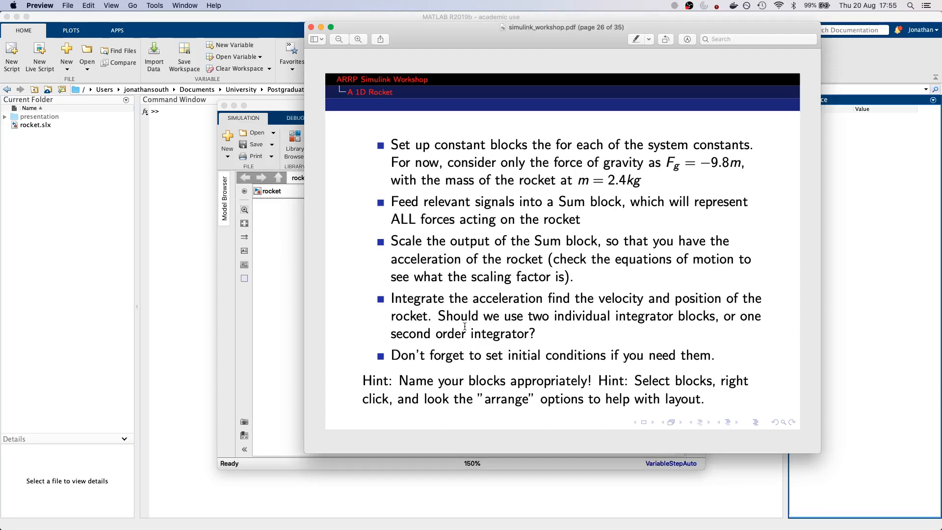
left_click(264, 284)
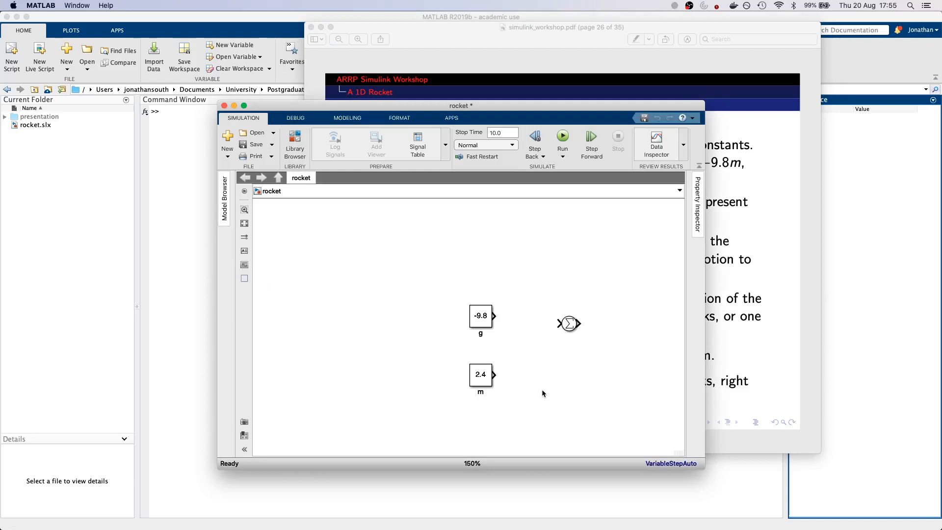
Step: Move the Sum block further right and insert a Multiply gain block between constant g and the Sum block
left_click_drag(572, 327, 598, 324)
left_click(599, 380)
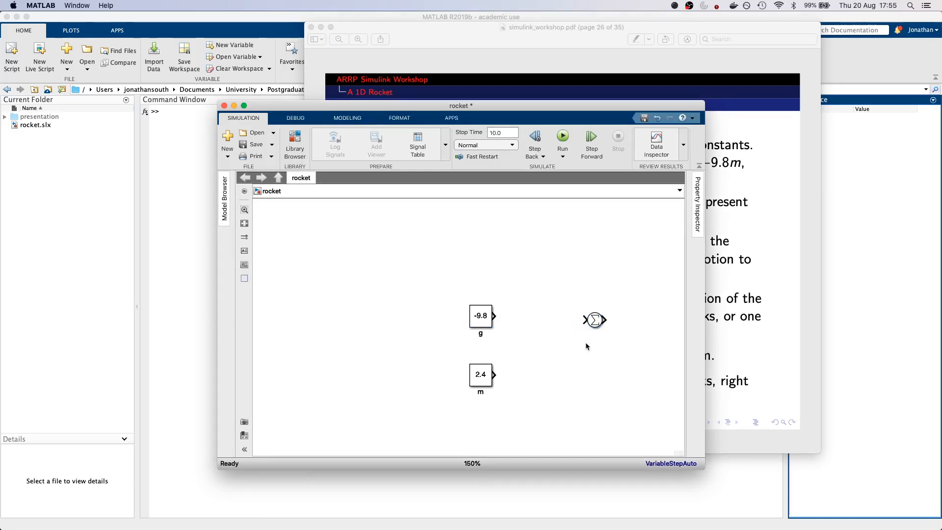
left_click(593, 322)
double_click(544, 322)
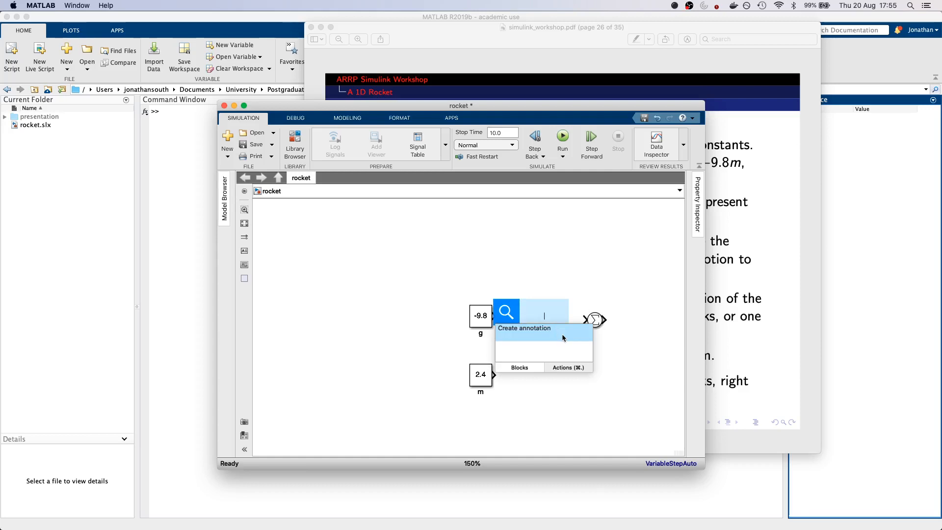
type("m")
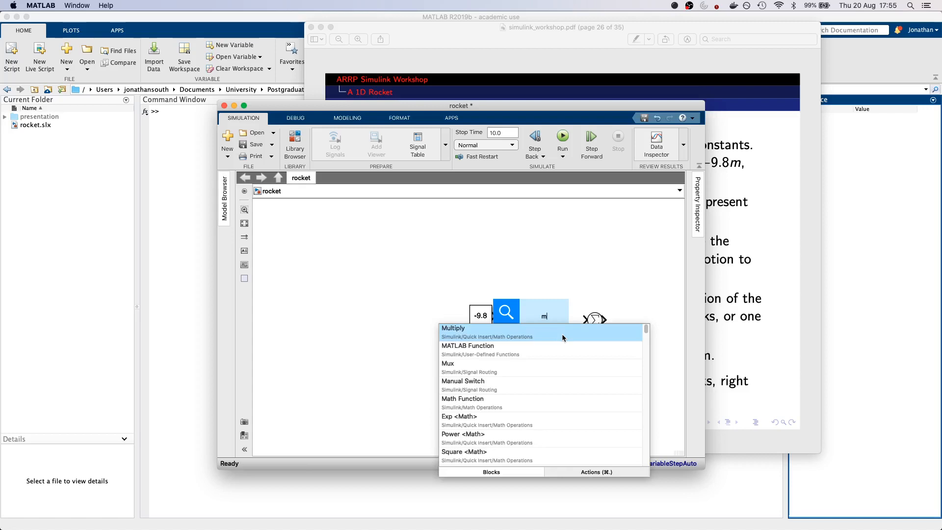
left_click(562, 335)
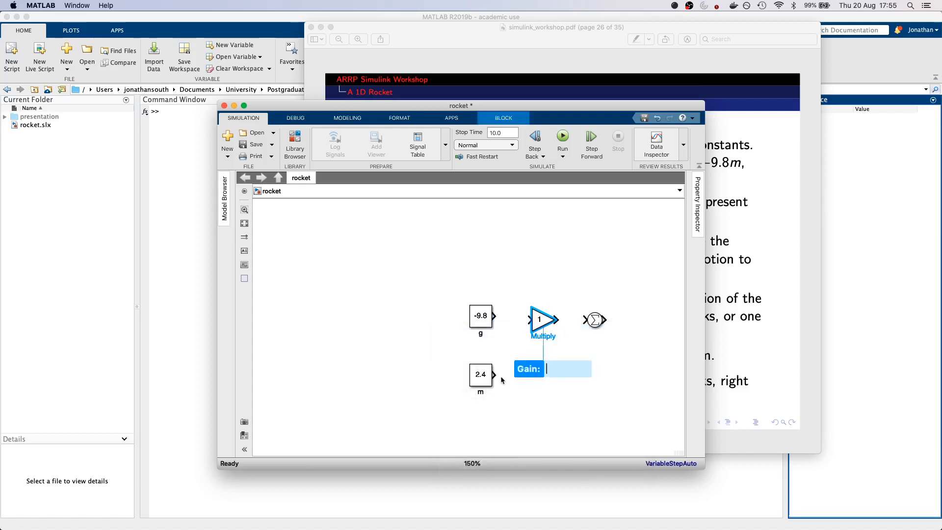
Step: Replace the Gain block named Multiply with a Product block between the constants and the Sum block
left_click(559, 349)
left_click(543, 322)
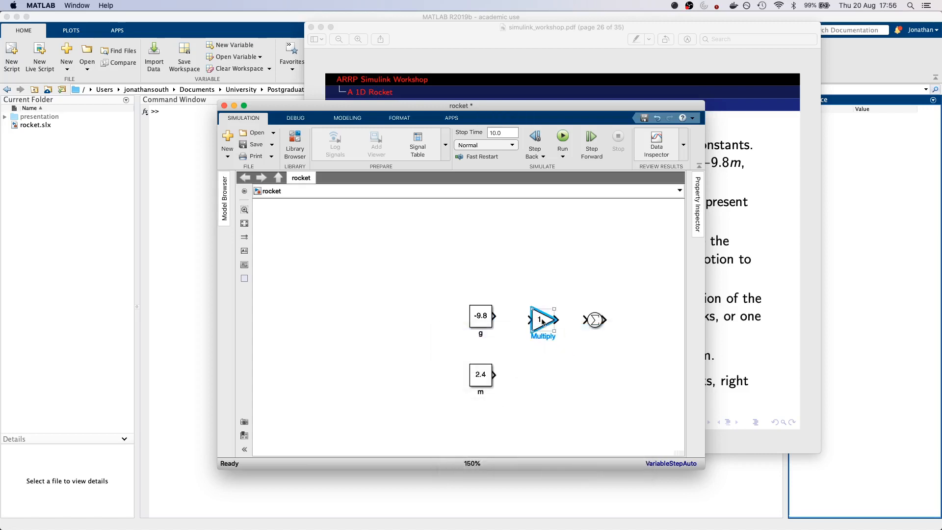
key("BackSpace")
double_click(538, 327)
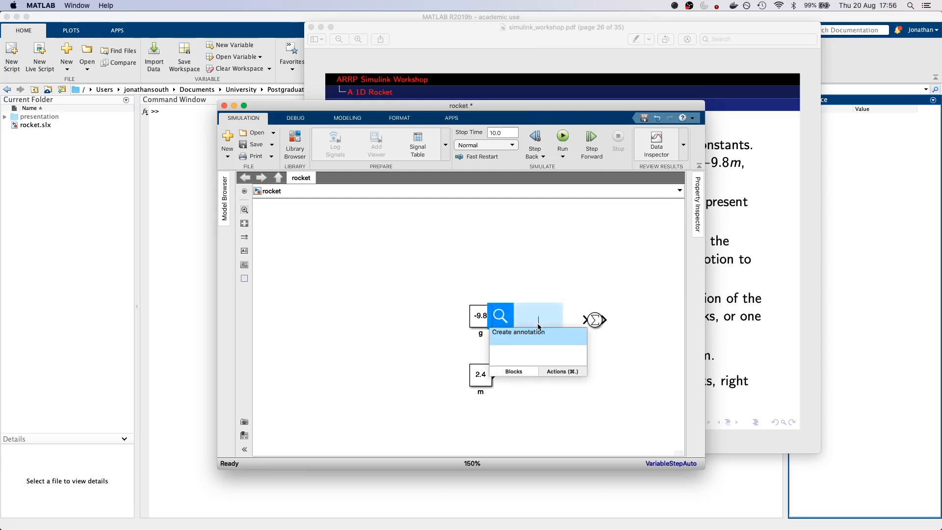
type("pro")
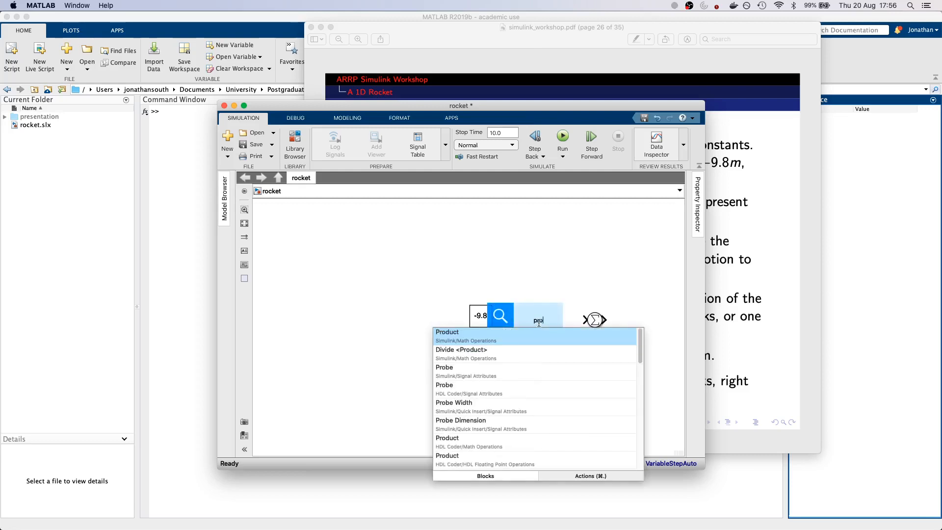
key("Return")
Step: Connect the g and m constant blocks to the two inputs of the Product block
left_click_drag(533, 317, 497, 317)
left_click(516, 352)
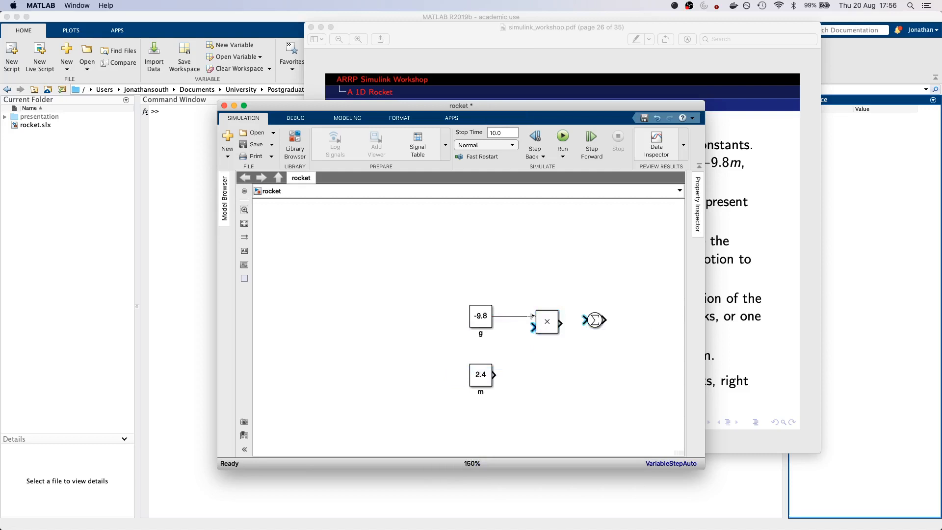
left_click_drag(534, 327, 494, 375)
Step: Rename the Product block as Fg
left_click(554, 328)
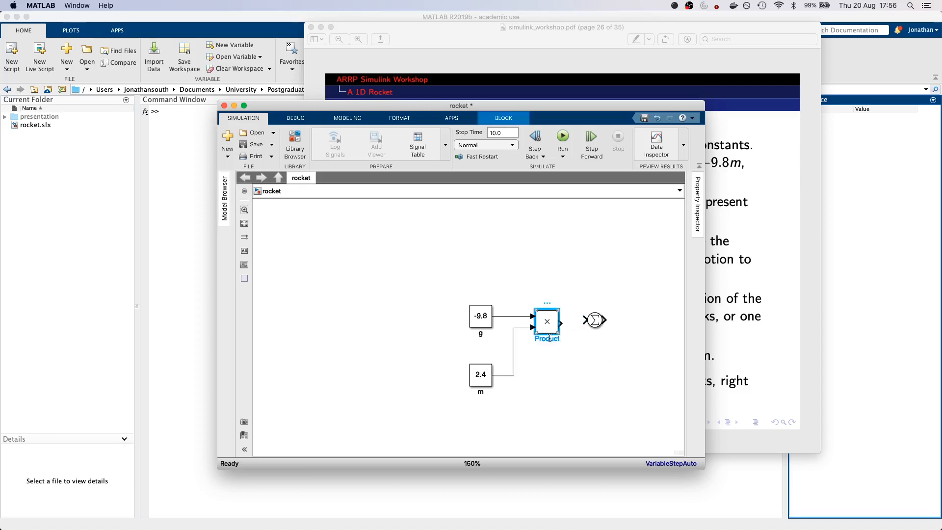
double_click(539, 338)
type("Fg")
left_click(572, 367)
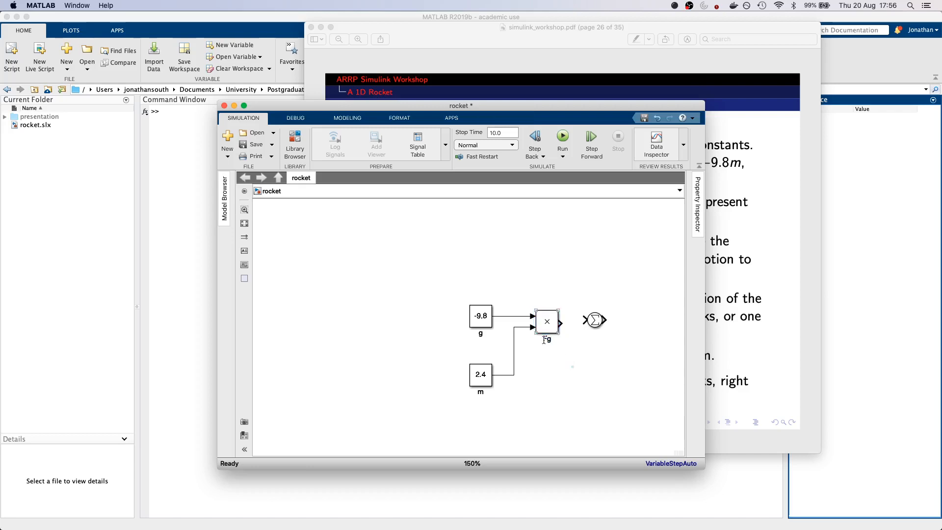
Step: Connect the Fg output to the Sum block and rename the Sum block as Forces
left_click_drag(561, 323, 612, 328)
left_click(603, 322)
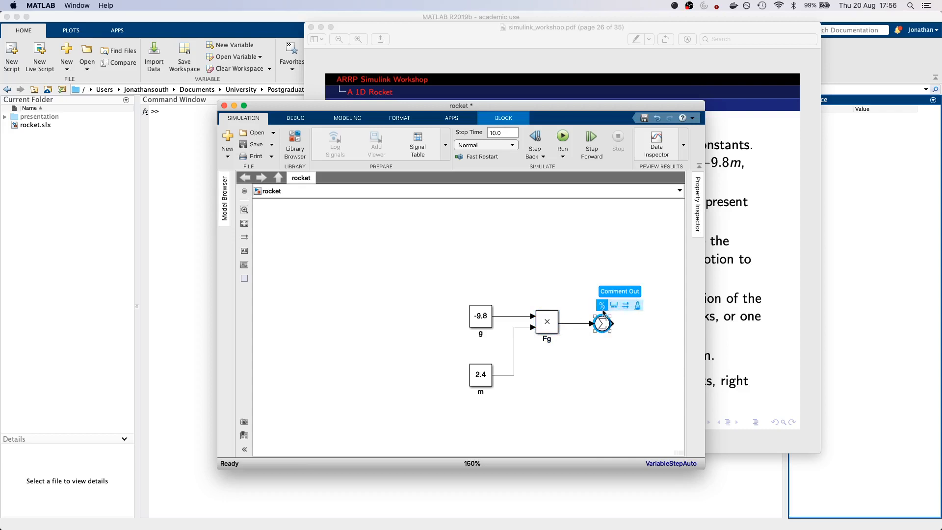
left_click(610, 338)
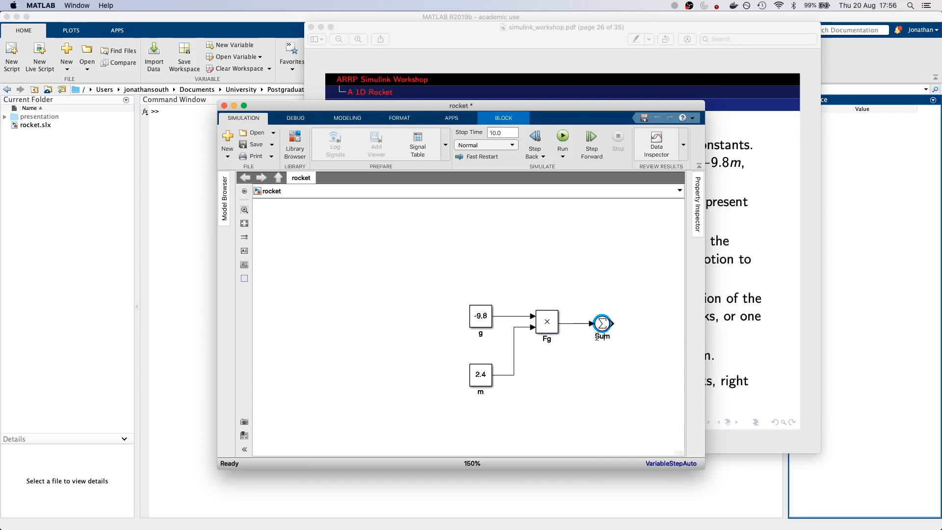
left_click_drag(596, 336, 628, 337)
type("Forces")
left_click(633, 358)
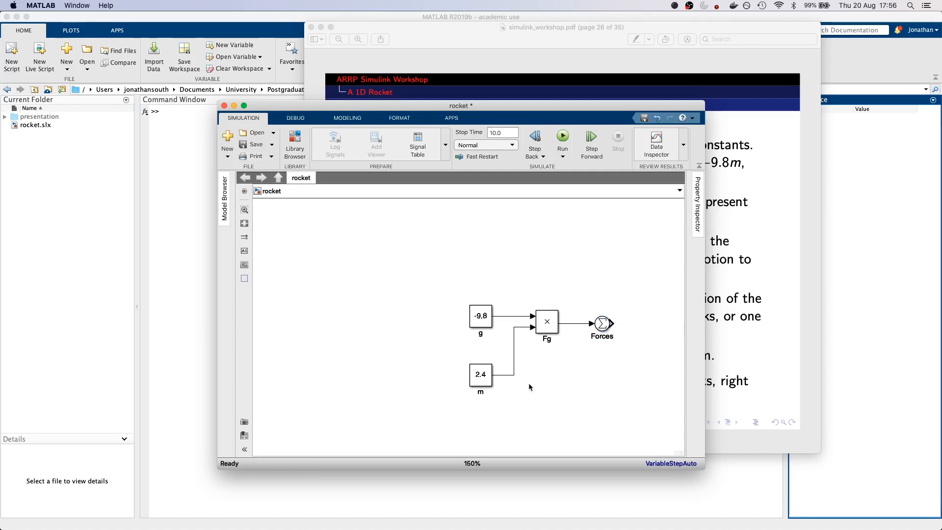
Step: Move the m constant block slightly downward
left_click_drag(488, 376, 487, 380)
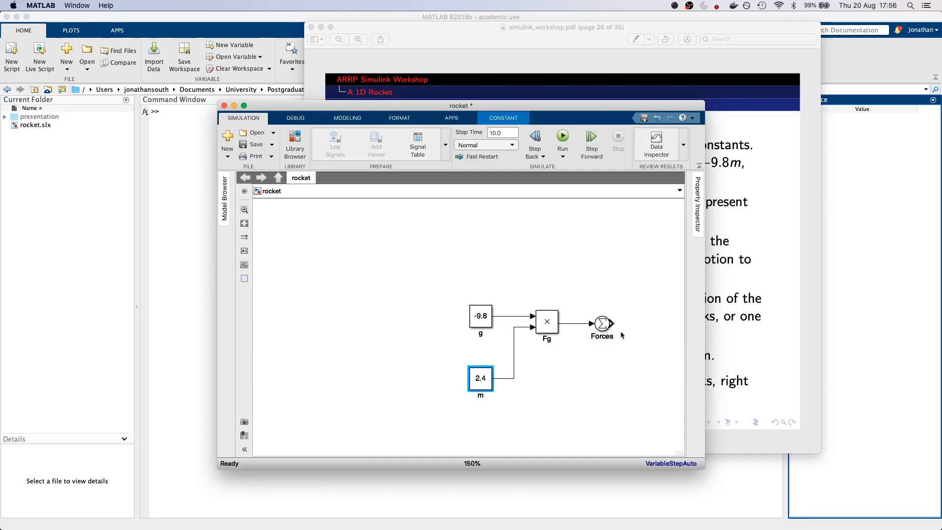
Step: Show the "Simulating a model" slide in the workshop PDF in Preview and arrange it side by side with the rocket model window
left_click(748, 253)
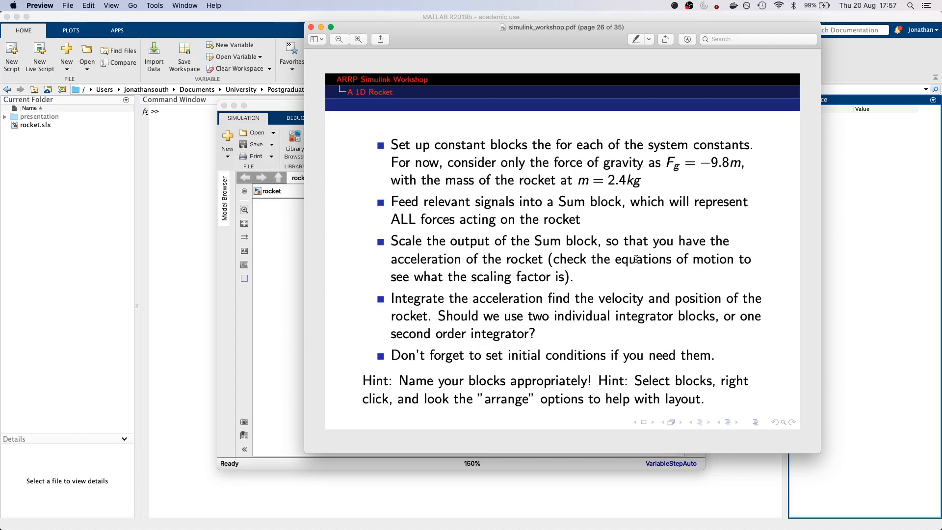
key("Left")
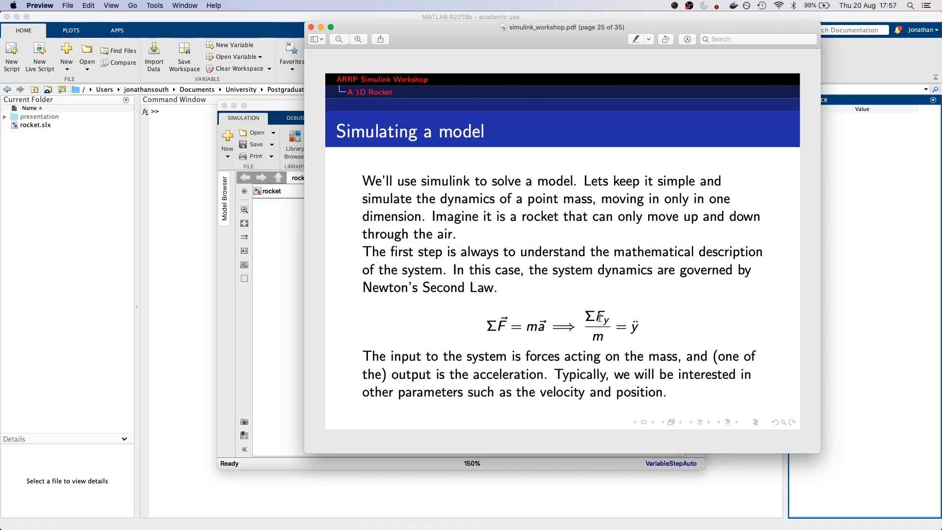
left_click_drag(467, 29, 659, 66)
left_click_drag(444, 107, 223, 95)
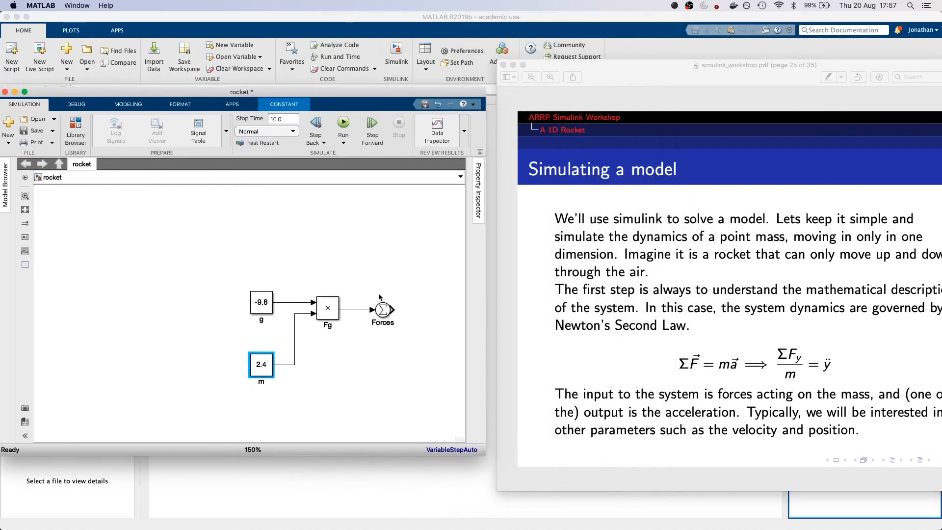
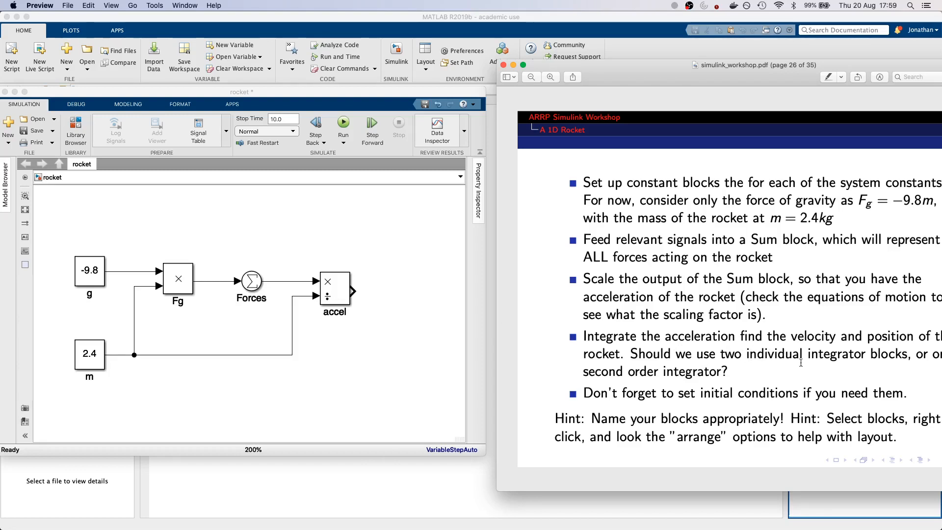
Step: Bring the whole workshop slide into view, and add an Integrator, Second-Order block to the rocket model, fed by the accel output
left_click_drag(677, 69, 565, 47)
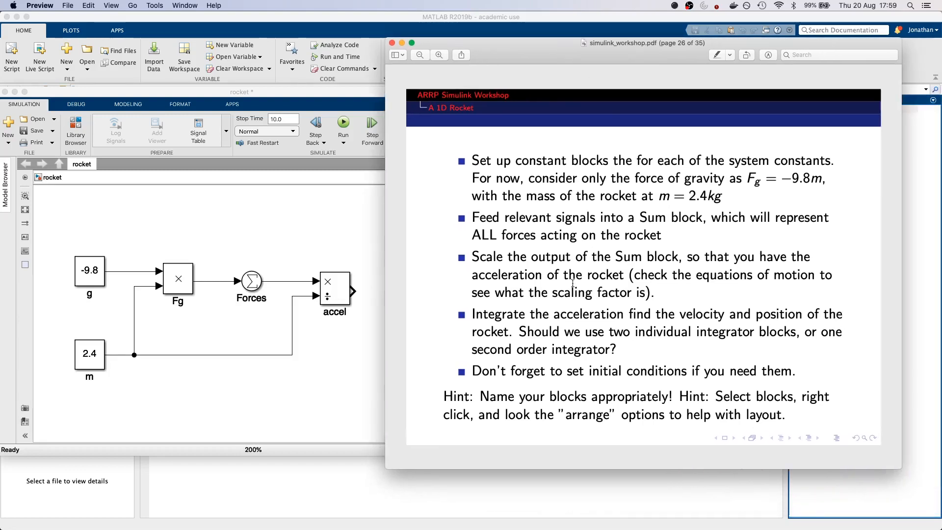
left_click(381, 331)
double_click(389, 290)
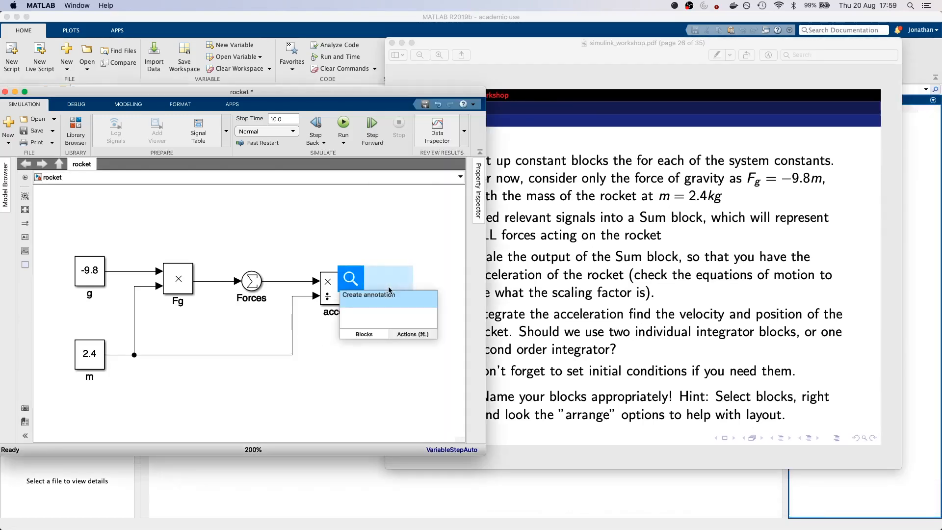
type("inte")
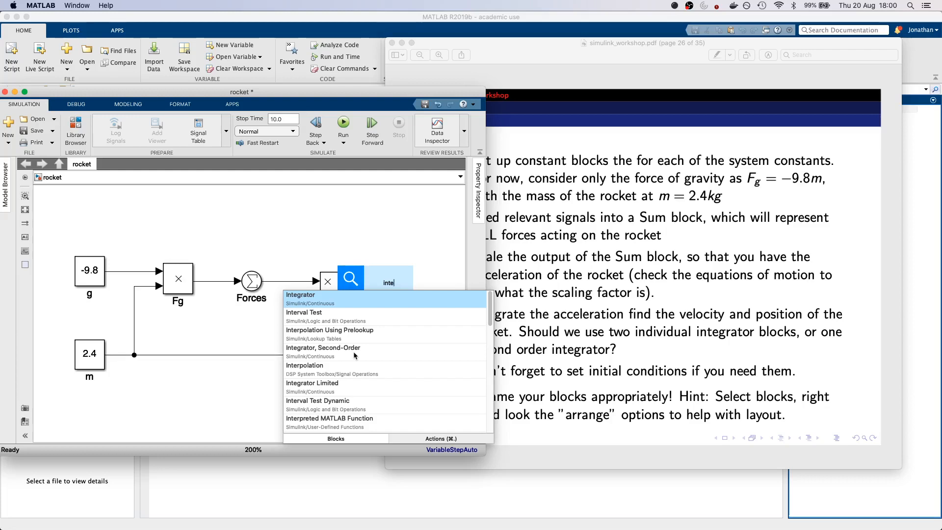
left_click(354, 355)
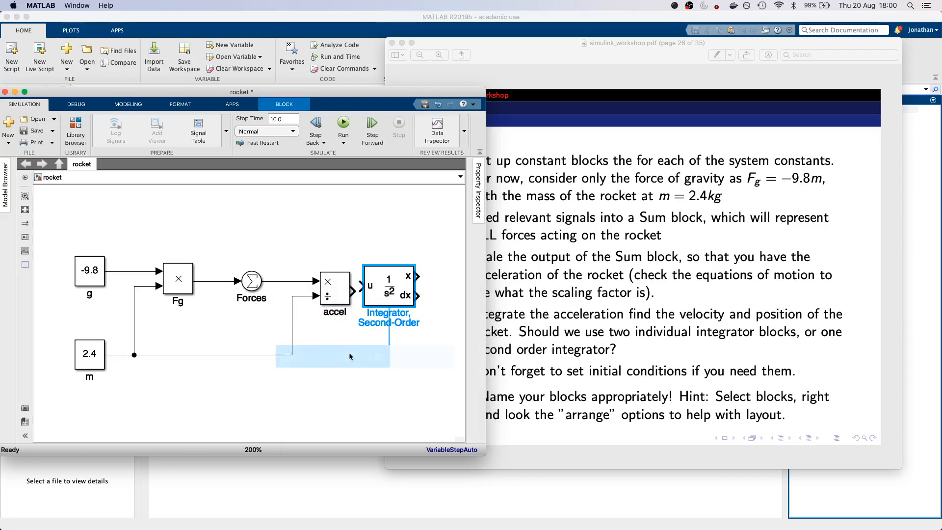
key("Return")
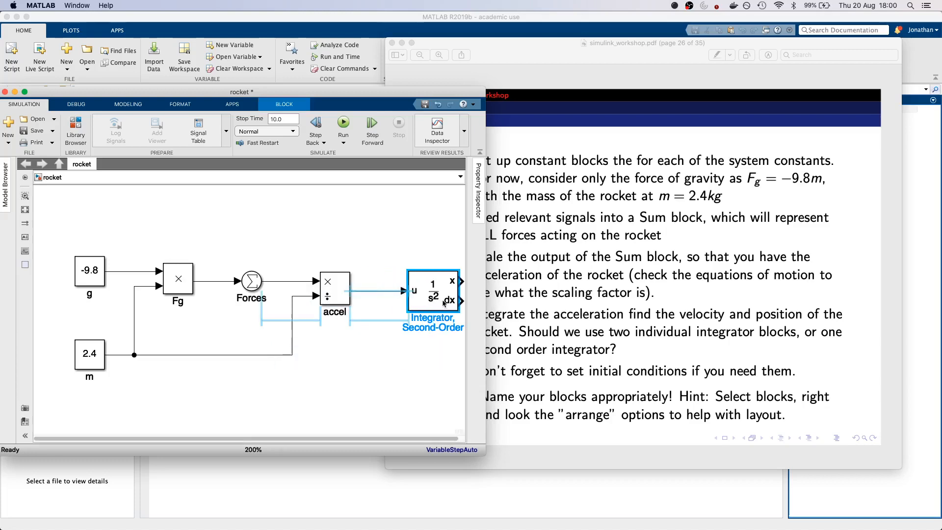
left_click(416, 396)
scroll(368, 392, "down", 5)
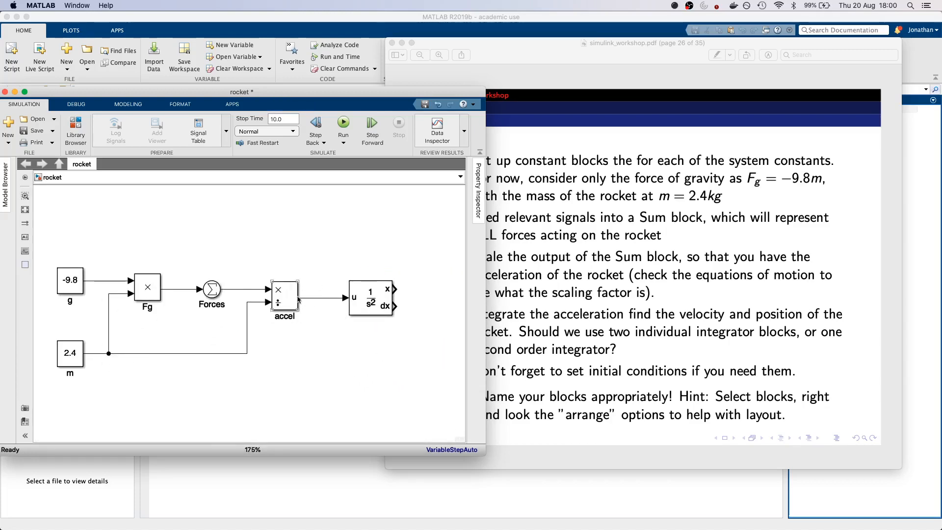
left_click(362, 296)
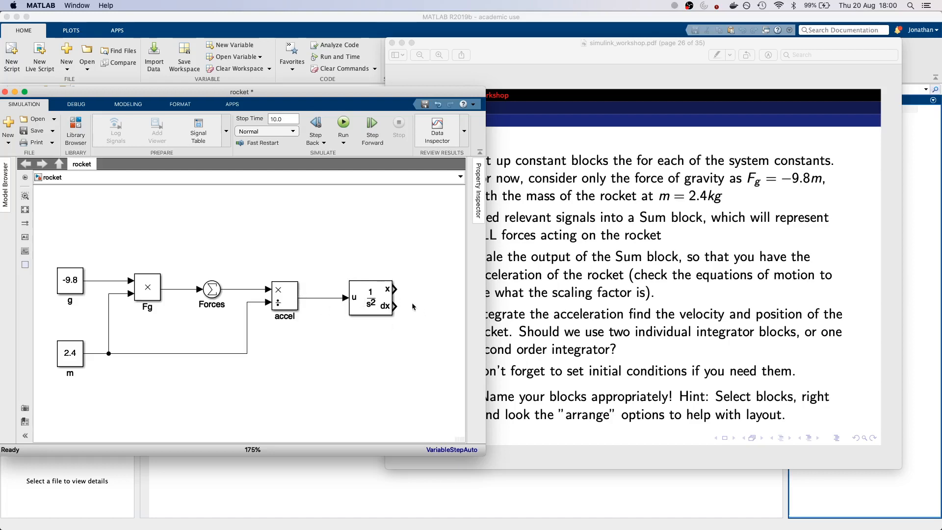
left_click(390, 293)
left_click(400, 348)
Step: Add a Scope block after the second-order integrator and connect the integrator's x and dx outputs to it
scroll(384, 340, "down", 4)
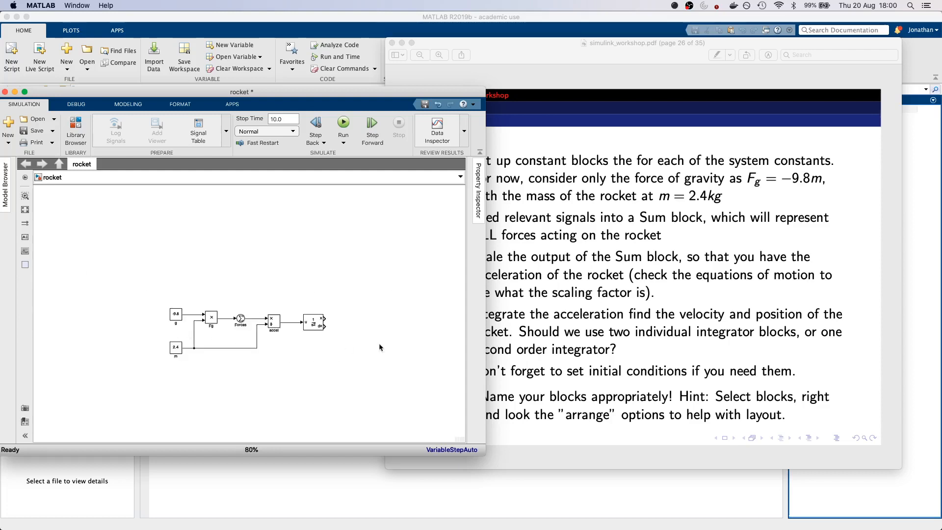
scroll(379, 343, "up", 3)
double_click(346, 283)
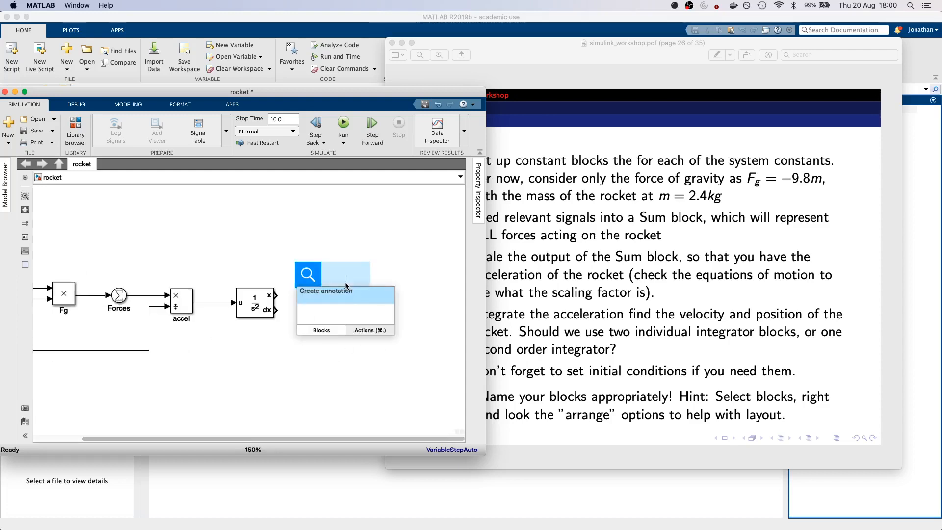
type("scop")
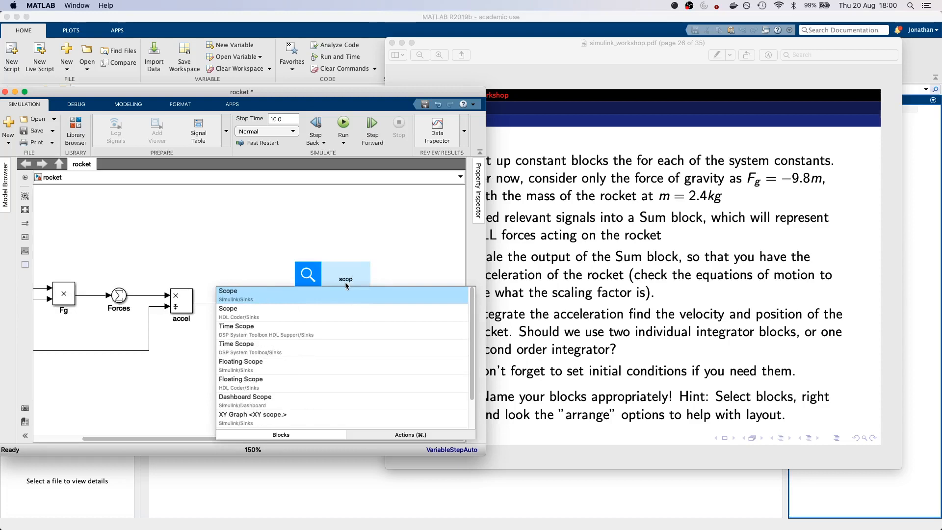
left_click(358, 293)
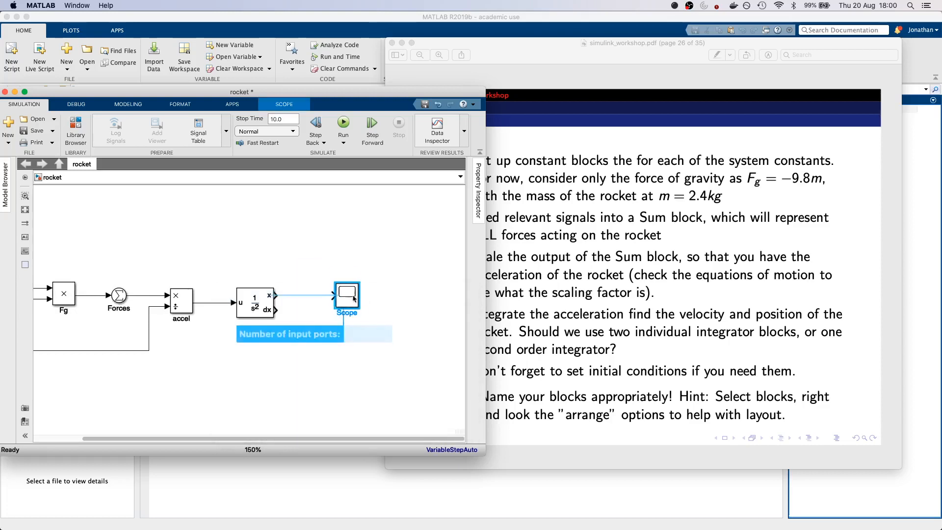
left_click_drag(276, 295, 338, 295)
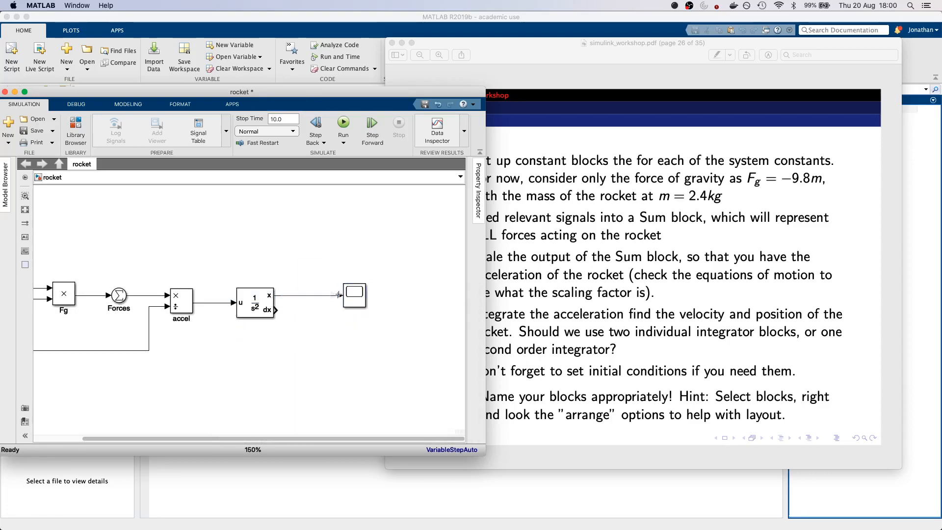
left_click_drag(276, 310, 346, 302)
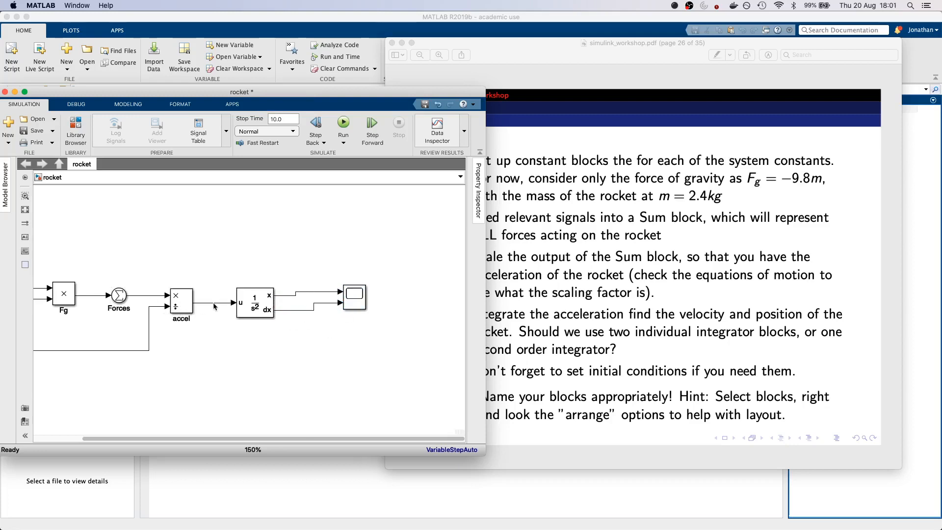
Step: Branch the accel signal into a third Scope input and align the Scope with the integrator's x output
left_click_drag(214, 304, 370, 308)
left_click(385, 360)
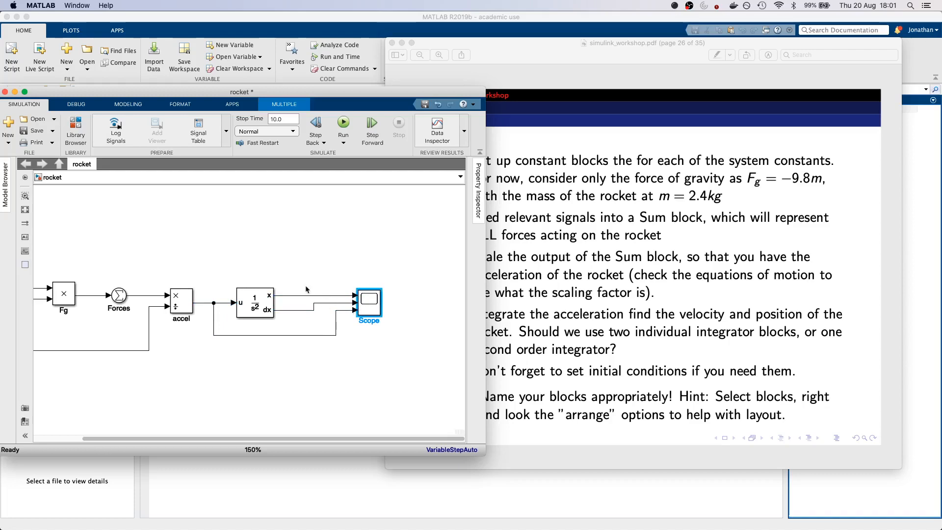
left_click(400, 337)
scroll(334, 255, "down", 1)
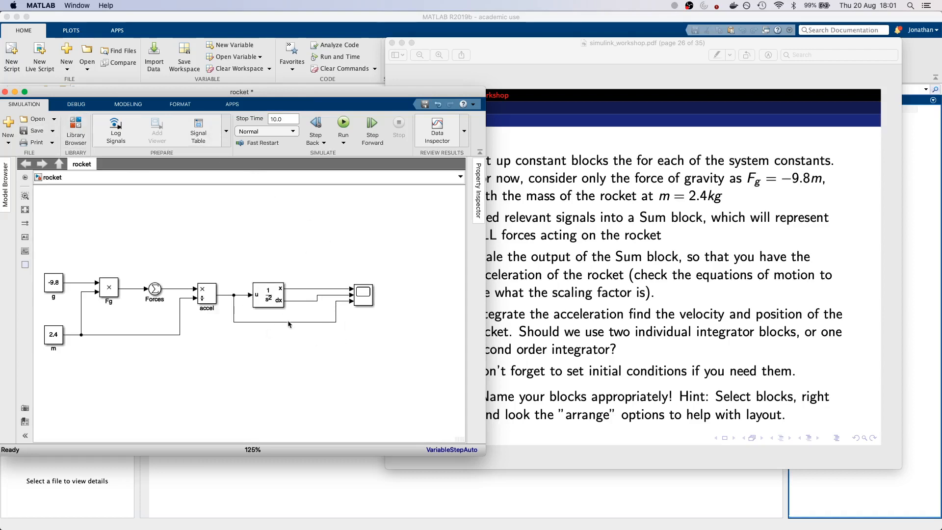
Step: Check the second-order integrator's initial conditions for x and dx/dt
double_click(269, 294)
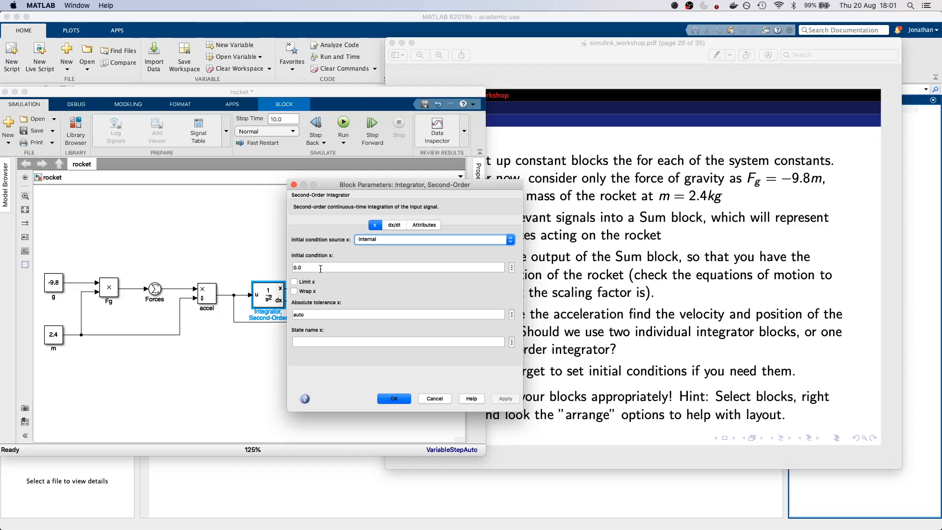
left_click(394, 224)
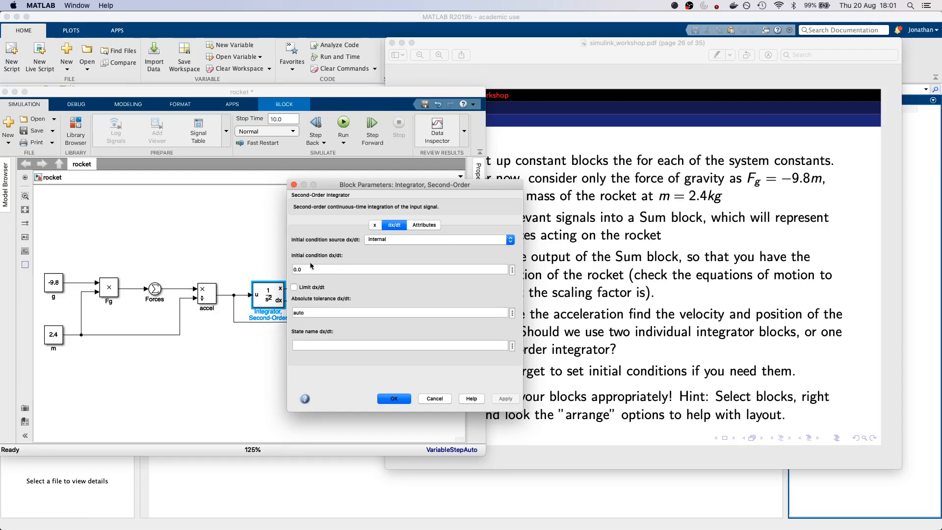
left_click(405, 399)
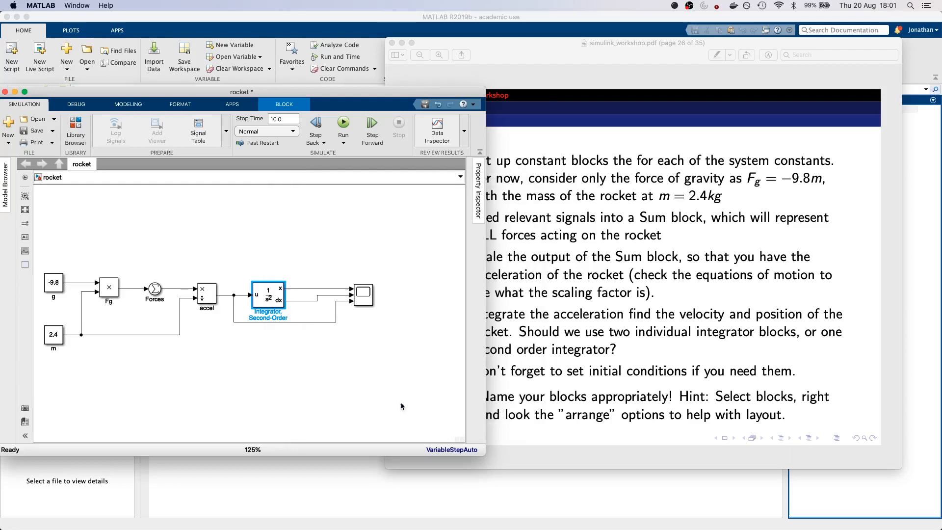
Step: Open the Scope, run the simulation, and enlarge the Scope window to view the plotted signals
left_click(329, 373)
left_click(363, 293)
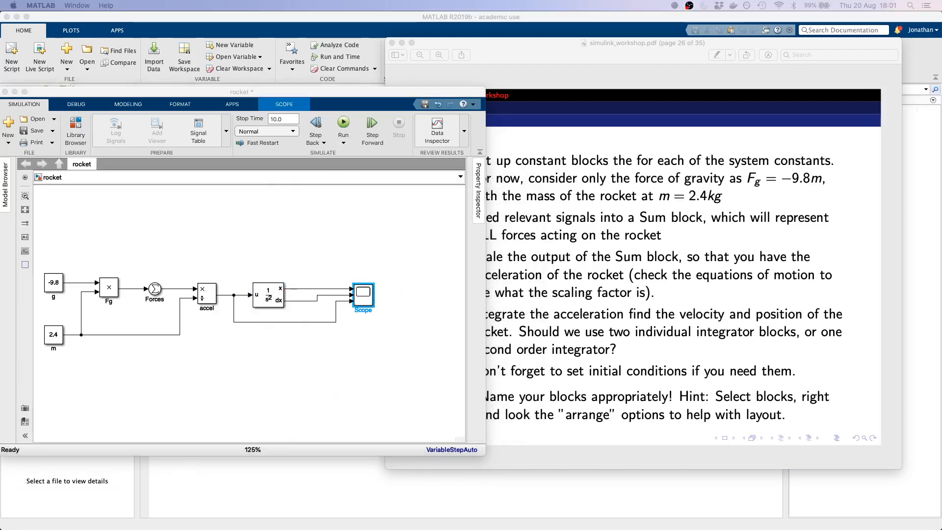
left_click(241, 229)
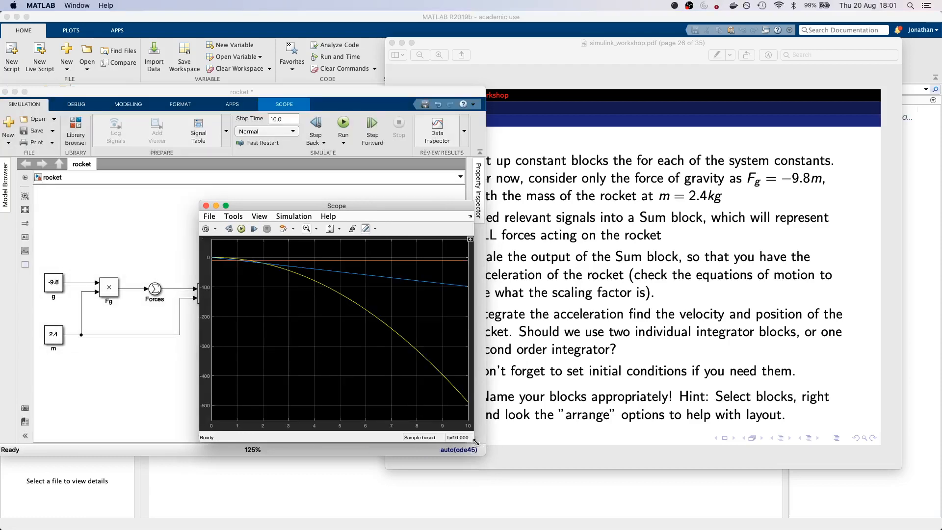
left_click_drag(476, 442, 599, 457)
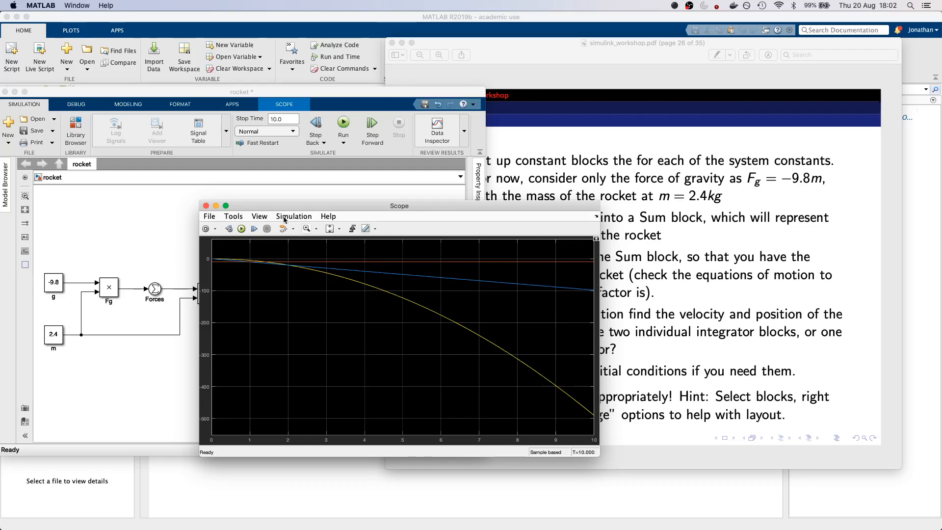
Step: Turn on the legend for the plotted signals in the Scope window
left_click(260, 216)
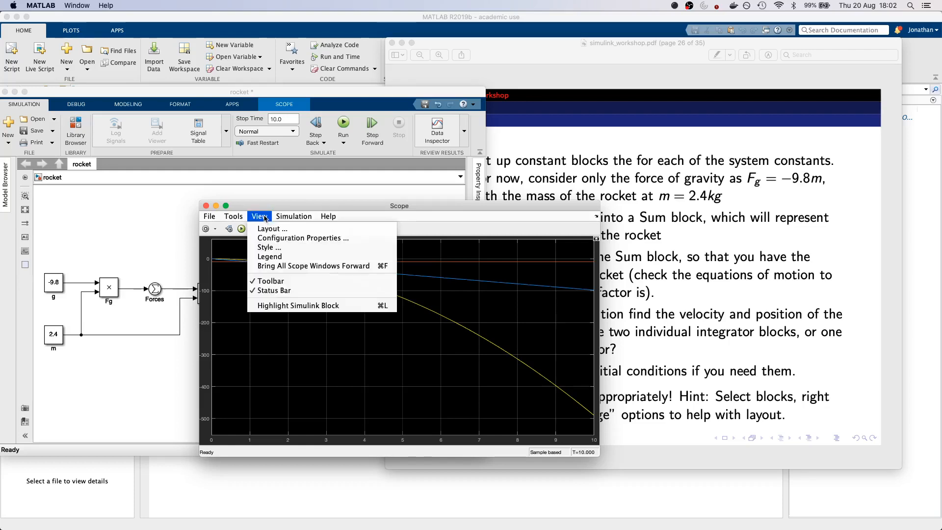
left_click(283, 256)
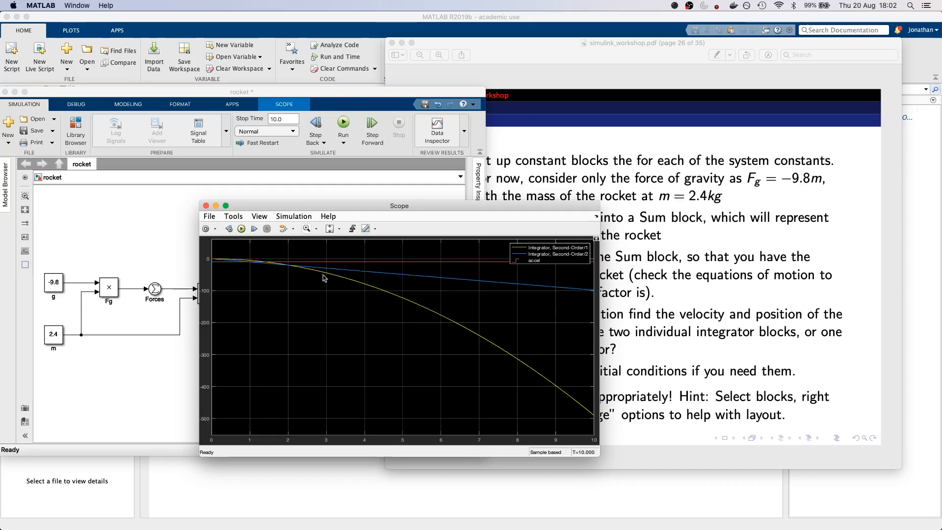
Step: Zoom in on the accel signal near time zero in the Scope and restore the axes to the full signal range
left_click(307, 228)
left_click_drag(265, 274, 193, 255)
left_click_drag(306, 336, 194, 301)
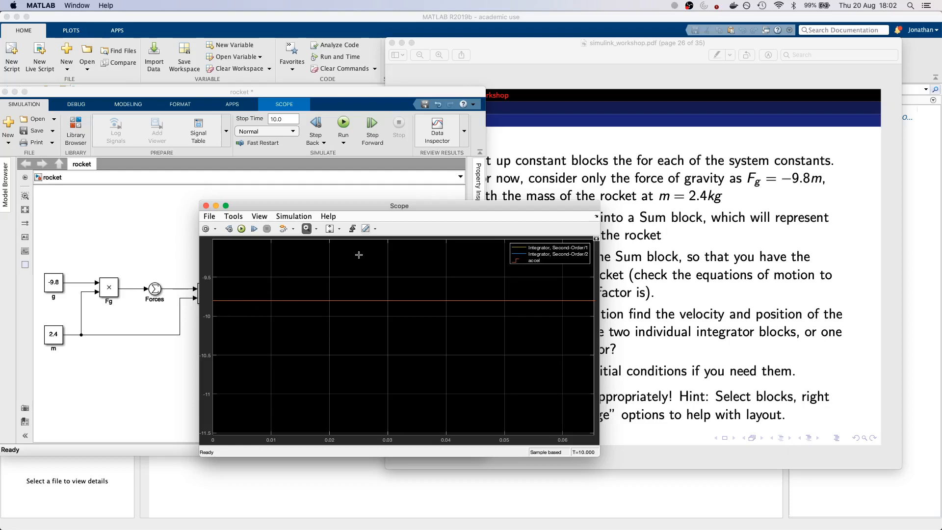
left_click(330, 229)
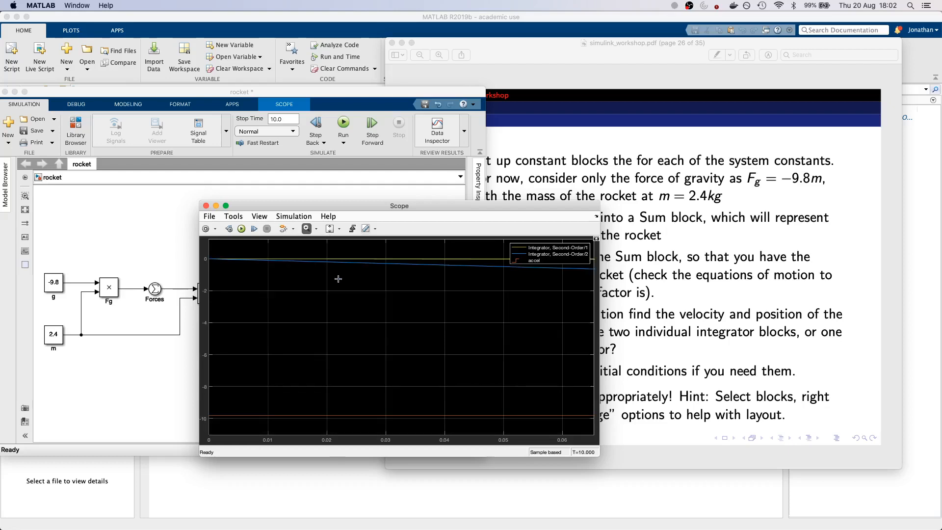
right_click(342, 292)
left_click(368, 307)
left_click(339, 229)
left_click(332, 257)
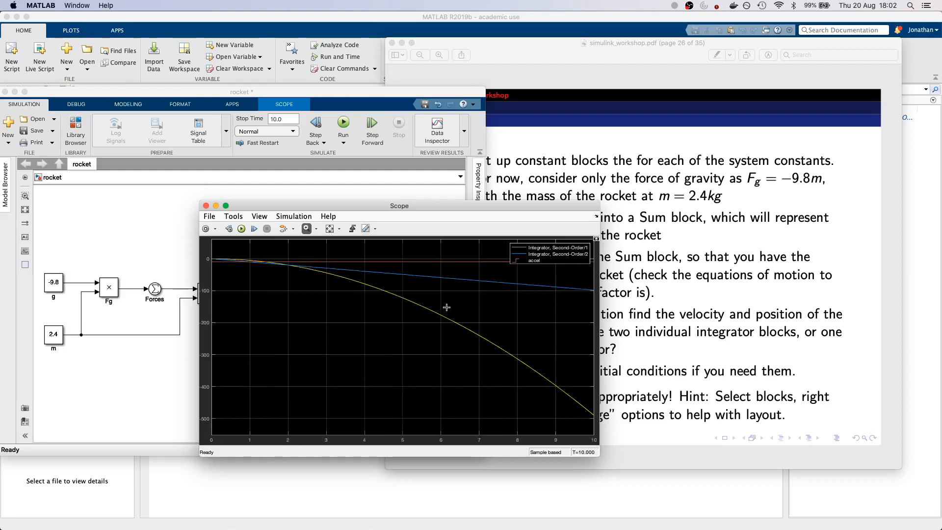
Step: Switch to the workshop PDF in Preview and read page 27 on viewing the outputs on a scope
left_click(712, 338)
key("Down")
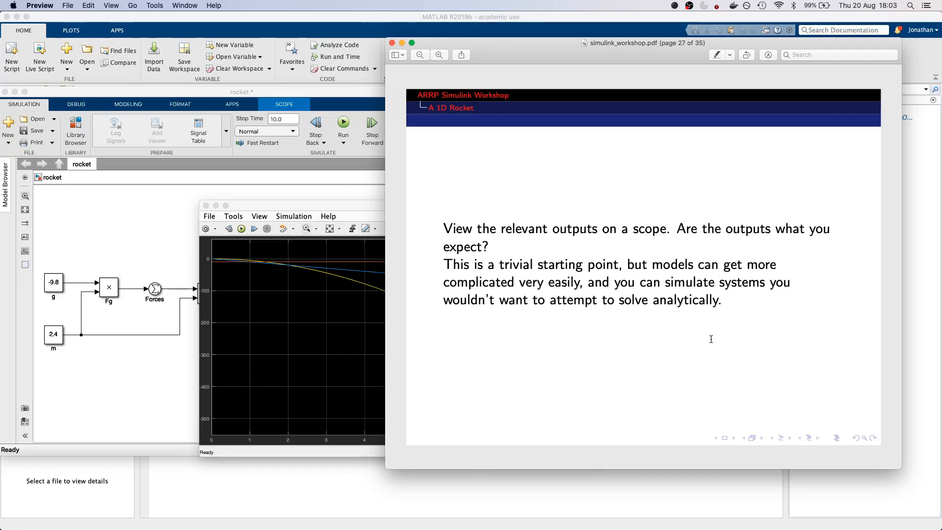
key("Right")
key("Left")
Step: Move the Scope window clear of the block diagram and return to the rocket model
left_click_drag(314, 206, 211, 157)
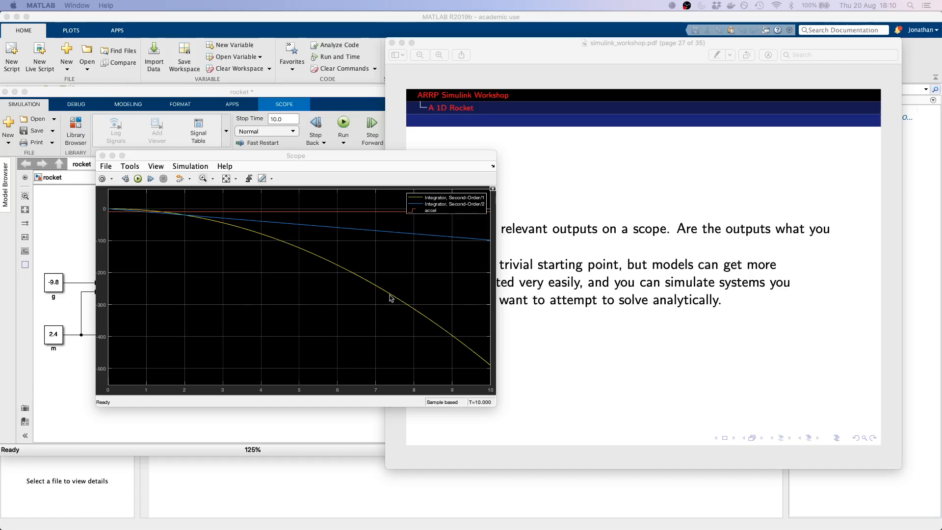
left_click_drag(267, 161, 638, 134)
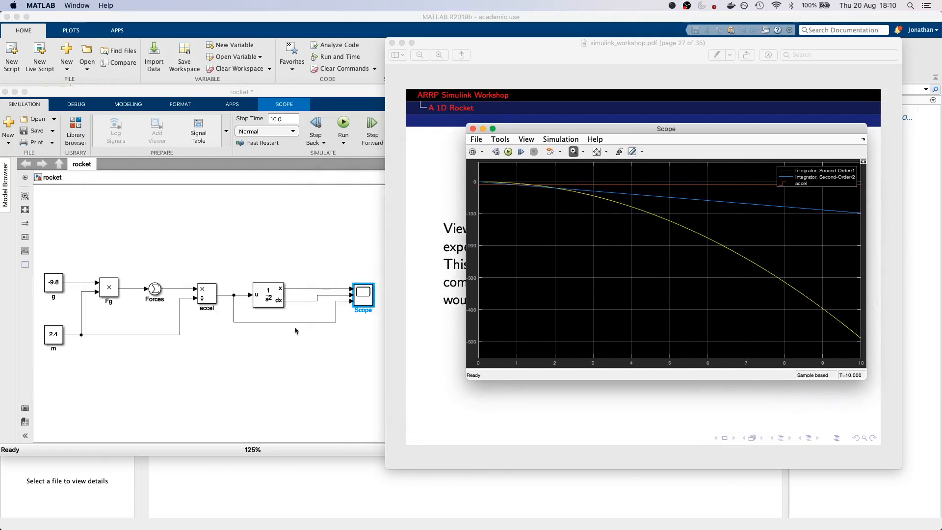
left_click(268, 373)
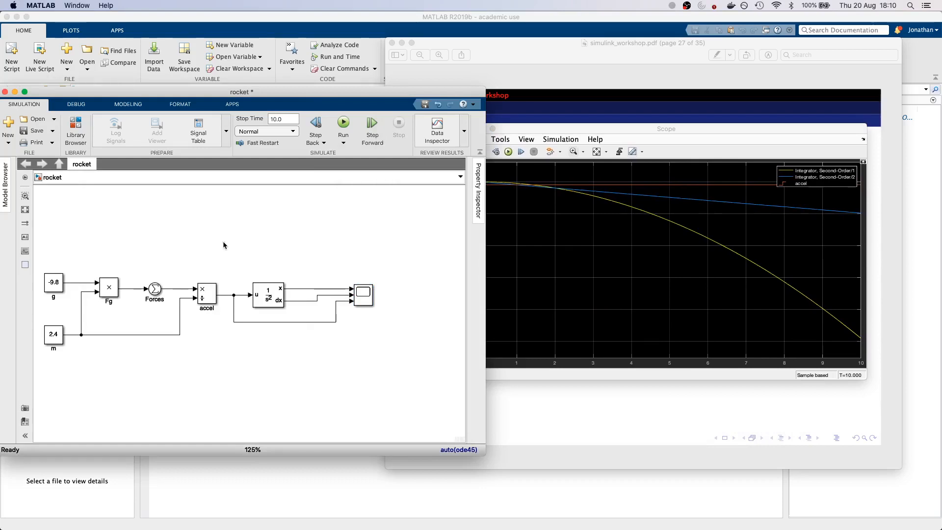
Step: Add a second Scope block above the model and connect it to a branch of the Forces output signal
double_click(189, 222)
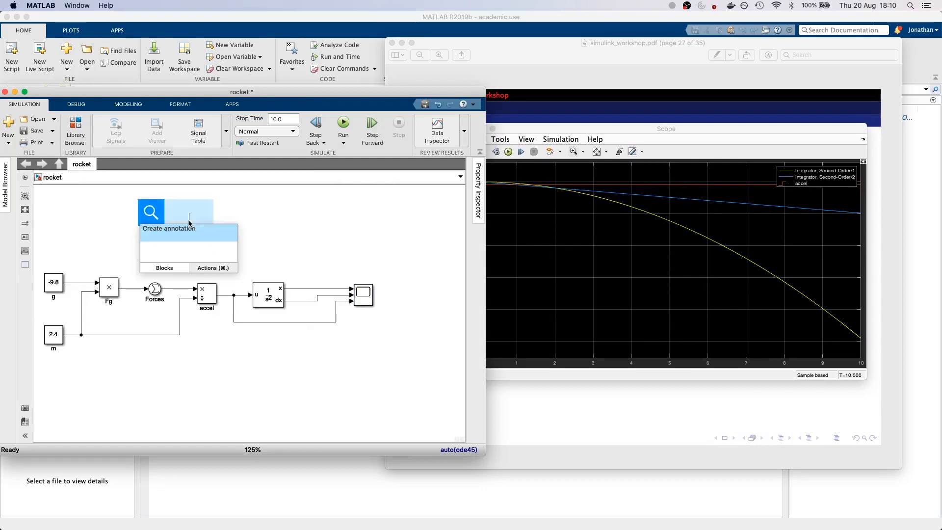
type("scop")
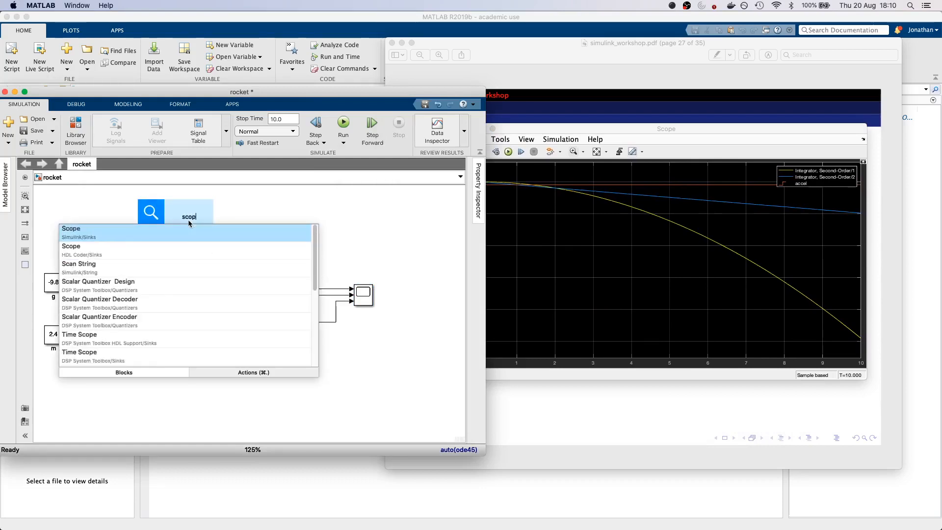
key("Return")
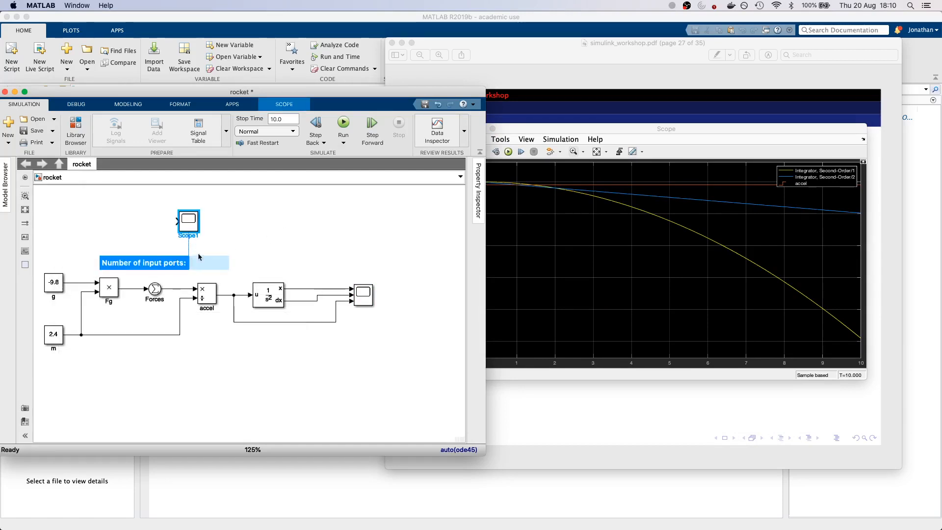
left_click(258, 250)
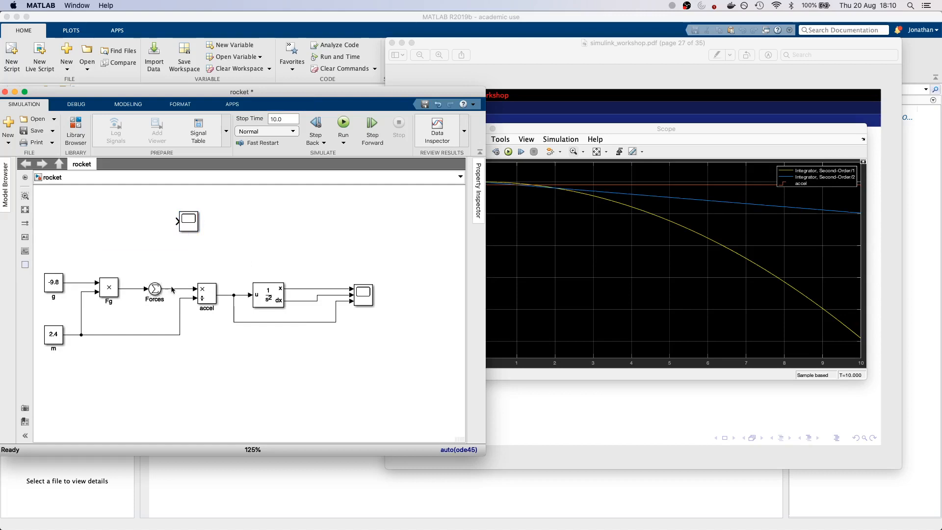
left_click_drag(169, 289, 207, 236)
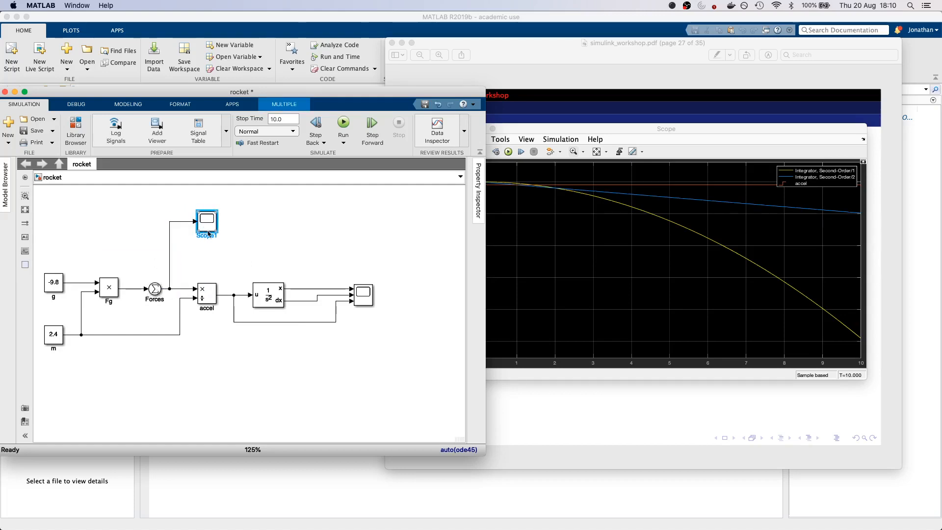
left_click(287, 240)
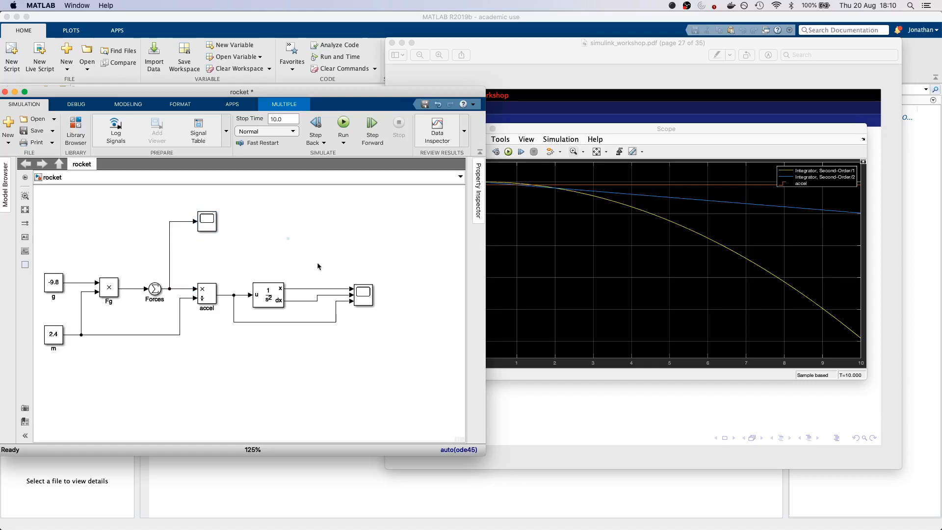
Step: Open the new force Scope, run the simulation to view the total force, and close the Scope window
left_click(208, 225)
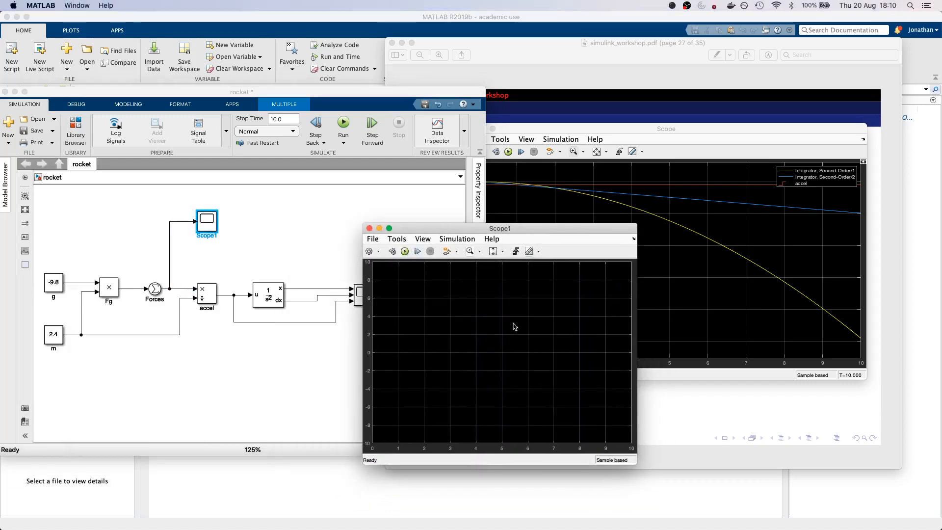
key("super+t")
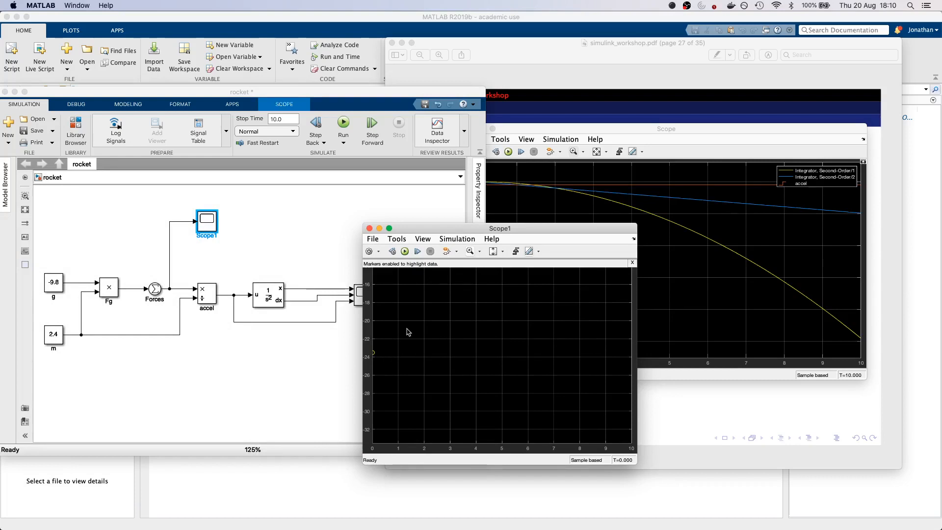
left_click(369, 229)
left_click(334, 253)
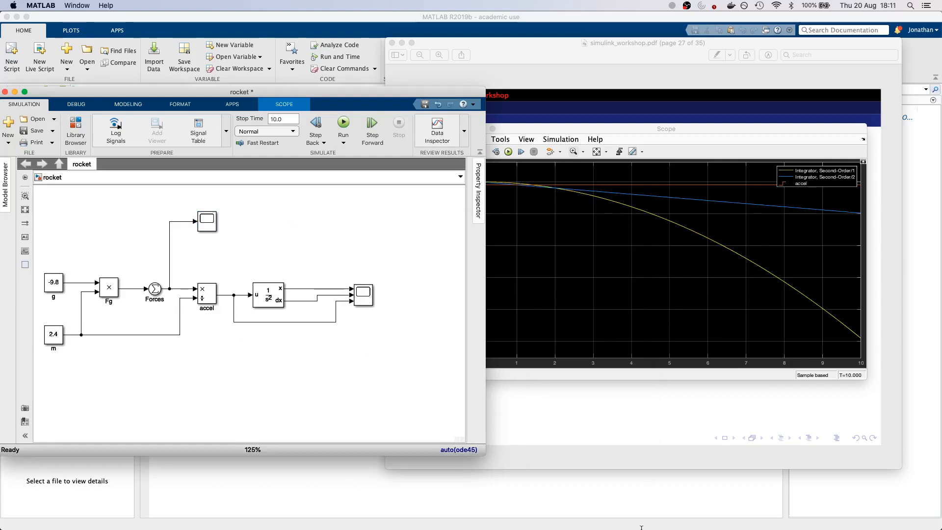
Step: Switch to the workshop PDF in Preview and advance to page 28 on adding a quadratic drag force
mouse_move(641, 526)
left_click(572, 516)
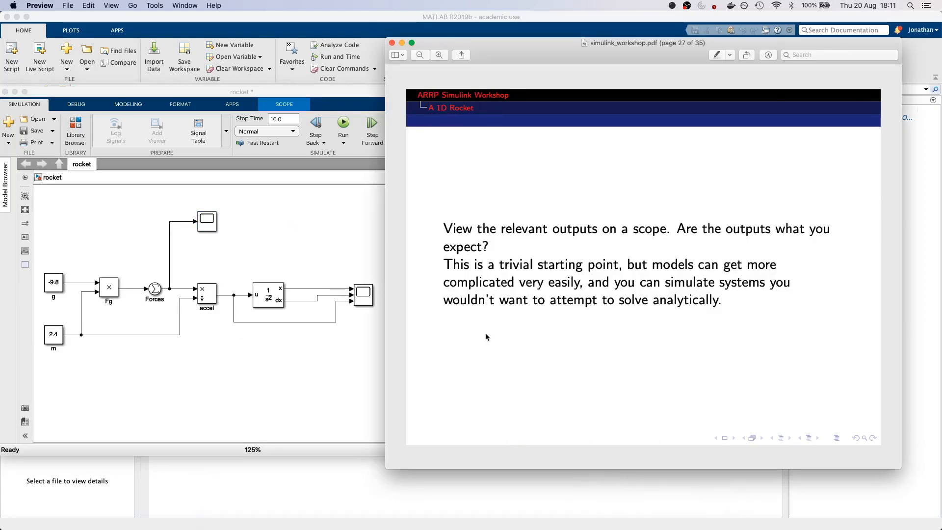
key("Right")
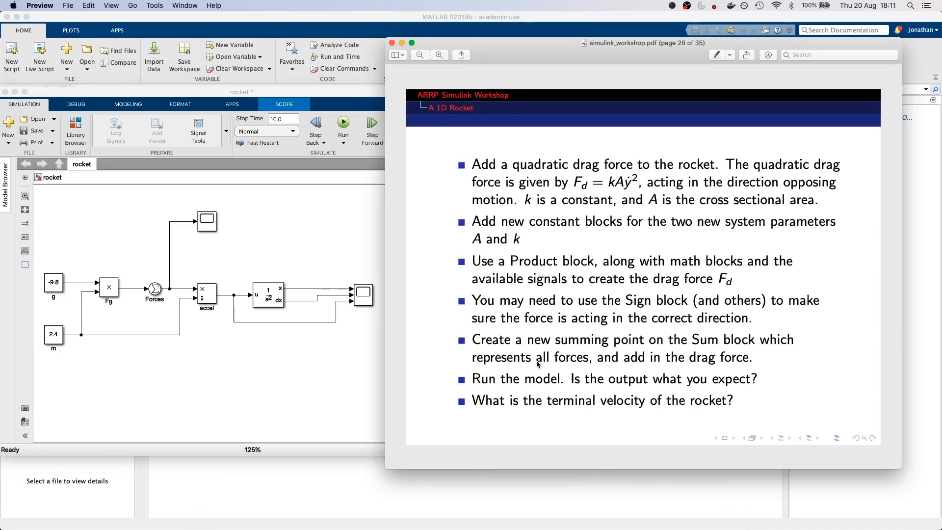
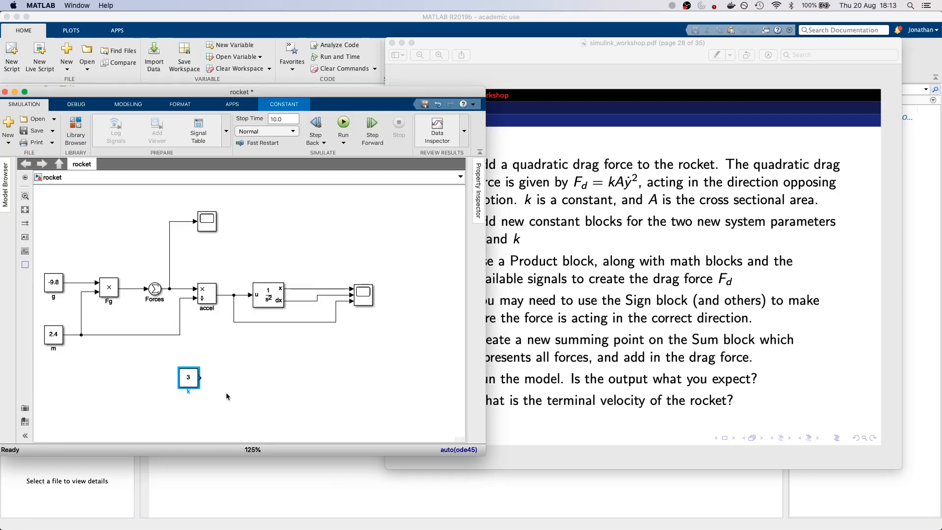
Step: Add a Constant block with the value pi*.04^2 below the k block for the rocket's cross-sectional area
left_click(223, 402)
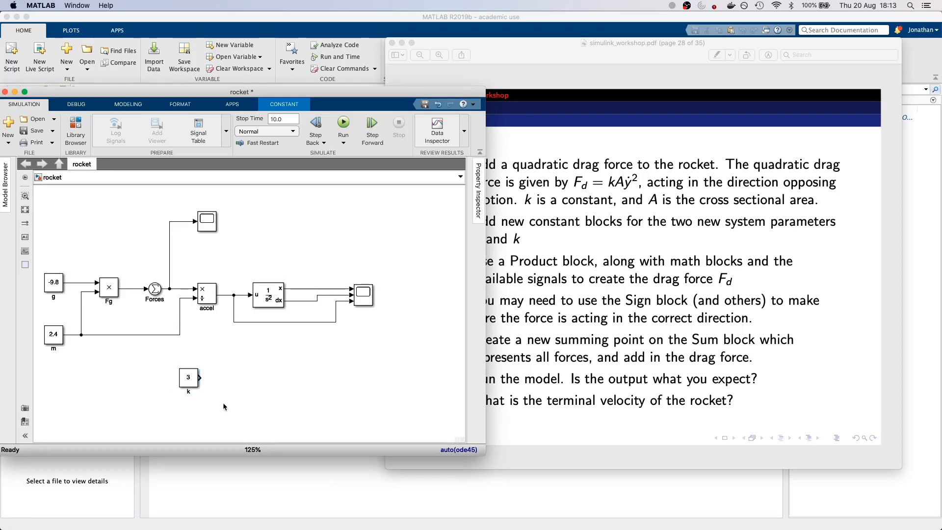
double_click(192, 405)
type("con")
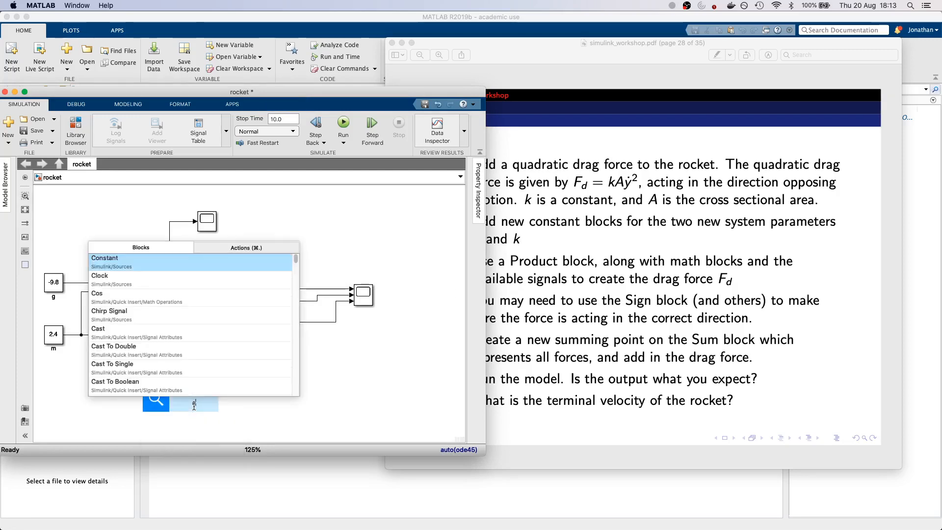
left_click(205, 265)
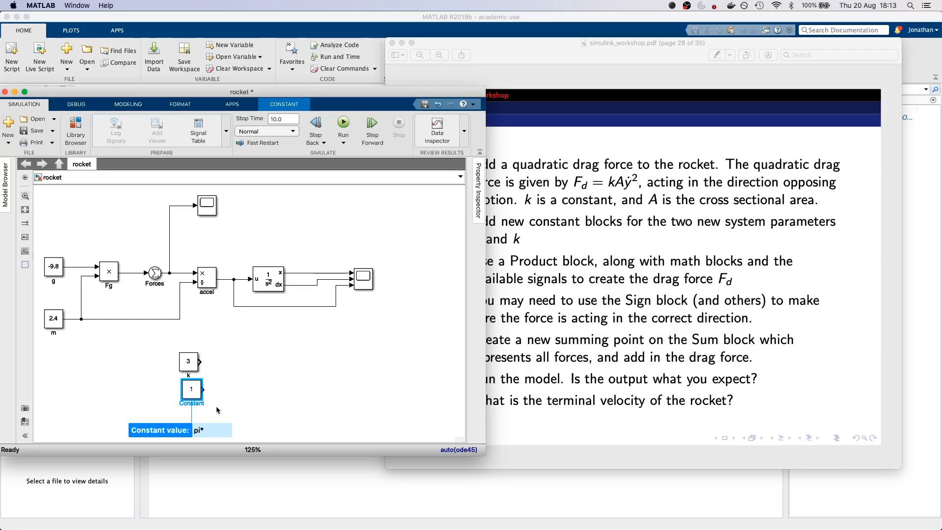
type(".04^2")
key("Return")
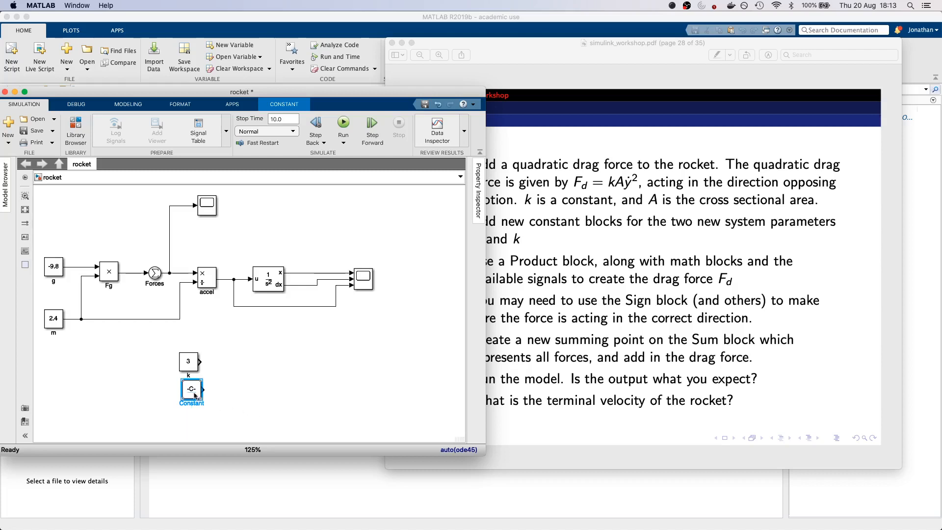
Step: Rename the new constant block A and place the k and A blocks in a column below the m block
left_click_drag(195, 396, 65, 417)
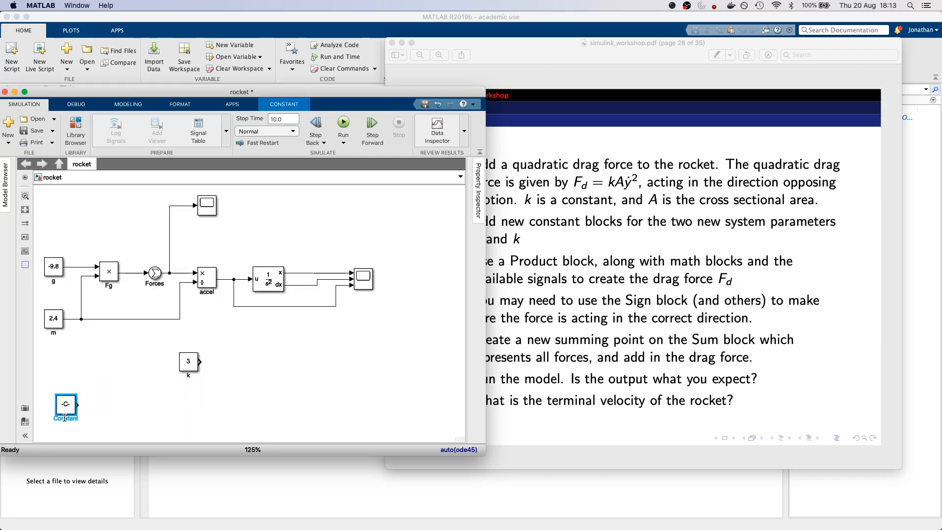
double_click(64, 417)
type("A")
left_click(86, 417)
left_click_drag(187, 363, 65, 362)
left_click(169, 375)
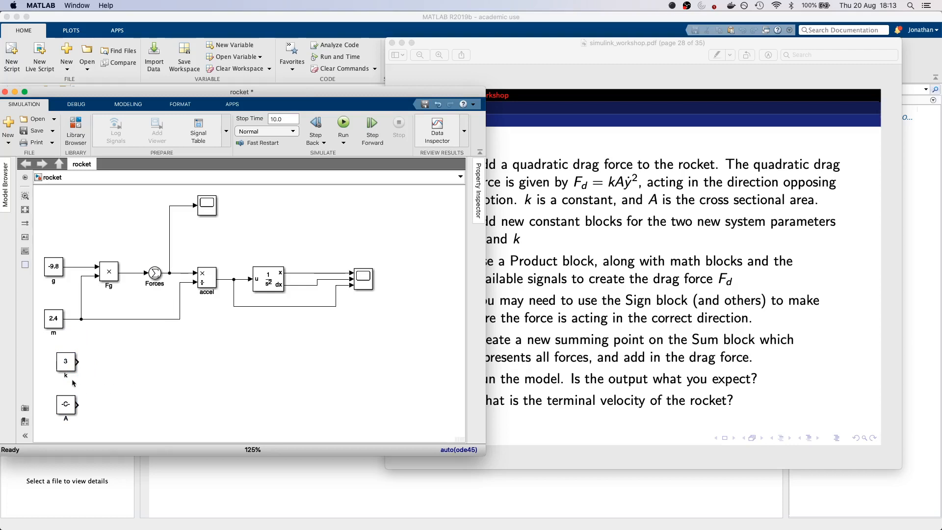
left_click(67, 406)
double_click(151, 378)
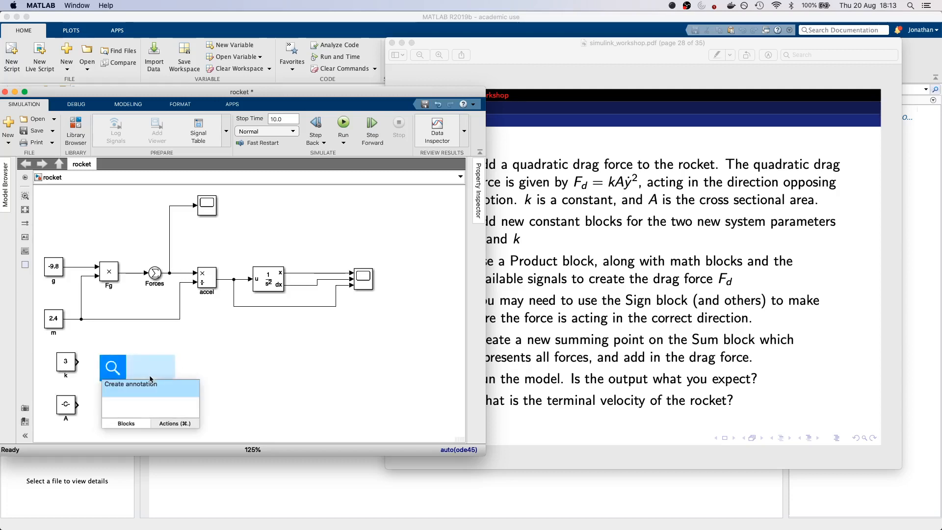
type("mu")
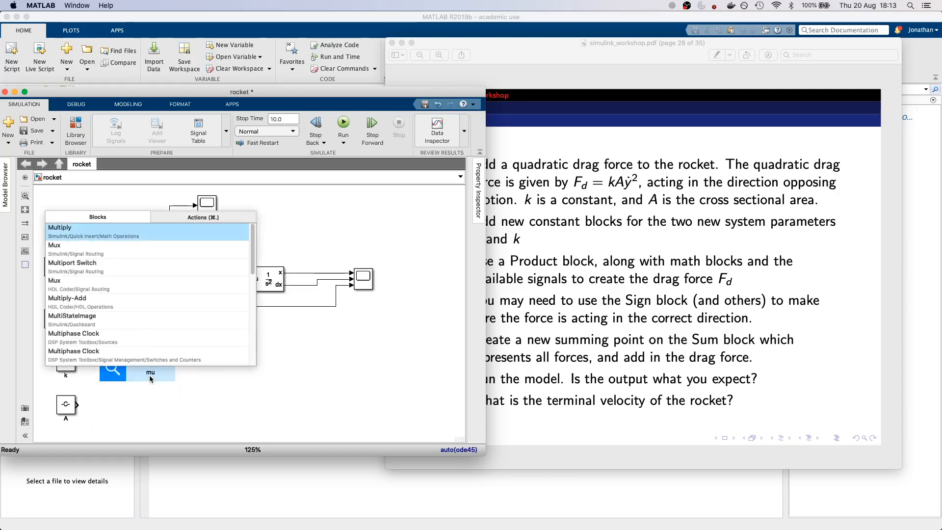
left_click(139, 228)
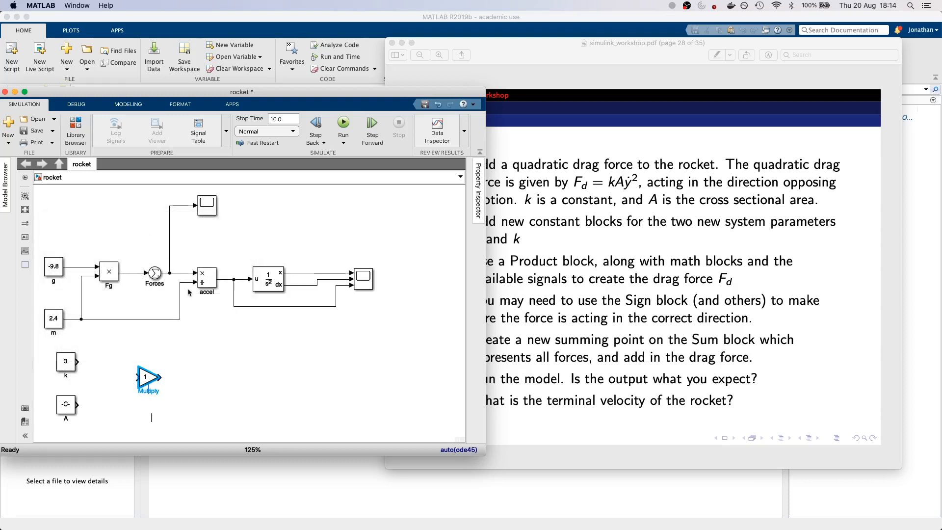
left_click(196, 378)
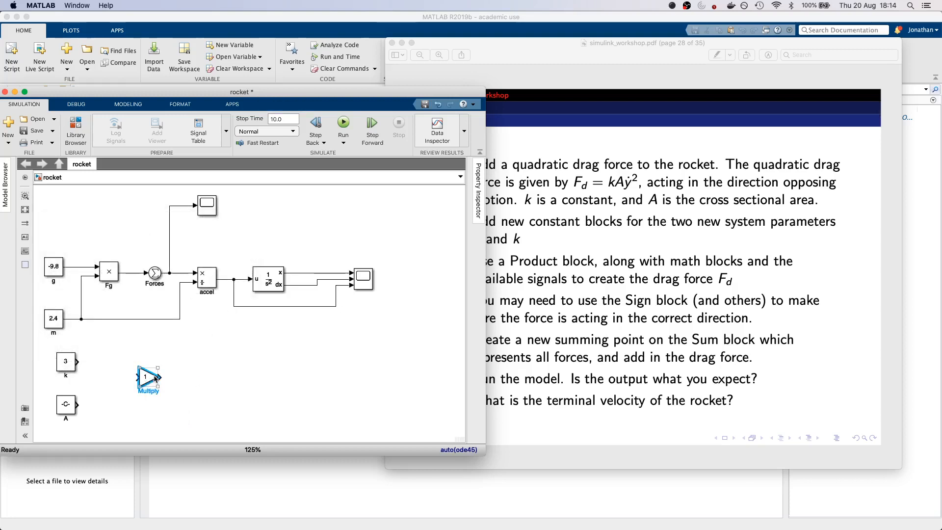
double_click(193, 367)
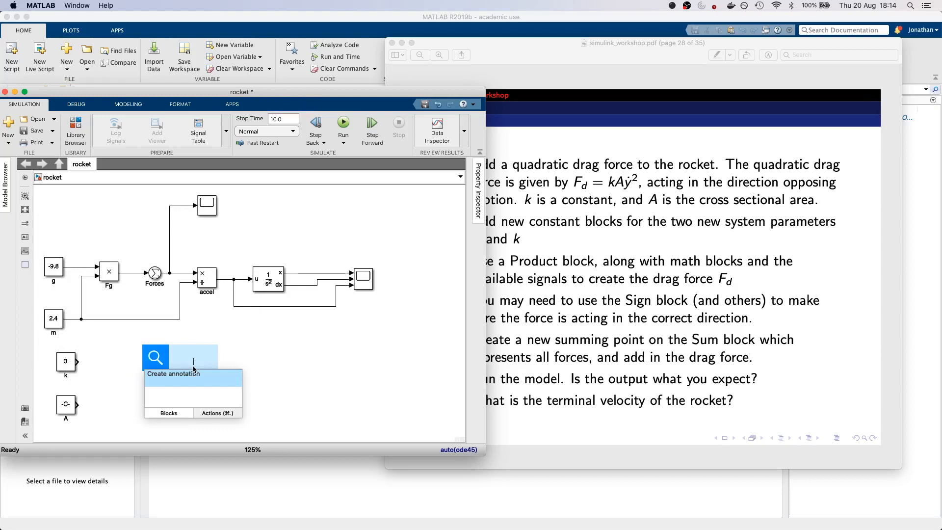
type("mul")
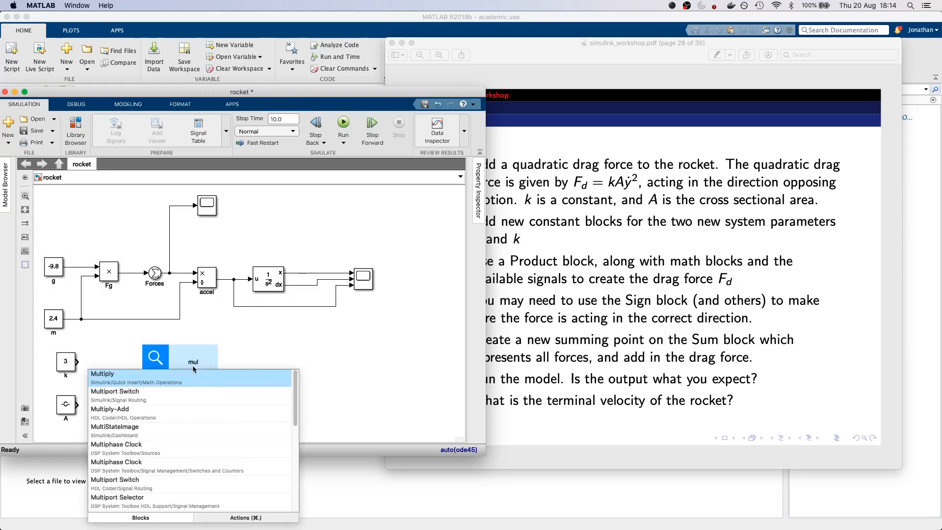
left_click(196, 376)
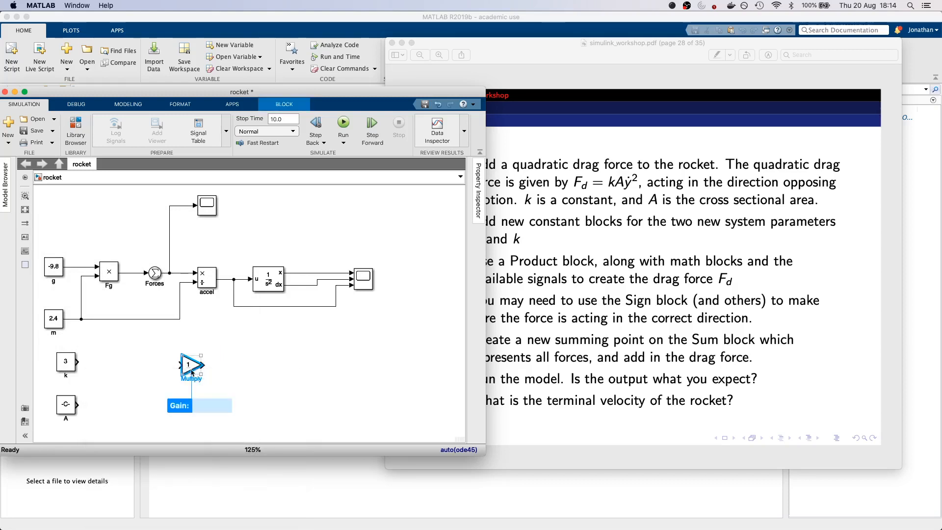
key("Return")
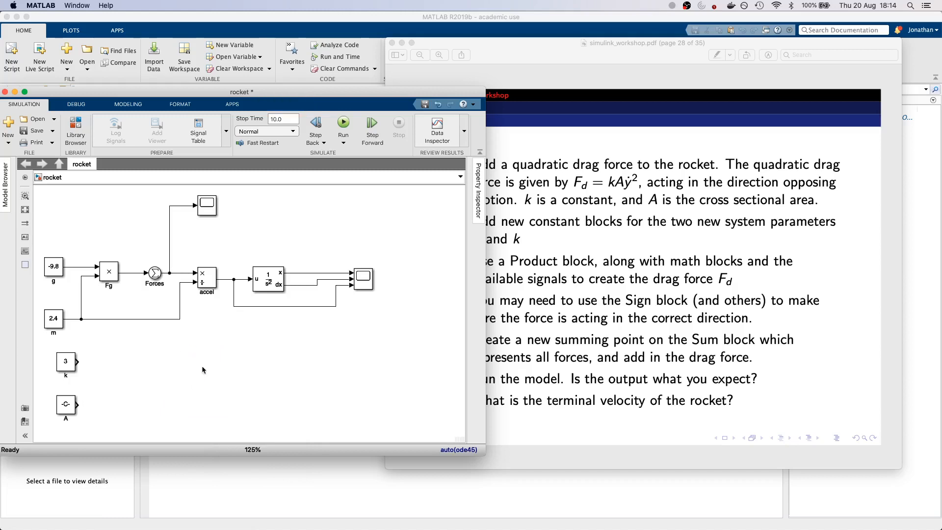
Step: Add a Product block below the accel block, flipped so that its output faces left
double_click(153, 366)
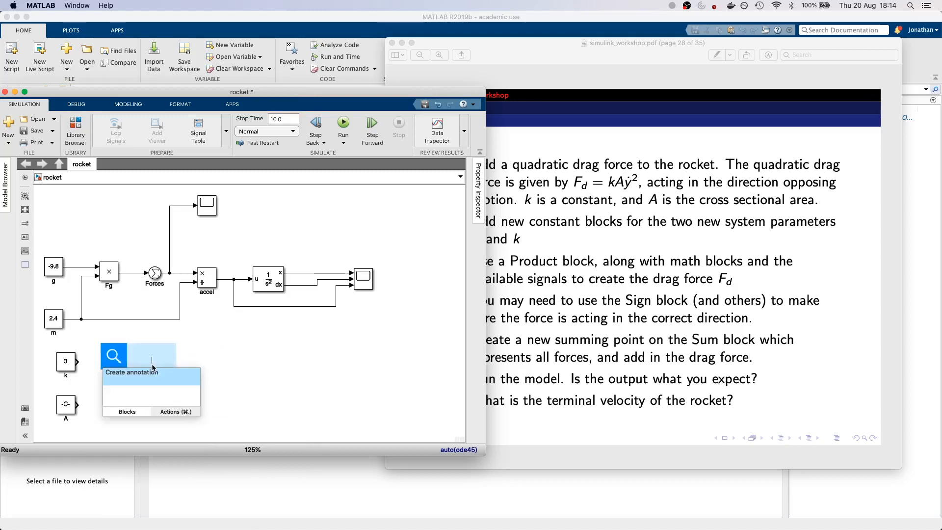
type("pro")
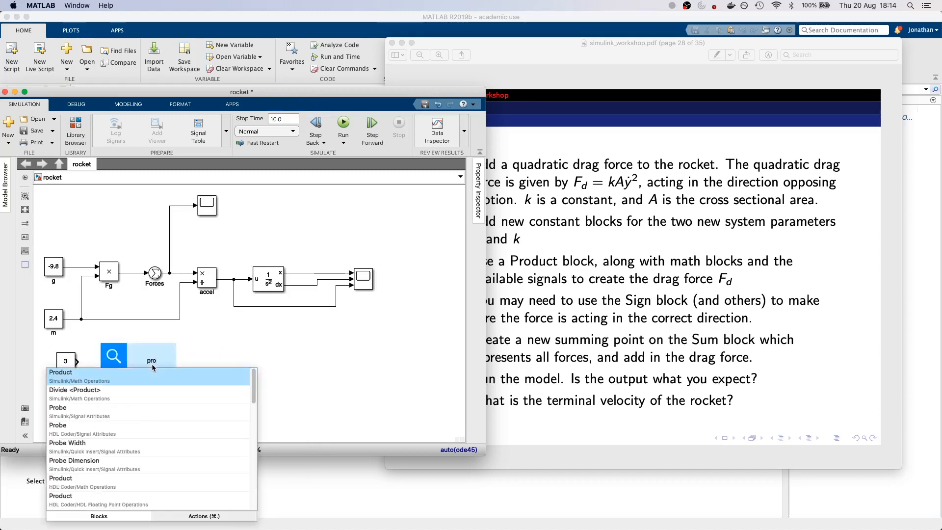
left_click(151, 371)
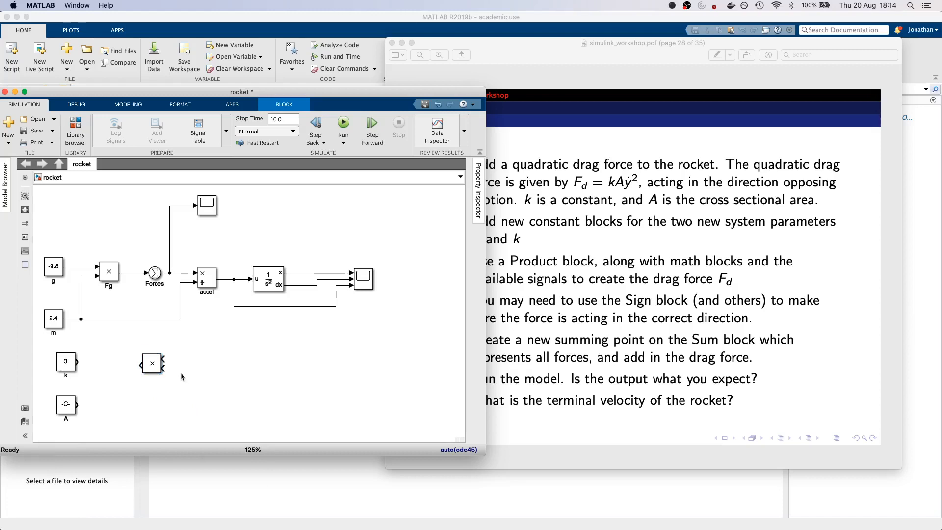
left_click_drag(157, 367, 192, 356)
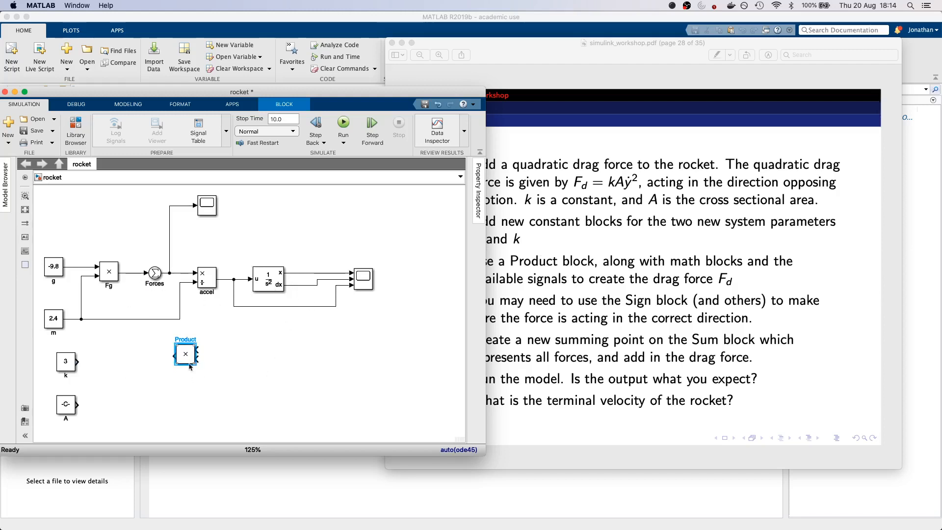
mouse_move(190, 364)
left_mouse_down()
mouse_move(212, 366)
mouse_move(194, 356)
left_mouse_up()
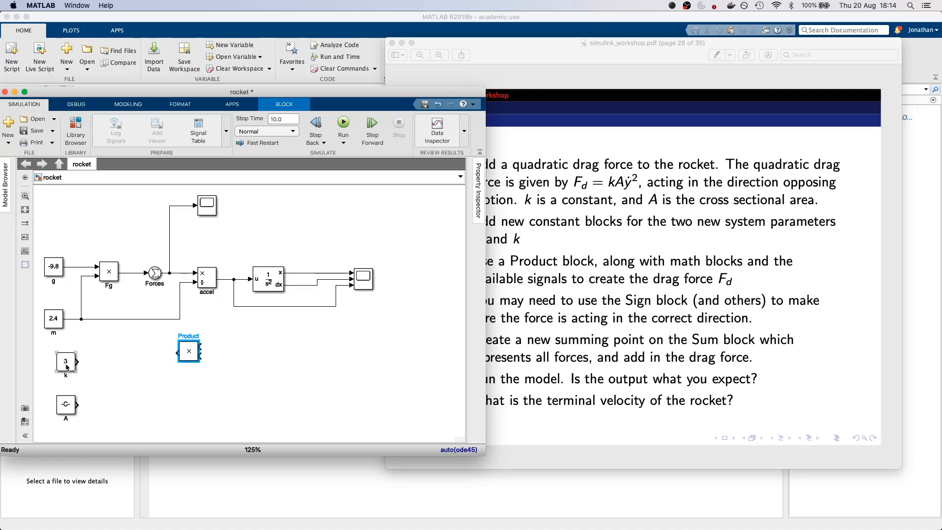
Step: Move the k and A blocks beside the new Product block and set the Product's number of inputs to 4
left_click_drag(67, 366, 214, 375)
left_click_drag(63, 411, 244, 359)
left_click(187, 357)
double_click(187, 357)
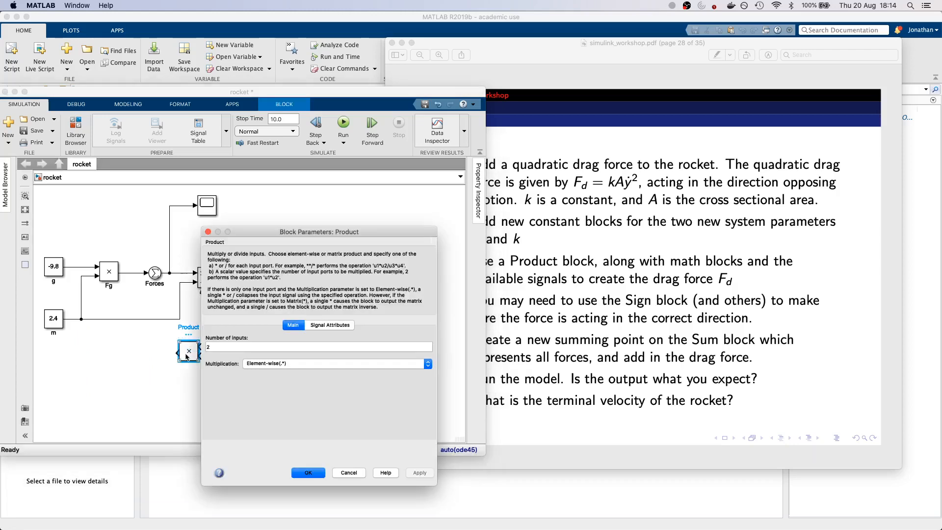
left_click(303, 350)
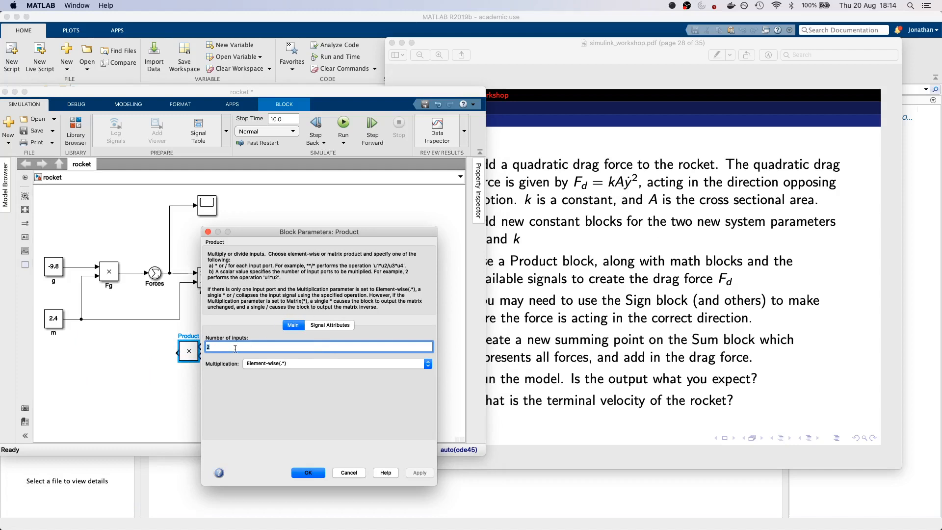
type("4")
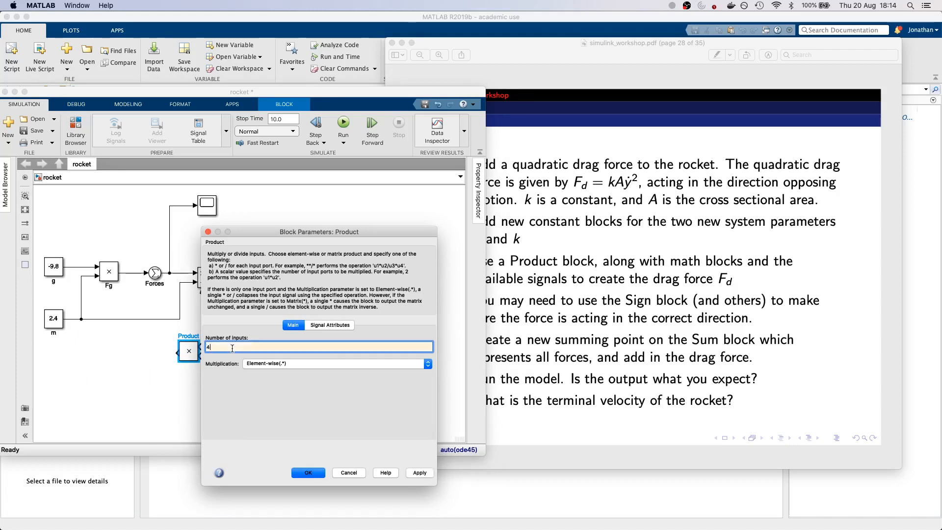
key("Return")
left_click(264, 387)
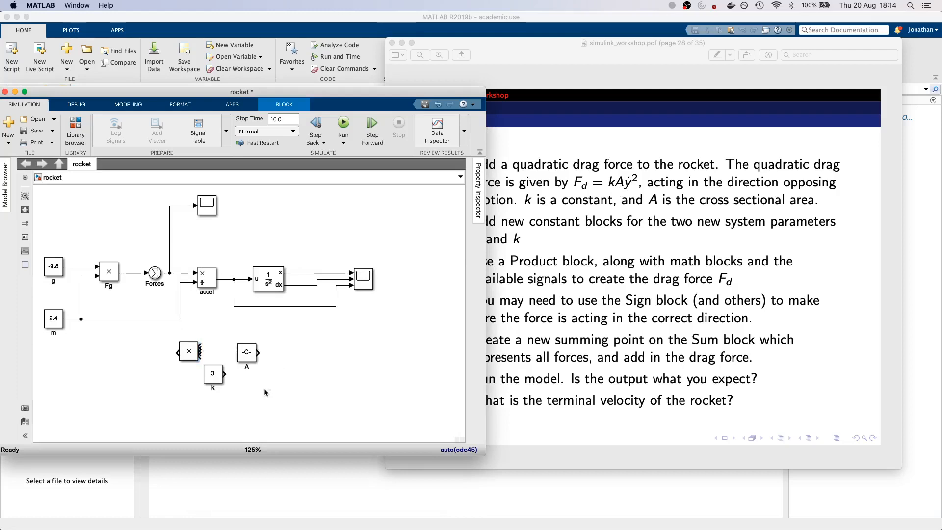
Step: Shift the Product block slightly left and add a second + to the Forces Sum block's list of signs
left_click_drag(196, 362, 186, 362)
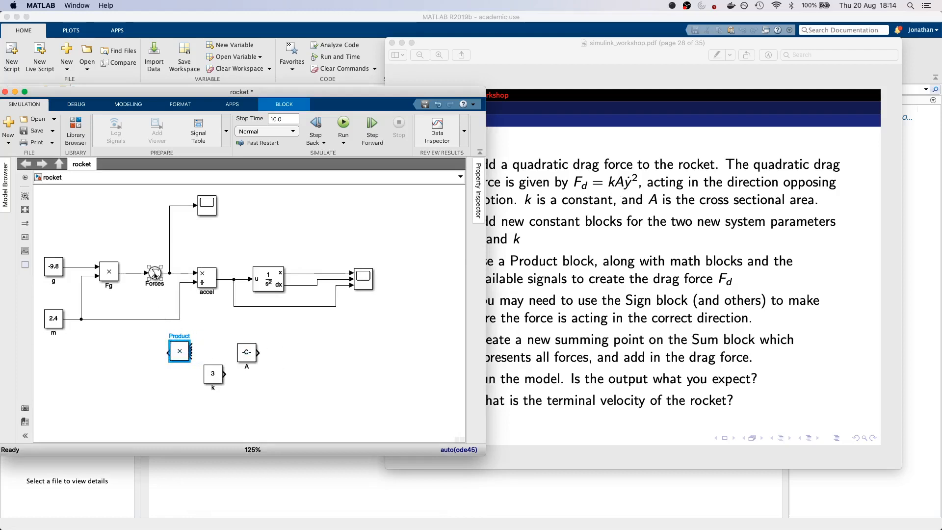
left_click(155, 274)
double_click(155, 274)
left_click(182, 271)
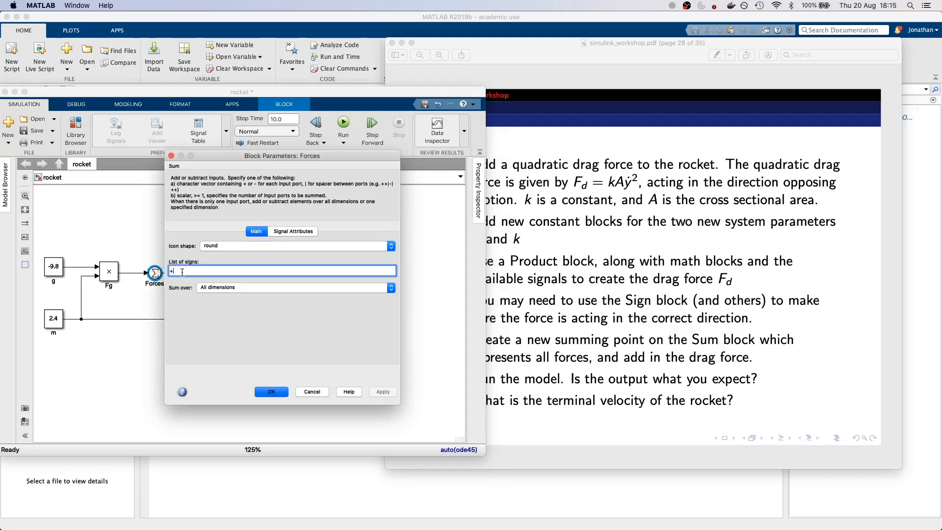
type("+")
key("Return")
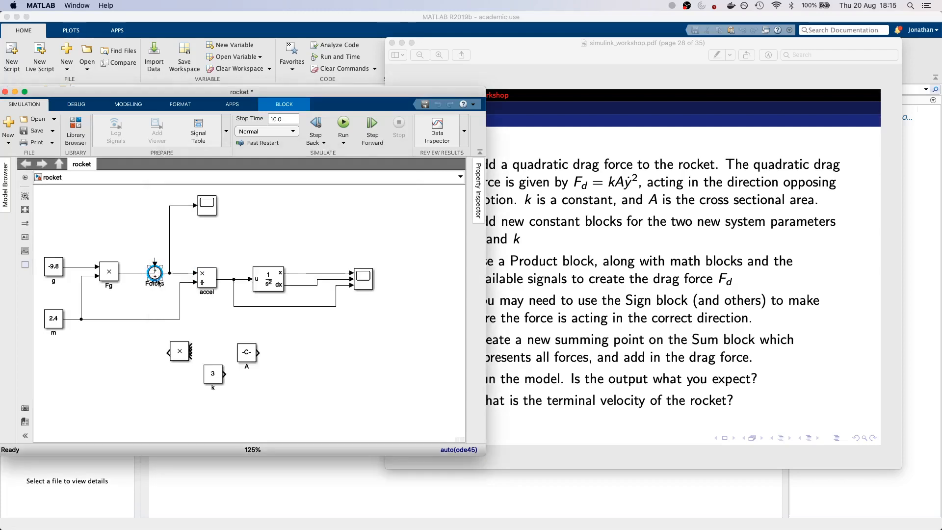
Step: Connect the Fg signal to the upper input of Forces and the new Product's output to its lower input
left_click_drag(155, 270, 143, 270)
left_click(155, 297)
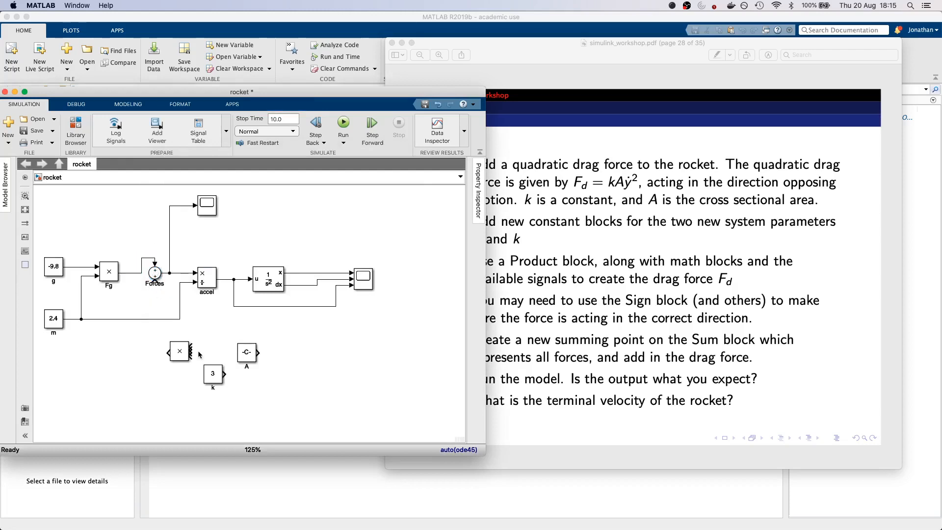
left_click_drag(165, 349, 155, 280)
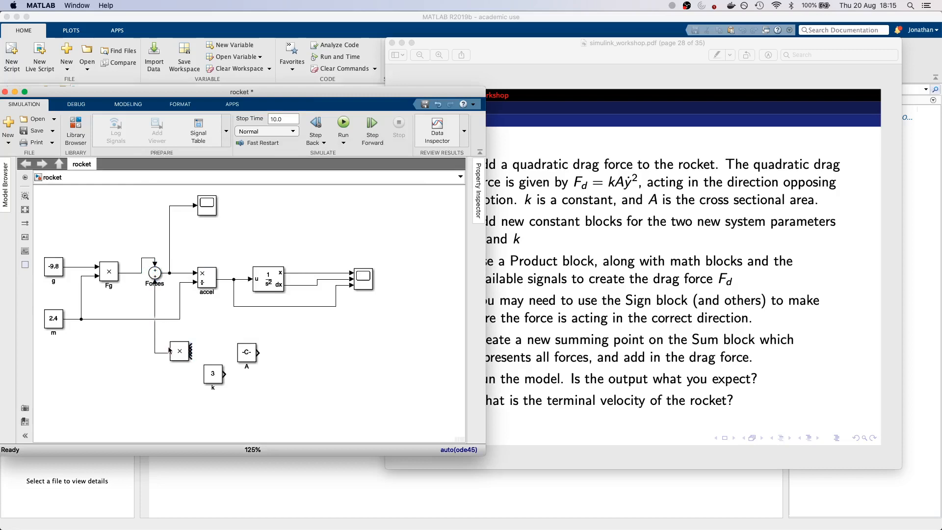
Step: Rename the new Product block as Fd
double_click(176, 351)
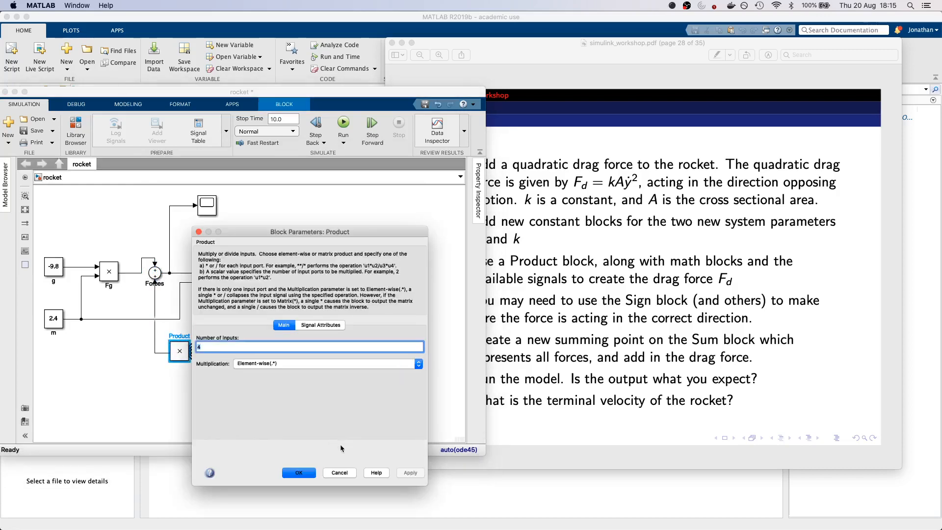
left_click(340, 472)
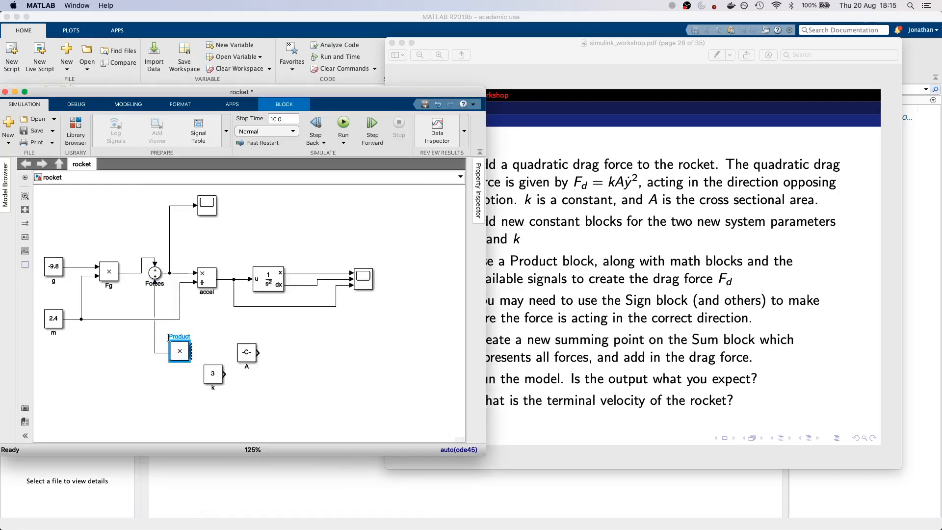
double_click(172, 336)
type("Fd")
left_click(218, 323)
Step: Wire the k block to the lowest input of Fd and the A block to the input above it
left_click(219, 381)
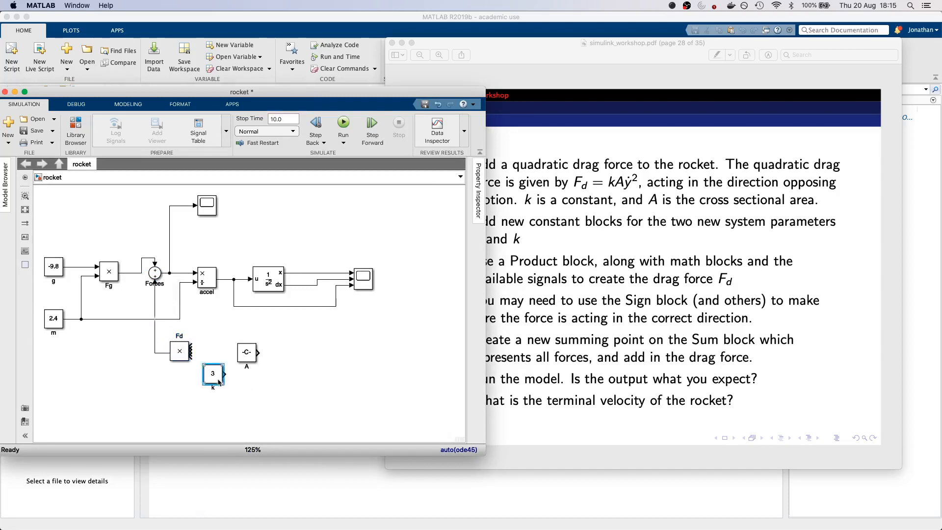
mouse_move(219, 381)
left_mouse_down()
mouse_move(219, 398)
mouse_move(199, 344)
mouse_move(191, 356)
left_mouse_up()
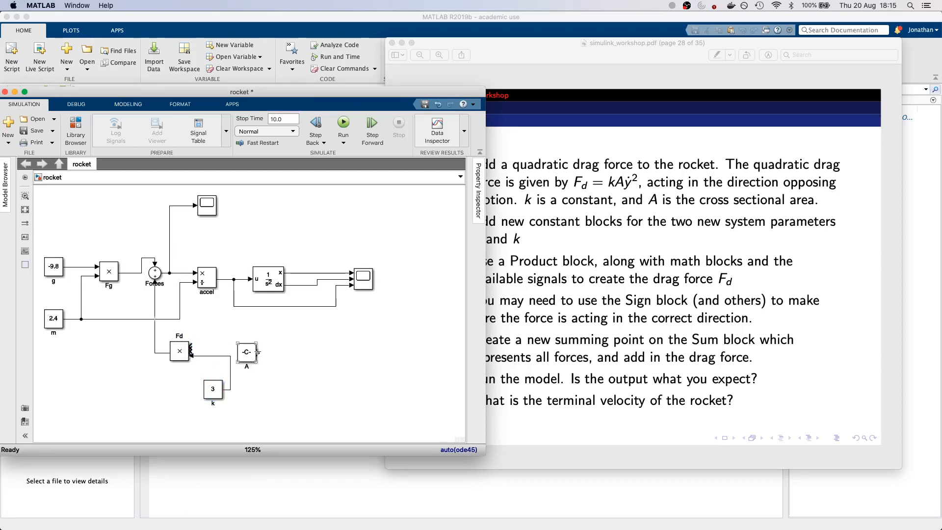
left_click_drag(258, 353, 191, 353)
left_click(246, 356)
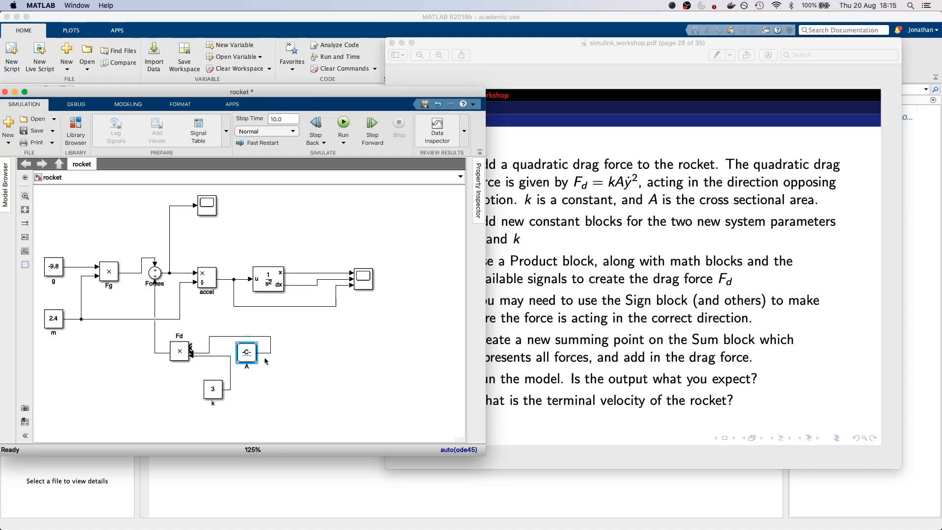
Step: Move the k and A blocks below the Fd inputs and rotate both so their outputs point upward
left_click_drag(216, 393, 216, 418)
key("ctrl+r")
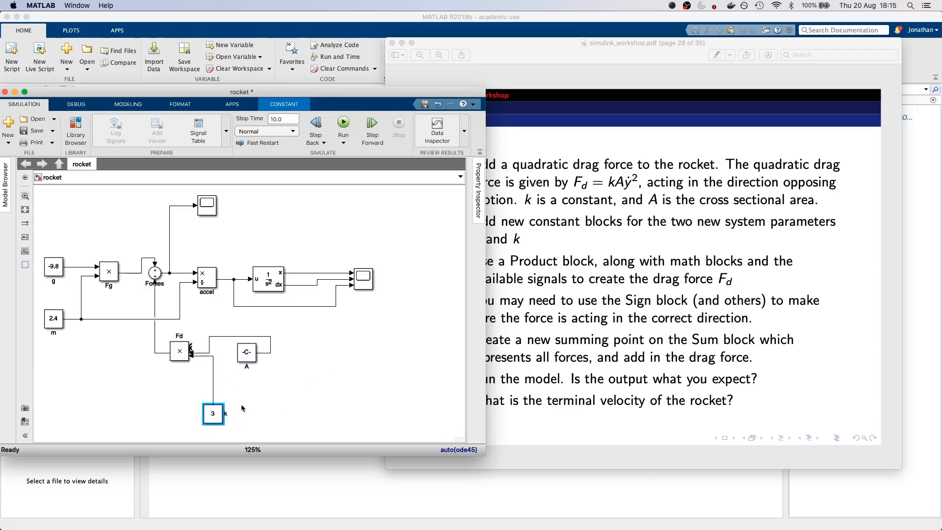
left_click_drag(246, 352, 253, 399)
key("ctrl+r")
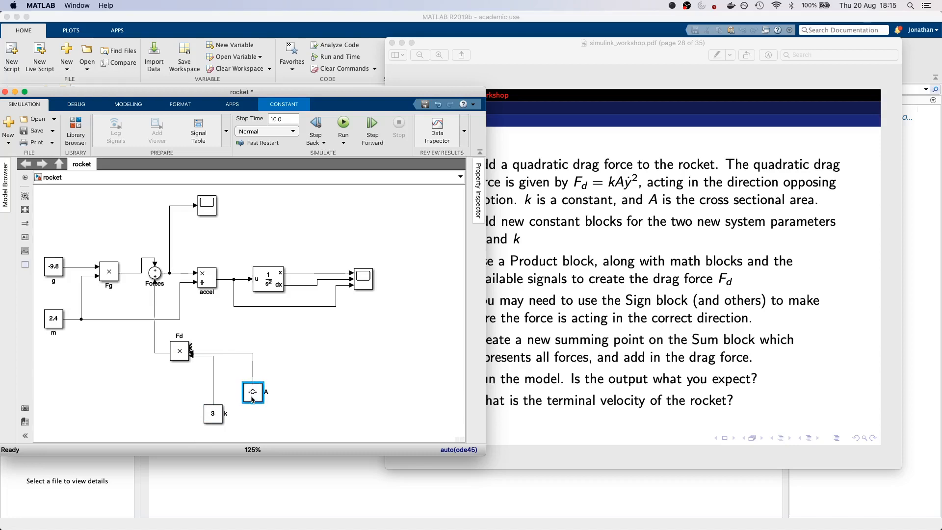
left_click(311, 330)
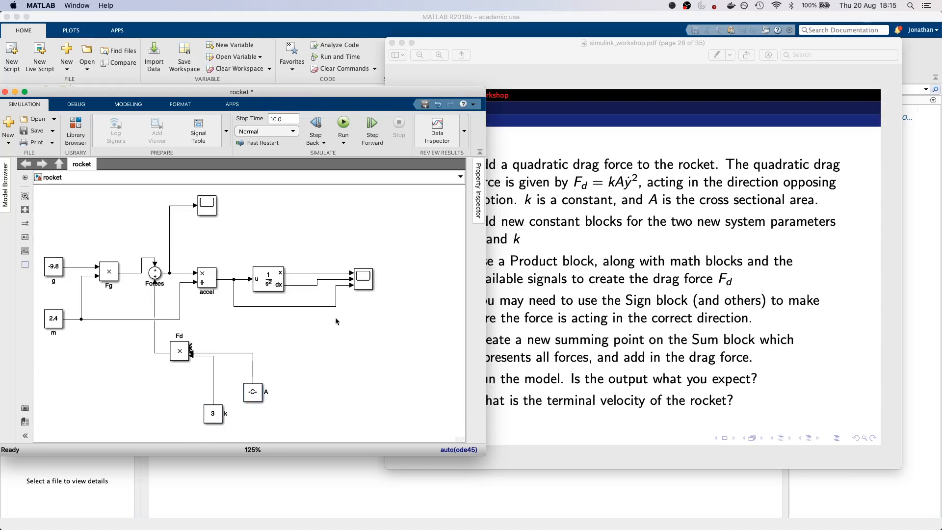
Step: Add a Square block to the right of Fd, flipped so that its output faces left
double_click(276, 340)
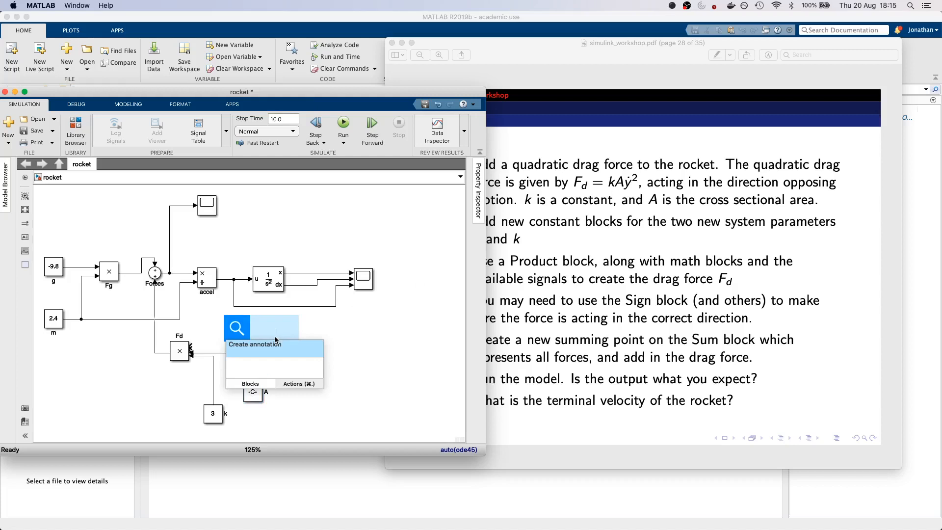
type("square")
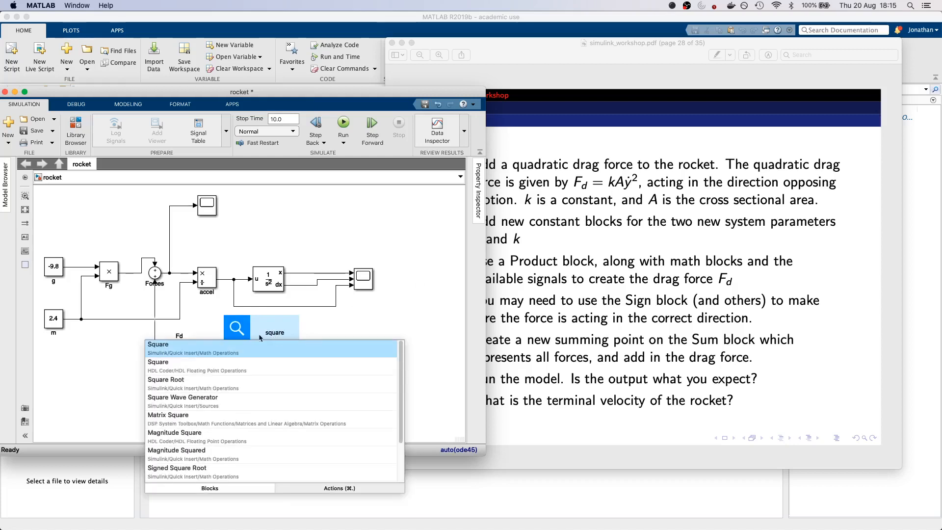
key("Return")
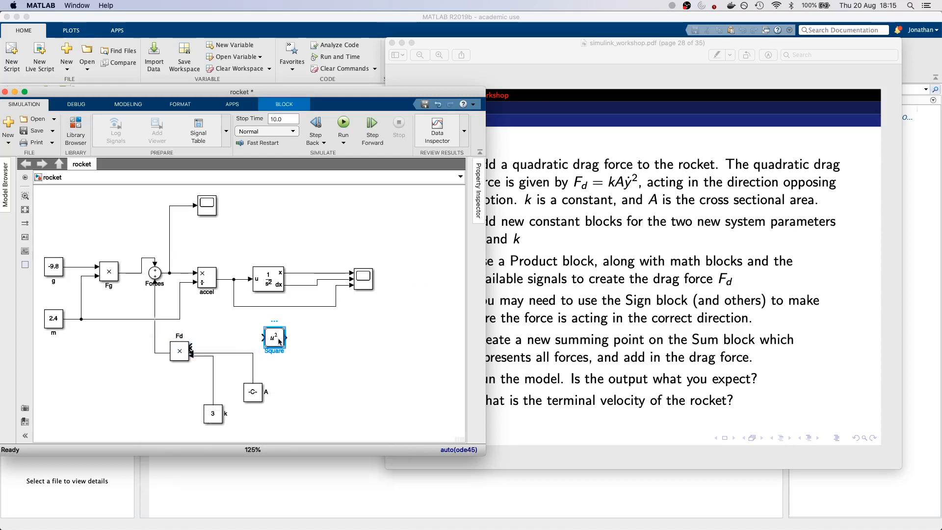
left_click(325, 340)
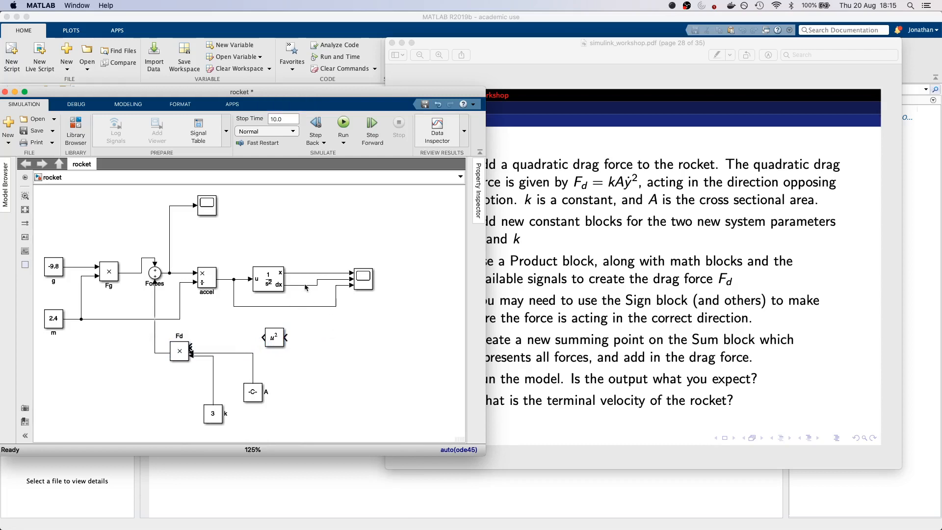
Step: Branch the dx velocity signal into the Square block, connect its output to Fd, and reposition the block slightly lower
left_click_drag(304, 285, 287, 337)
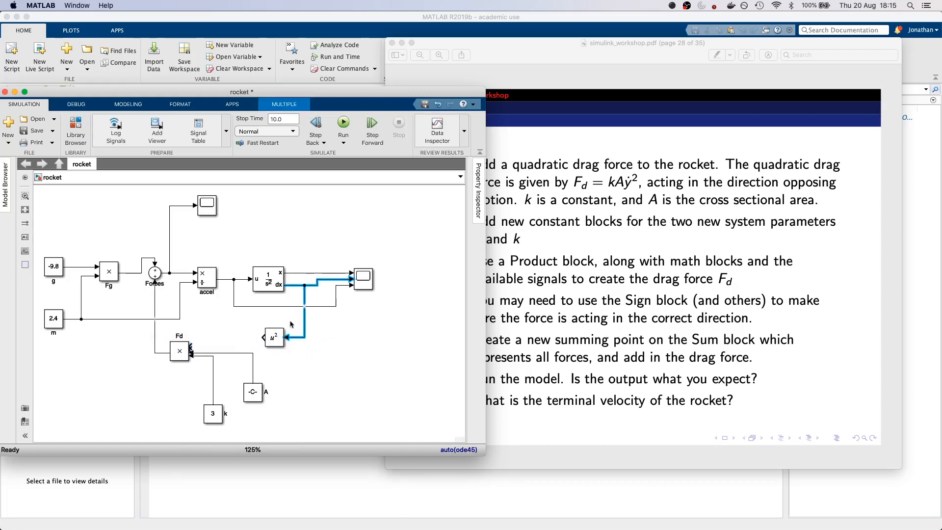
left_click_drag(263, 338, 191, 349)
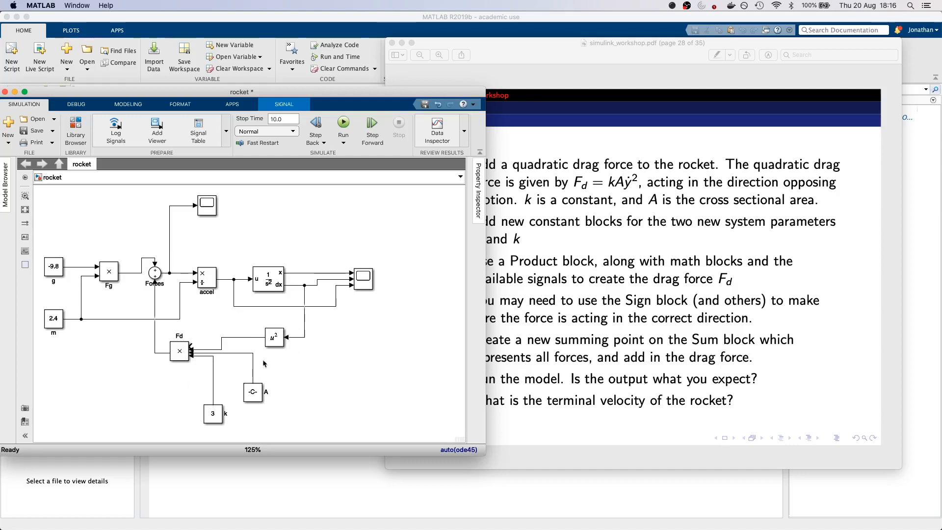
left_click_drag(275, 344, 284, 354)
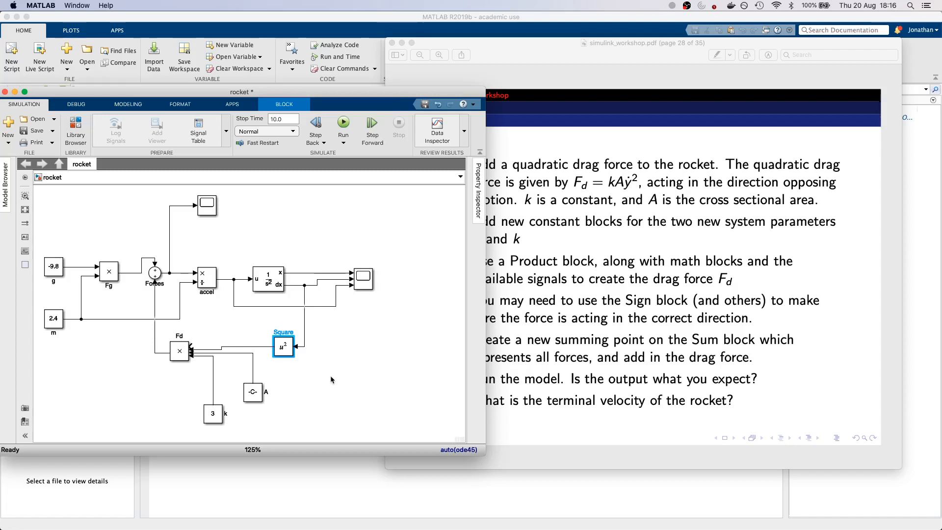
Step: Add a left-facing Sign block above the Square block and feed it from a branch of the dx velocity signal
double_click(249, 323)
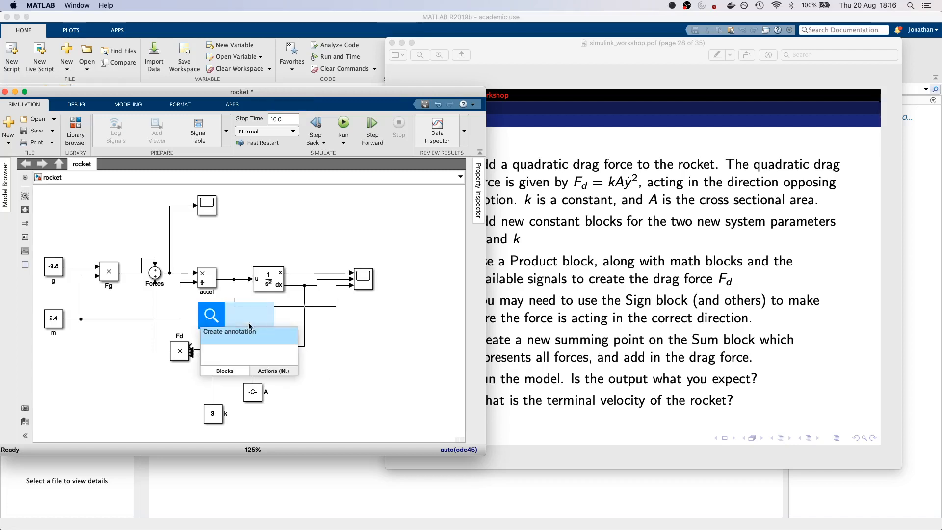
type("sig")
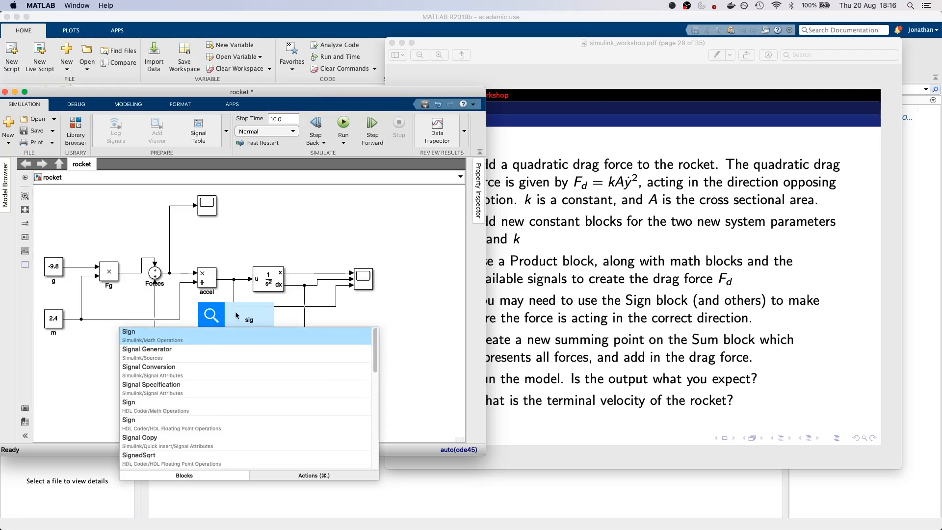
left_click(212, 337)
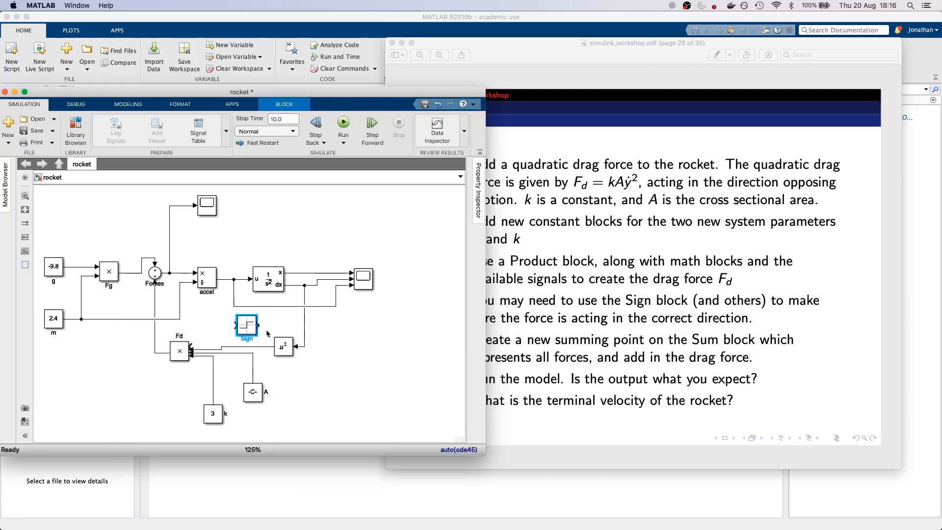
key("super+r")
key("super+r")
left_click_drag(304, 325, 252, 325)
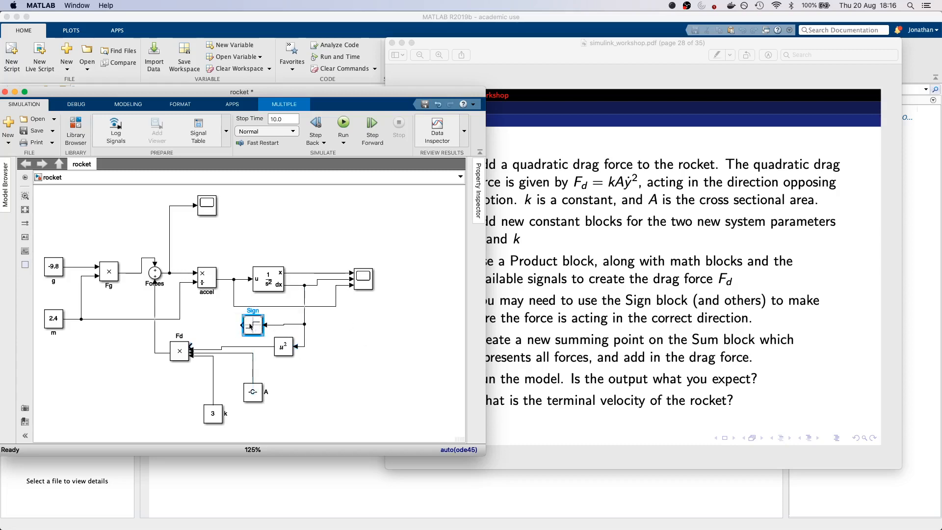
Step: Add a left-facing Gain block fed by the Sign block and connect its output to the Fd product block
double_click(226, 328)
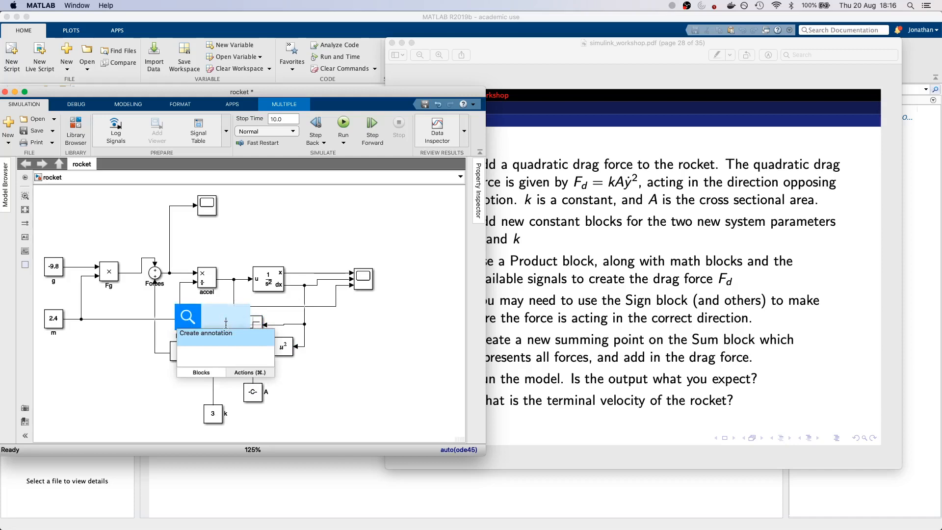
type("gain")
left_click(223, 333)
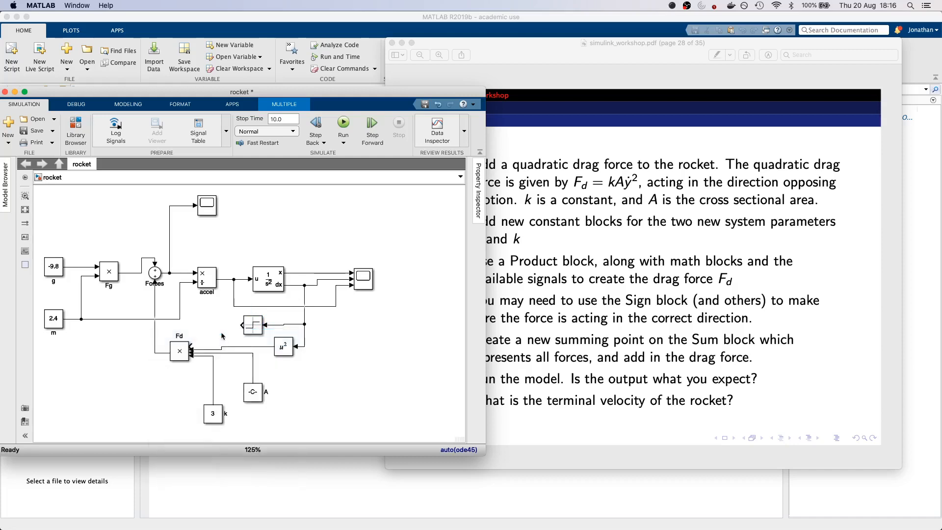
double_click(223, 325)
left_click(384, 414)
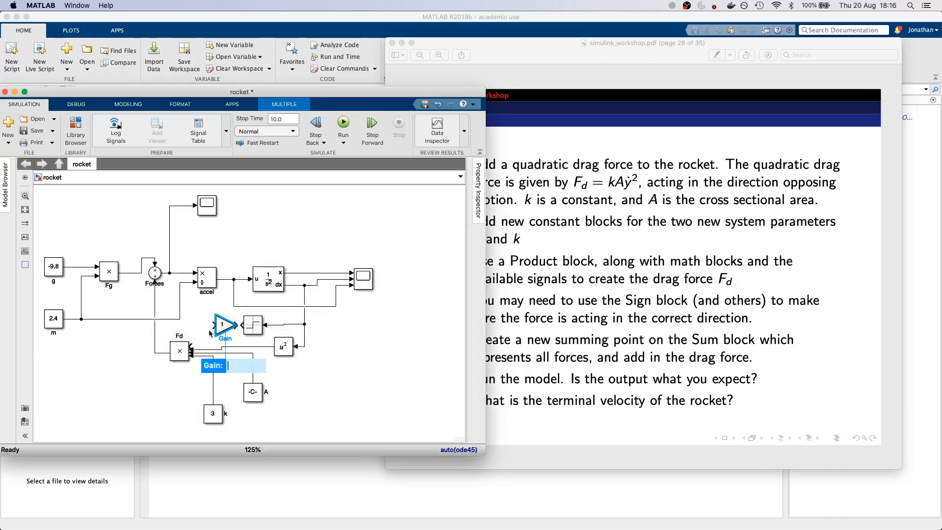
left_click(225, 330)
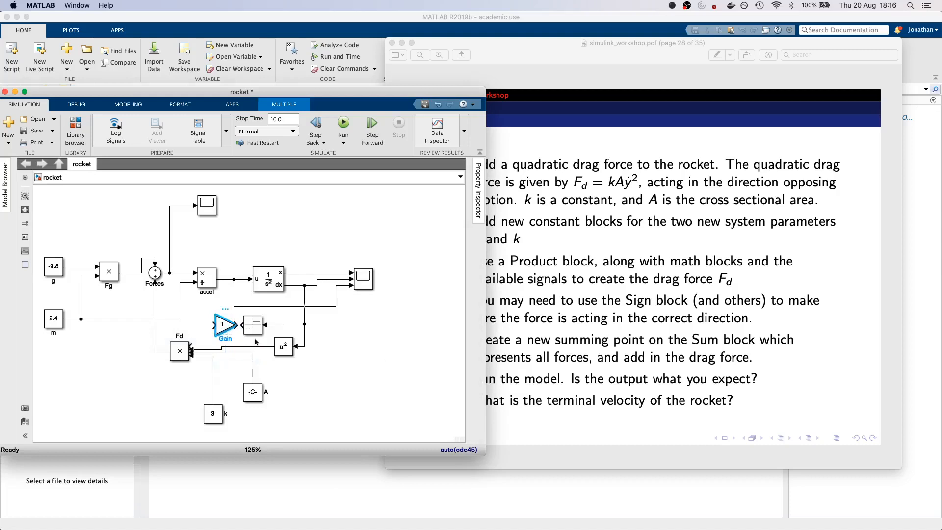
key("ctrl+i")
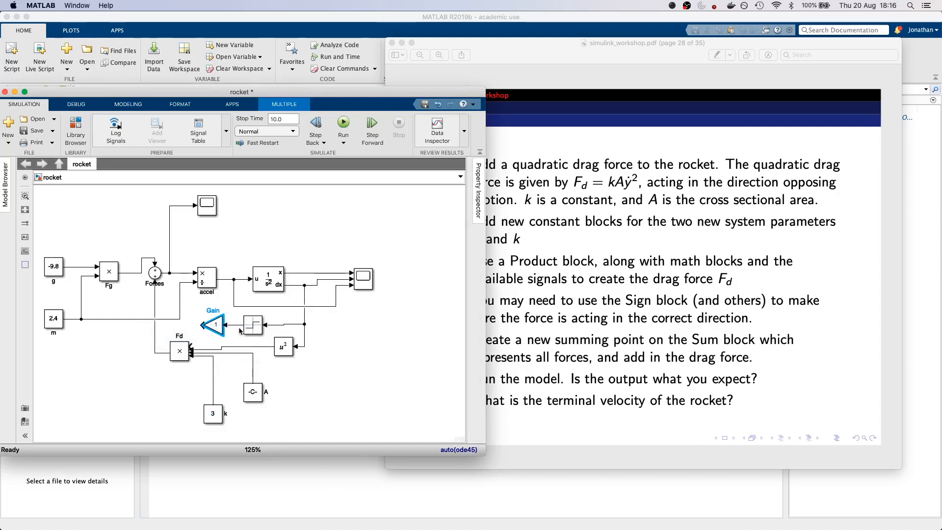
left_click_drag(220, 329, 191, 342)
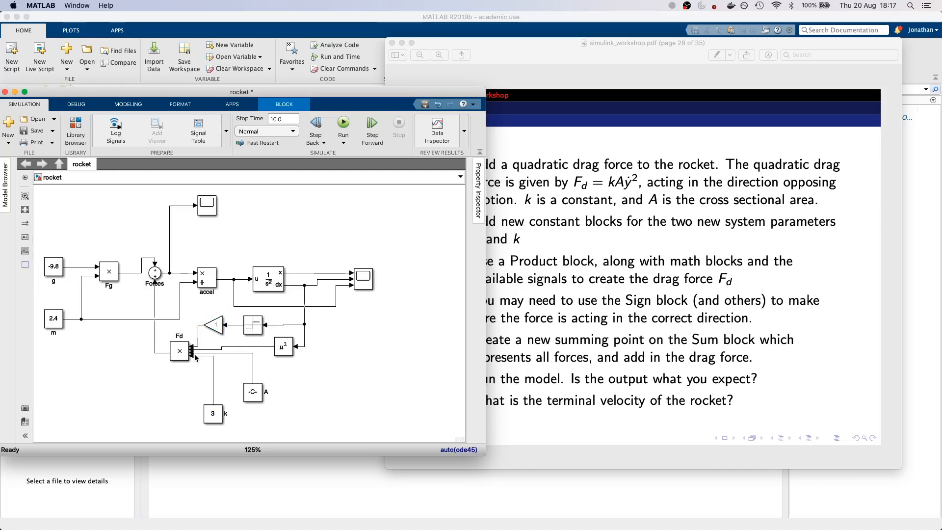
Step: Set the gain of the new Gain block to -1
left_click(217, 325)
double_click(217, 325)
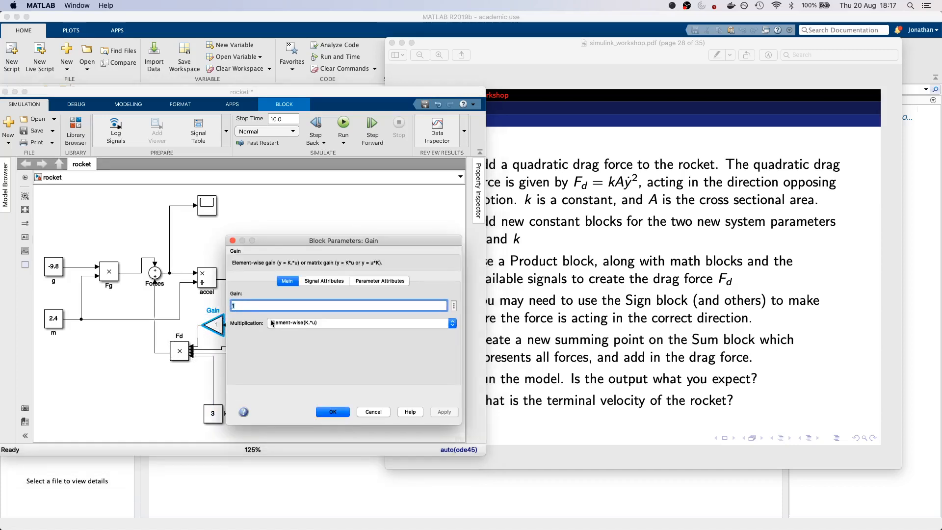
type("-1")
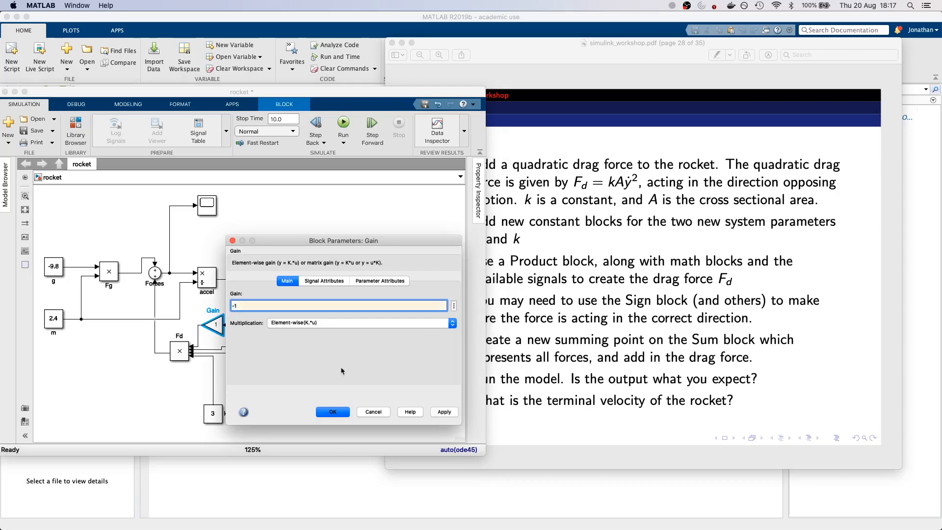
left_click(333, 412)
left_click(356, 360)
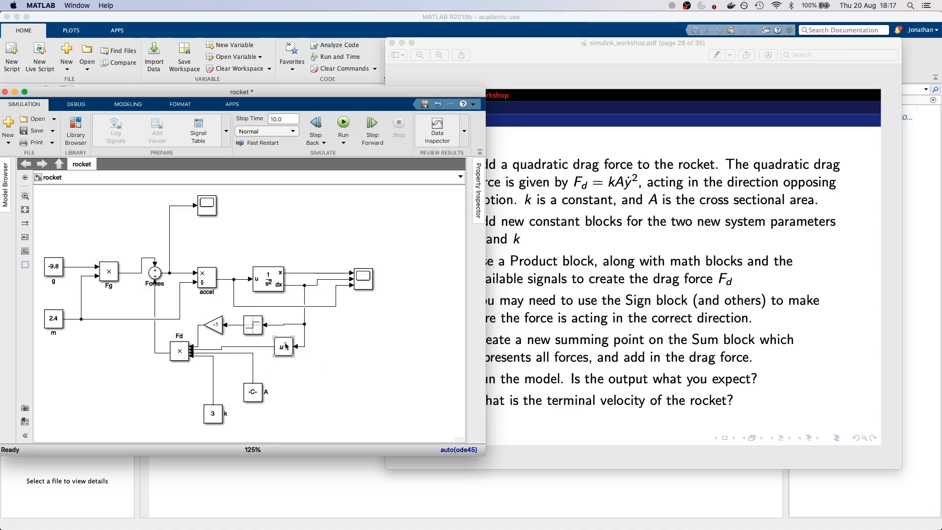
Step: Tidy the drag force layout by shifting the Square, Sign and Gain blocks slightly right and the Square and A blocks slightly down
left_click(294, 352)
left_click_drag(288, 352, 294, 356)
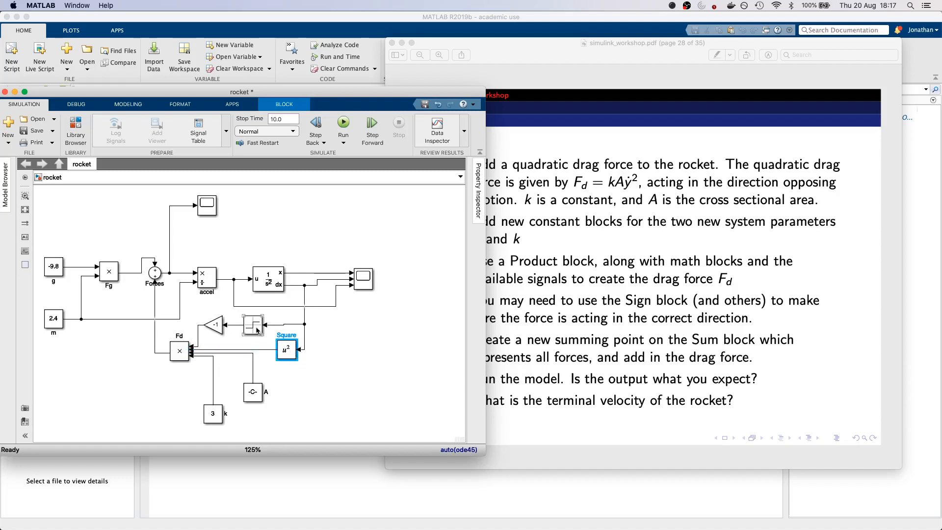
mouse_move(249, 329)
left_mouse_down()
mouse_move(258, 328)
mouse_move(231, 329)
left_mouse_up()
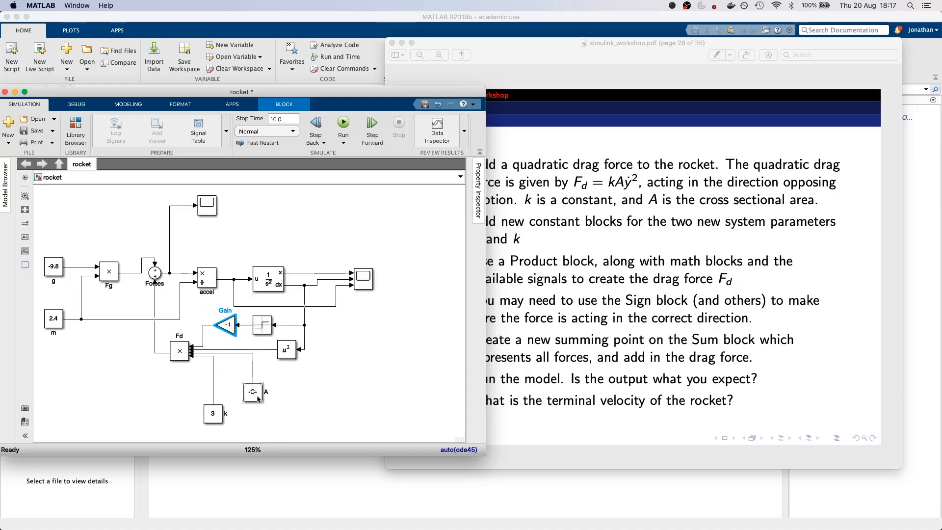
left_click_drag(255, 397, 256, 400)
left_click(321, 396)
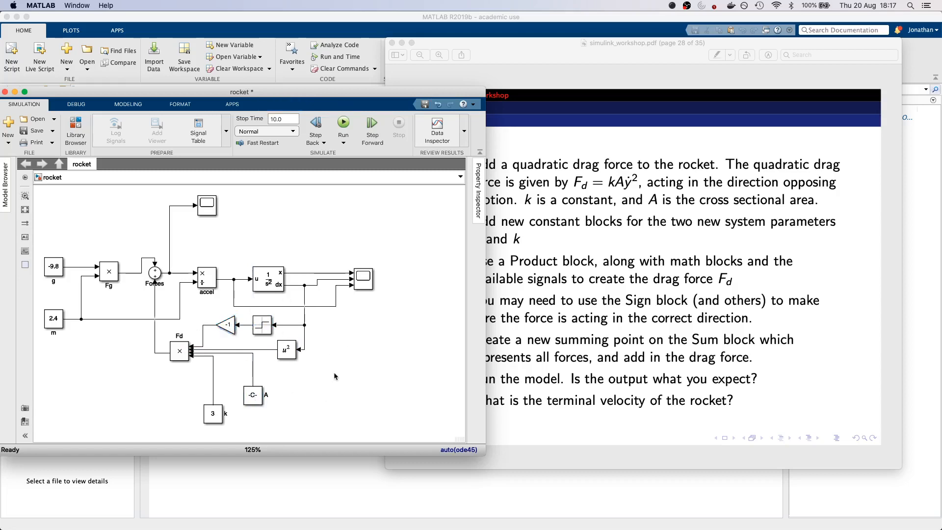
left_click(288, 355)
left_click_drag(287, 353, 291, 353)
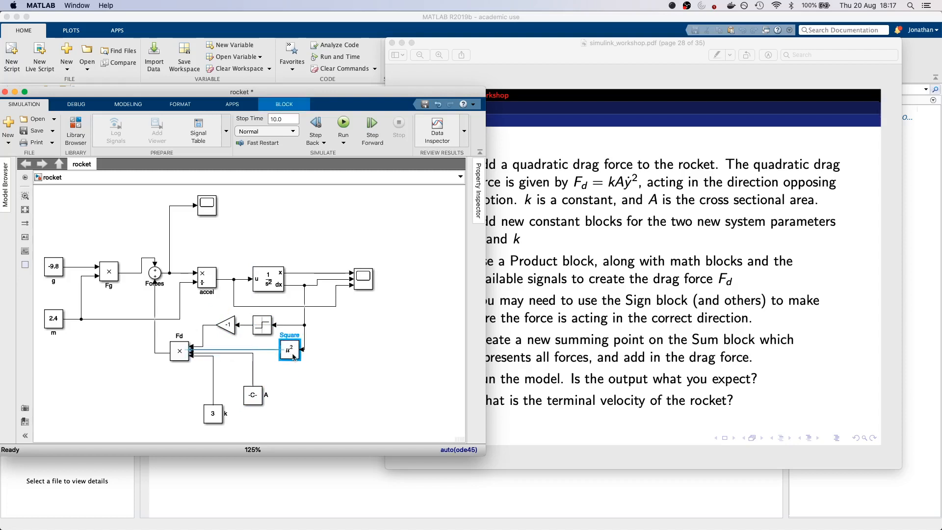
left_click(359, 383)
Step: Open the scope showing position, velocity and acceleration, run the simulation, and move the plot window so all curves are visible
double_click(363, 277)
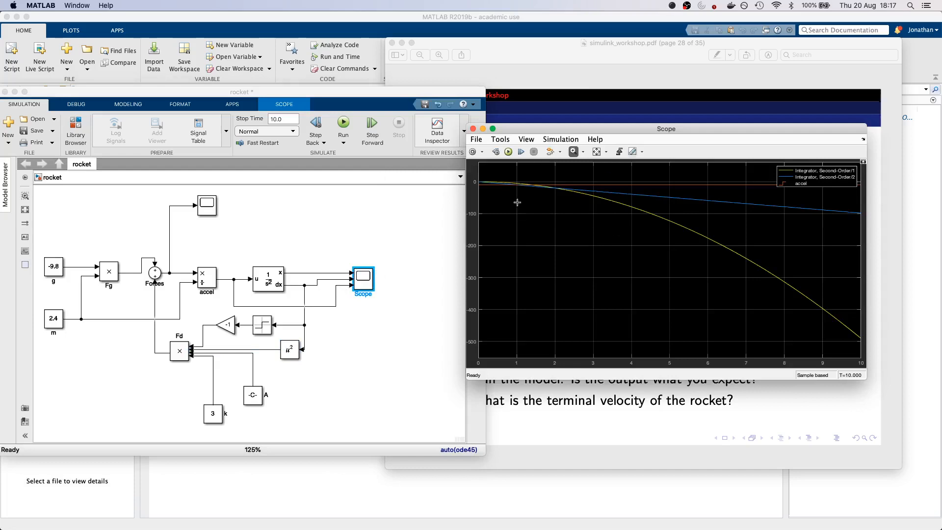
left_click(343, 122)
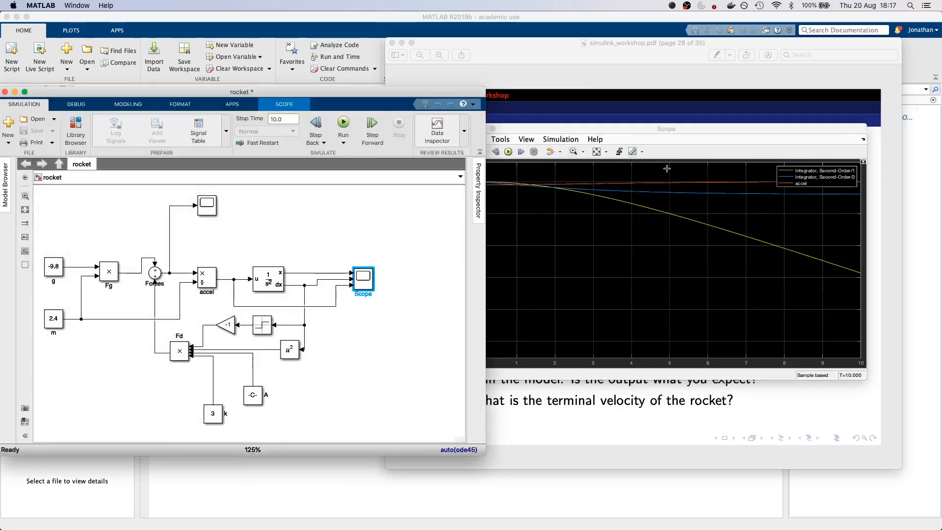
left_click_drag(654, 130, 532, 139)
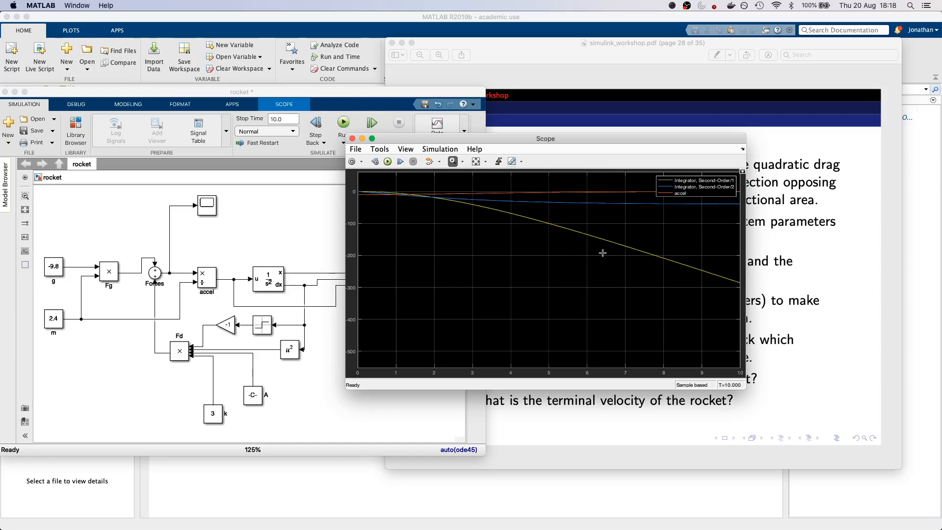
Step: Set the constant value of the k block to 10
left_click(134, 356)
double_click(216, 413)
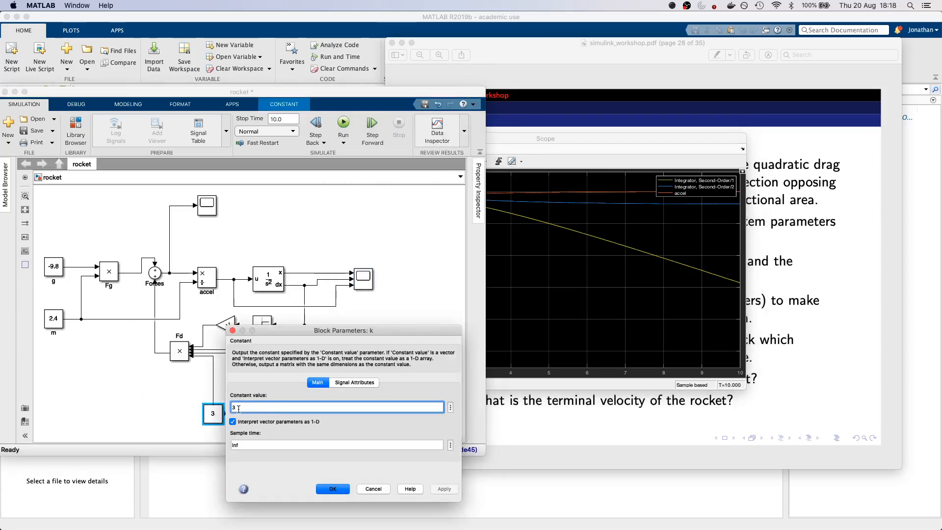
left_click_drag(239, 409, 173, 409)
type("10")
key("ctrl+Up")
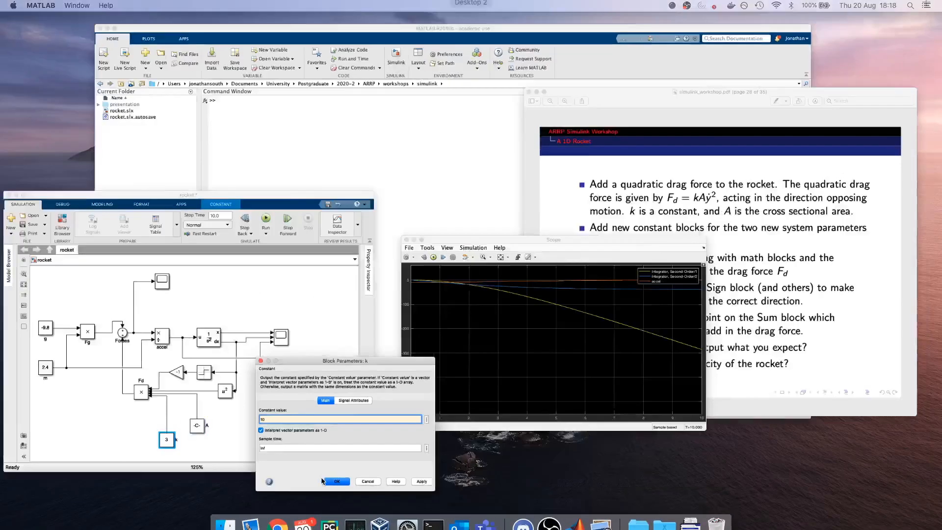
left_click(322, 481)
left_click(331, 484)
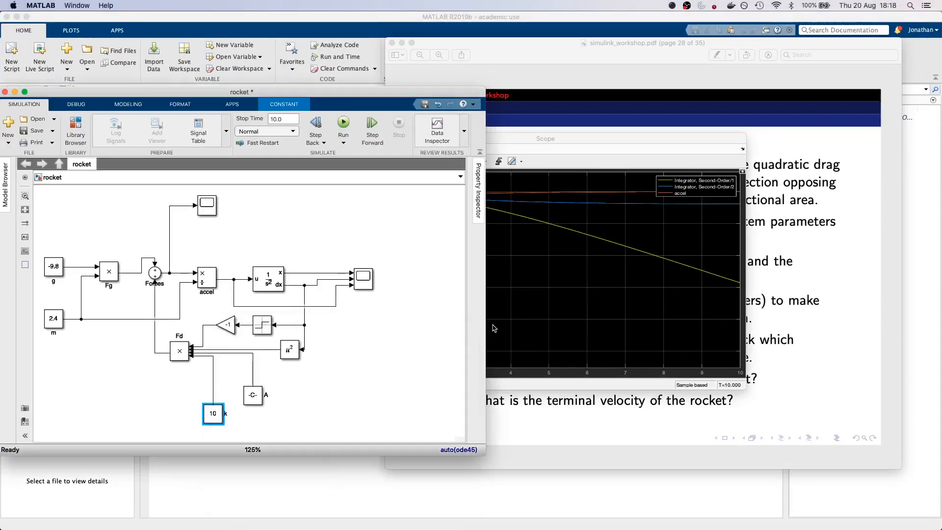
Step: Rerun the simulation from the position, velocity and acceleration scope and zoom in on the velocity and acceleration curves
left_click(566, 141)
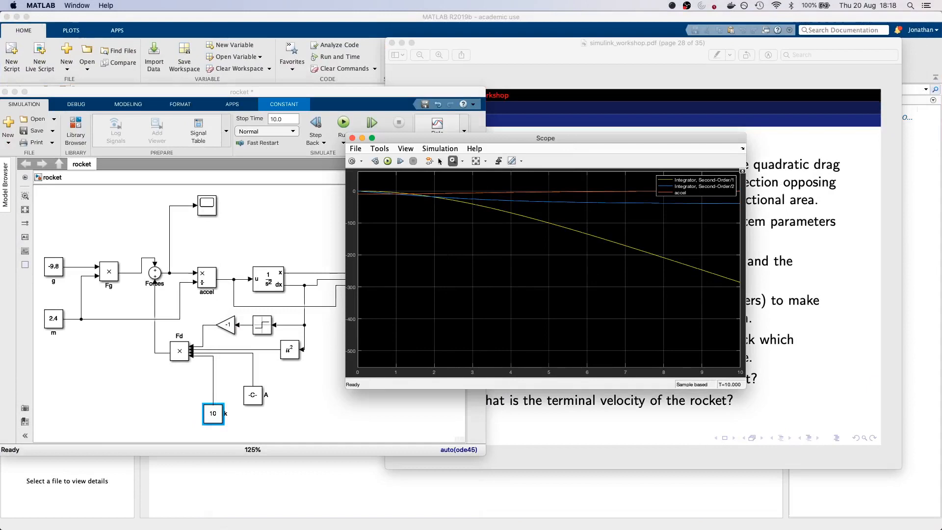
left_click(388, 161)
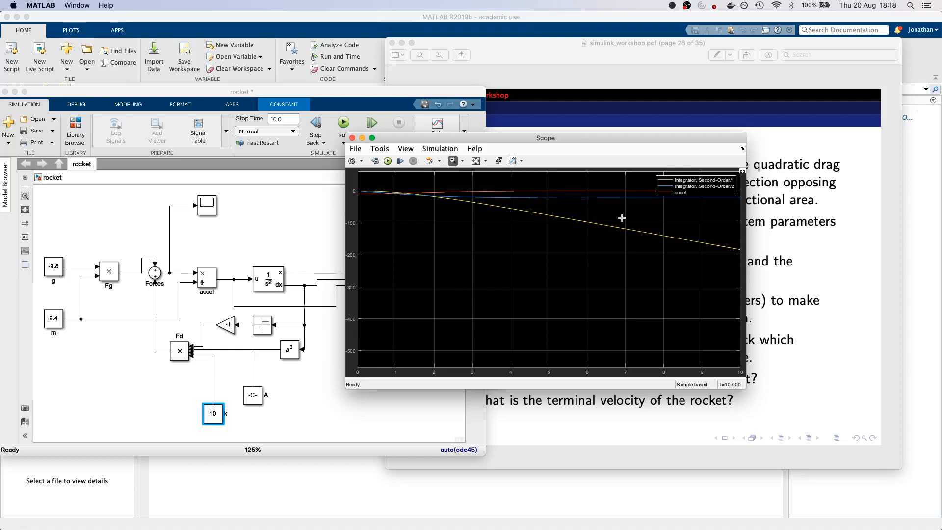
left_click_drag(736, 212, 311, 189)
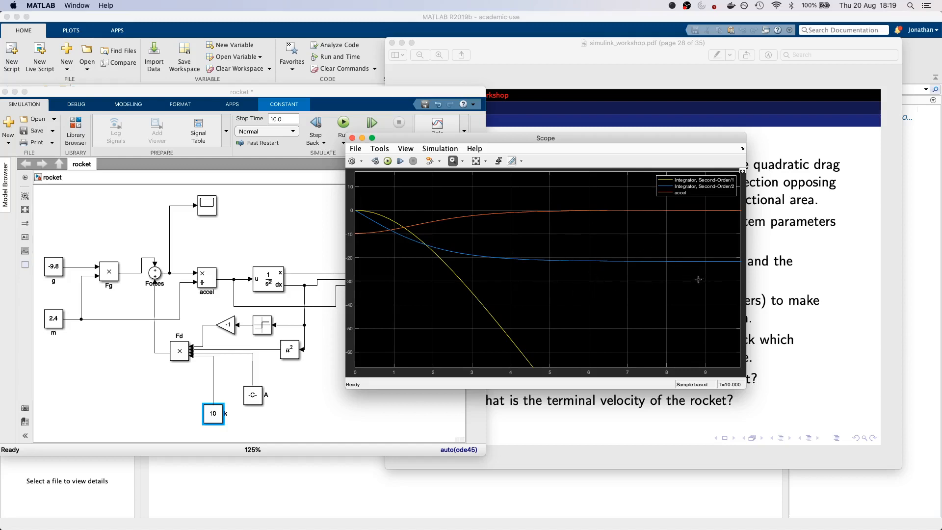
Step: Examine the total force curve in the scope fed by the Forces sum, rerunning the simulation, and close that scope
left_click(248, 225)
double_click(205, 204)
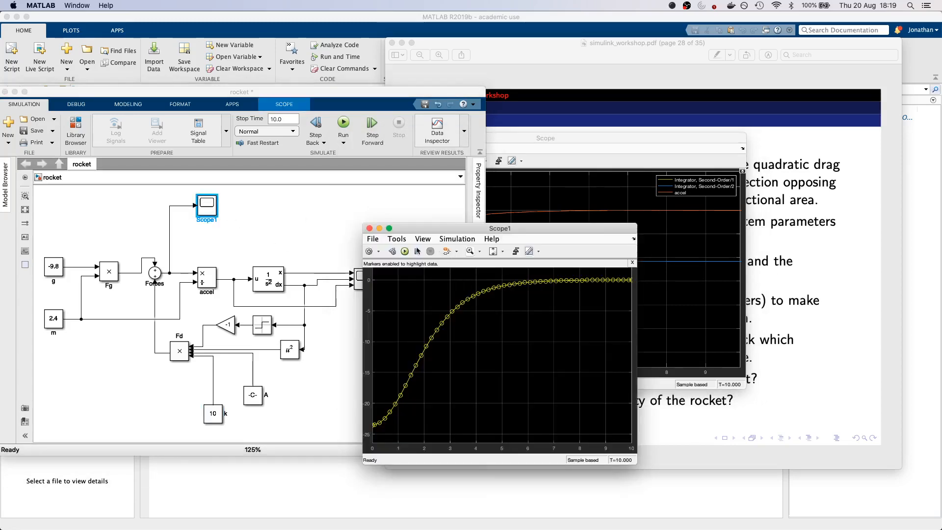
left_click(405, 251)
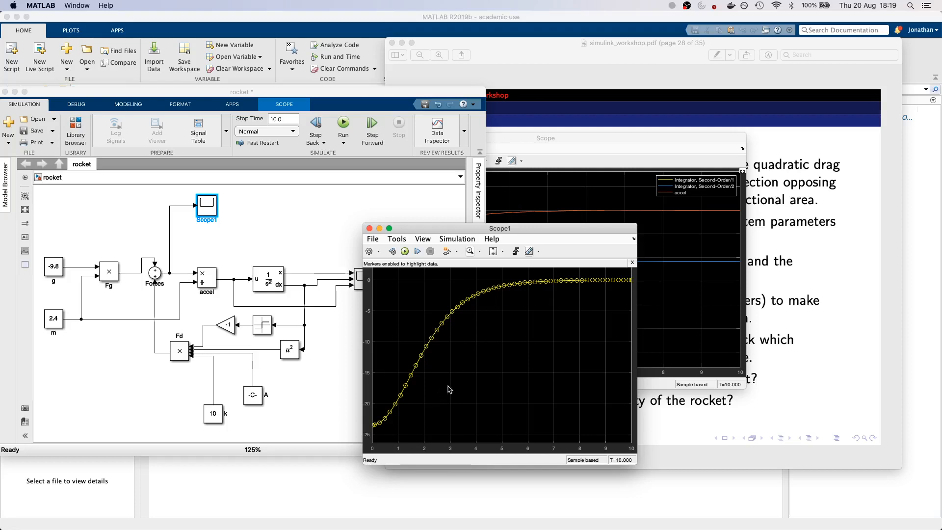
left_click(355, 273)
left_click(553, 238)
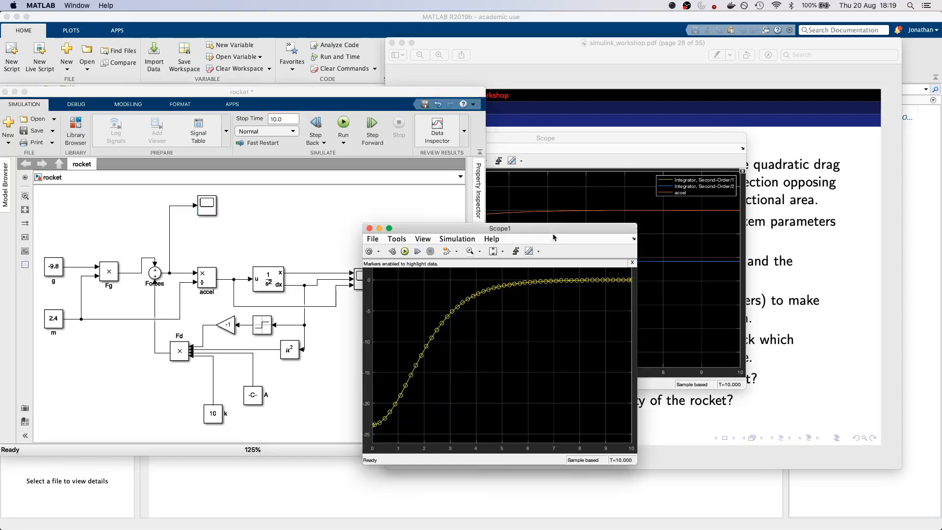
left_click(370, 228)
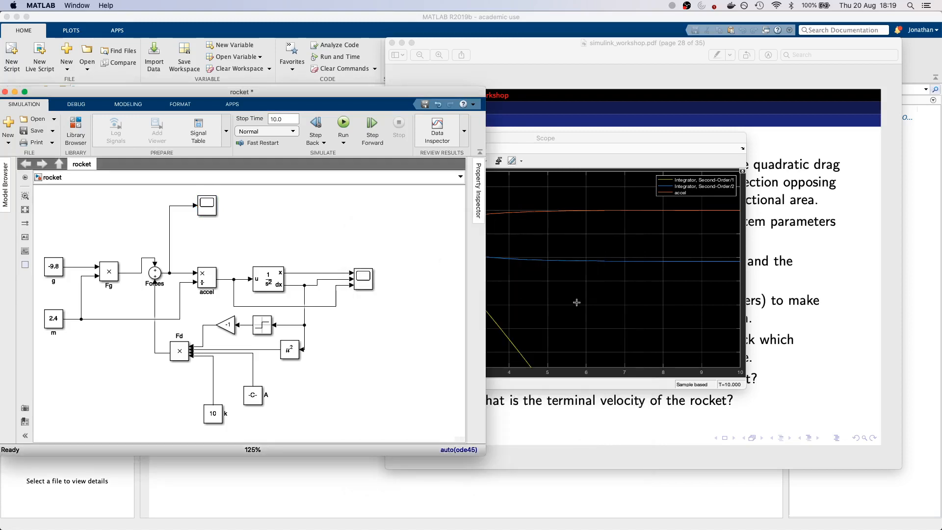
Step: Read the next exercise on page 29 of simulink_workshop.pdf in Preview and return to the rocket model
left_click(791, 300)
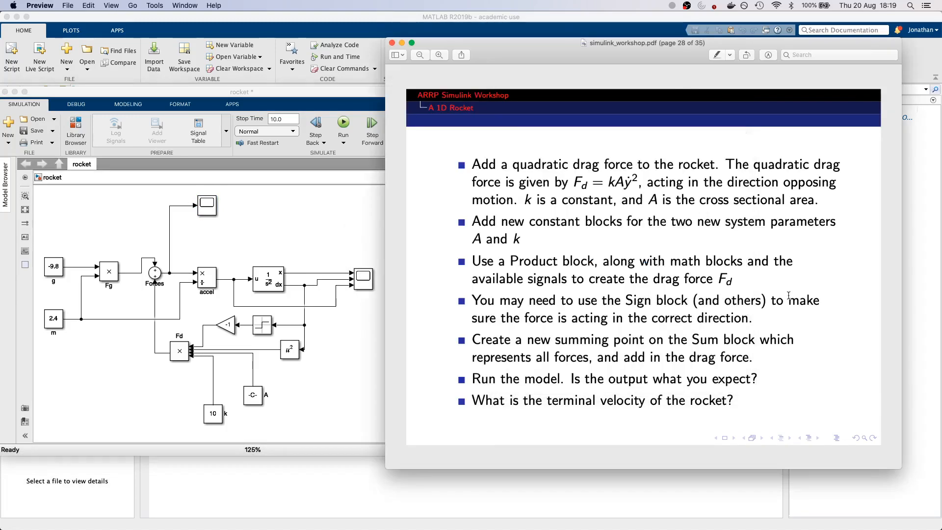
key("Down")
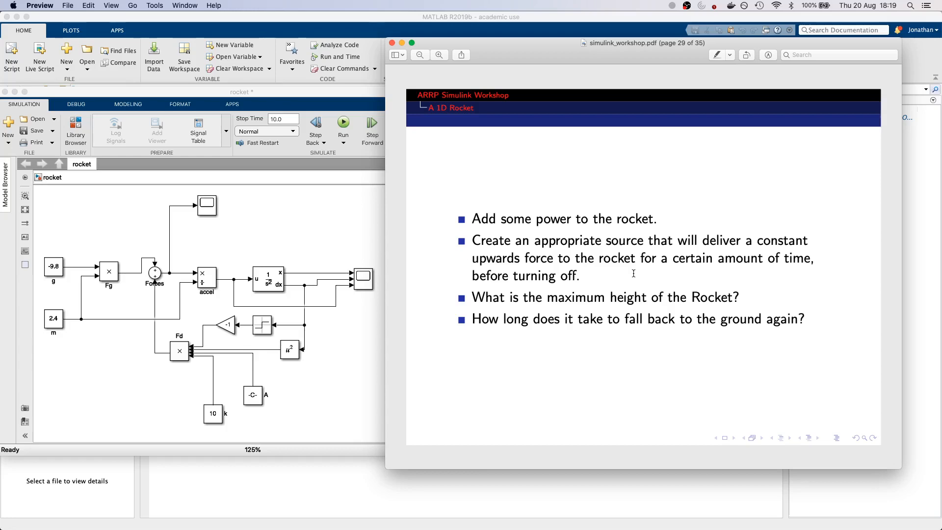
left_click(115, 220)
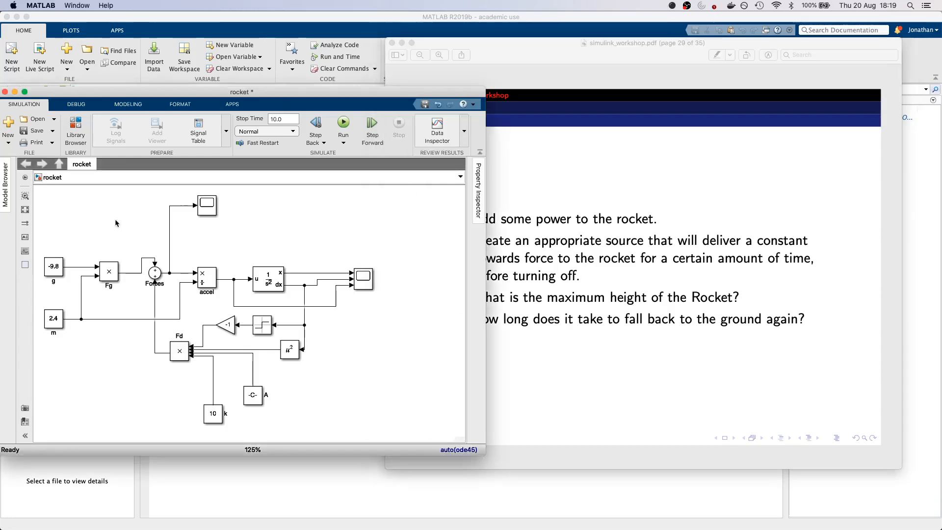
Step: Add a Pulse Generator block in the empty area above the g and Fg blocks
double_click(90, 199)
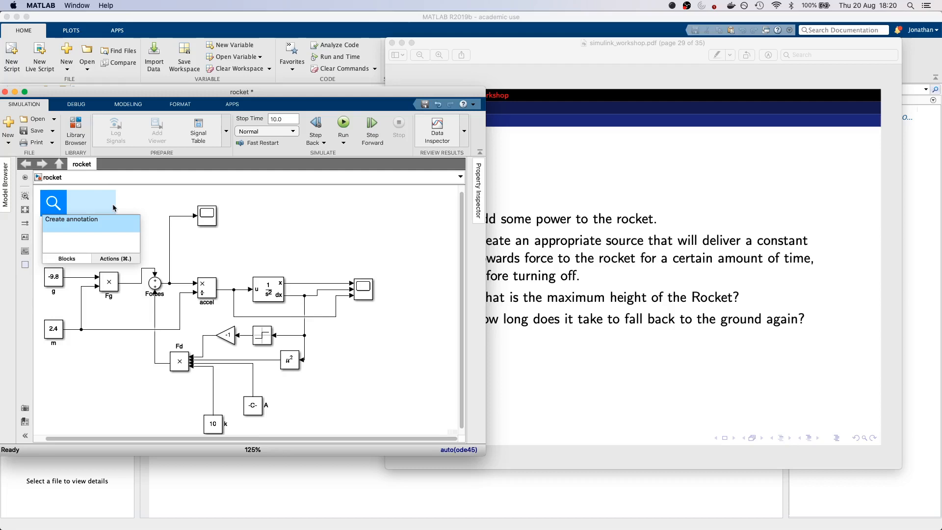
type("pu")
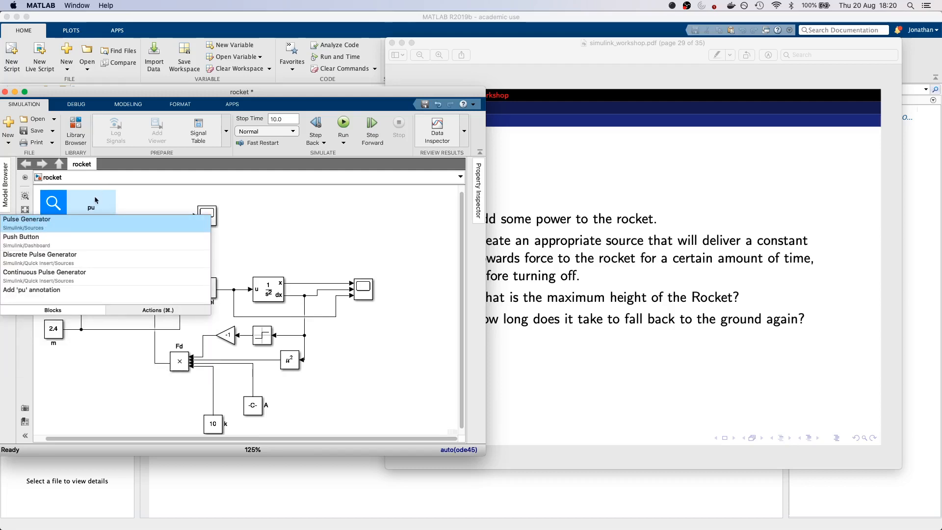
left_click(86, 224)
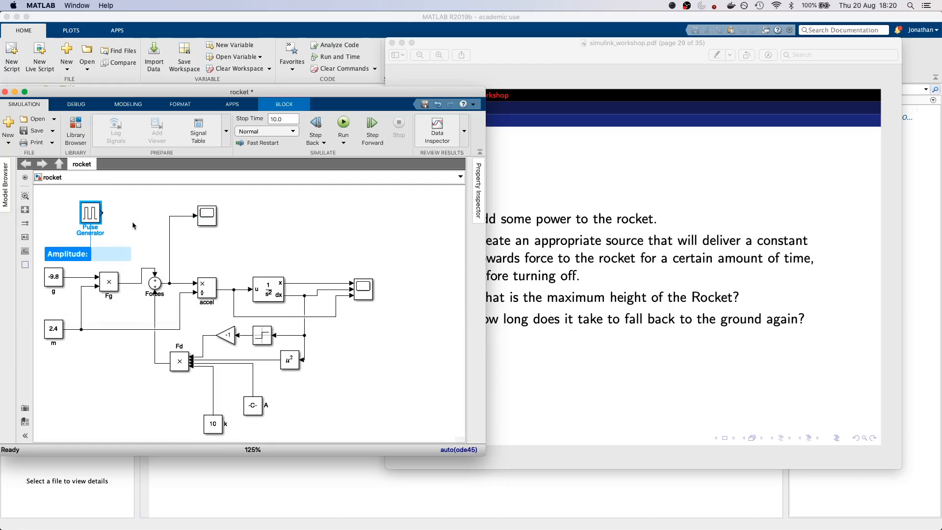
Step: Set the Pulse Generator block's amplitude to 50
double_click(91, 222)
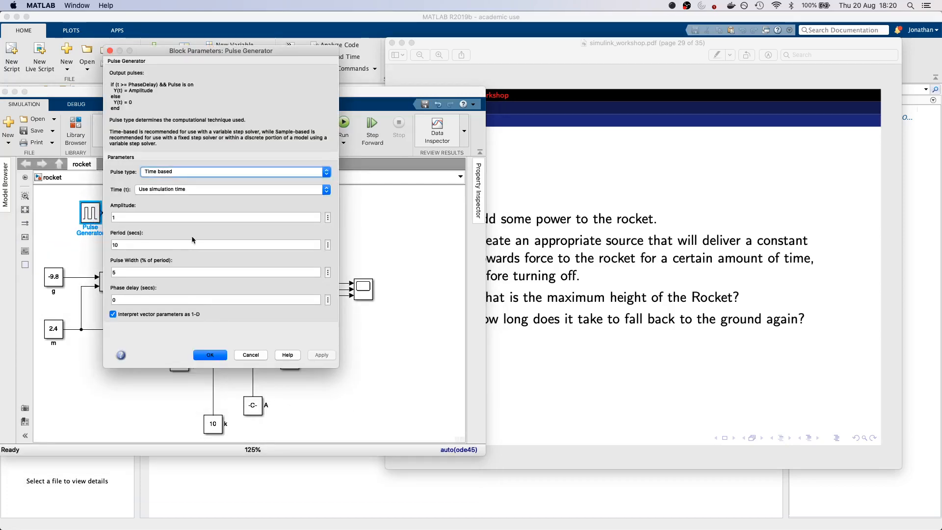
left_click(132, 218)
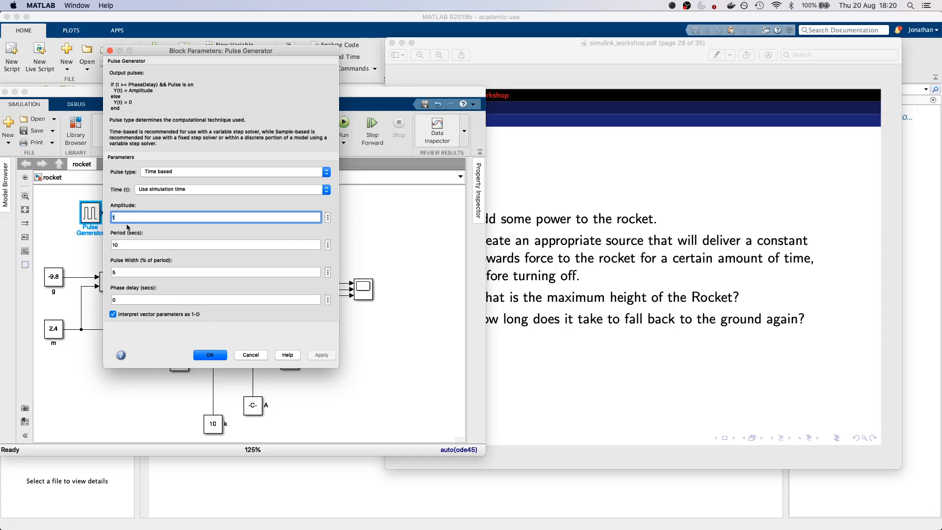
type("50")
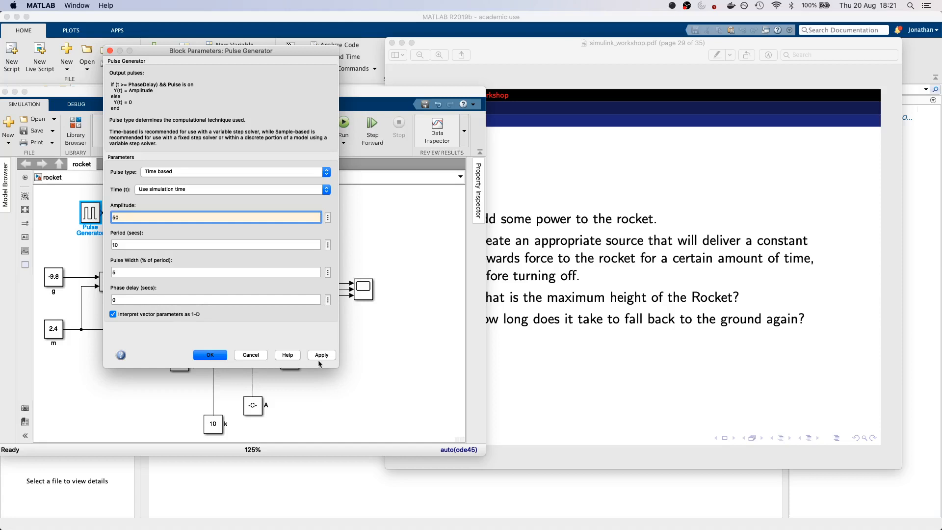
left_click(213, 356)
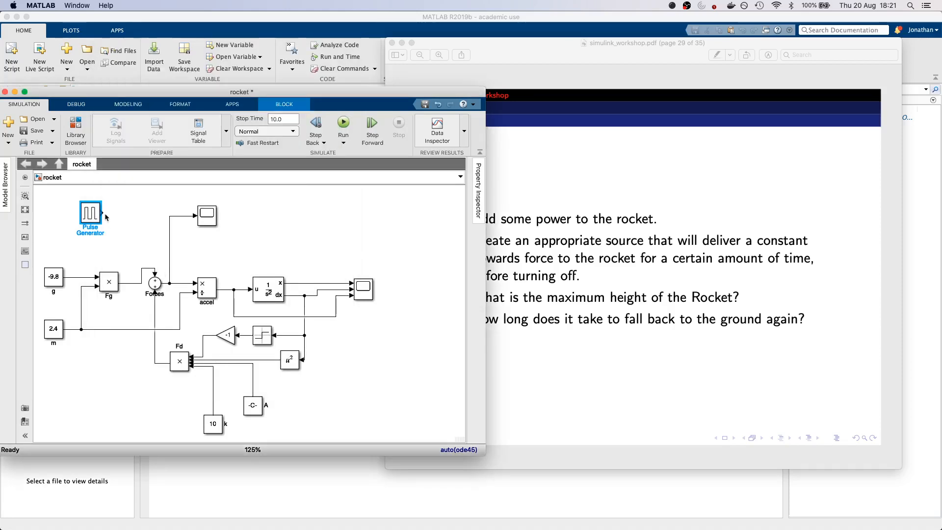
Step: Add a third plus input to the Forces sum block by setting its list of signs to +++
double_click(155, 283)
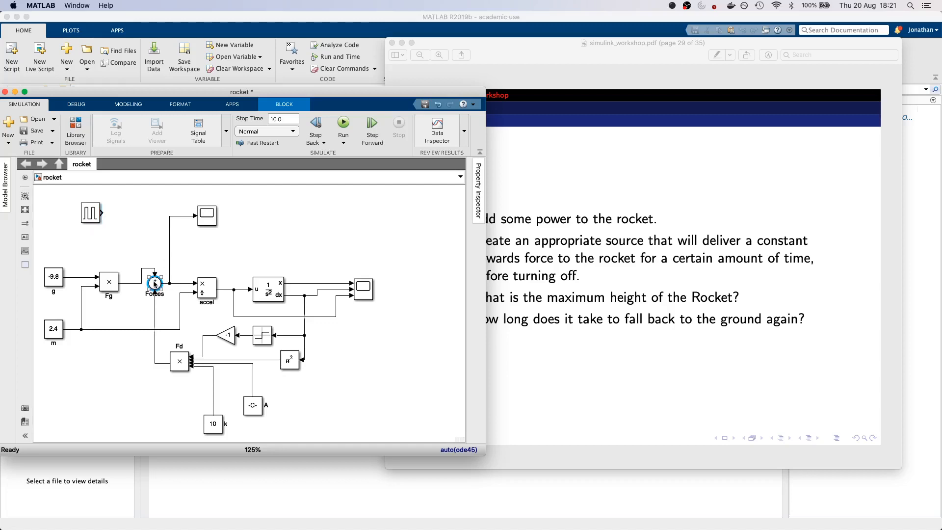
key("Tab")
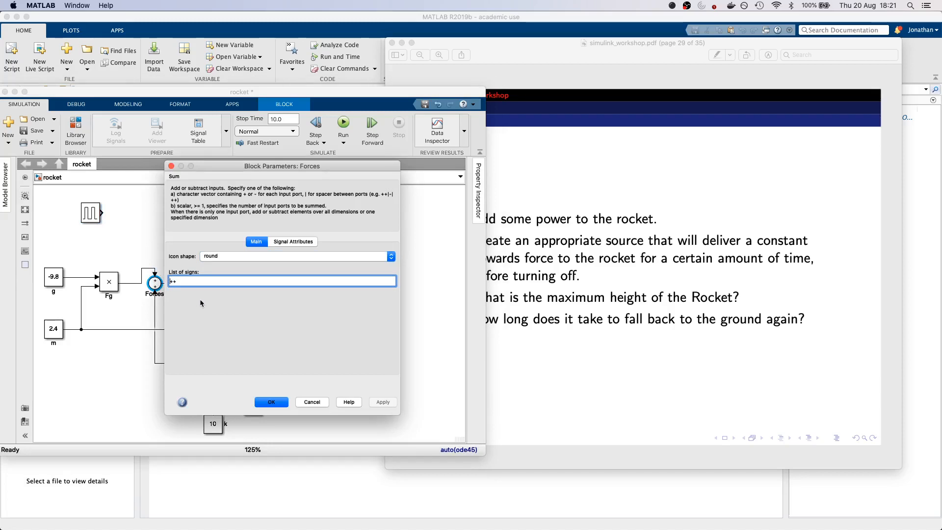
type("+")
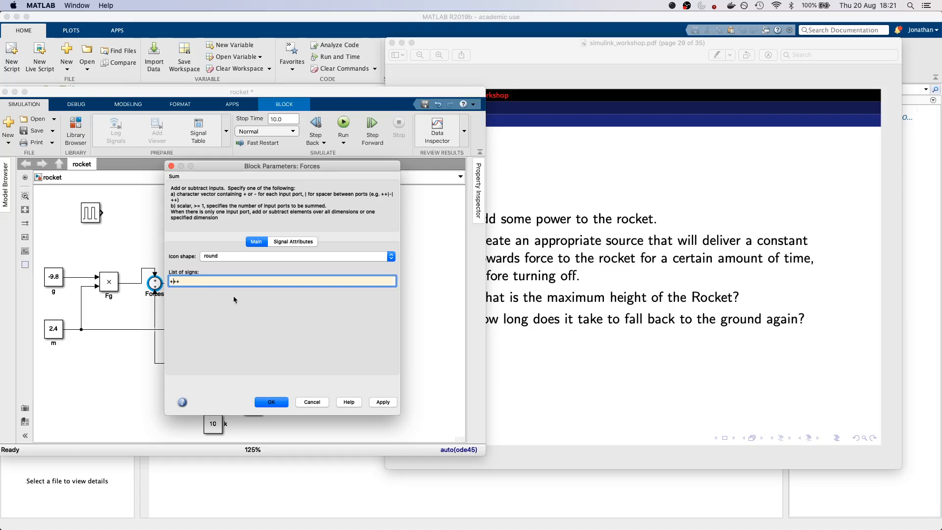
left_click(282, 401)
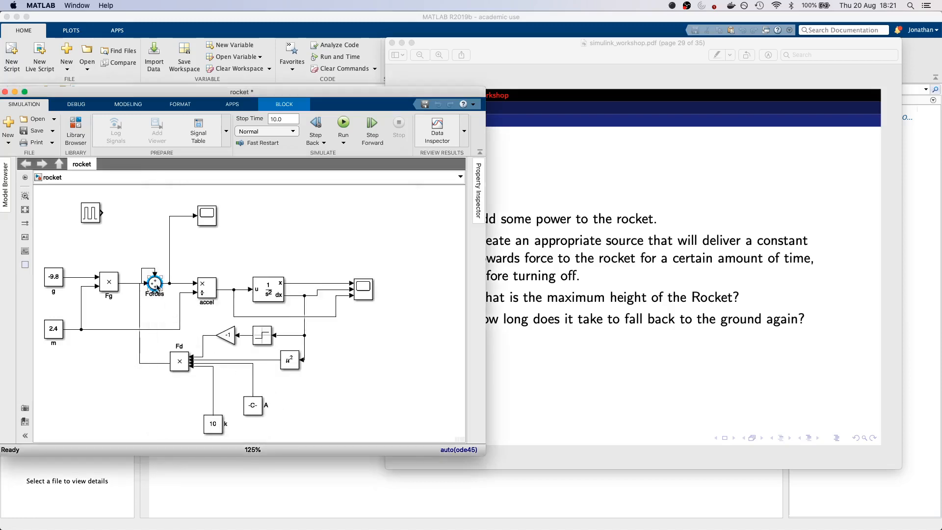
Step: Rewire the Forces sum, replacing the old Fg and Fd lines and connecting Fg, Fd and the Pulse Generator to its three inputs
left_click_drag(157, 287, 163, 287)
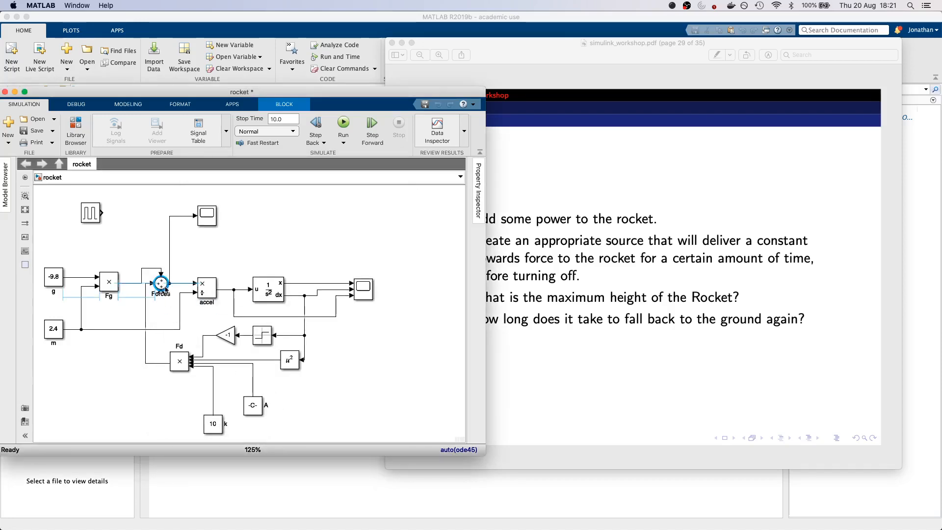
left_click(149, 285)
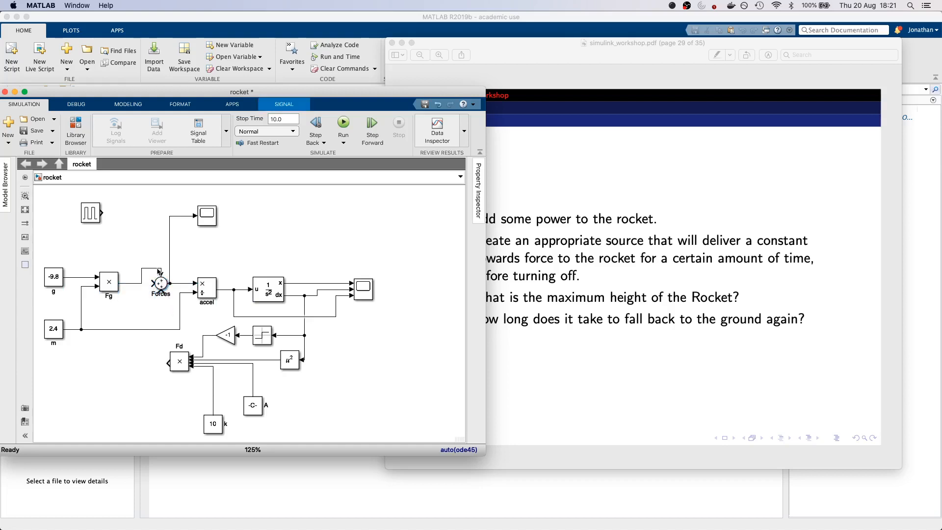
key("Delete")
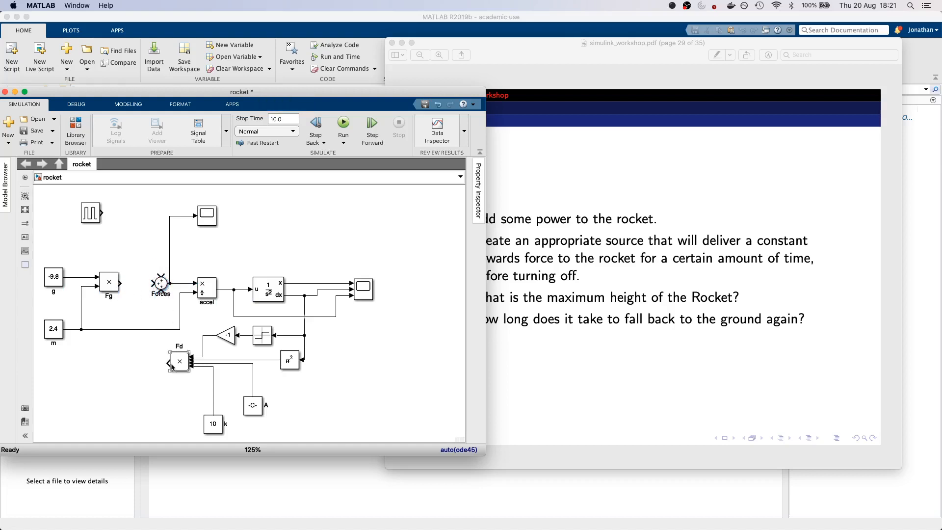
left_click_drag(172, 367, 153, 283)
left_click(118, 283)
left_click_drag(101, 212, 161, 276)
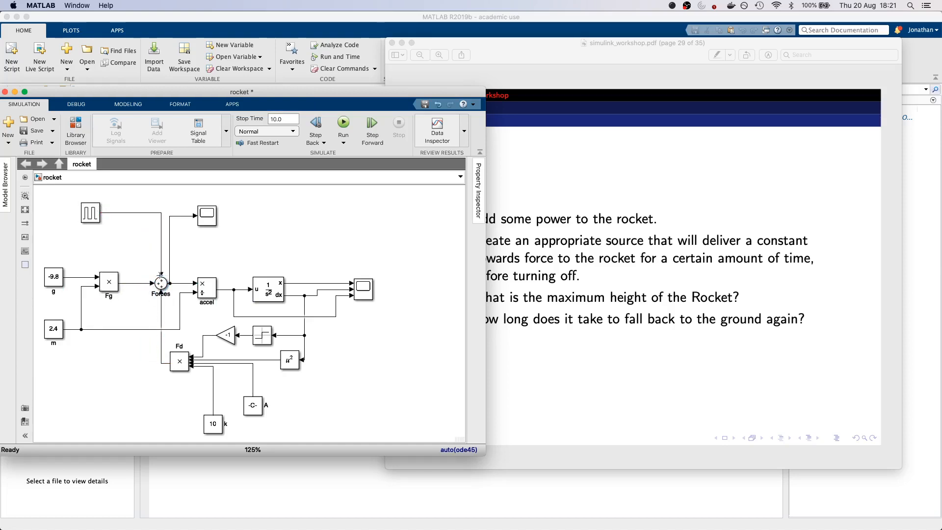
Step: Rename the Pulse Generator block as Thrust
left_click(91, 224)
left_click_drag(83, 229, 121, 236)
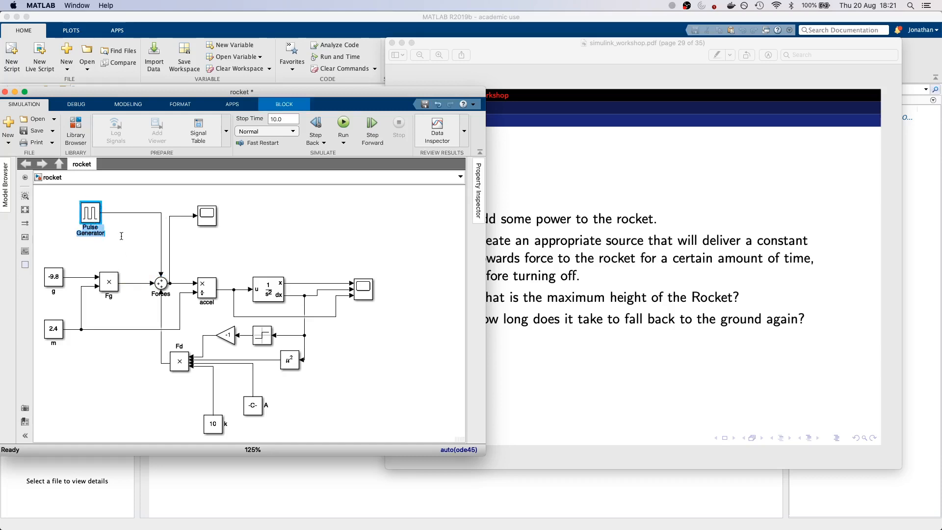
type("Thrust")
left_click(112, 235)
Step: Align the total force scope with the Thrust block and branch the Thrust signal into it as an additional input
left_click(201, 222)
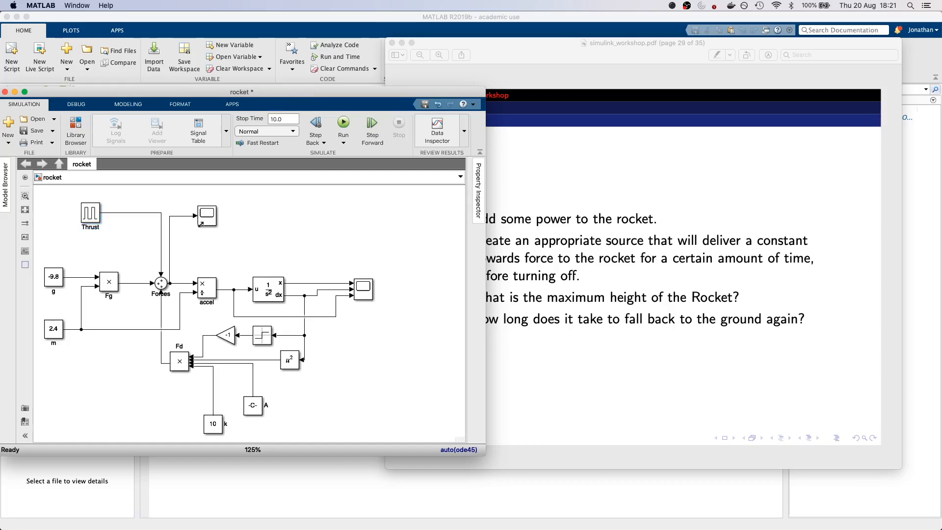
left_click_drag(209, 221, 218, 220)
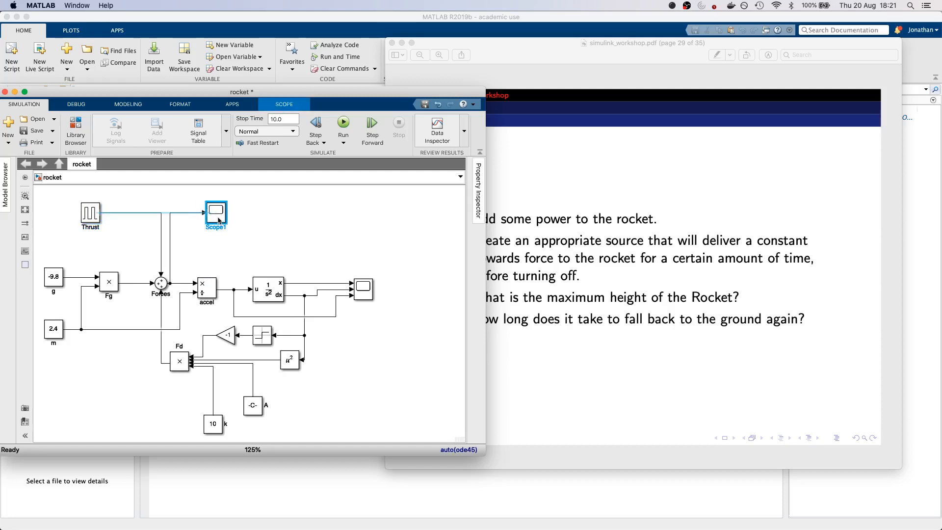
left_click(112, 240)
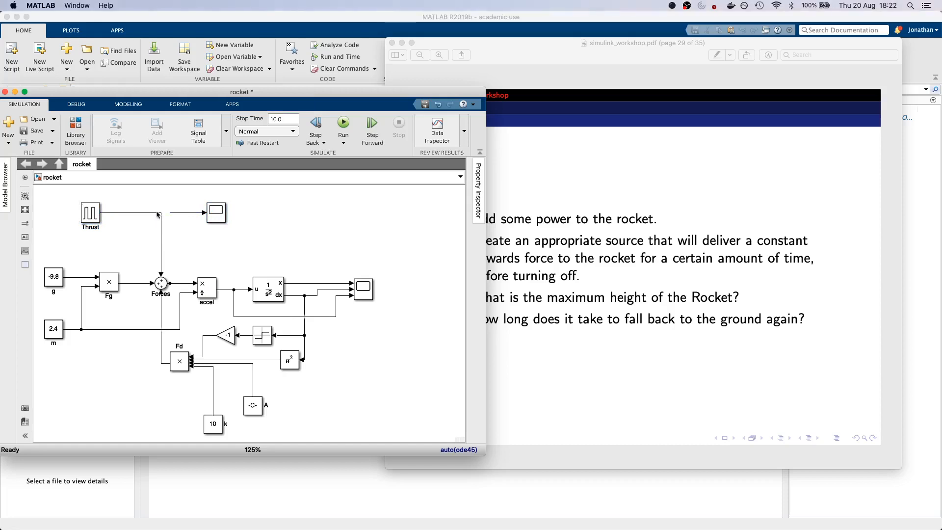
left_click_drag(160, 214, 211, 208)
left_click(291, 222)
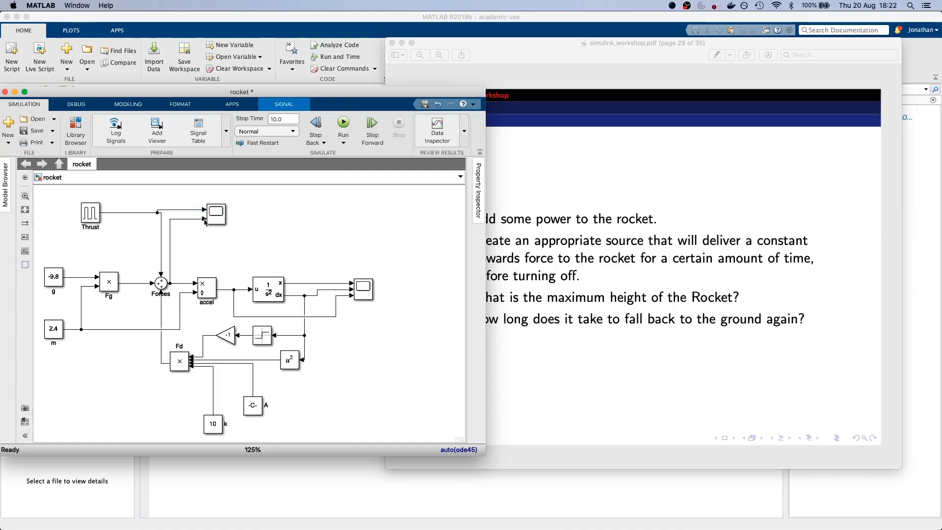
Step: Run the simulation and view the motion curves and the thrust and total force curves in their scopes
left_click(344, 124)
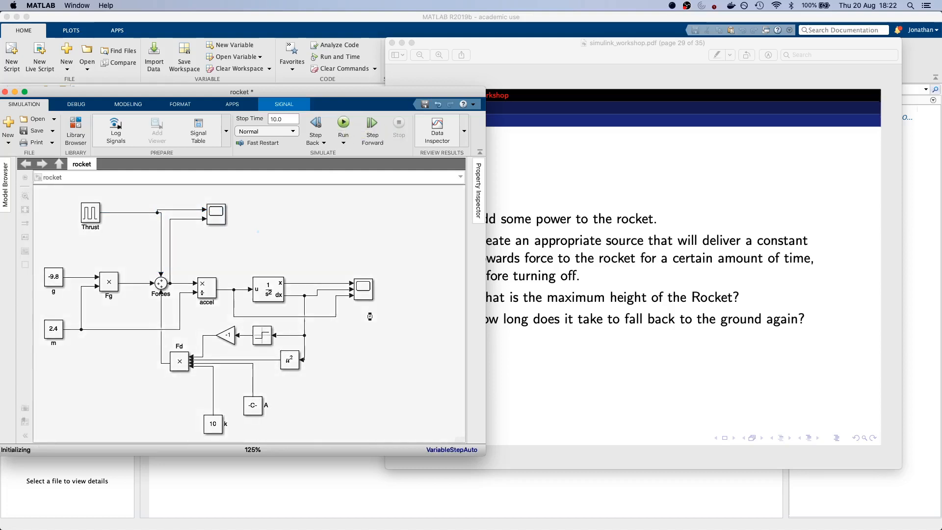
double_click(364, 292)
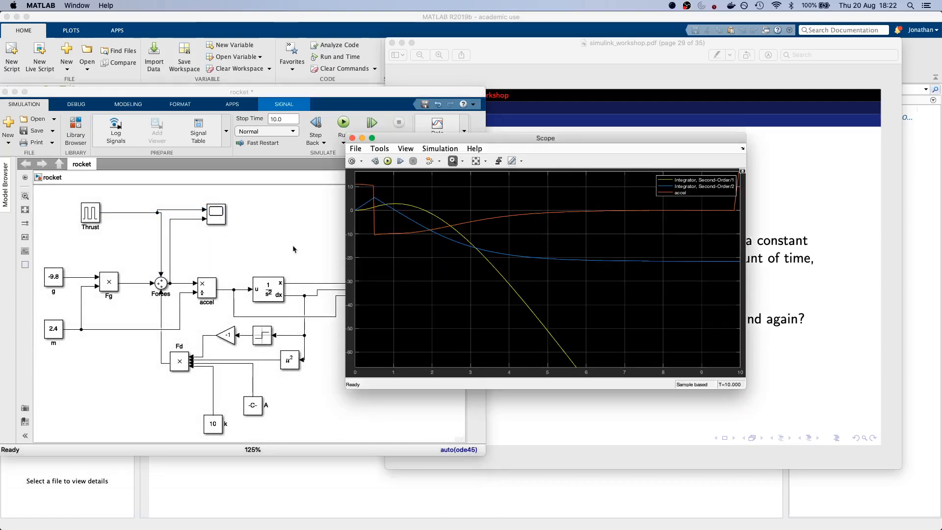
left_click(213, 215)
double_click(212, 215)
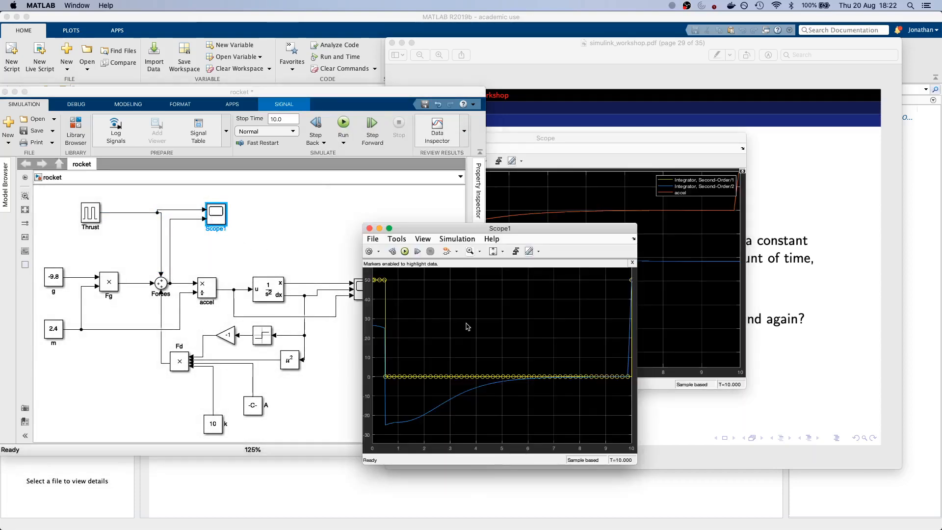
left_click_drag(467, 228, 320, 210)
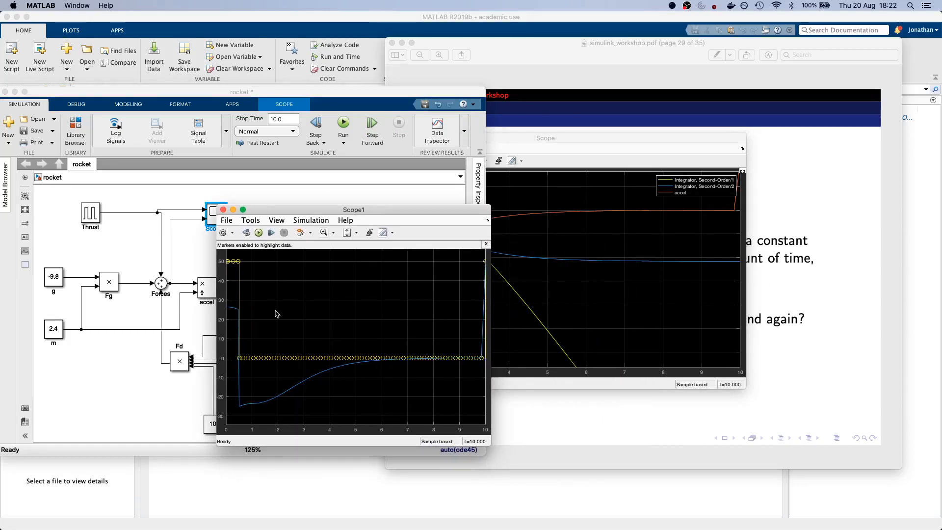
Step: Show the legend in the thrust and total force scope and remove the markers from the Thrust curve
left_click(276, 220)
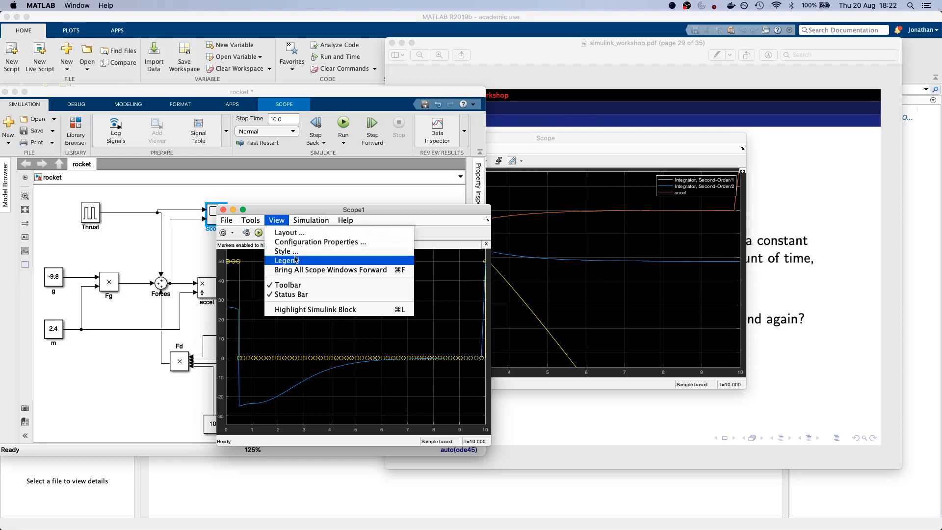
left_click(296, 259)
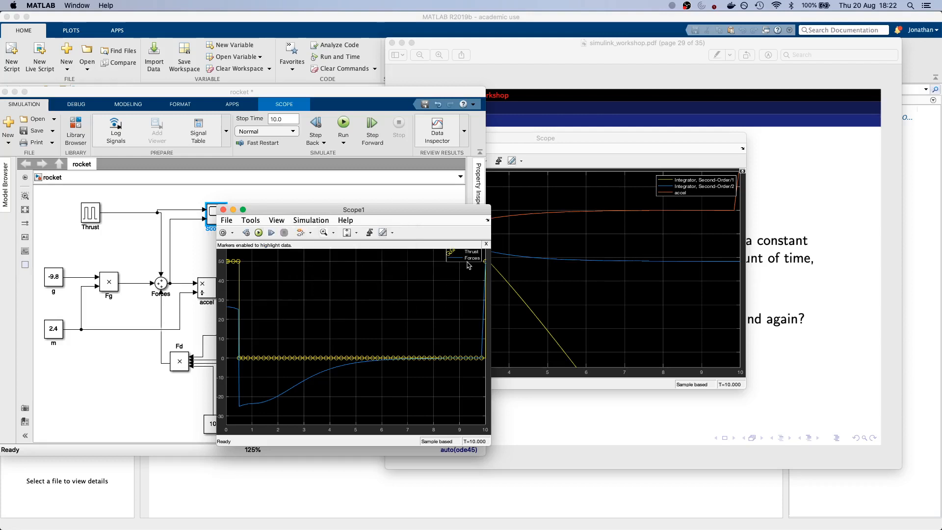
right_click(286, 361)
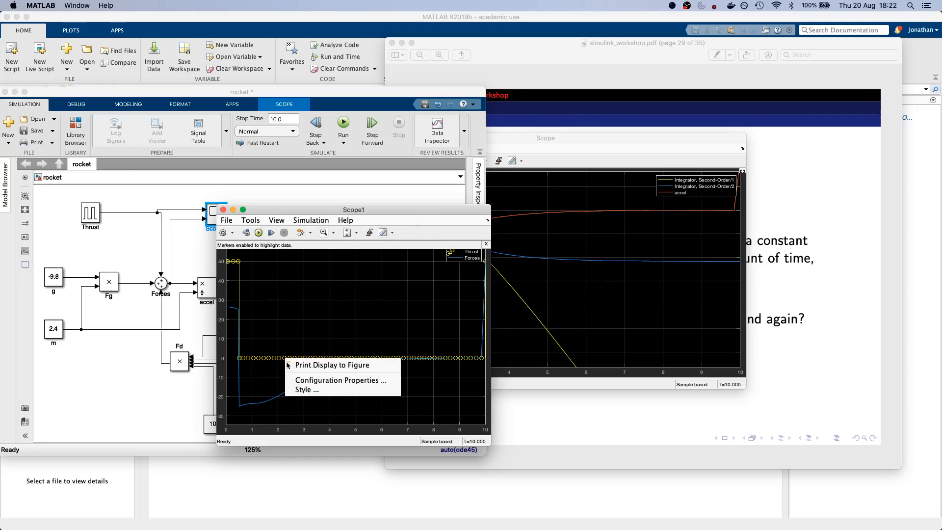
left_click(309, 391)
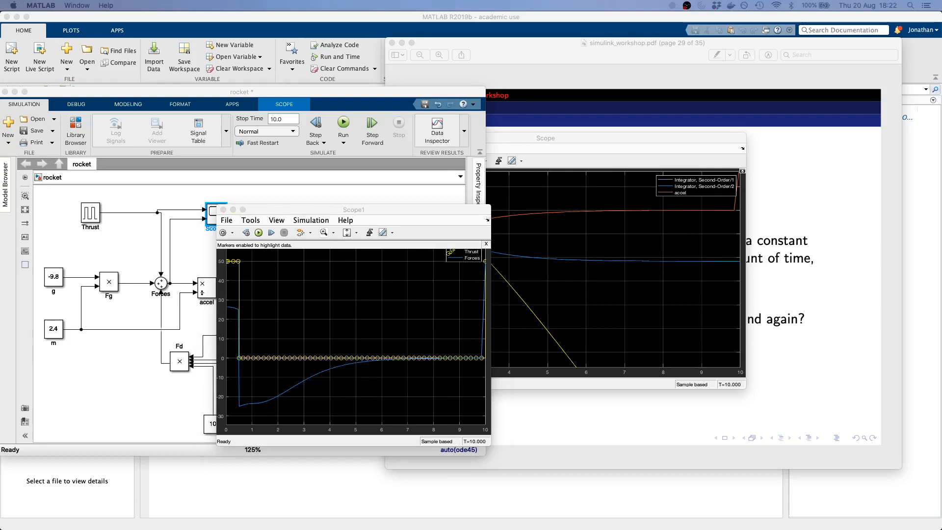
left_click(221, 310)
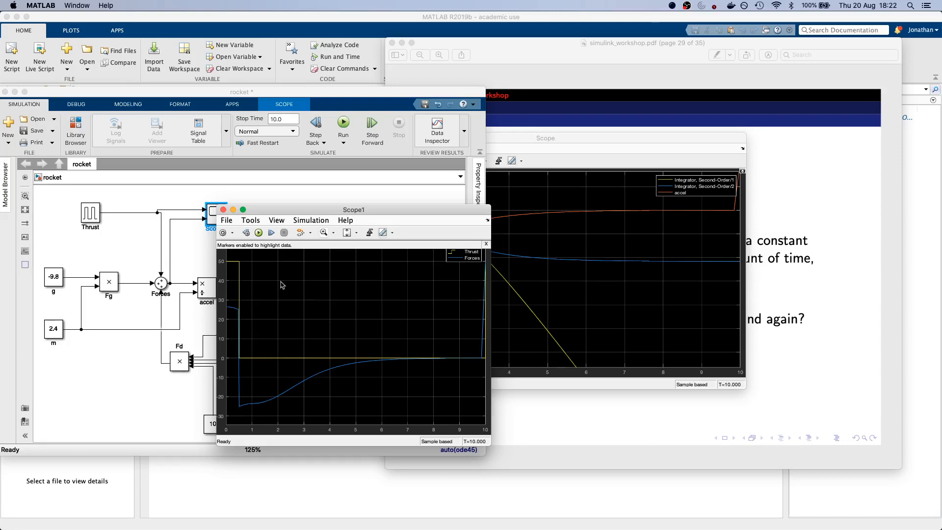
Step: Close the force scope and zoom the position, velocity and acceleration scope to about the first 3.5 seconds
left_click(223, 209)
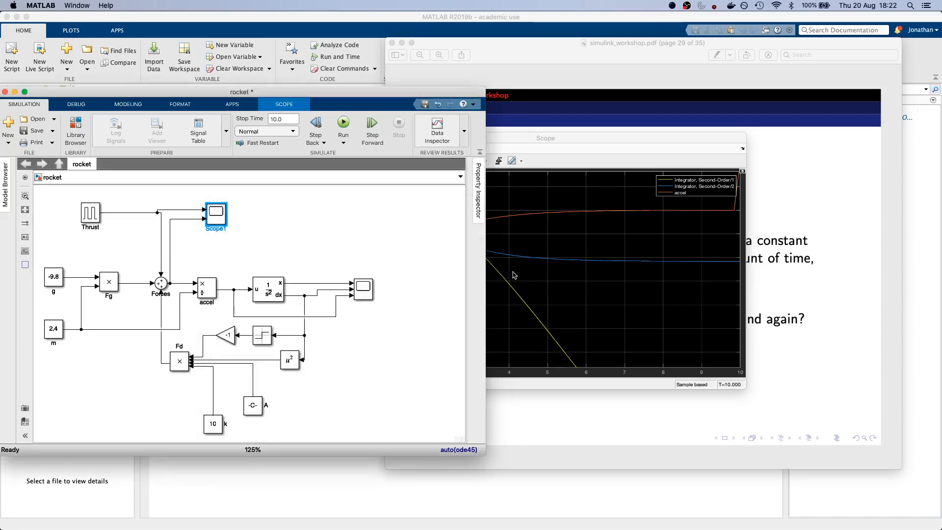
left_click(577, 165)
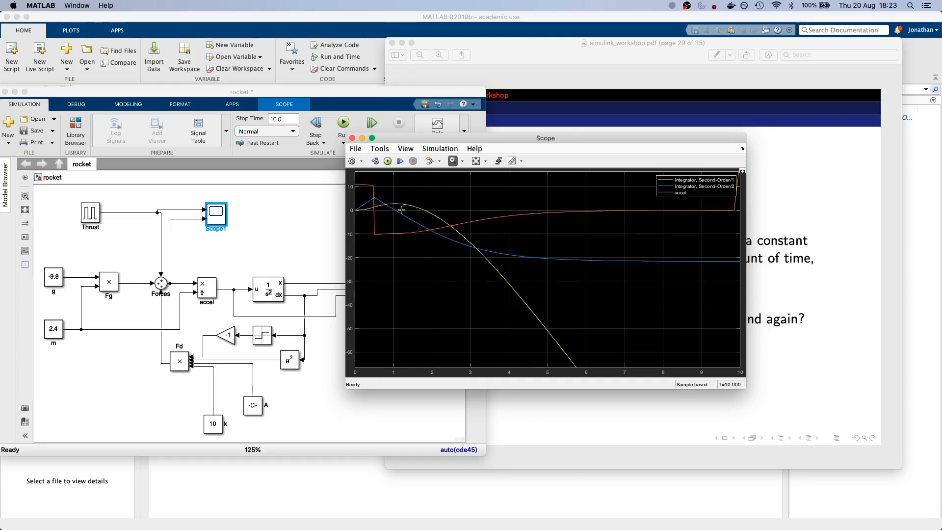
left_click_drag(492, 245, 357, 192)
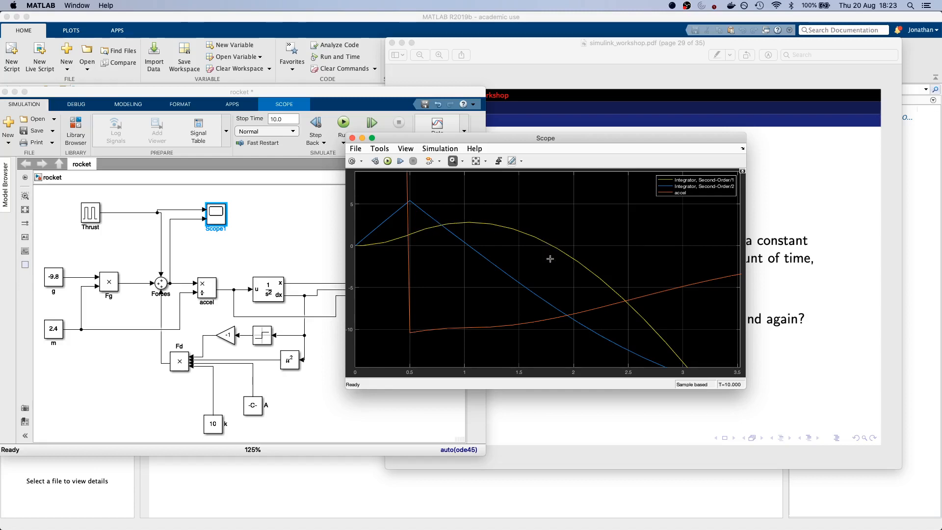
Step: Set the period of the Thrust pulse generator to 30 seconds
left_click(92, 242)
left_click(91, 214)
double_click(91, 214)
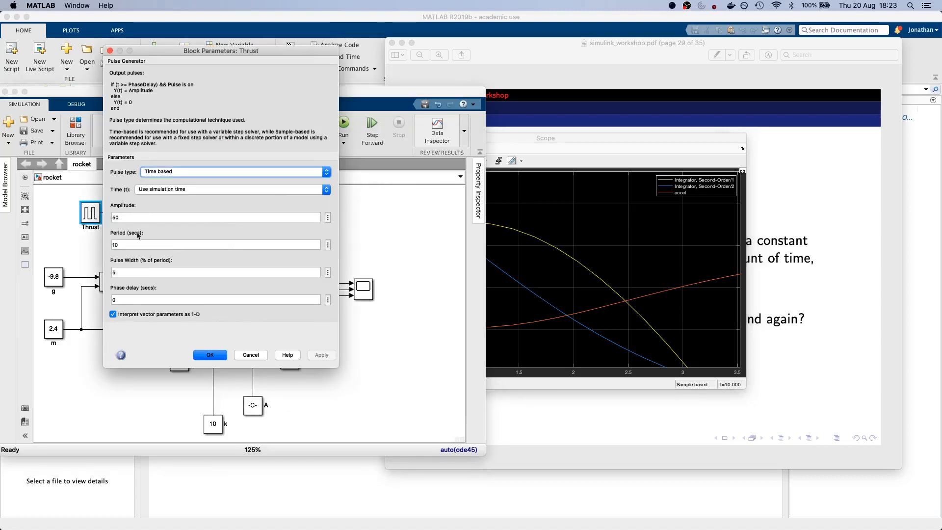
left_click(115, 245)
key("super+a")
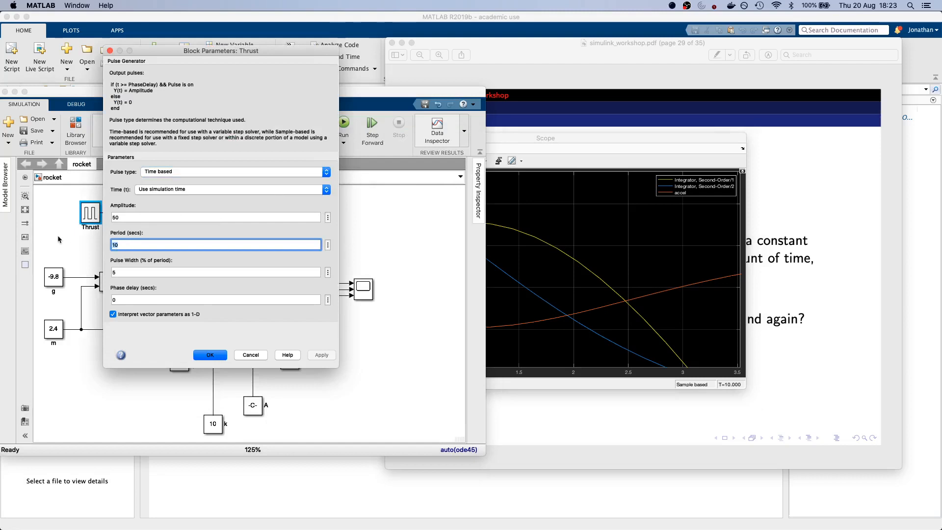
type("30")
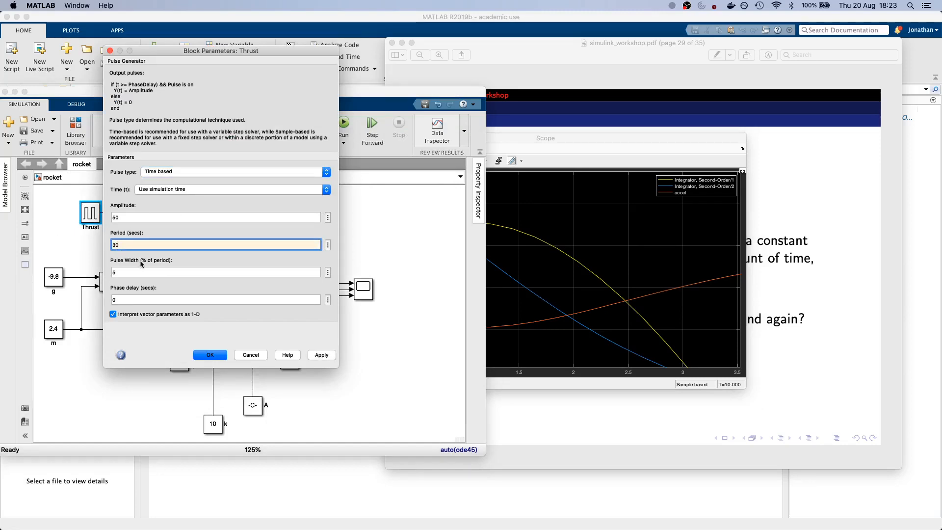
left_click(113, 280)
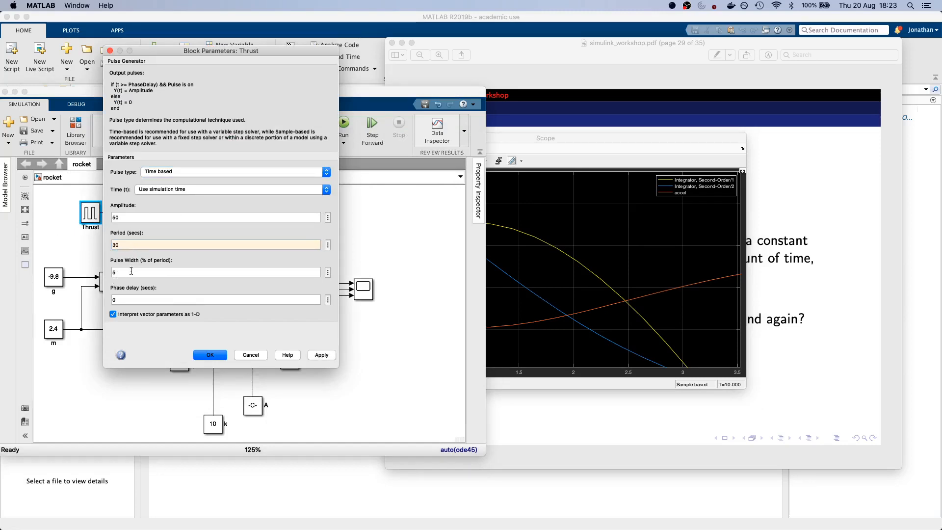
Step: Set the Thrust pulse amplitude to 100 and apply the block parameters
double_click(121, 217)
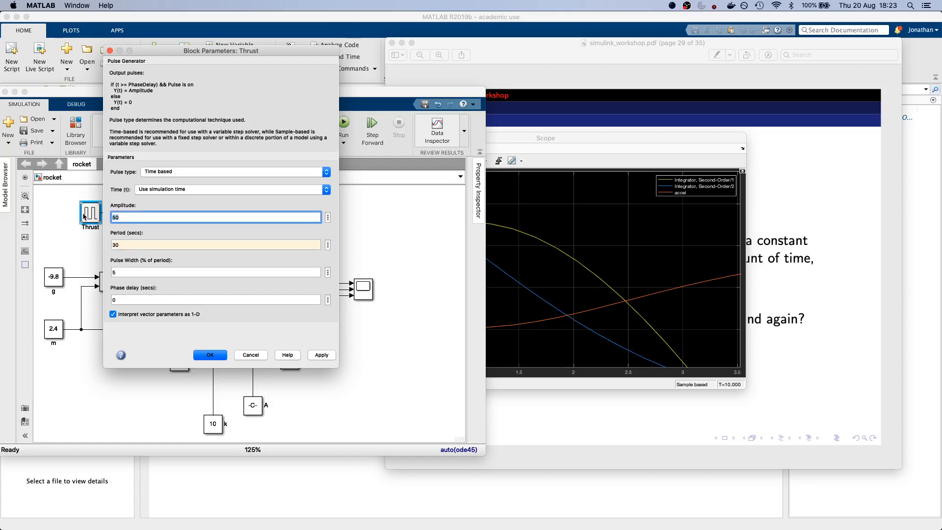
type("20")
left_click_drag(143, 217, 58, 219)
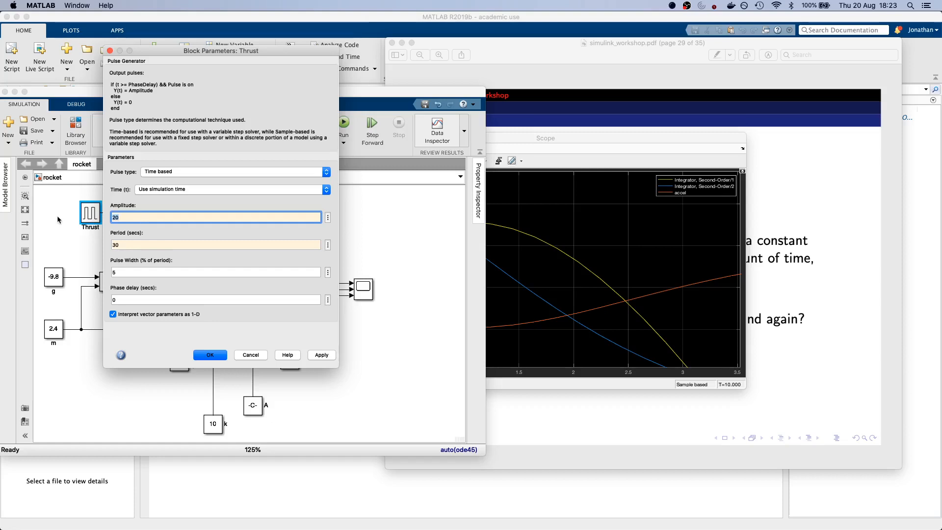
type("100")
left_click(311, 356)
left_click(223, 355)
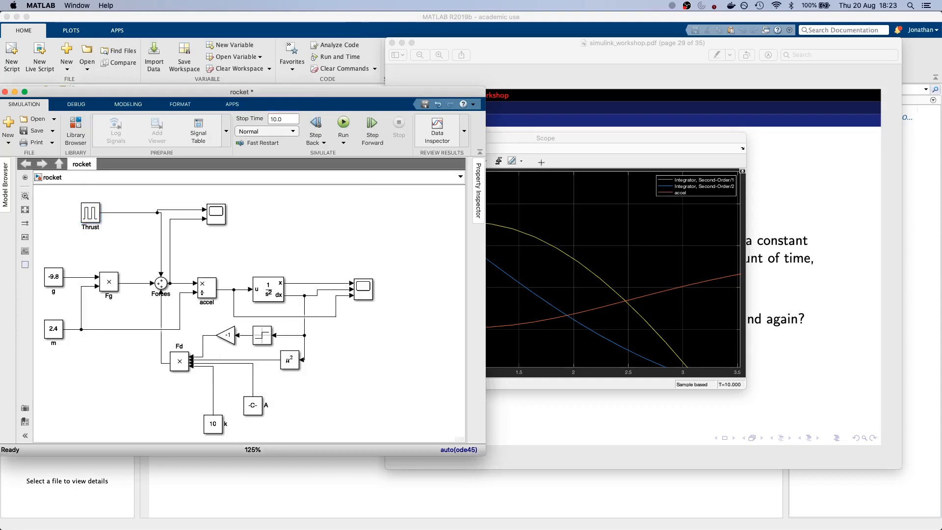
Step: Run the simulation from the position, velocity and acceleration scope and scale its axes to fit all curves
left_click(547, 147)
left_click(387, 160)
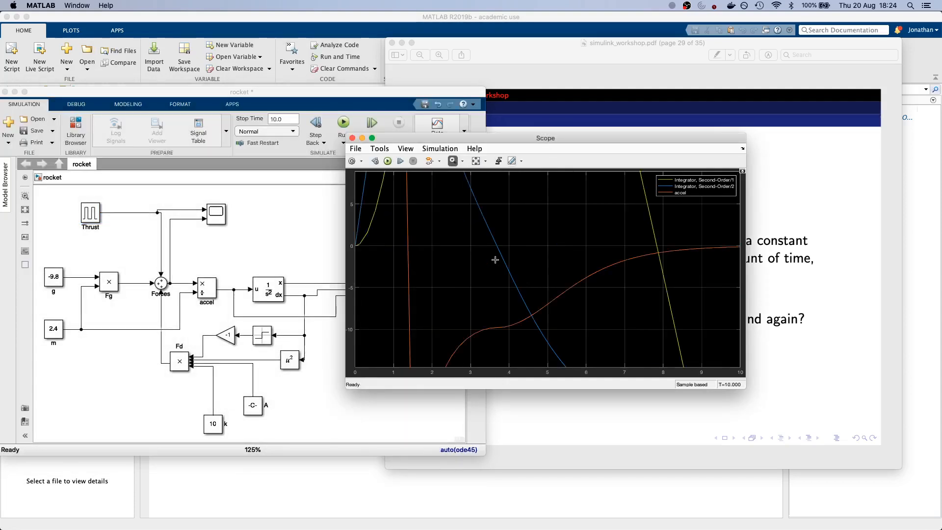
left_click(478, 161)
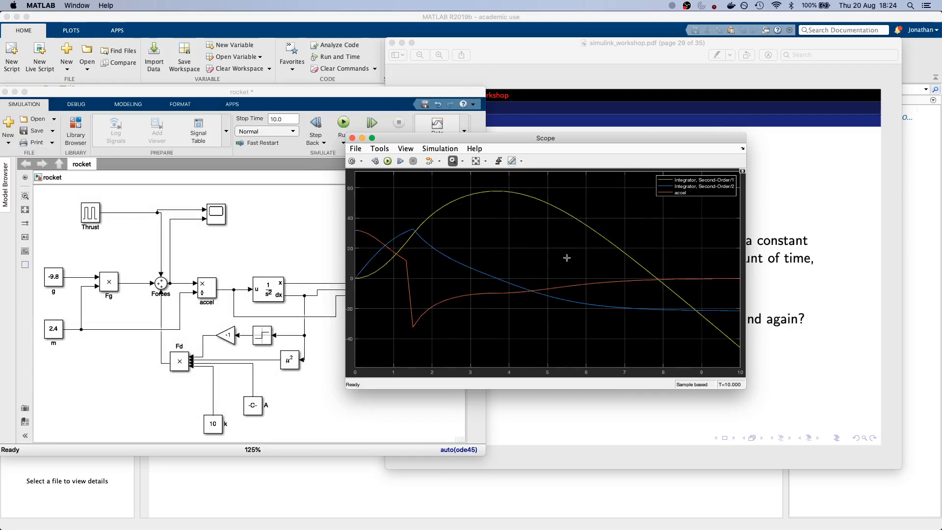
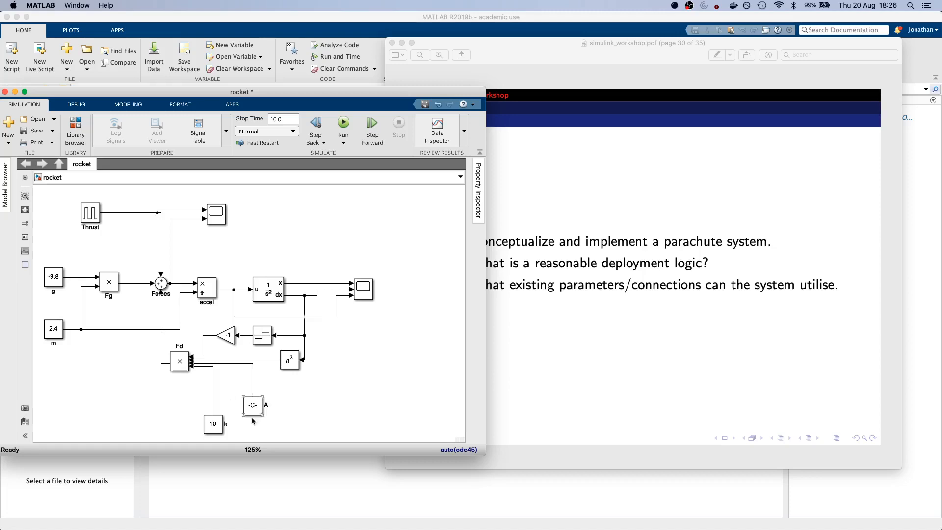
Step: Switch to the workshop PDF in Preview and view the Rocket System reference slide on page 31
left_click_drag(241, 396, 265, 416)
left_click(273, 428)
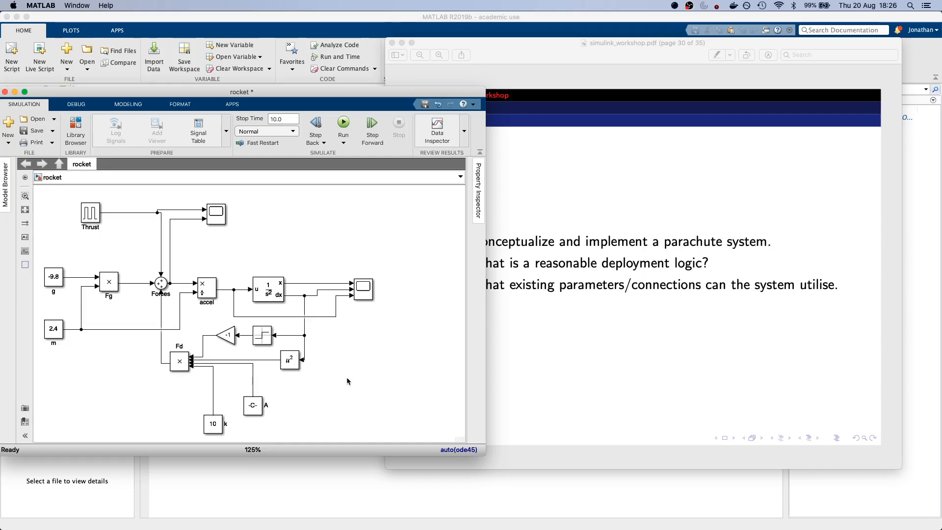
left_click(569, 320)
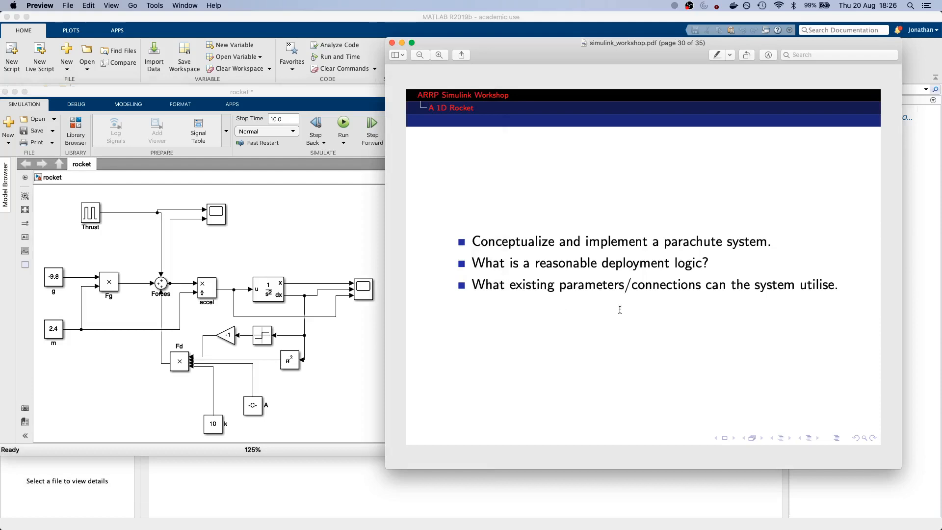
key("Right")
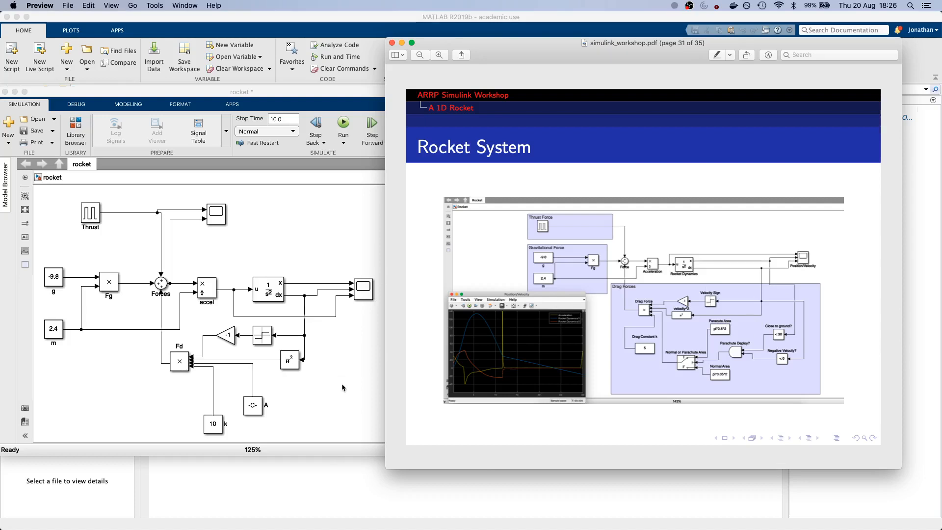
Step: Switch back to the Simulink rocket model and move the motion scope further right to widen the gap after the integrator
left_click(341, 346)
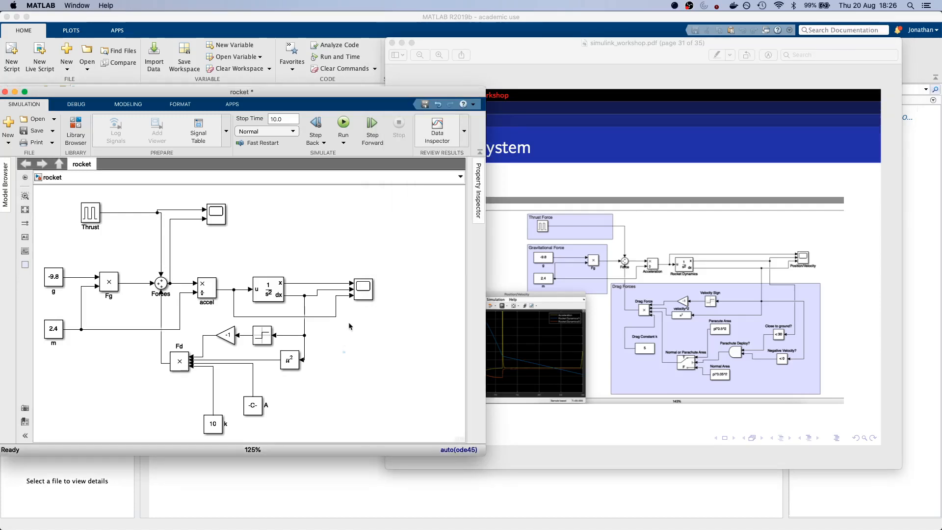
left_click_drag(365, 289, 402, 289)
double_click(355, 346)
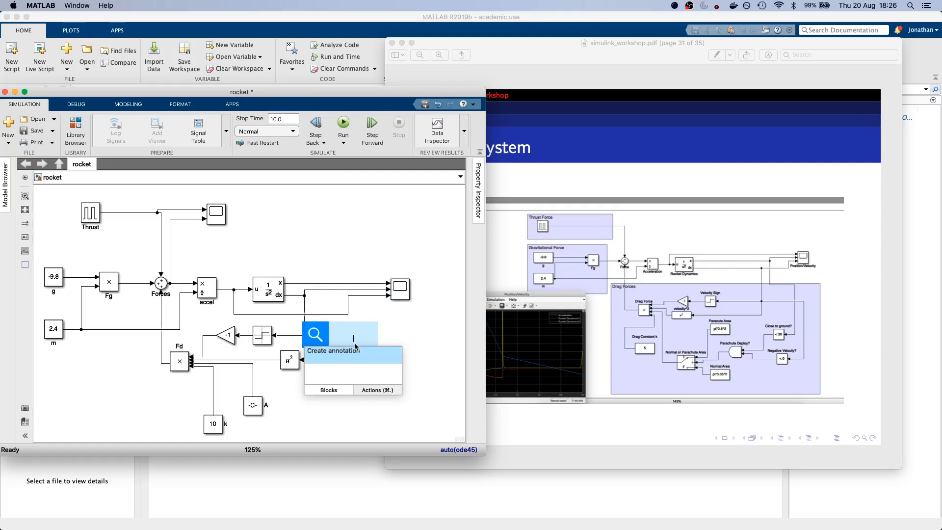
type("if")
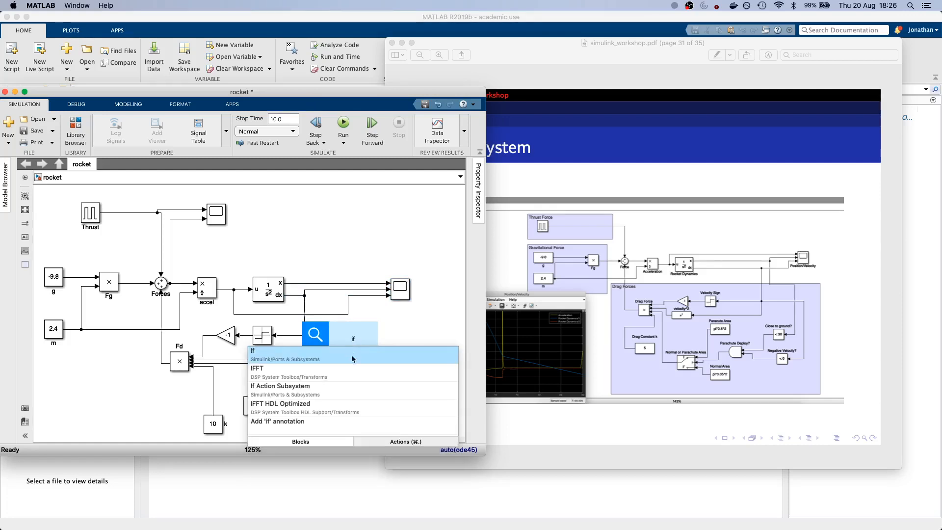
left_click(351, 355)
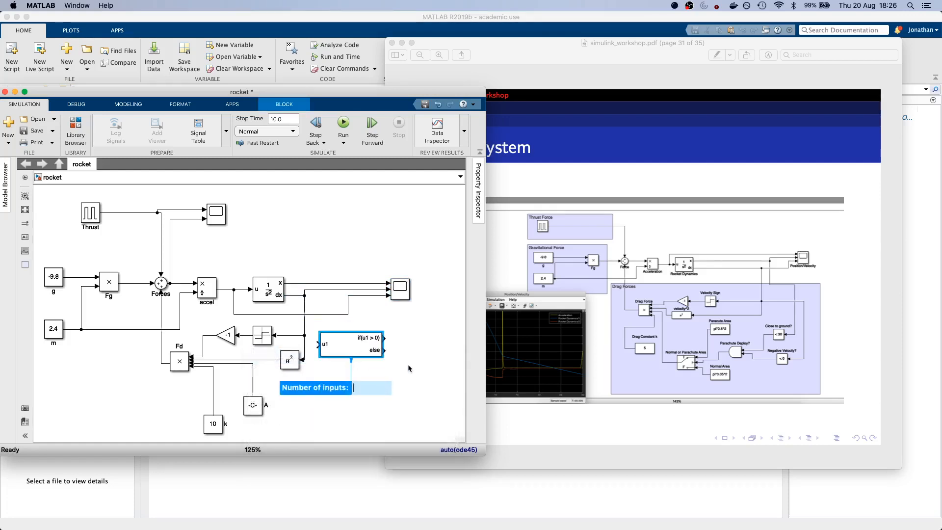
left_click(405, 364)
left_click(353, 350)
key("Delete")
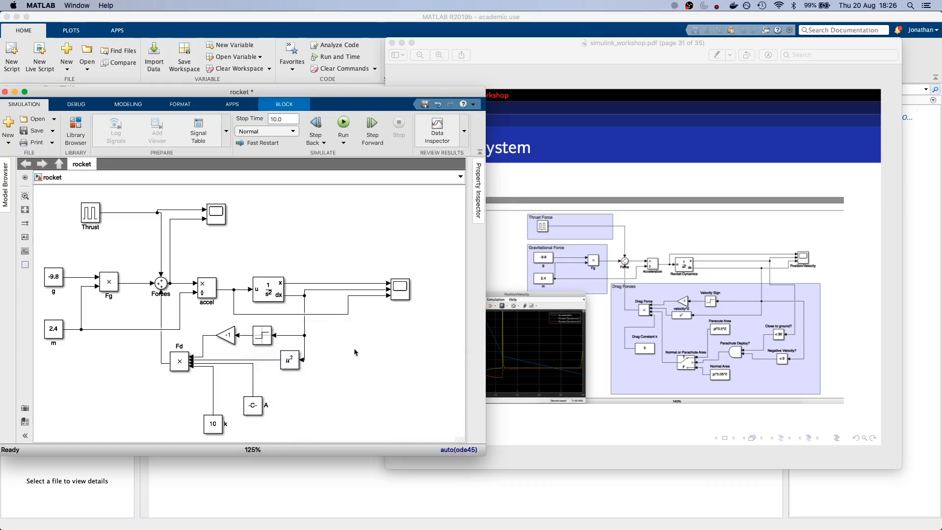
Step: Insert a Less Than block in the free area below the motion scope and flip it to face left
type("con")
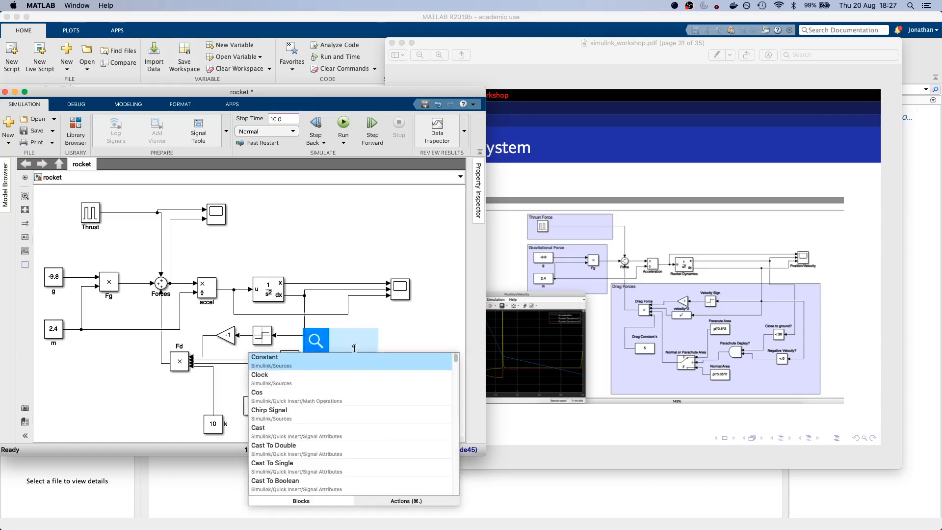
type("d")
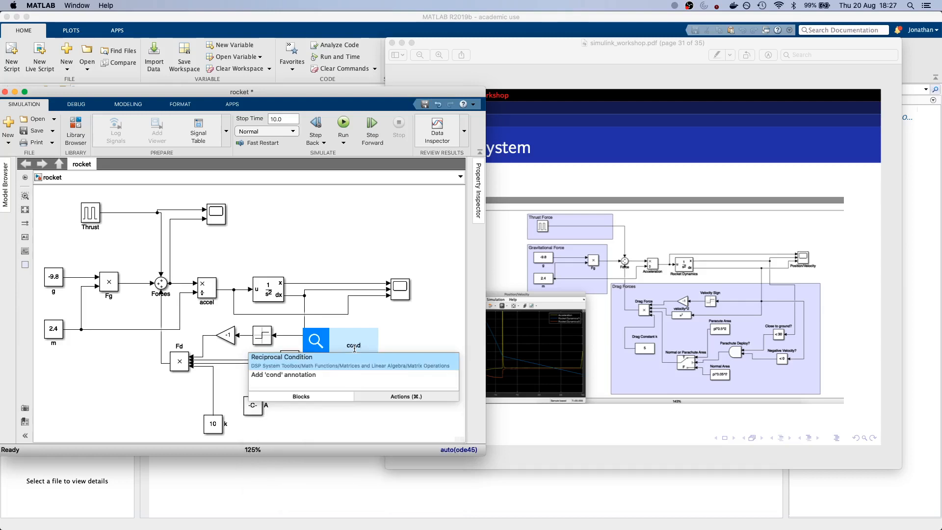
key("BackSpace")
key("BackSpace")
key("BackSpace")
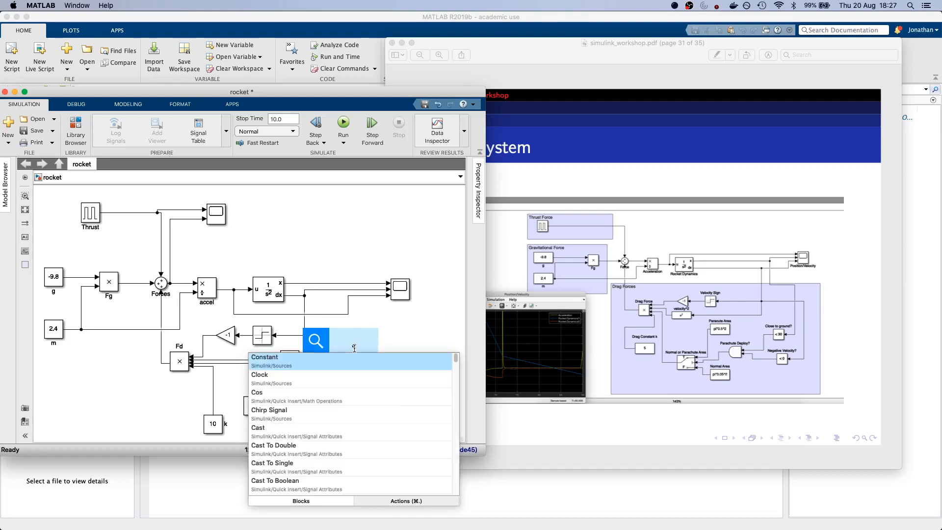
key("BackSpace")
type("less")
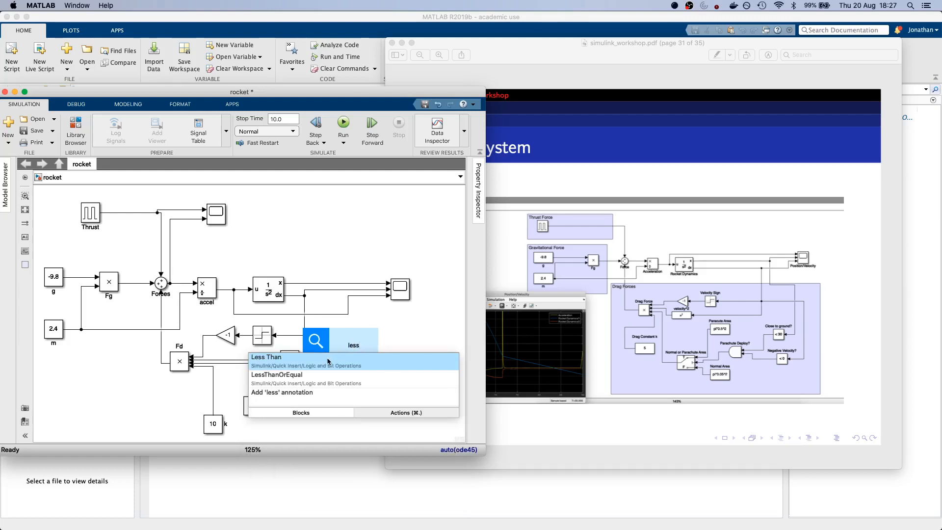
left_click(328, 361)
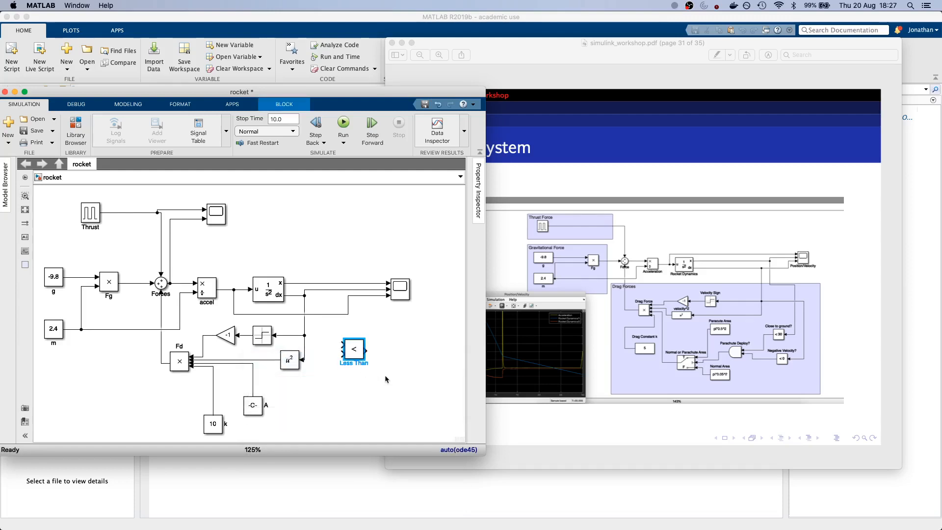
double_click(356, 355)
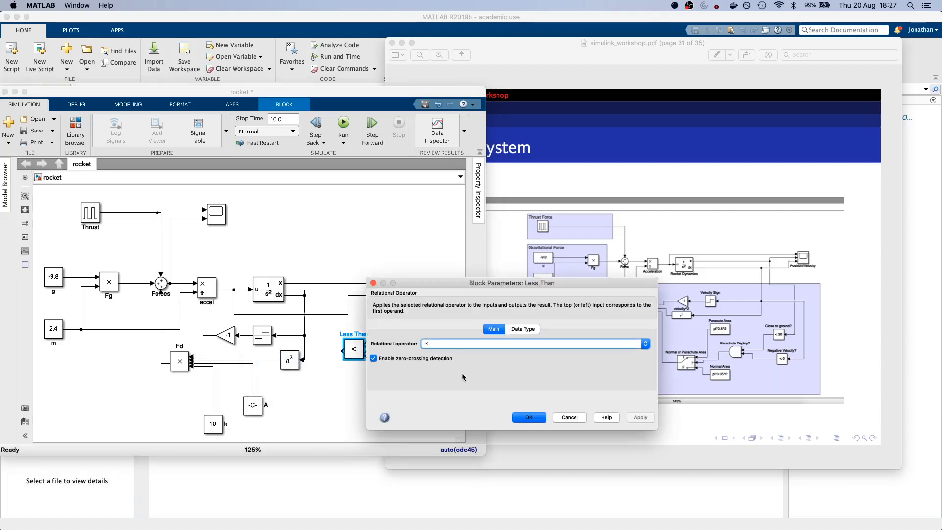
left_click(578, 421)
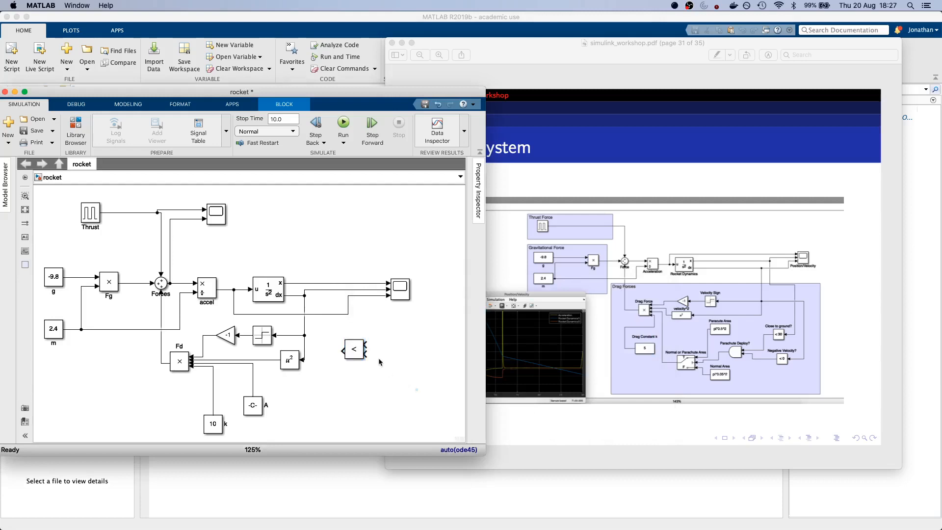
left_click_drag(345, 352, 357, 351)
Step: Add a Constant block beside the Less Than block
double_click(401, 357)
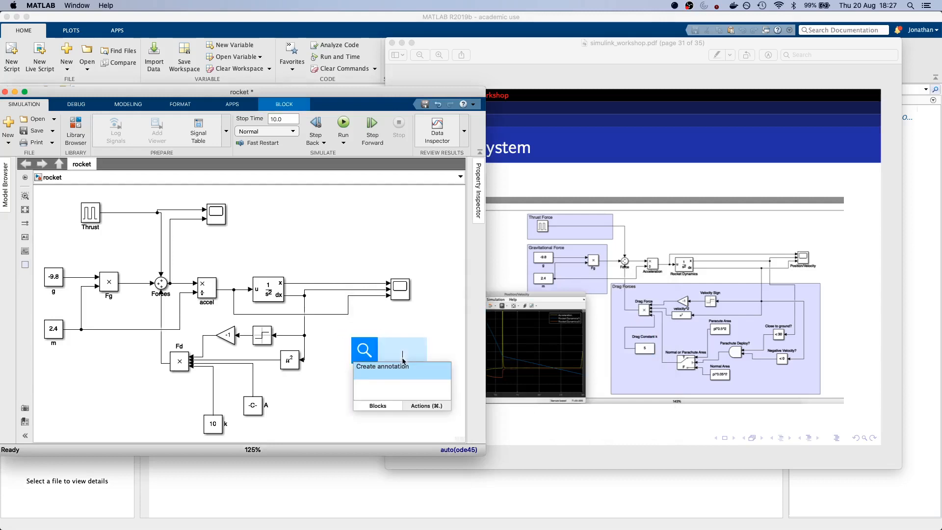
type("con")
key("Return")
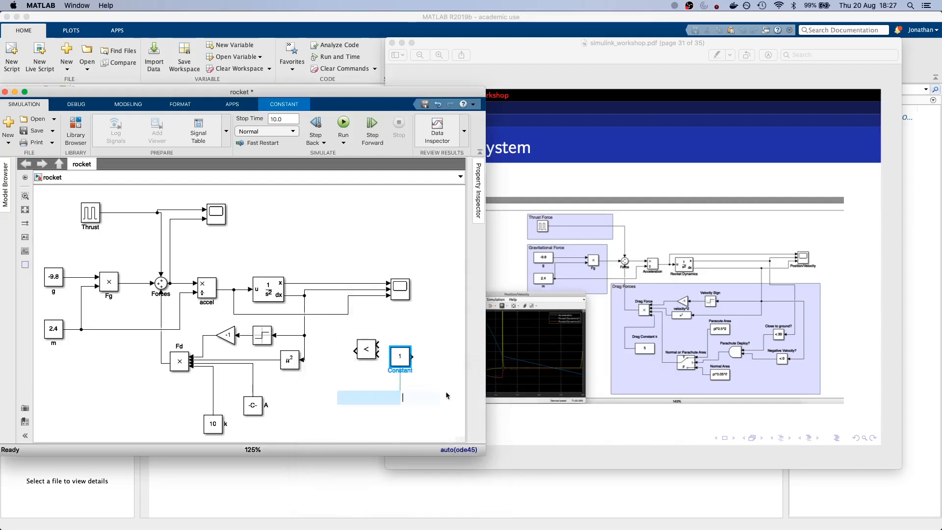
left_click(358, 342)
Step: Insert a Compare To Constant block below the motion scope
double_click(395, 336)
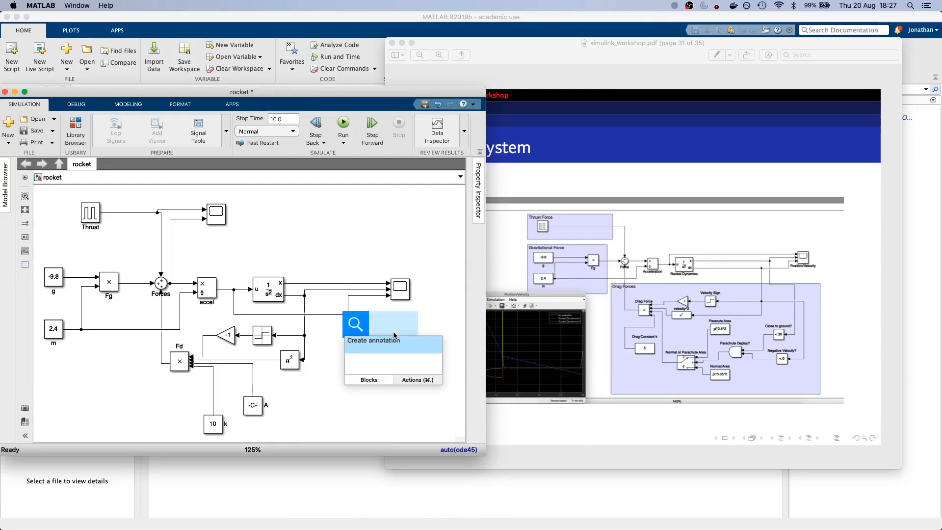
type("compa")
key("BackSpace")
type("a")
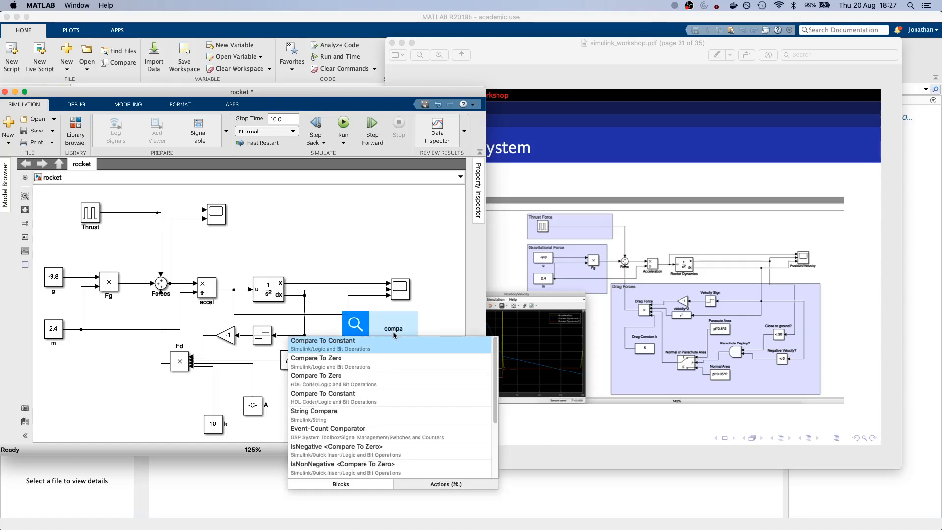
key("Return")
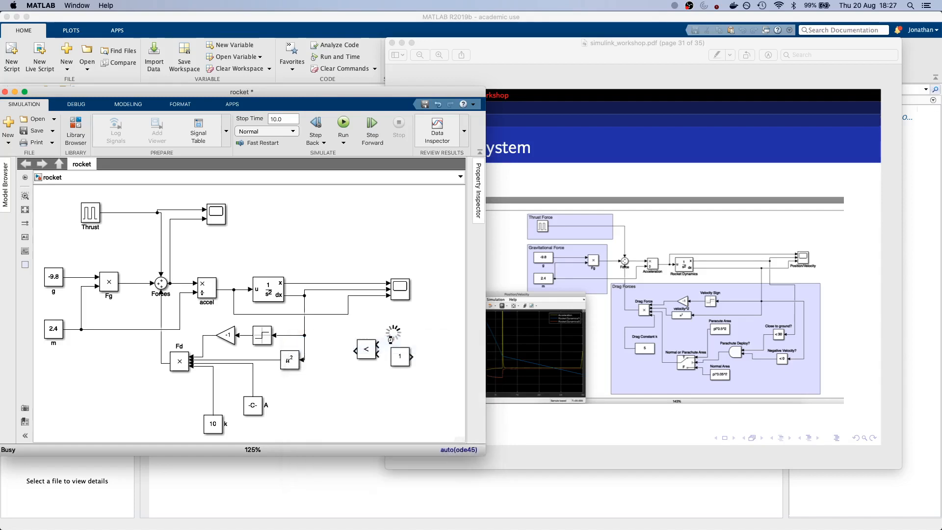
Step: Delete the Less Than block and the Constant block beside it
left_click(365, 351)
key("Delete")
left_click(399, 361)
key("Delete")
Step: Rotate the Compare To Constant block by 180 degrees and move it slightly down and left
left_click(392, 338)
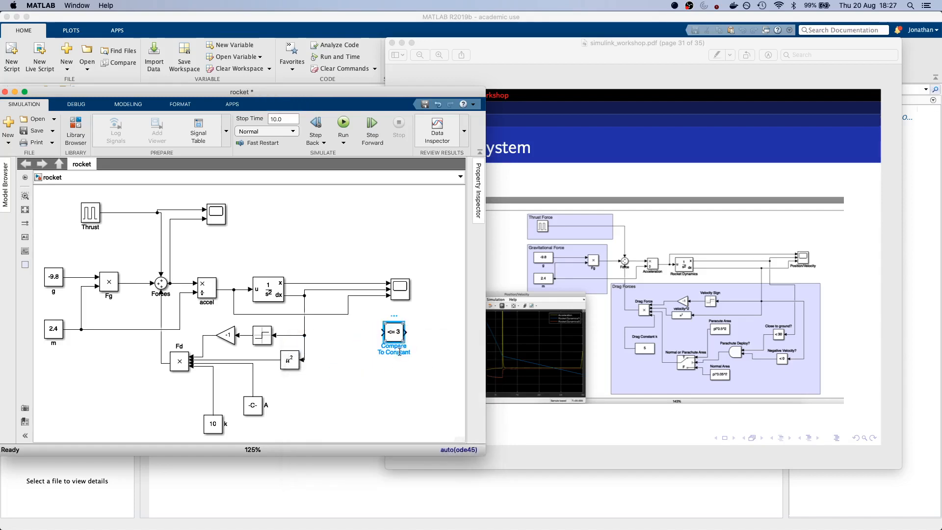
key("super+r")
key("super+r")
left_click(411, 360)
left_click_drag(393, 335, 383, 348)
left_click(418, 346)
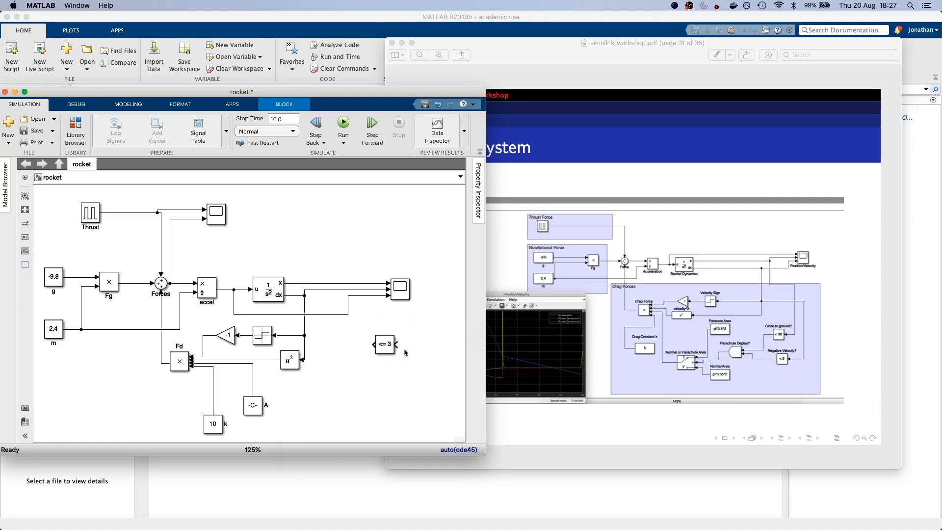
Step: Set the constant value of the Compare To Constant block to 15, keeping the <= operator
double_click(387, 345)
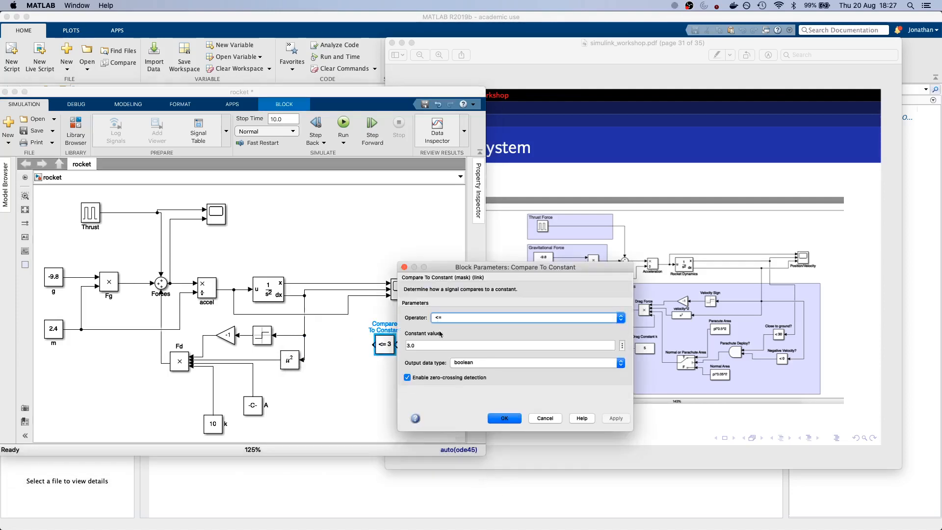
left_click(449, 321)
left_click(449, 319)
key("Tab")
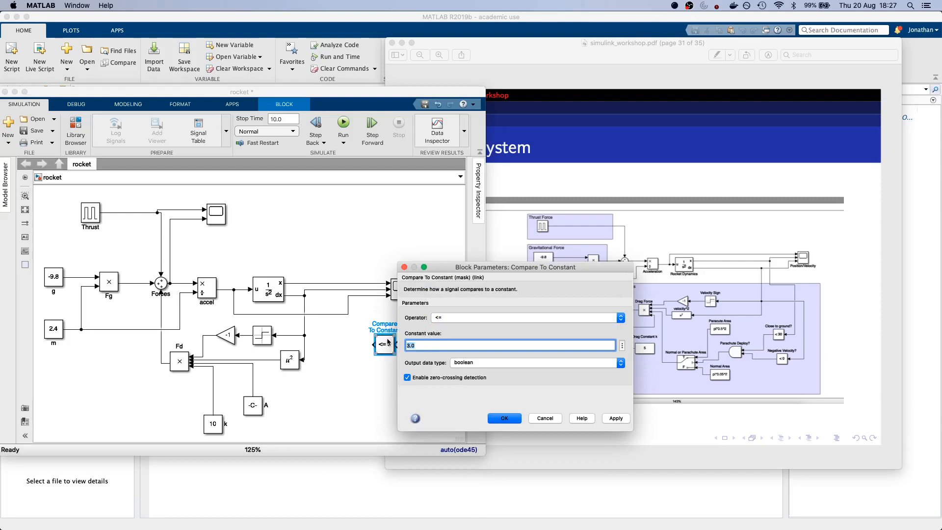
type("15")
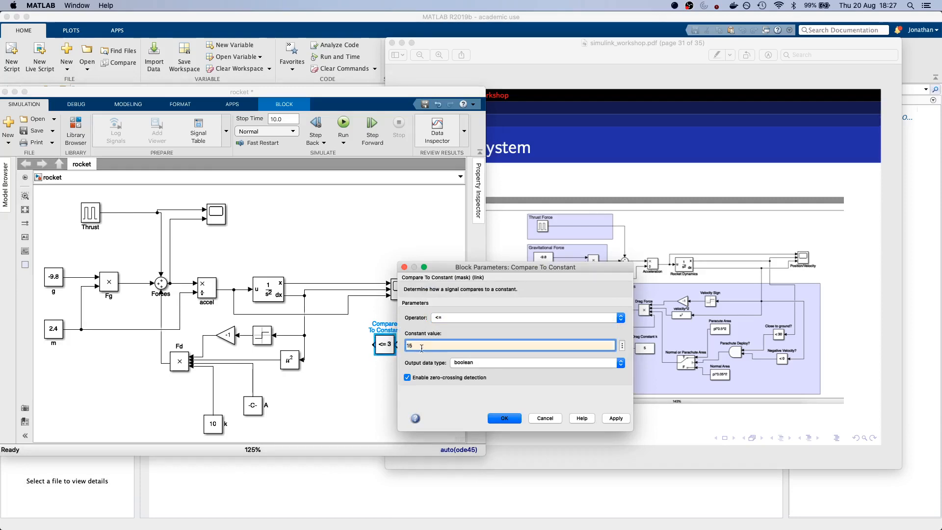
left_click(510, 417)
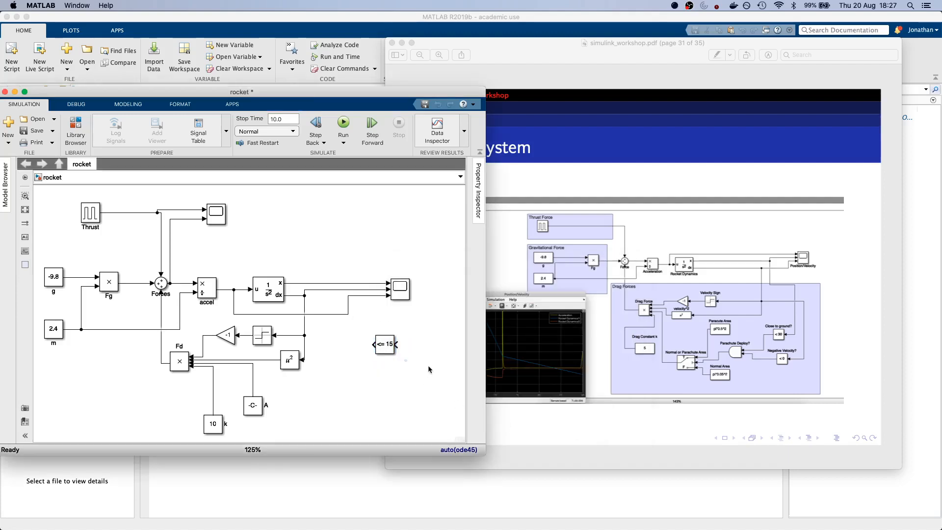
Step: Shift the <= 15 block slightly left and branch the position signal x into its input
left_click_drag(384, 349, 373, 350)
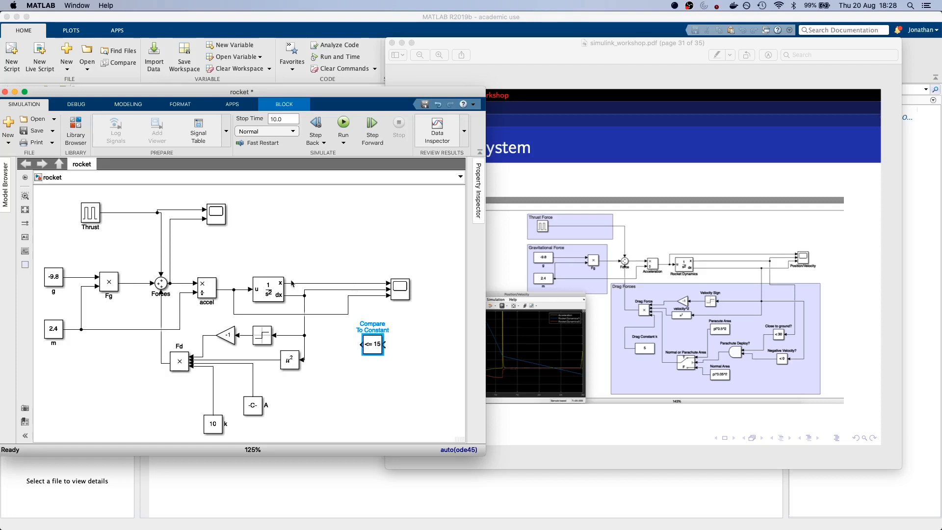
mouse_move(349, 284)
left_mouse_down()
mouse_move(374, 302)
mouse_move(385, 344)
left_mouse_up()
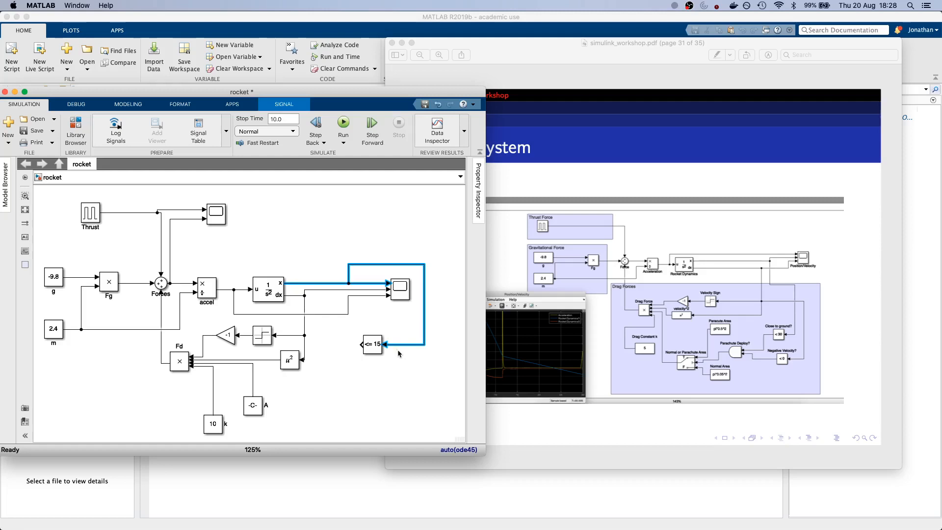
left_click(380, 364)
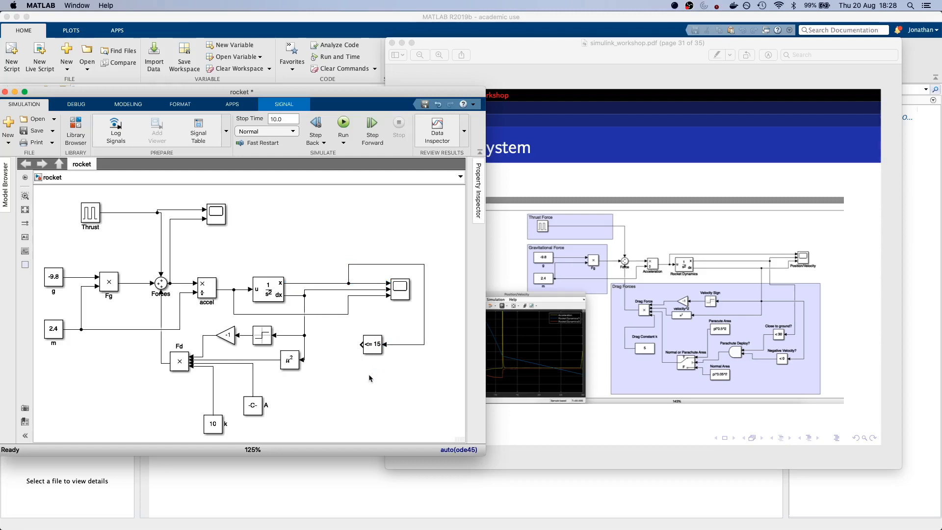
Step: Insert a second Compare To Constant block, rotate it by 180 degrees and align it below the <= 15 block
double_click(369, 374)
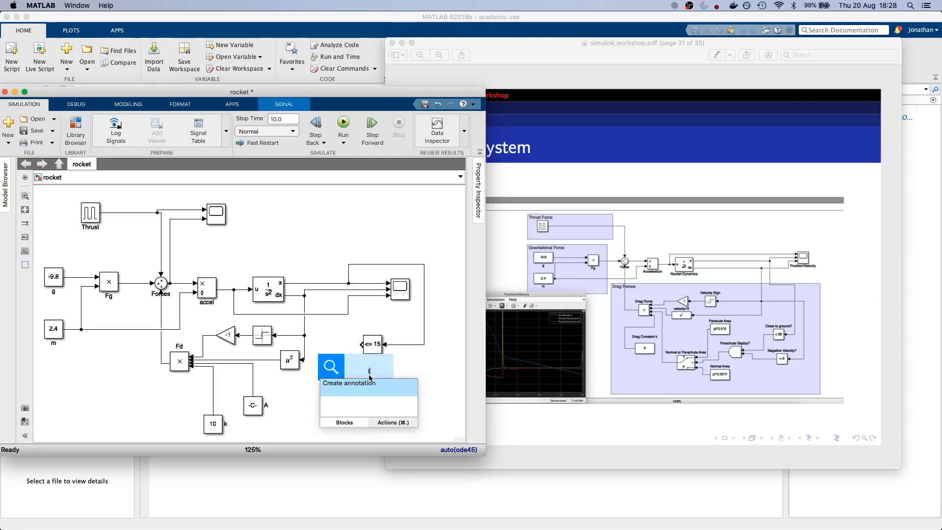
type("<")
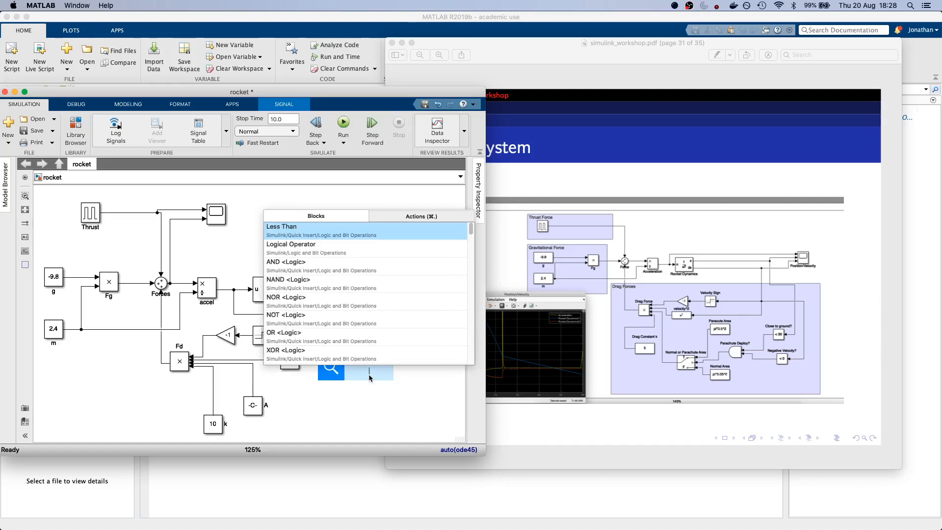
type("con")
key("BackSpace")
type("mpa")
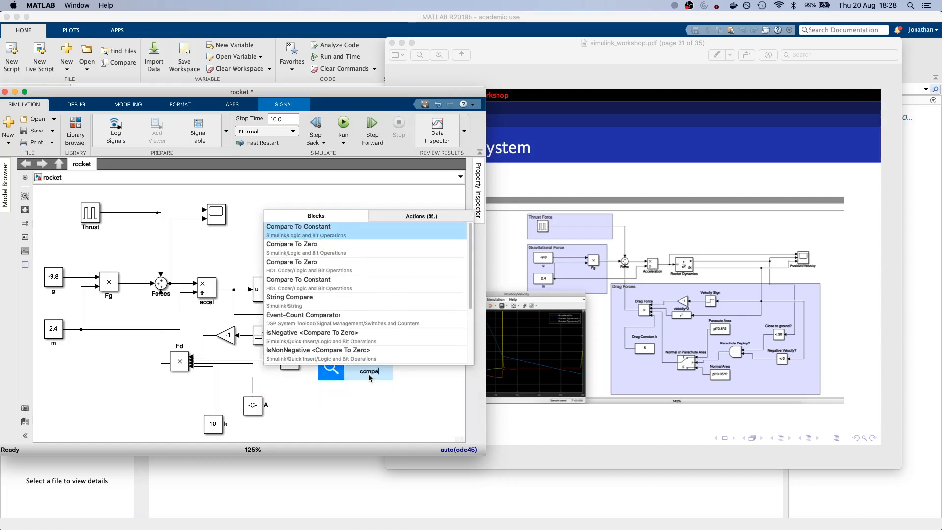
left_click(367, 230)
left_click(402, 422)
left_click(376, 375)
key("super+r")
key("super+r")
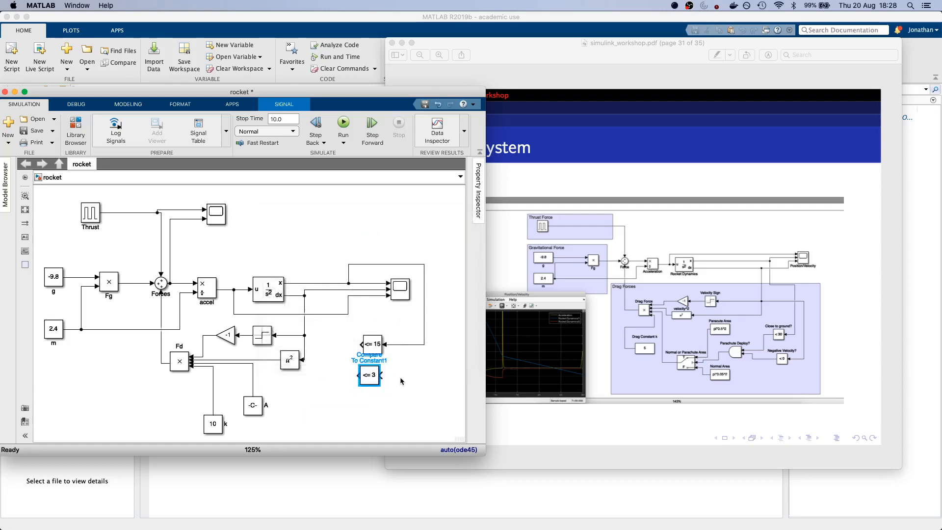
left_click_drag(372, 377, 375, 378)
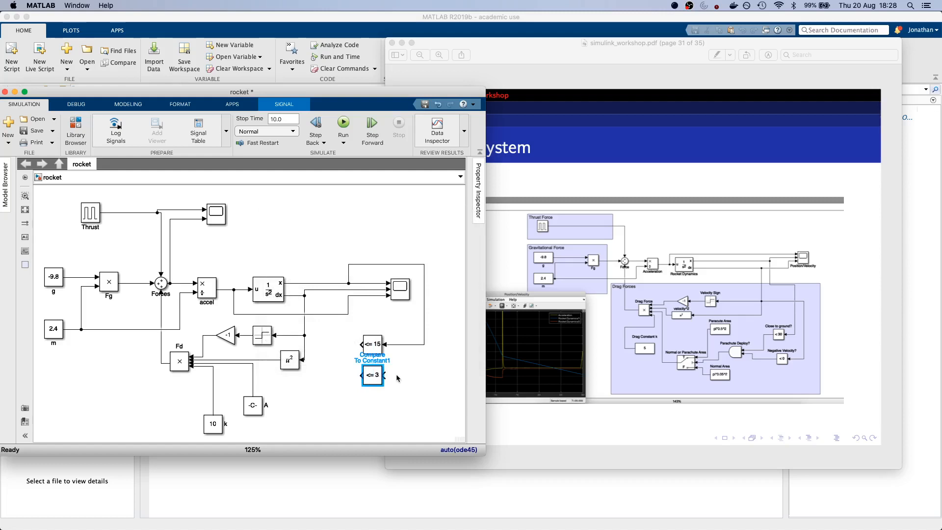
Step: Set the second Compare To Constant block's constant value to 0 and move the block slightly down
double_click(374, 375)
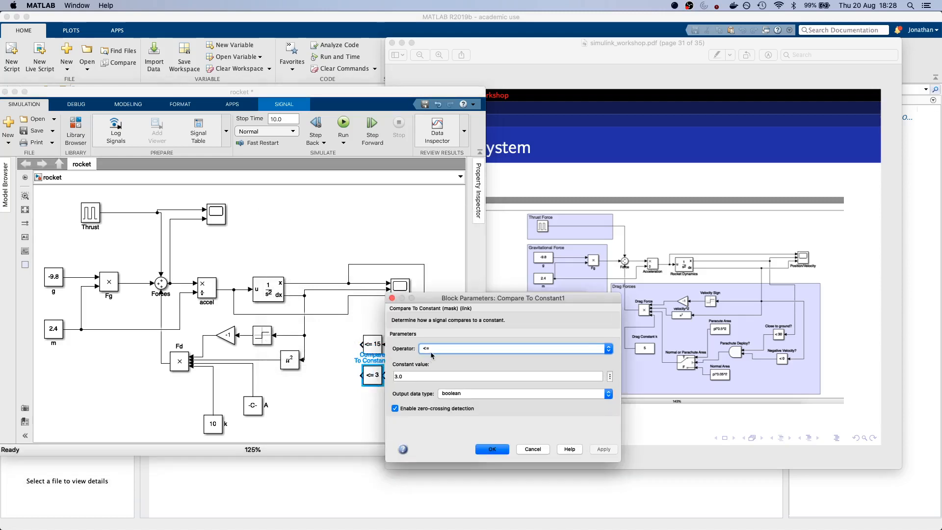
left_click(418, 376)
mouse_move(371, 374)
left_mouse_down()
mouse_move(407, 376)
mouse_move(371, 387)
left_mouse_up()
double_click(402, 378)
type("0")
key("Return")
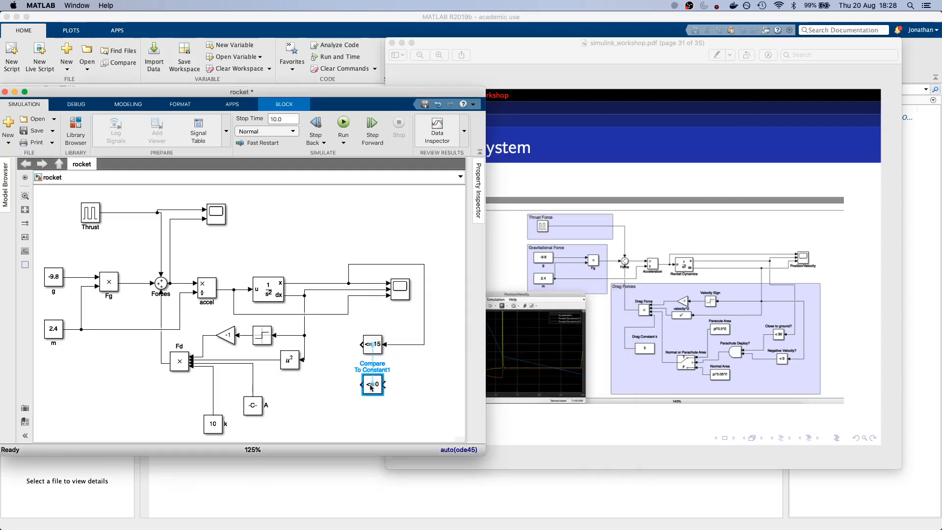
Step: Branch the velocity signal dx into the <= 0 block's input and move the <= 15 block slightly down
left_click(368, 291)
mouse_move(372, 294)
left_mouse_down()
mouse_move(399, 389)
mouse_move(388, 385)
left_mouse_up()
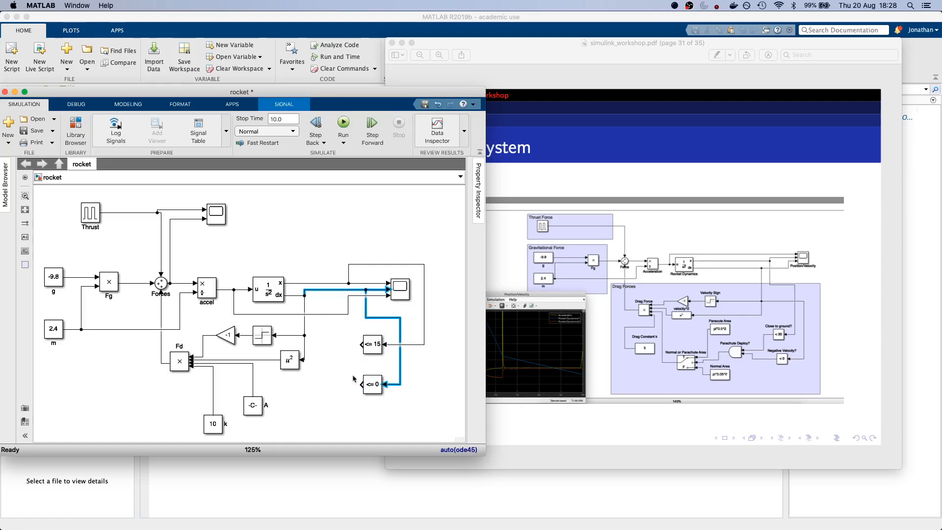
left_click(371, 346)
left_click_drag(372, 346, 371, 352)
left_click(375, 384)
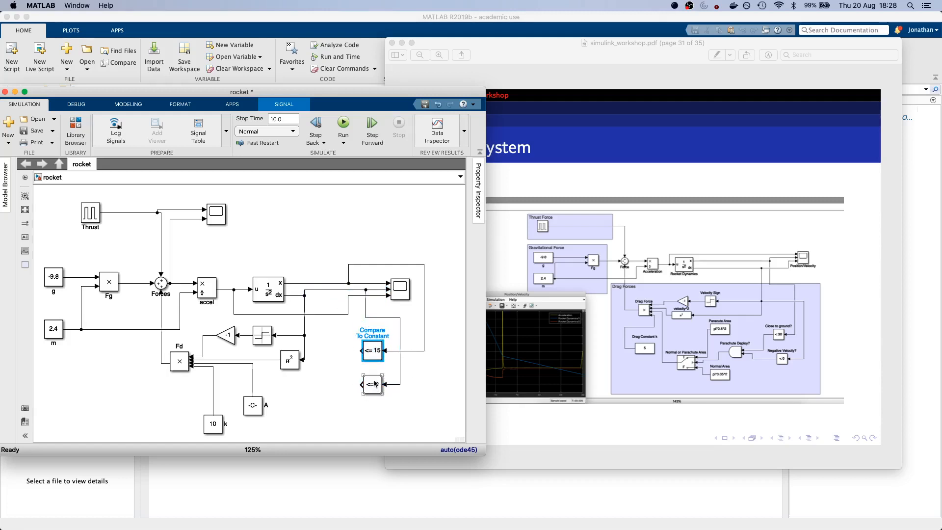
left_click(369, 353)
Step: Insert an AND block facing left beside the two comparison blocks and connect both comparison outputs to its inputs
double_click(339, 362)
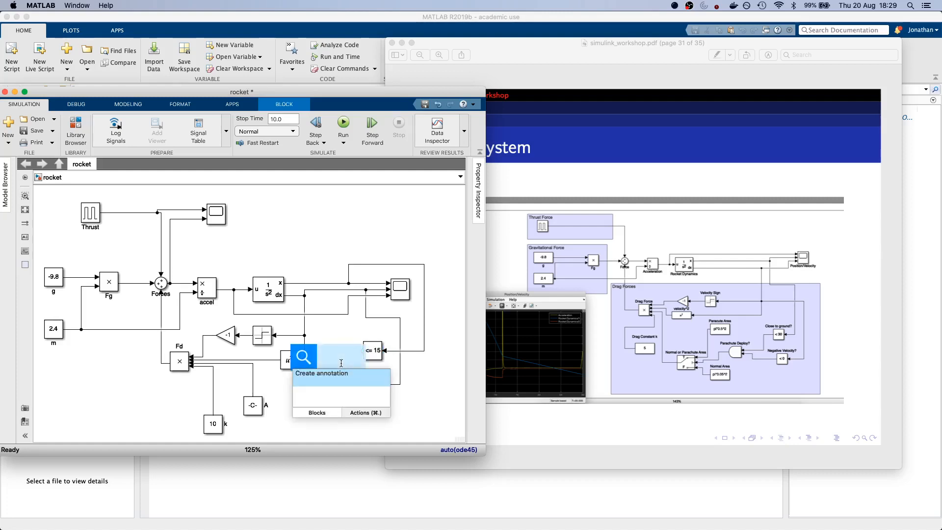
type("an")
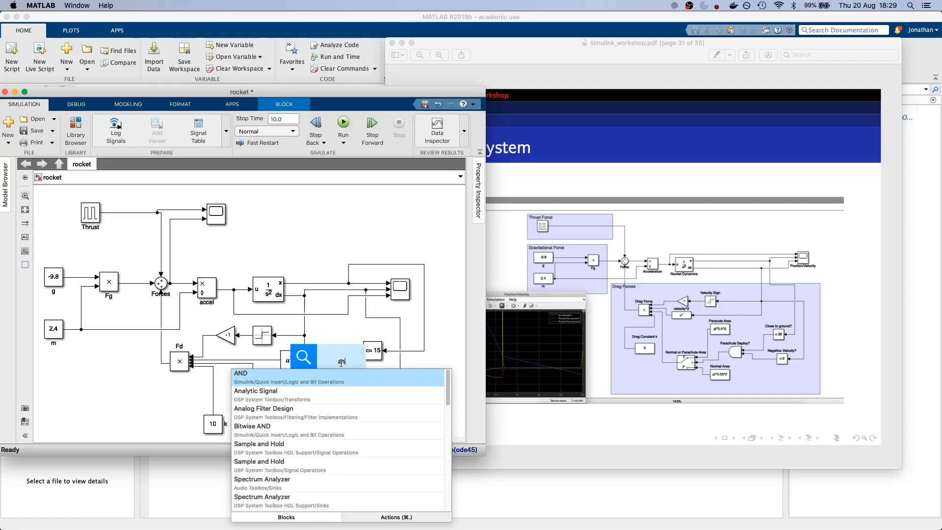
left_click(337, 379)
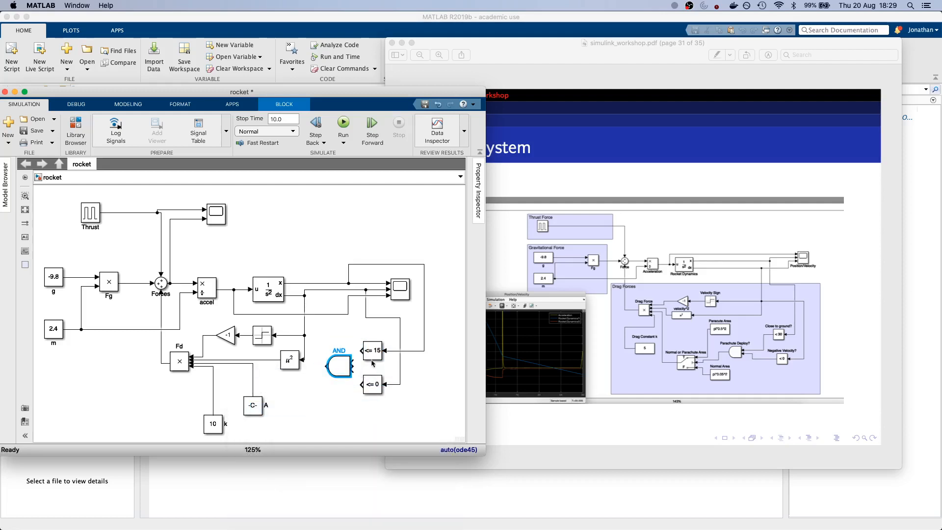
left_click_drag(361, 350, 361, 384)
left_click(331, 371)
left_click(359, 385)
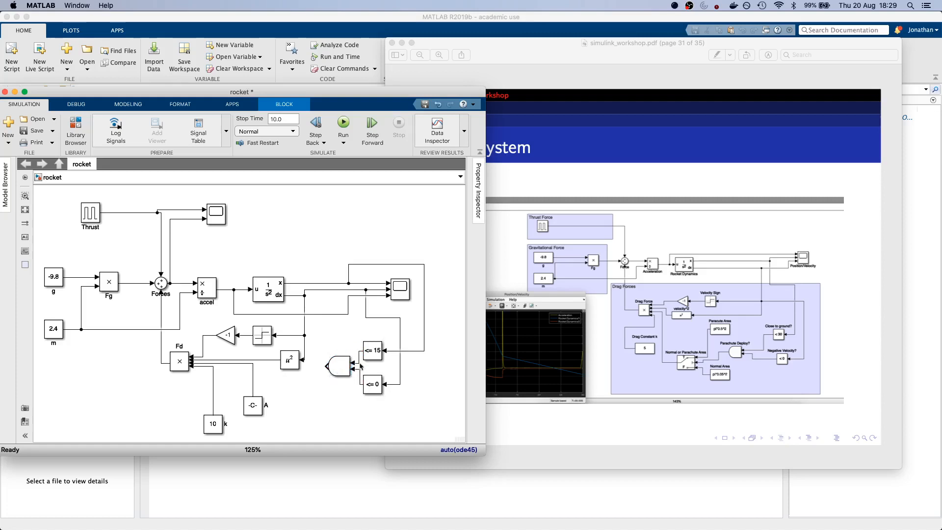
Step: Space out the deployment logic by moving both comparison blocks slightly right and the AND block down beside the <= 0 block
left_click(376, 392)
left_click_drag(374, 391, 383, 392)
left_click_drag(365, 352, 353, 372)
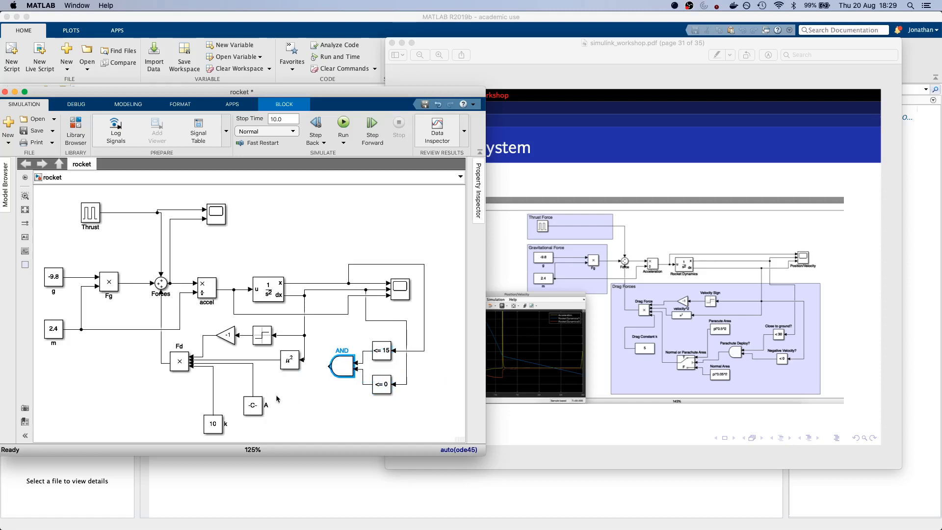
left_click_drag(340, 375, 332, 402)
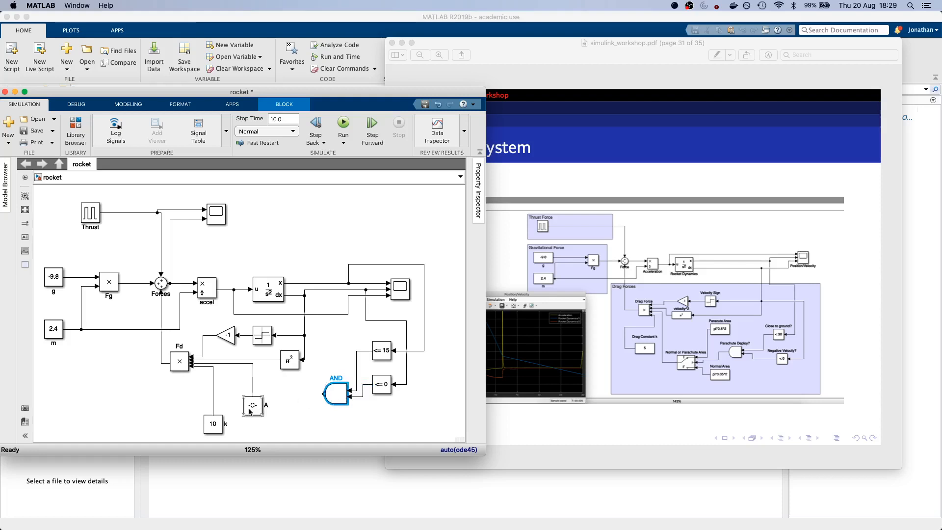
Step: Try to insert a Switch Case block between the A constant and the AND block
double_click(283, 393)
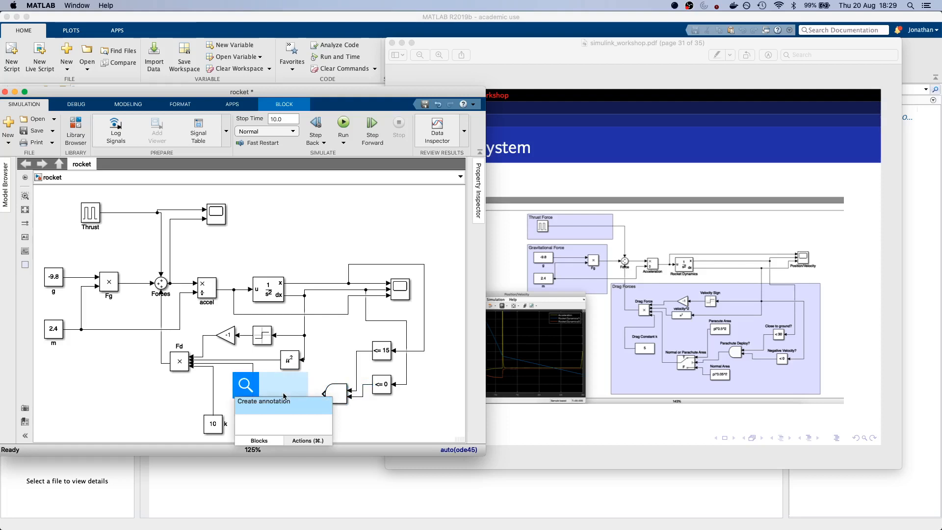
type("switch")
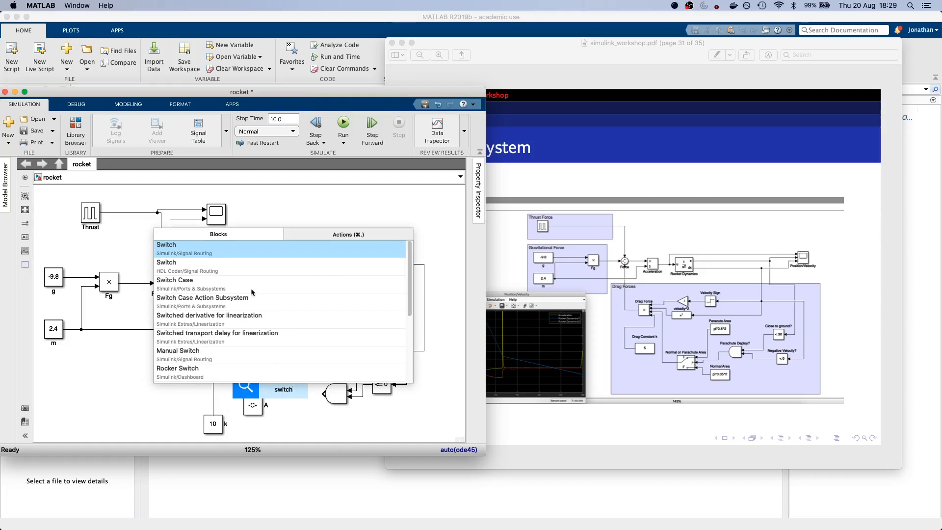
left_click(228, 288)
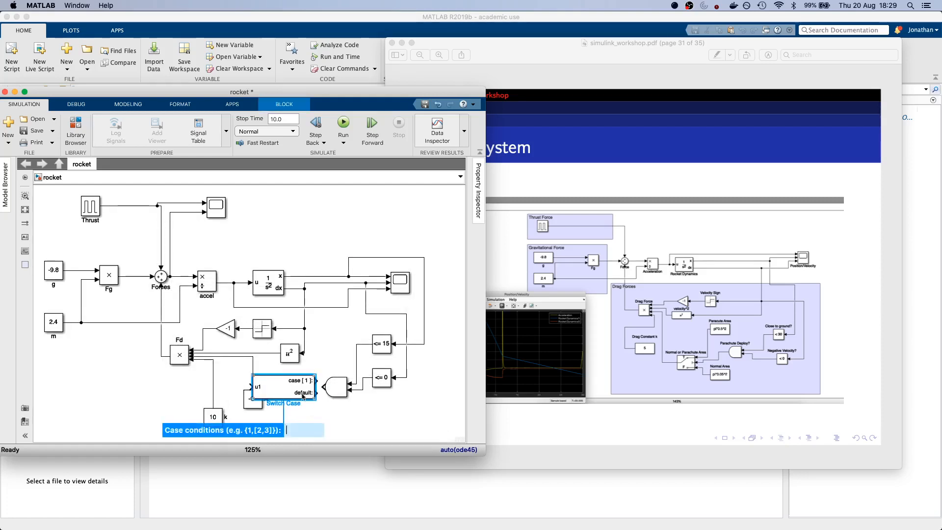
key("Escape")
key("super+z")
double_click(317, 405)
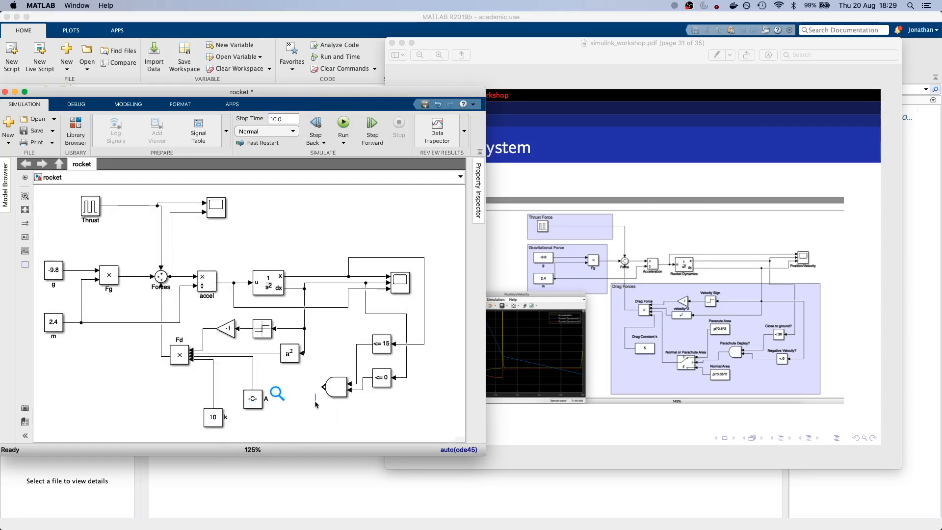
type("condi")
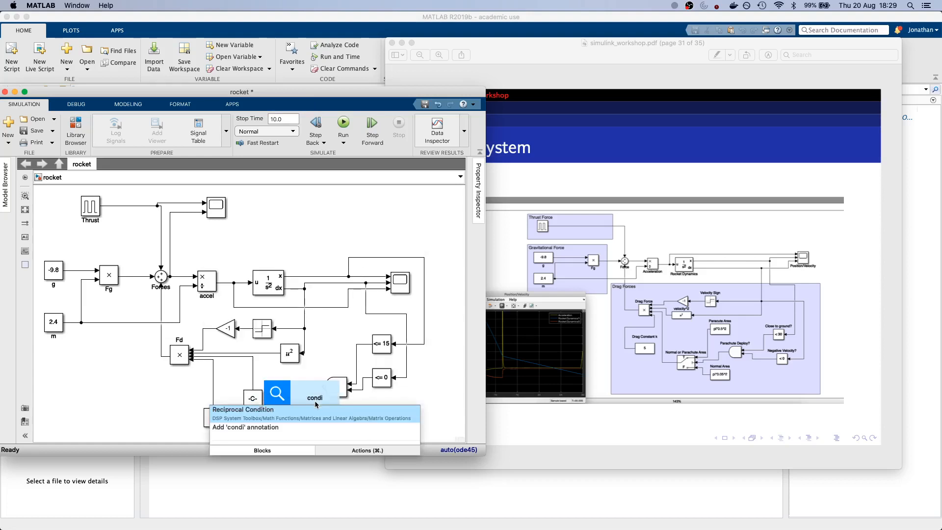
key("BackSpace")
key("BackSpace")
key("BackSpace")
key("BackSpace")
key("BackSpace")
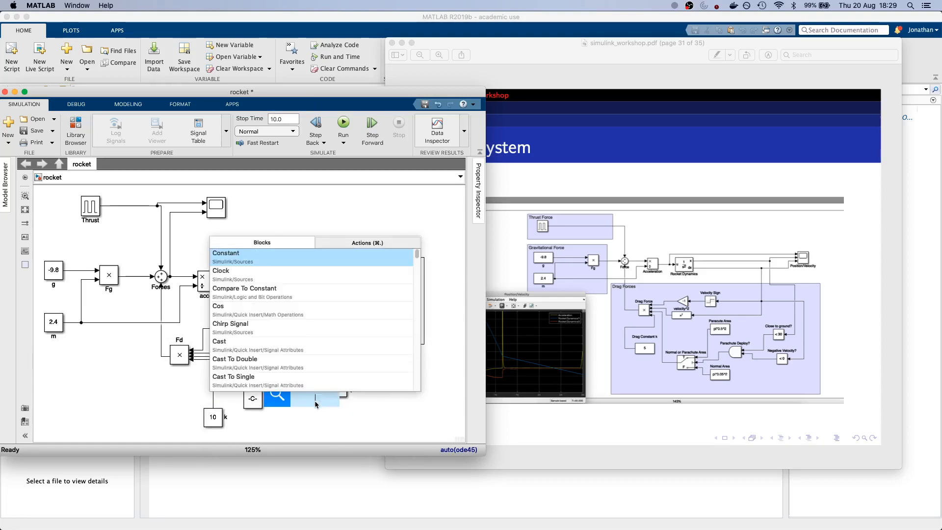
type("s")
key("BackSpace")
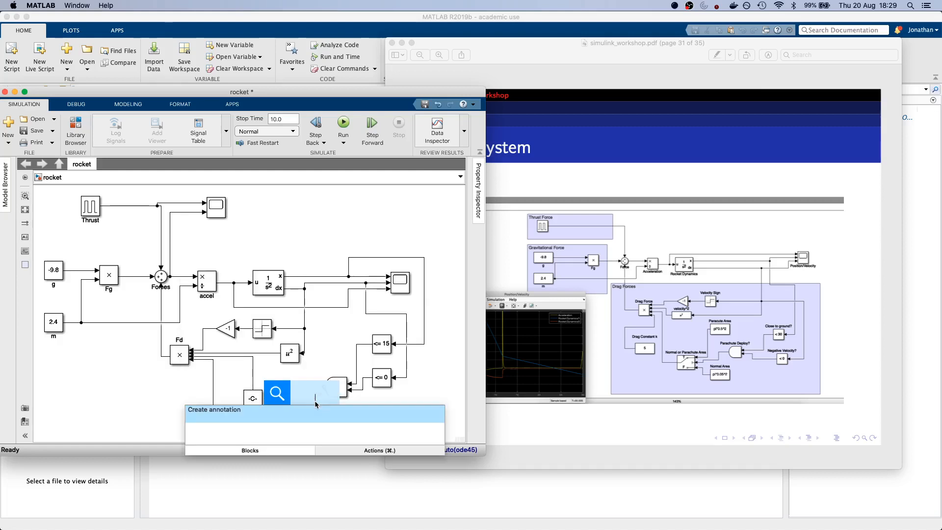
left_click(305, 367)
Step: Locate the Switch block among the Signal Routing blocks in the Simulink library and check its parameters
left_click(75, 126)
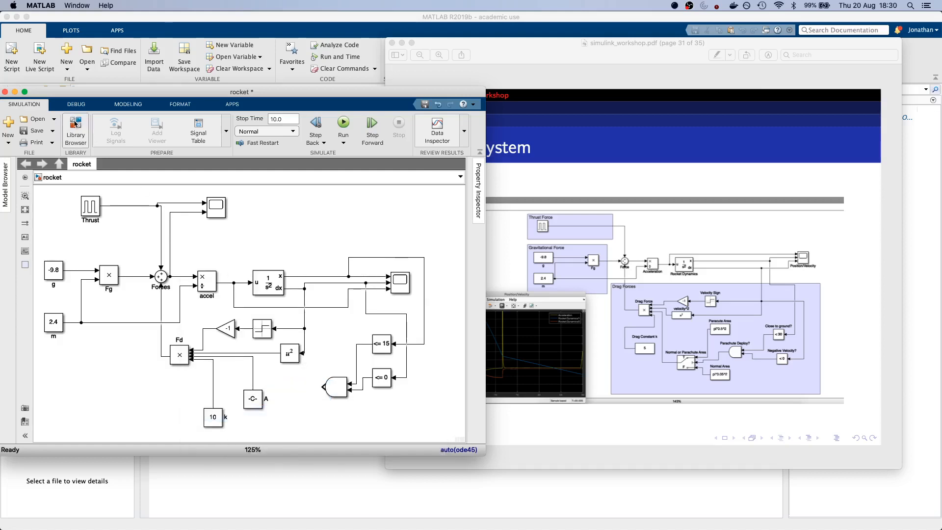
scroll(373, 229, "up", 3)
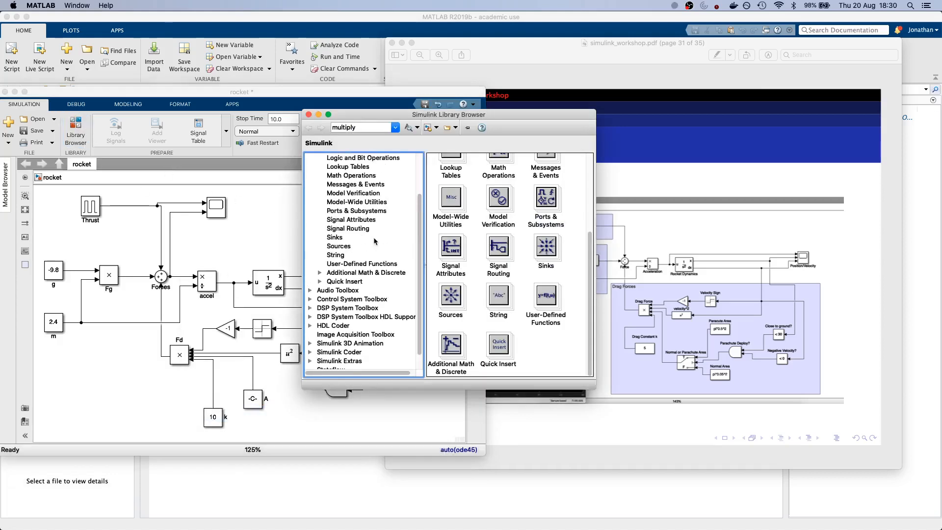
left_click(365, 239)
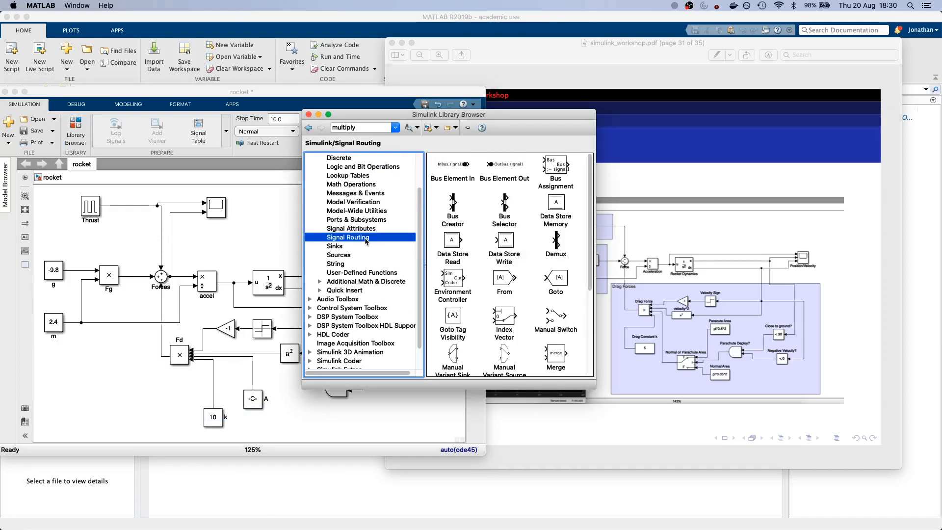
scroll(506, 270, "down", 3)
scroll(546, 288, "down", 2)
scroll(520, 281, "down", 2)
scroll(519, 279, "down", 2)
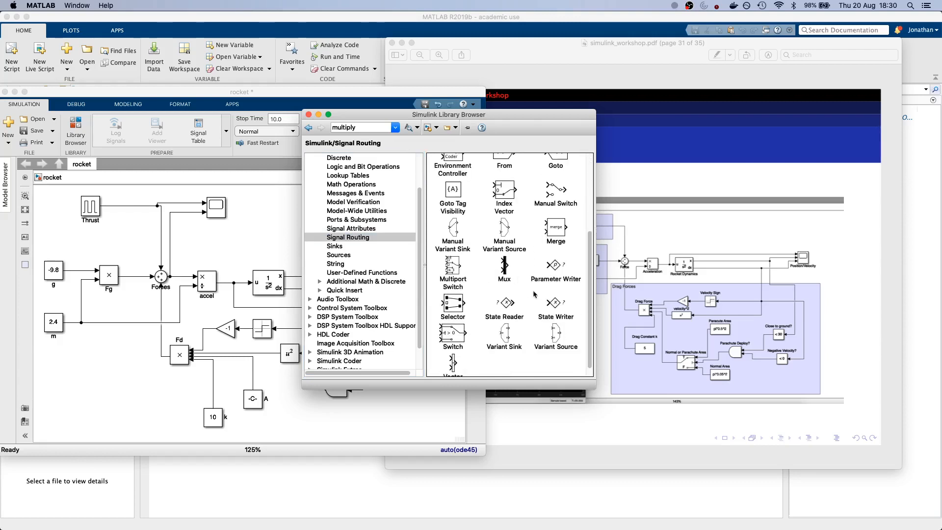
left_click(450, 337)
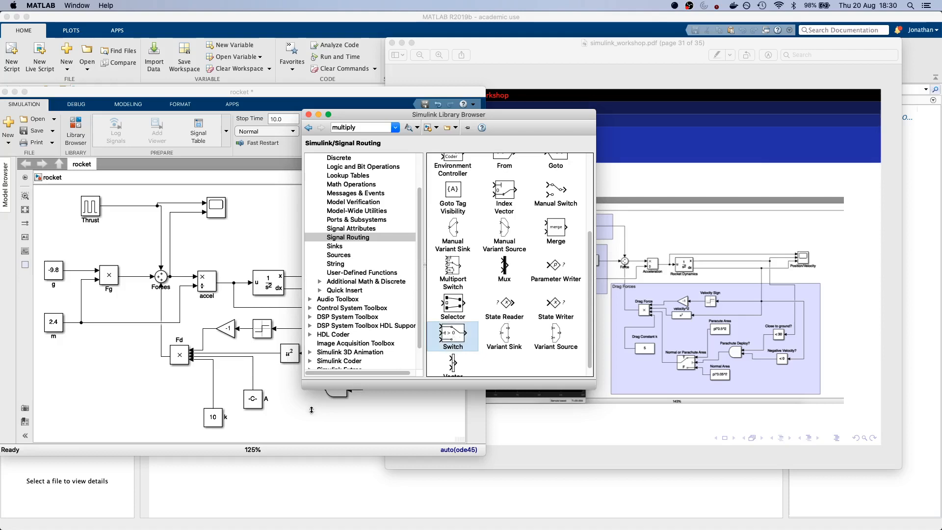
double_click(451, 346)
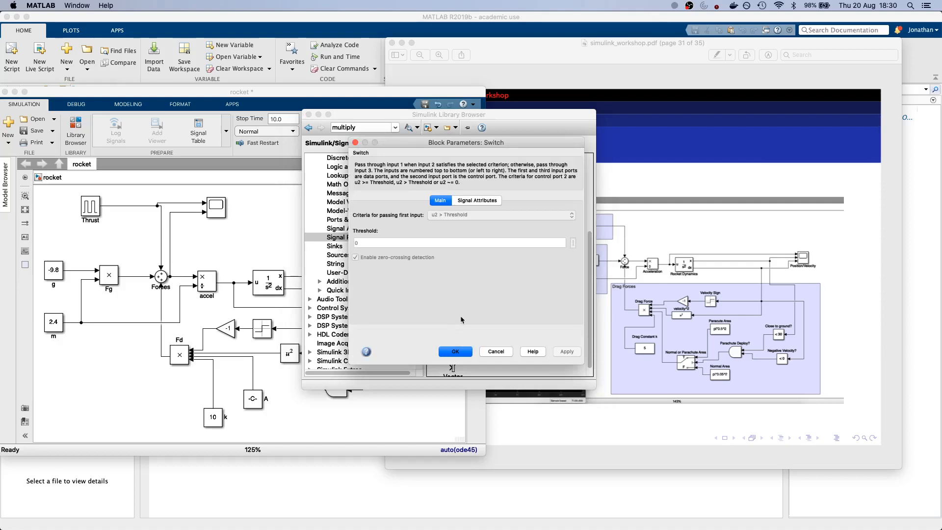
left_click(469, 351)
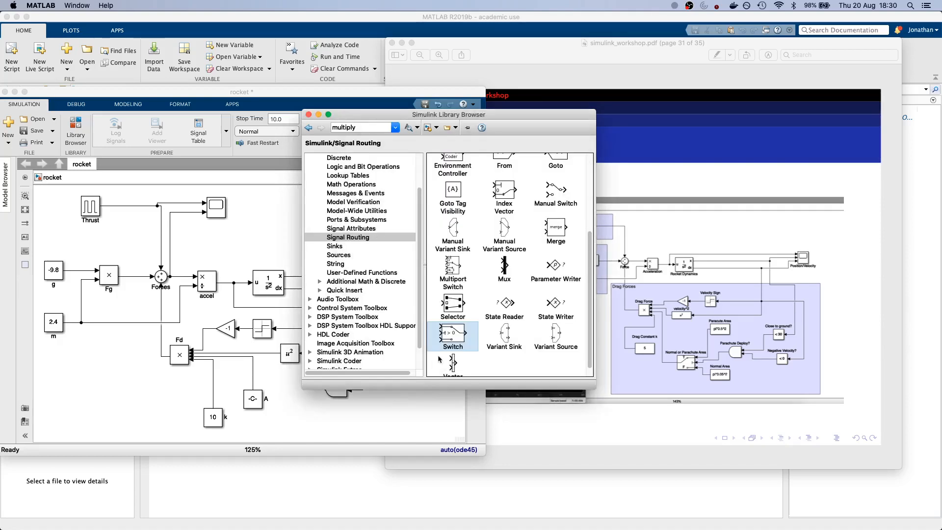
Step: Add the Switch block to the rocket model below the AND block and flip it to face left
left_click_drag(381, 117, 542, 128)
left_click_drag(616, 344, 290, 428)
scroll(294, 403, "down", 2)
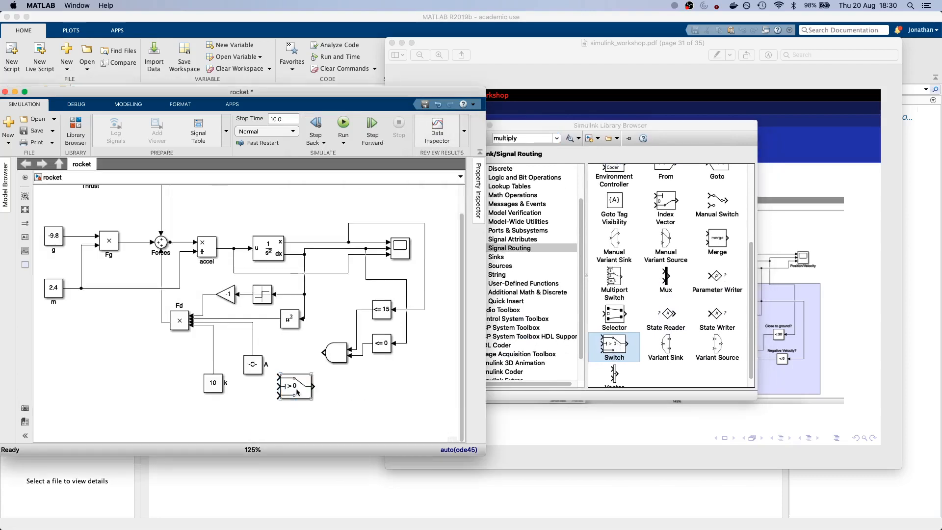
key("ctrl+i")
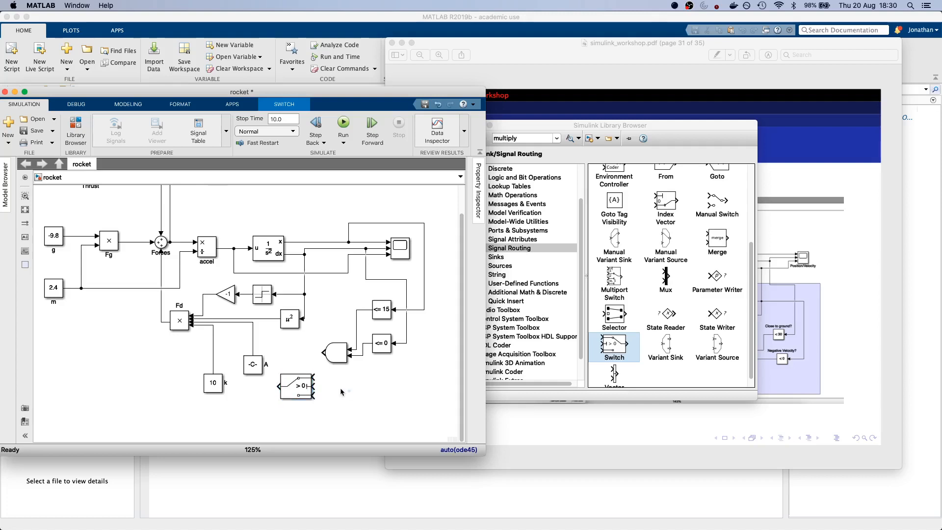
left_click_drag(297, 388, 285, 394)
left_click(247, 369)
key("Delete")
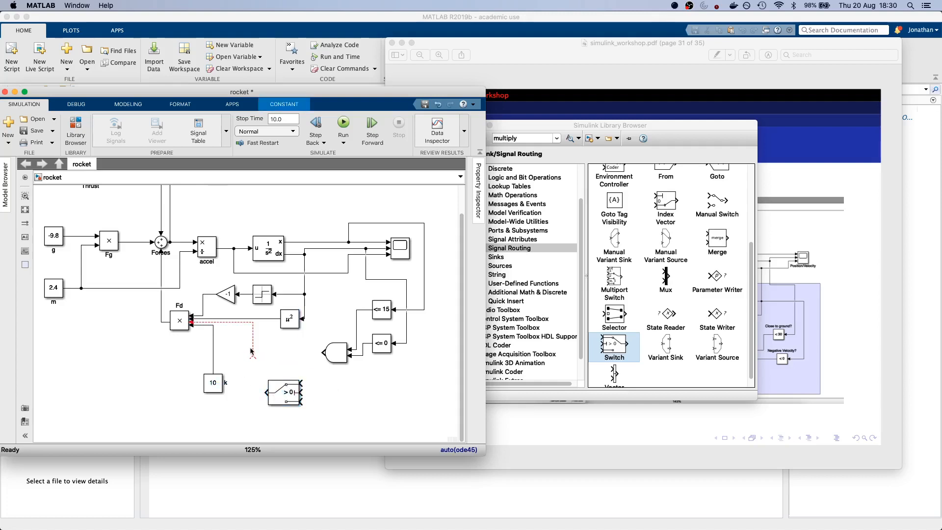
left_click(252, 349)
key("Delete")
left_click_drag(279, 391, 263, 382)
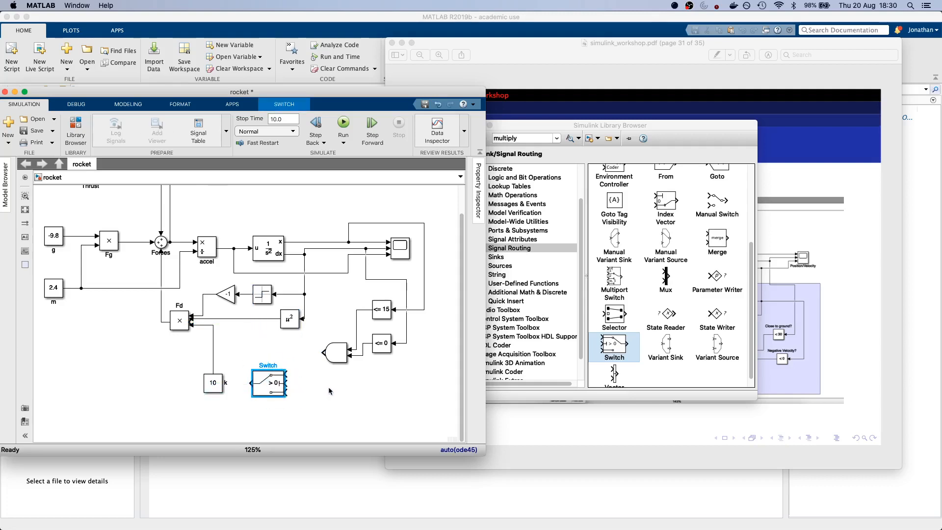
key("super+z")
key("super+z")
key("super+z")
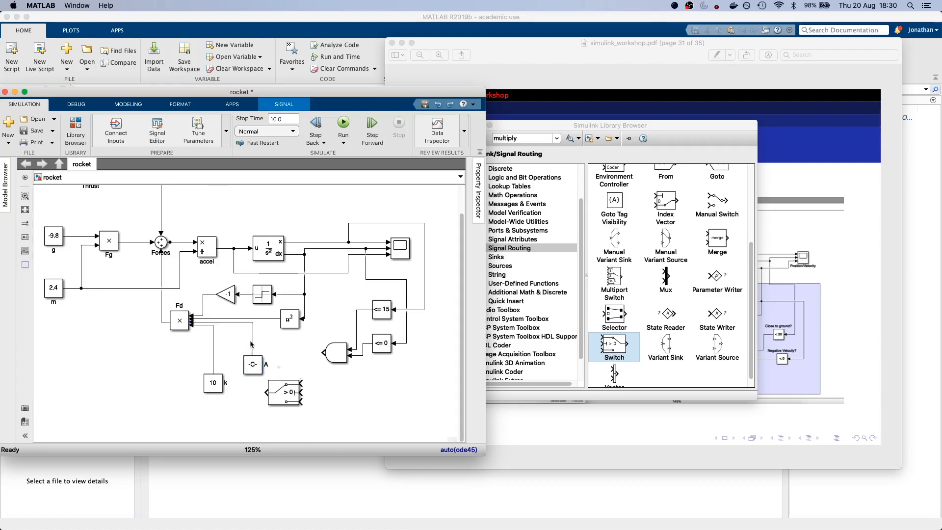
Step: Delete the signal line from constant A to Fd and move A to the lower right of the Switch block
left_click(253, 345)
key("Delete")
left_click_drag(252, 366, 326, 420)
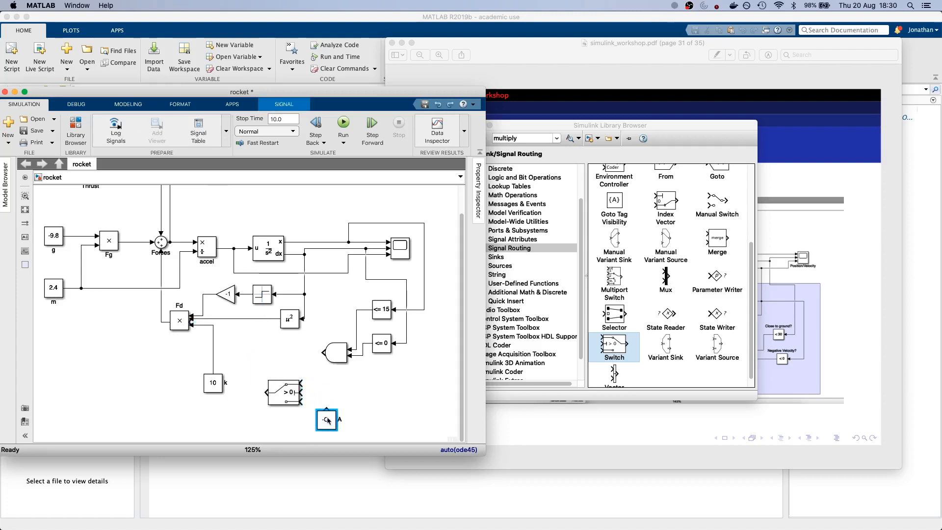
Step: Connect the AND block's output to the middle input of the Switch block and rename the AND block "deploy?"
left_click_drag(278, 400, 268, 370)
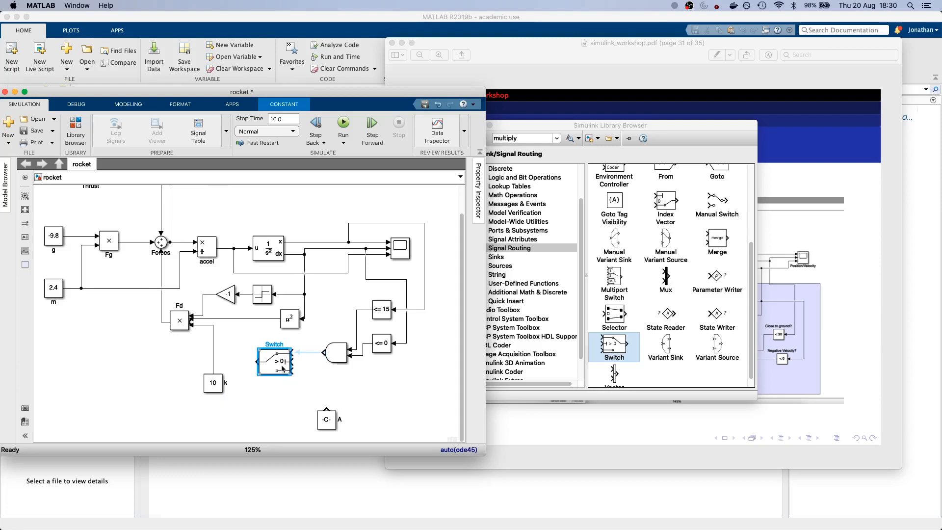
left_click_drag(323, 352, 292, 362)
double_click(333, 353)
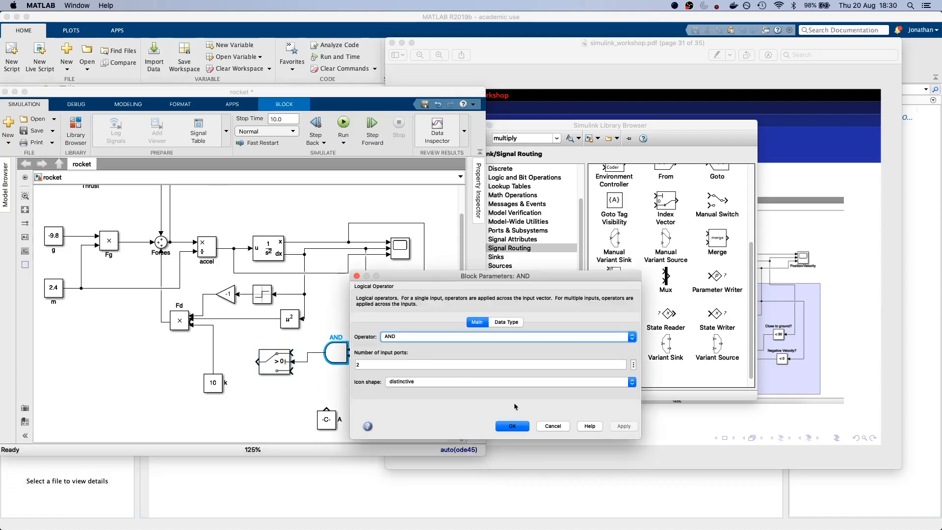
left_click(554, 426)
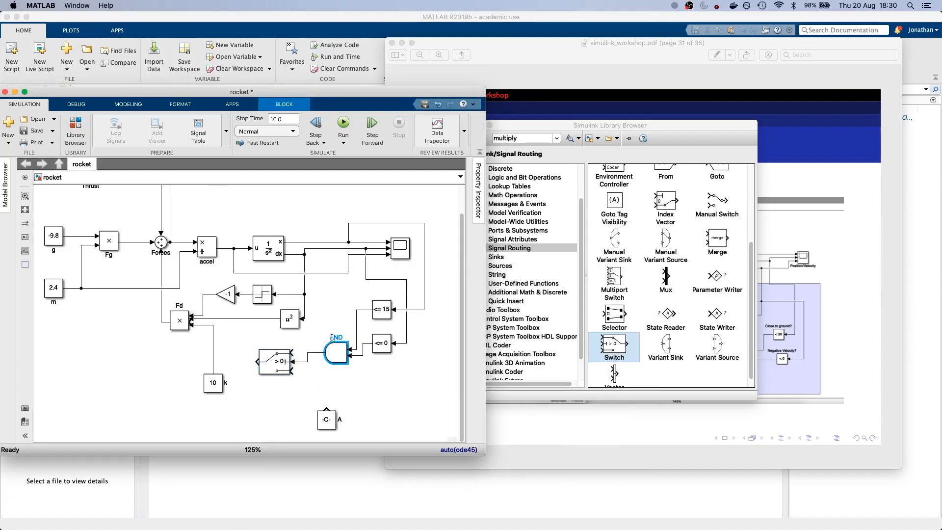
type("deploy?")
left_click(397, 387)
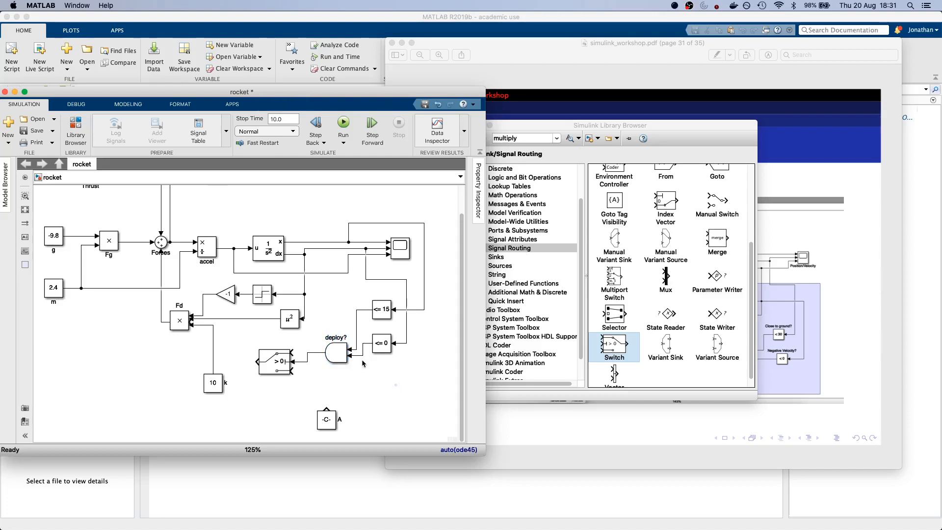
Step: Reposition the Switch block and constant A beneath the deploy? block and connect A to the Switch's third input
left_click(326, 420)
left_click_drag(278, 371, 267, 381)
left_click_drag(327, 419, 308, 416)
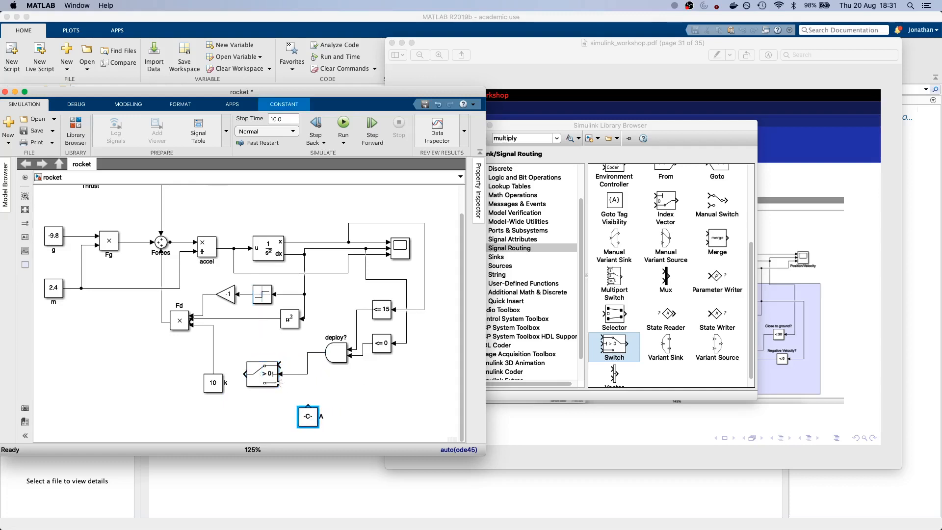
left_click_drag(281, 383, 308, 407)
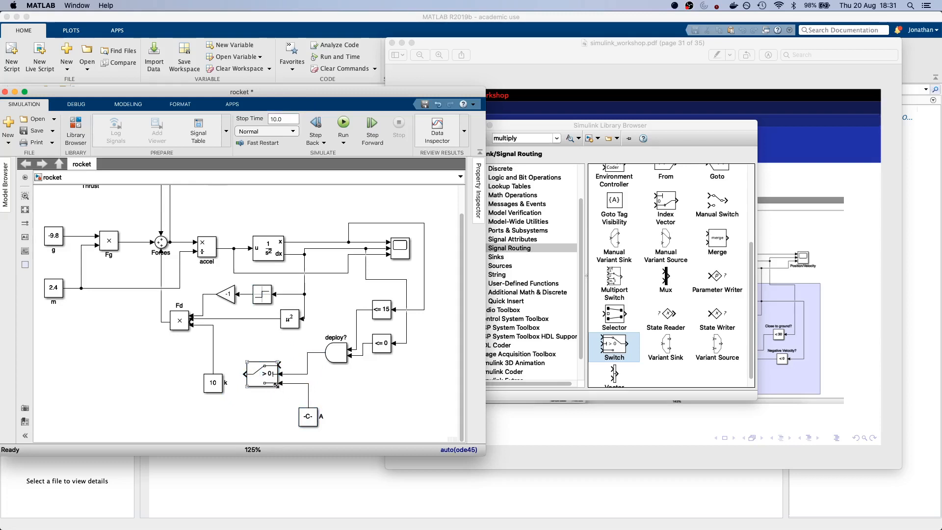
Step: Place a copy of constant A above the Switch block with its output facing down, and shift the Switch slightly down
left_click(316, 416)
left_click(314, 421)
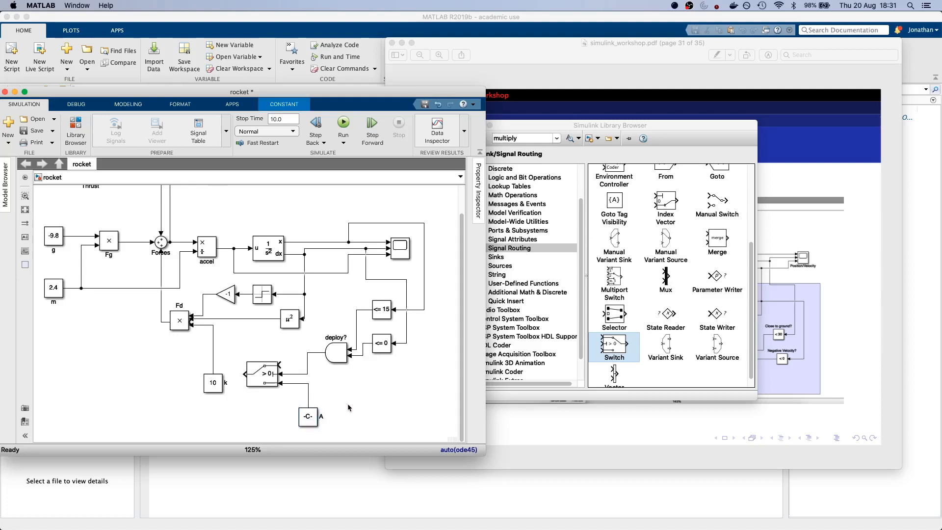
left_click_drag(308, 416, 290, 352)
left_click(337, 360)
key("super+r")
key("super+r")
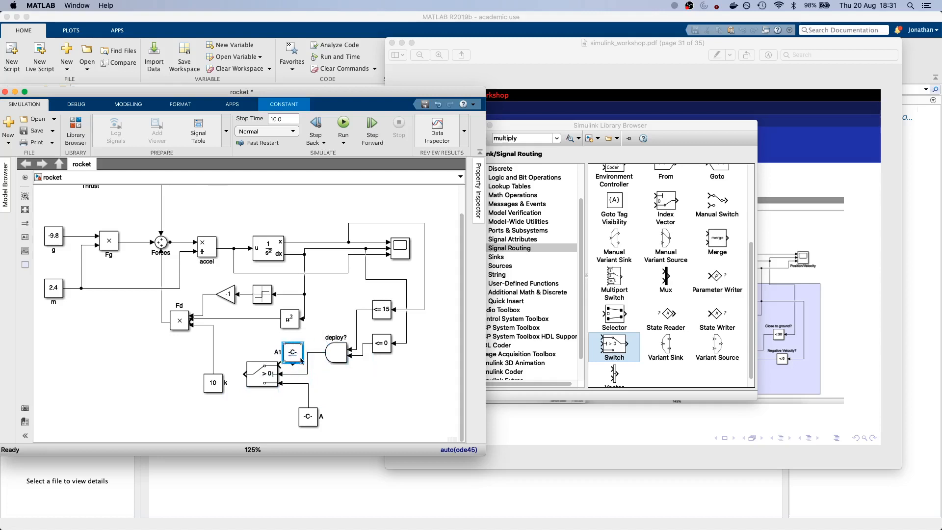
left_click_drag(271, 387, 269, 398)
Step: Set the constant value of the copied area block A1 to pi*0.5^2
double_click(295, 355)
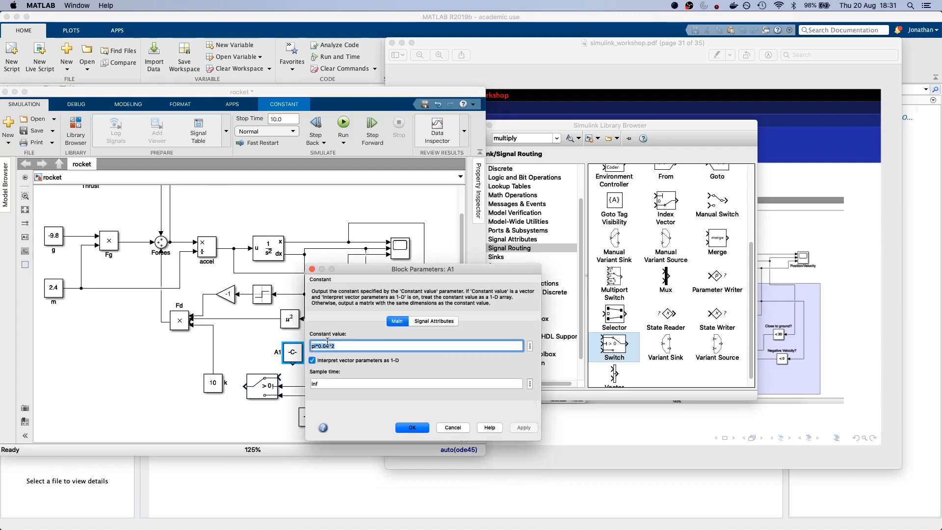
left_click(322, 345)
type("5")
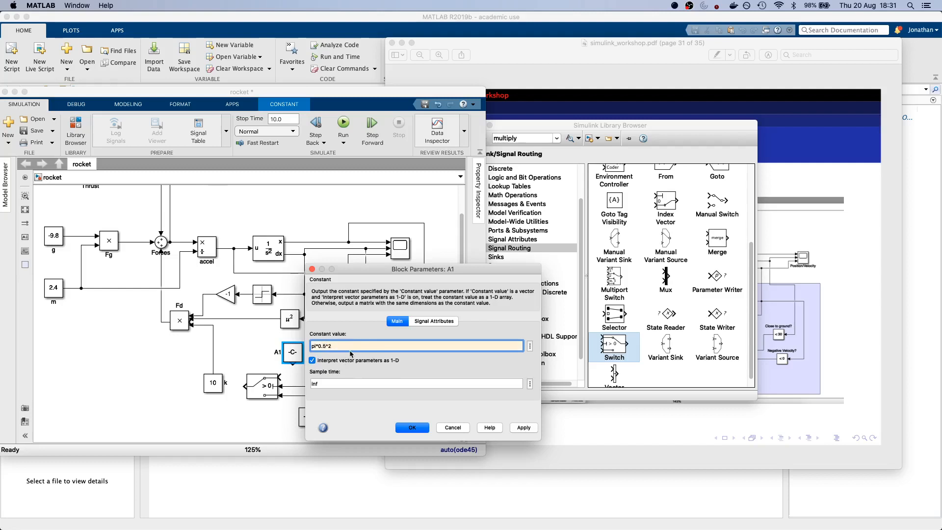
left_click(516, 428)
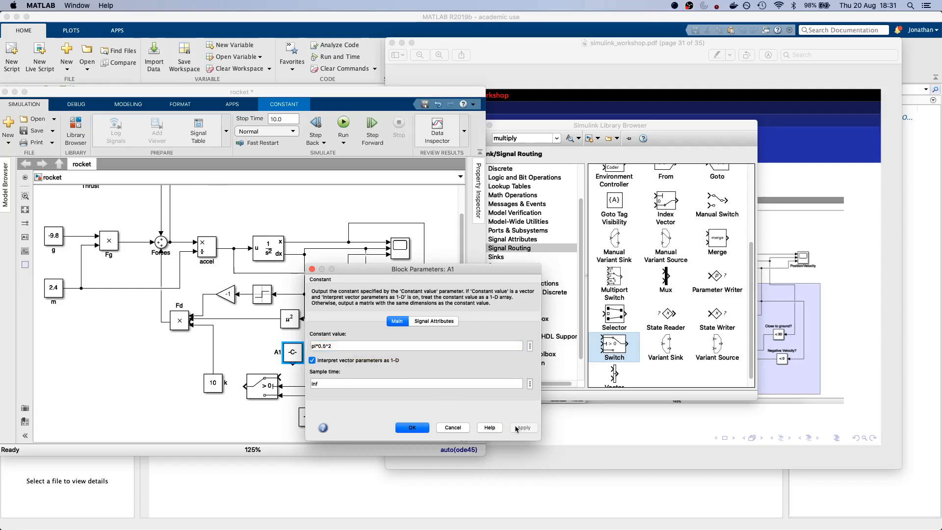
left_click(411, 427)
Step: Connect A1 to the Switch's first input and the Switch output to the free input of Fd
mouse_move(294, 364)
left_mouse_down()
mouse_move(279, 376)
mouse_move(221, 323)
mouse_move(192, 320)
left_mouse_up()
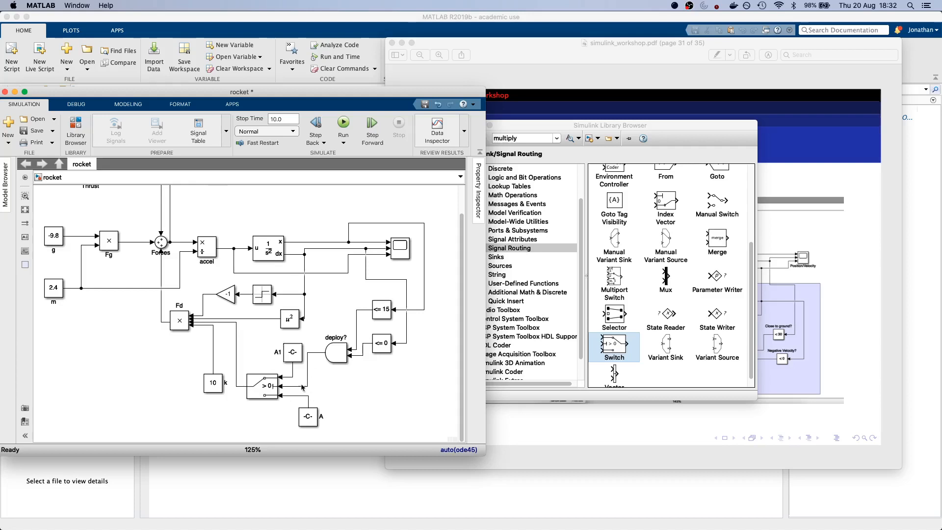
left_click_drag(292, 379, 288, 378)
Step: Open the Scope beside the rocket model and run the simulation with the parachute logic
left_click(405, 256)
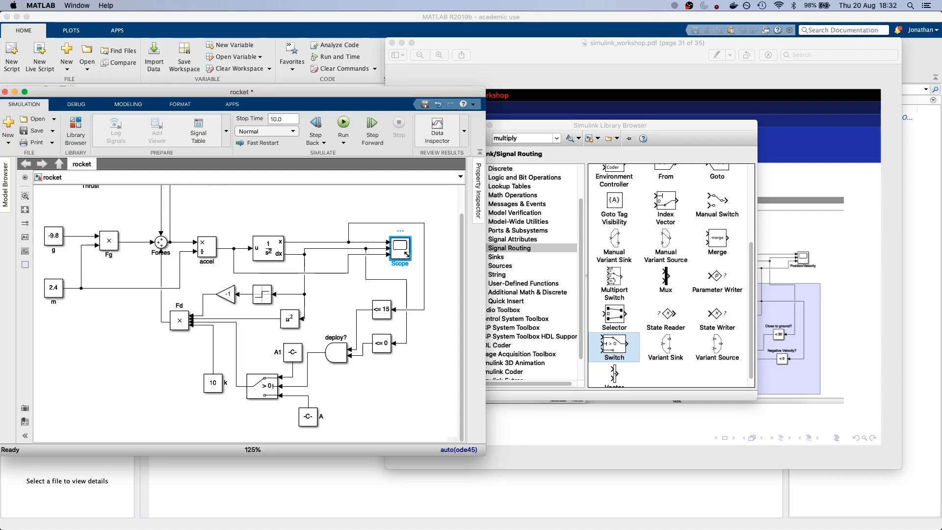
double_click(405, 256)
left_click_drag(295, 124, 587, 145)
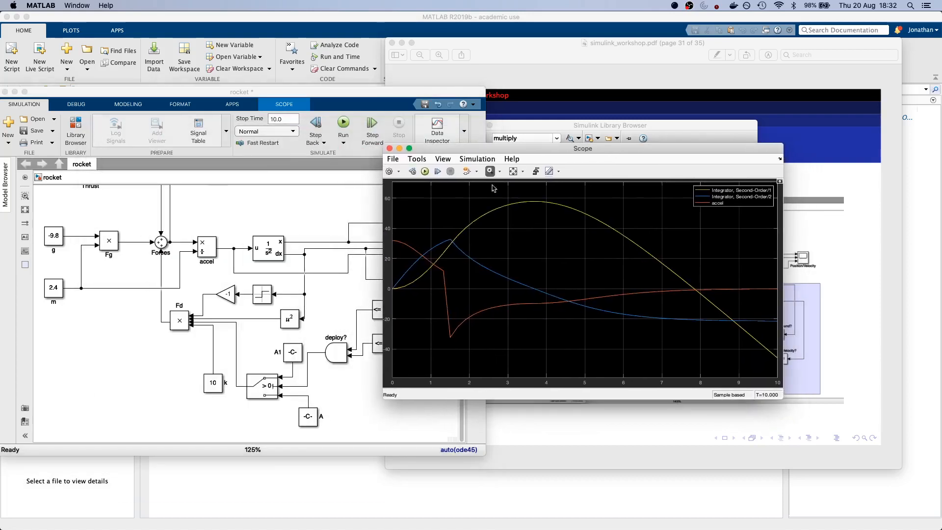
left_click(425, 172)
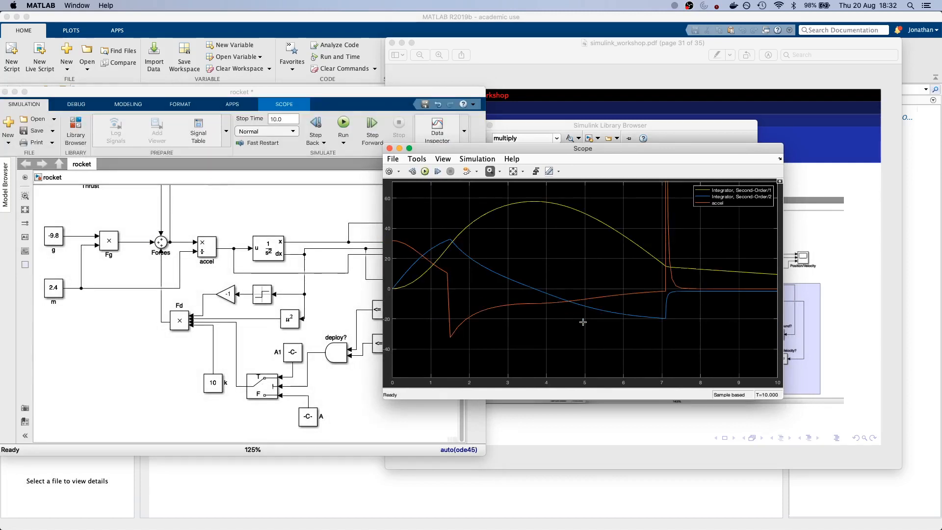
Step: Examine the velocity and acceleration curves in the Scope around the parachute deployment and over their full range
left_click_drag(604, 152, 450, 113)
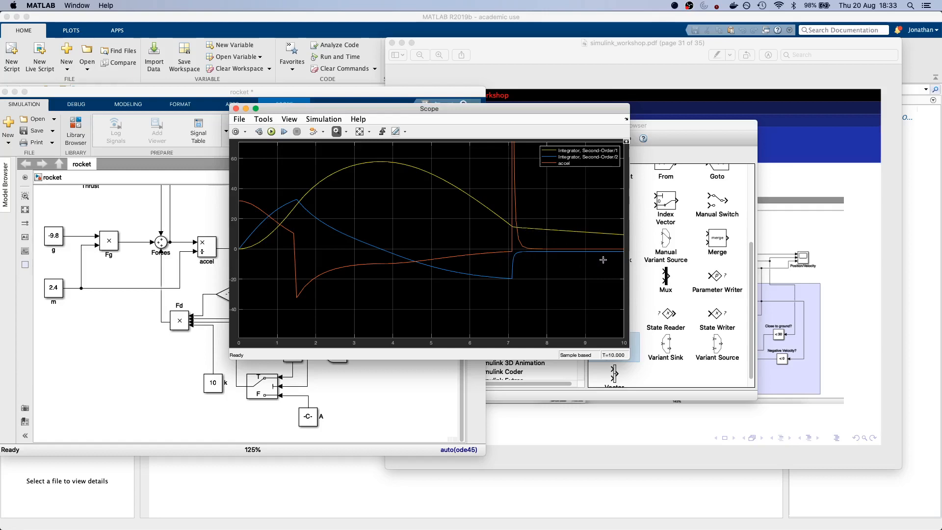
left_click_drag(516, 248, 488, 245)
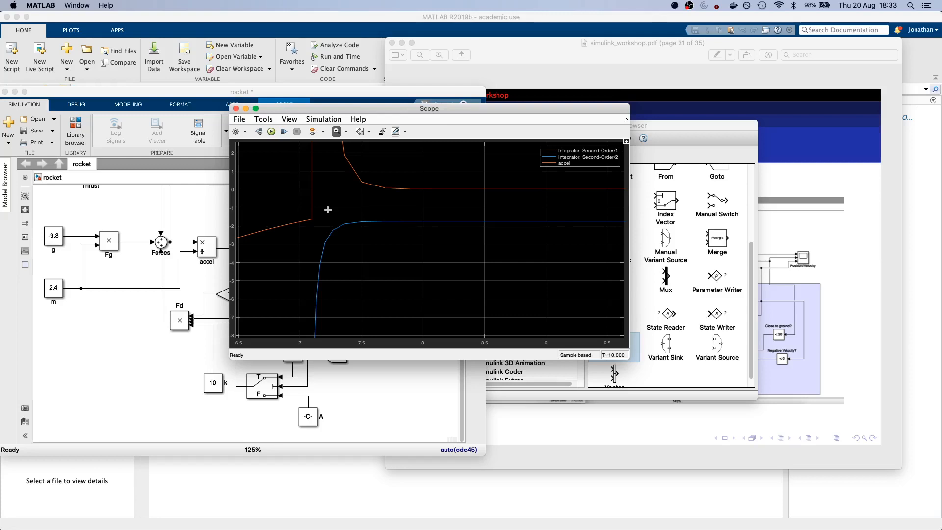
left_click(359, 132)
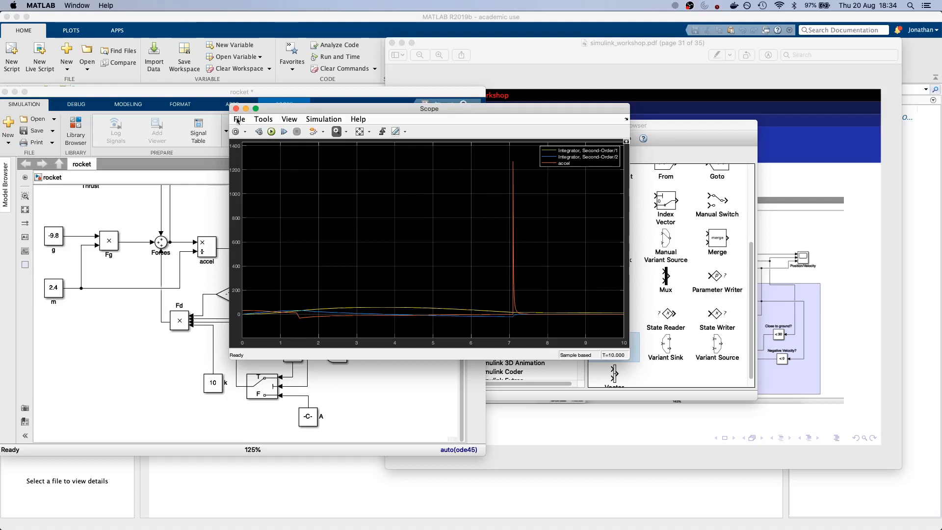
Step: Bring the rocket model in front of the Scope, fit the whole diagram in view, and enlarge the model window
left_click(186, 247)
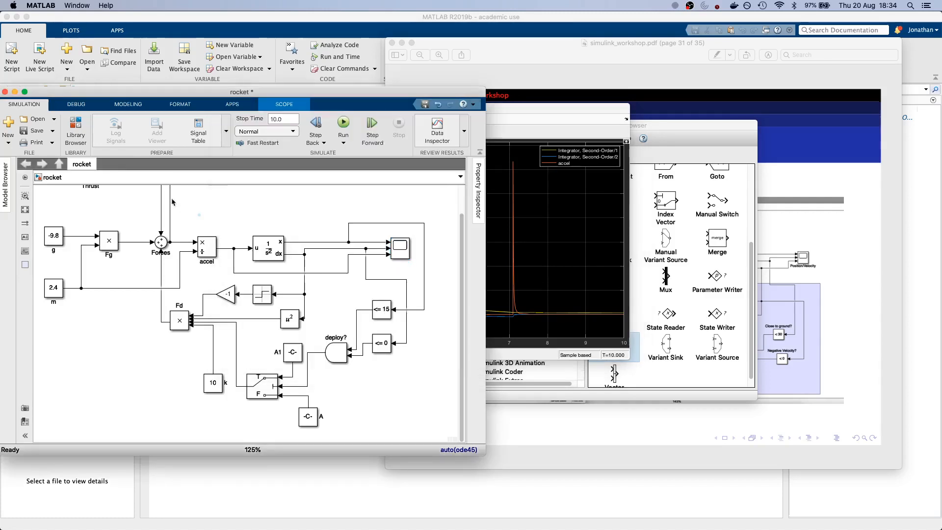
left_click(25, 210)
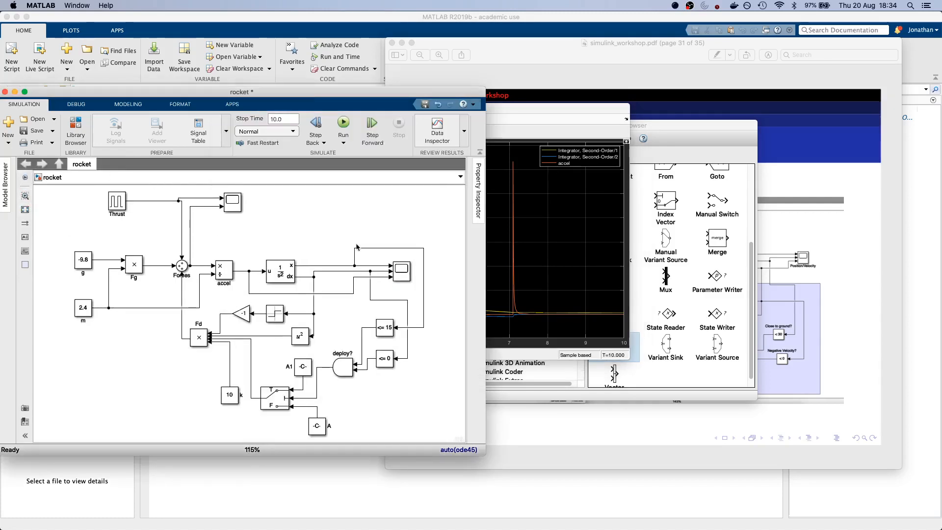
left_click_drag(482, 455, 630, 478)
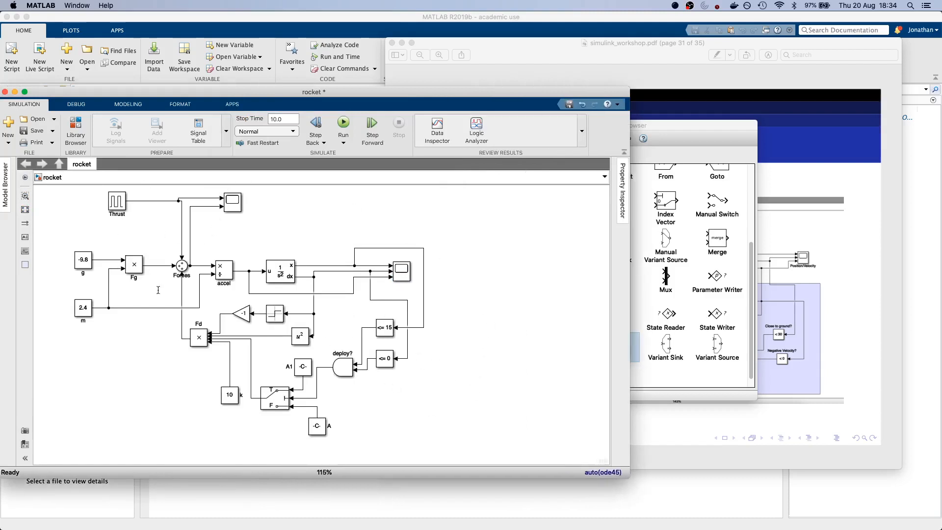
Step: Try to auto-arrange the entire rocket diagram with all its blocks selected
left_click_drag(482, 438, 73, 238)
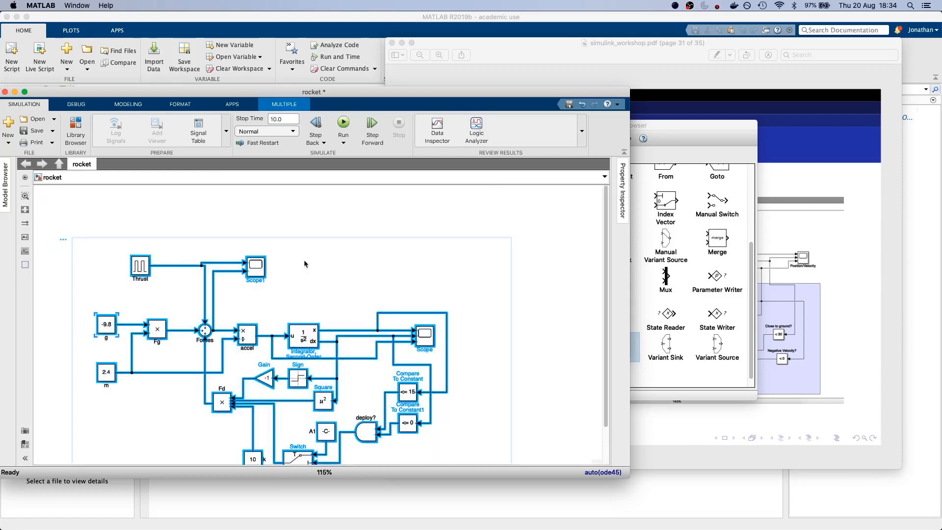
key("ctrl+shift+a")
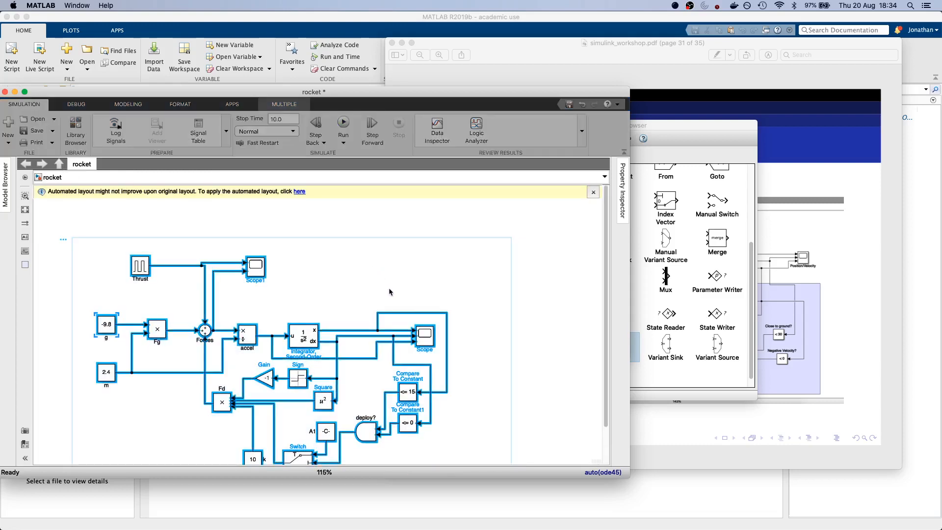
scroll(519, 342, "down", 1)
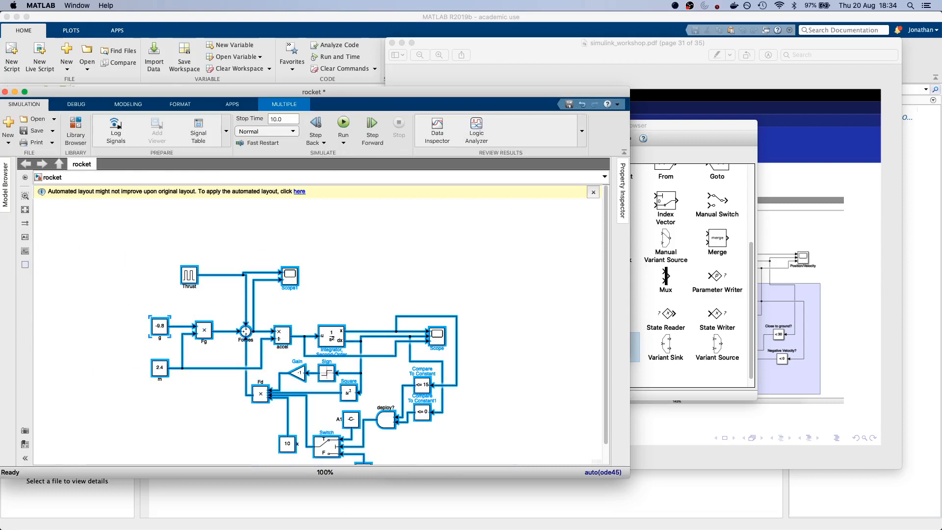
left_click(25, 210)
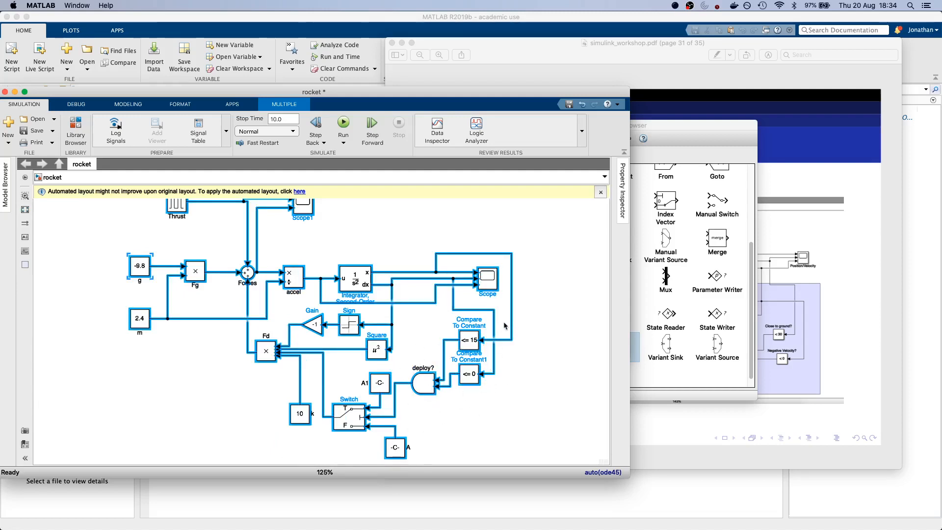
left_click(539, 385)
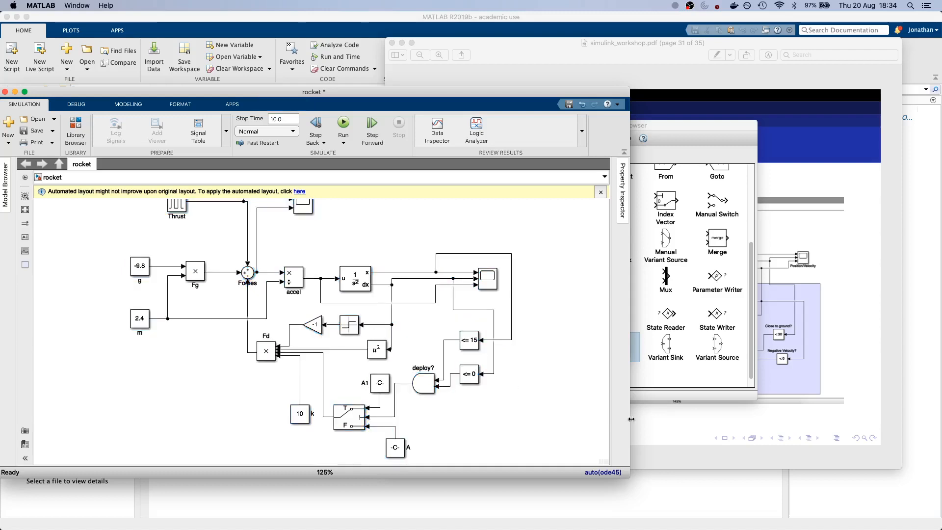
Step: Switch to Preview, view the Rocket System slide and page 32 of simulink_workshop.pdf, and return to the rocket model
left_click(778, 375)
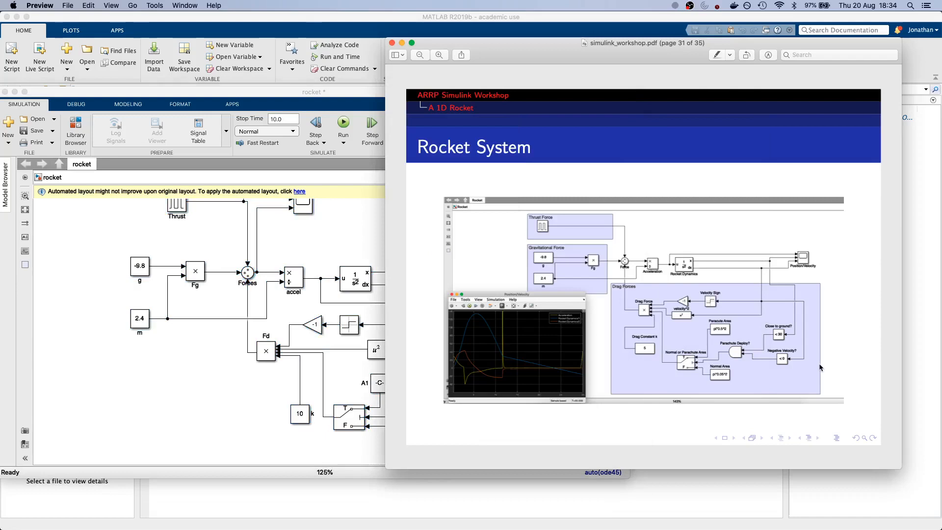
key("Down")
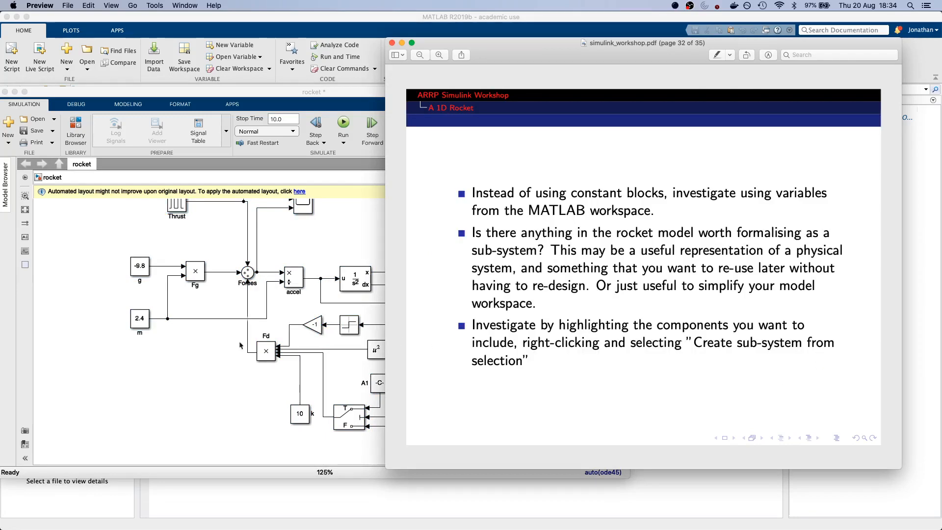
left_click(189, 357)
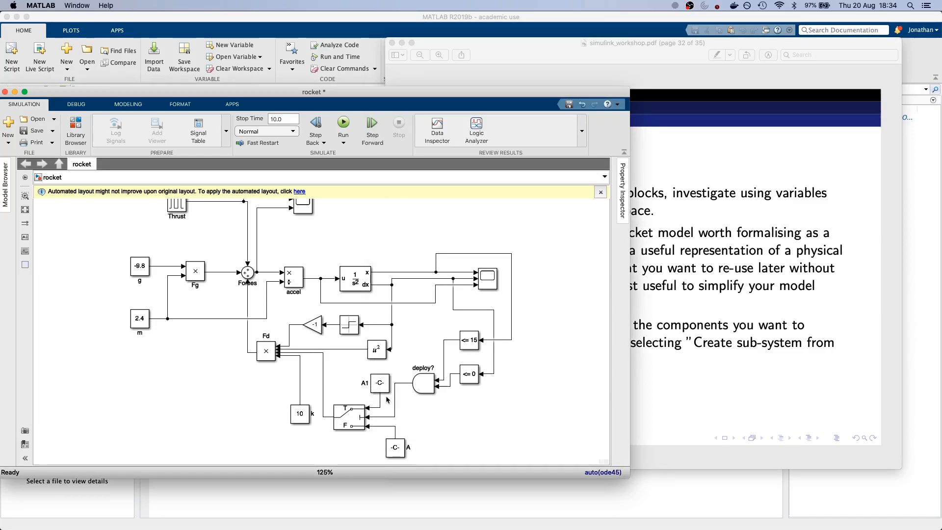
Step: Bring the main MATLAB window with its Workspace forward and place the rocket model window over it
left_click(919, 207)
mouse_move(715, 528)
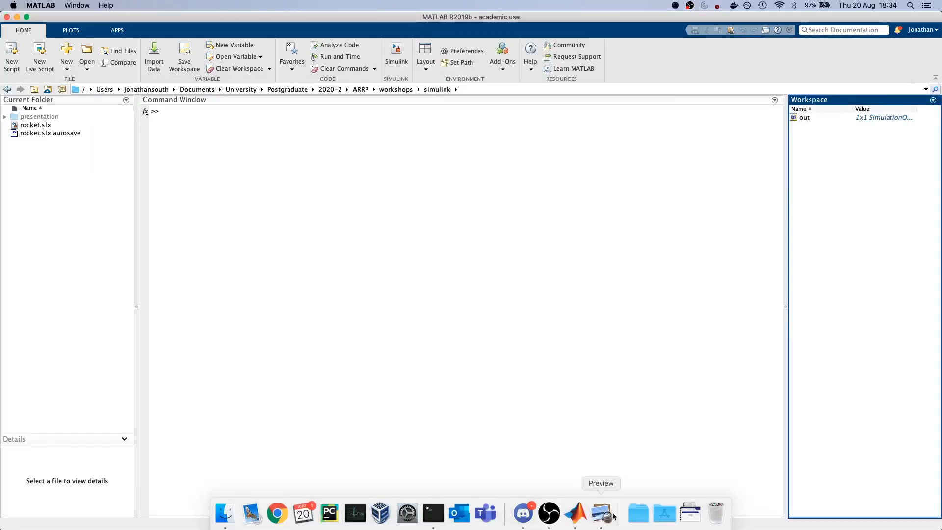
right_click(574, 516)
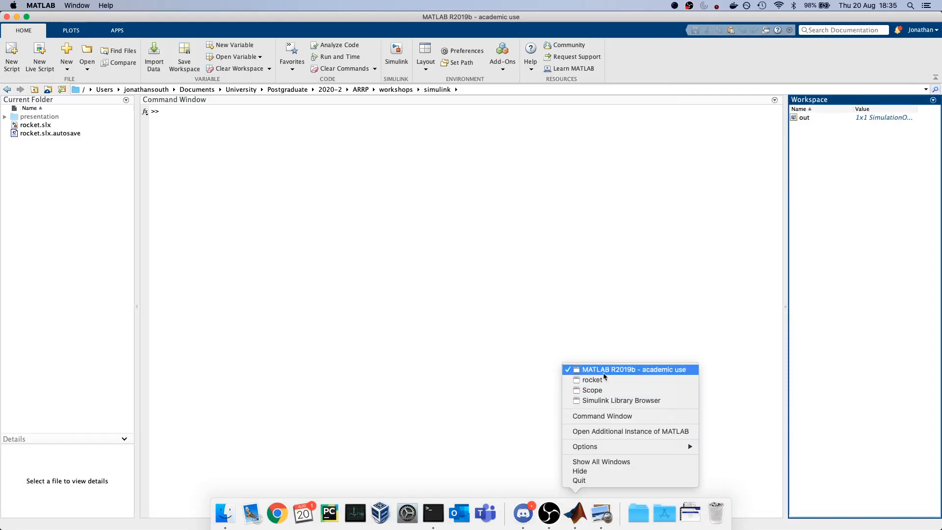
left_click(583, 380)
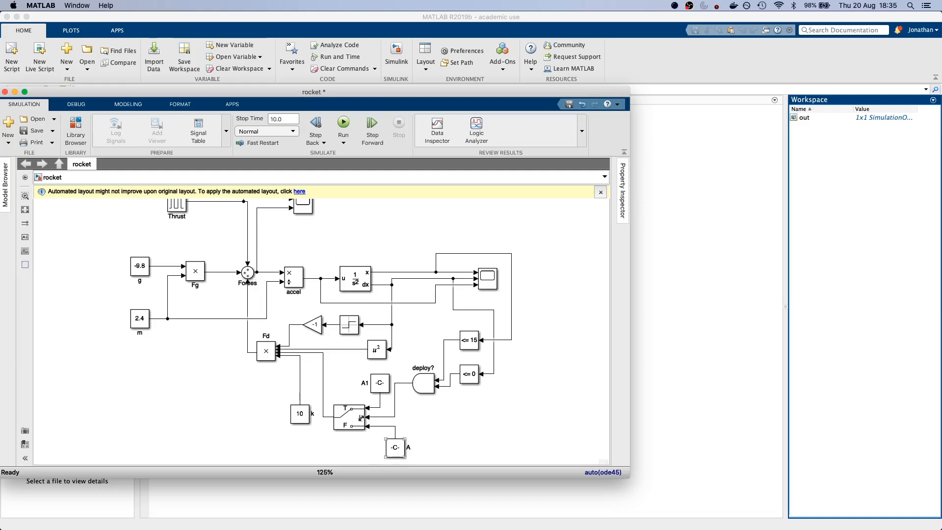
Step: Inspect the block parameters of the gravity constant g and close them without making changes
left_click(141, 269)
double_click(141, 268)
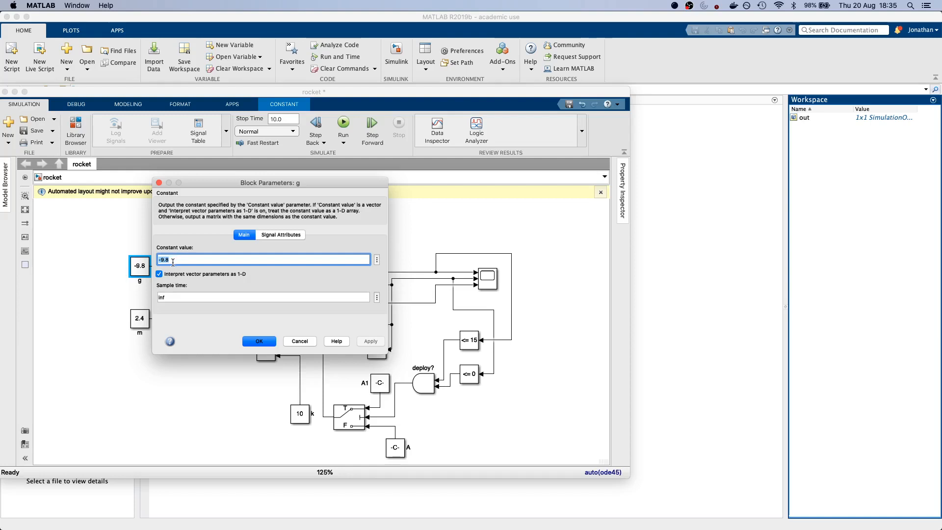
left_click(293, 342)
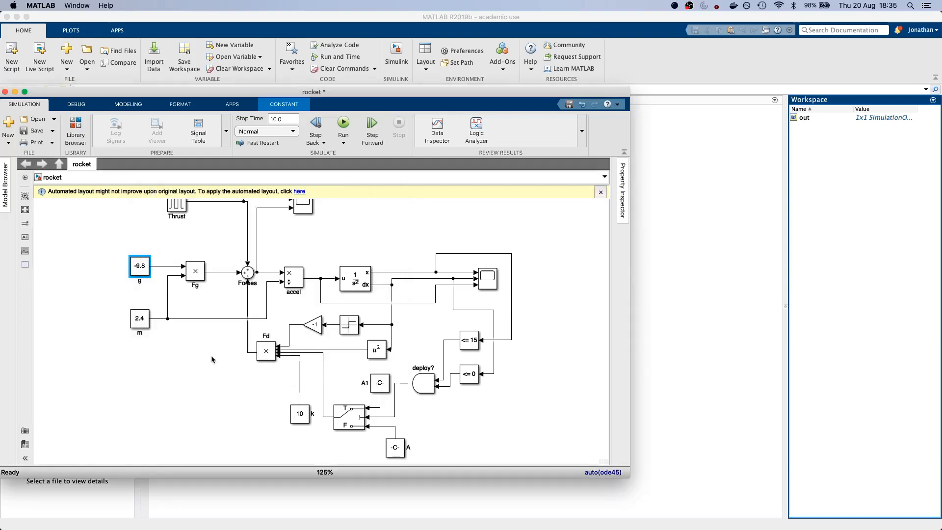
left_click(191, 375)
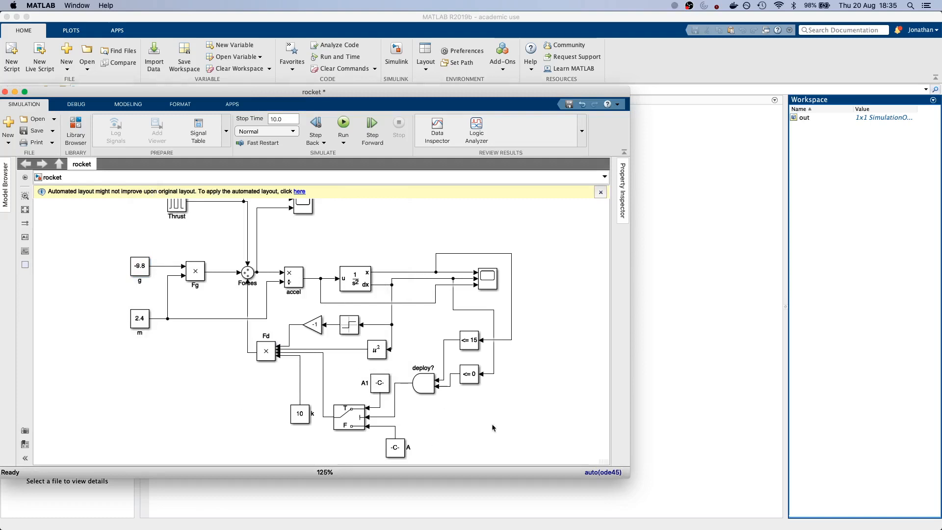
mouse_move(575, 520)
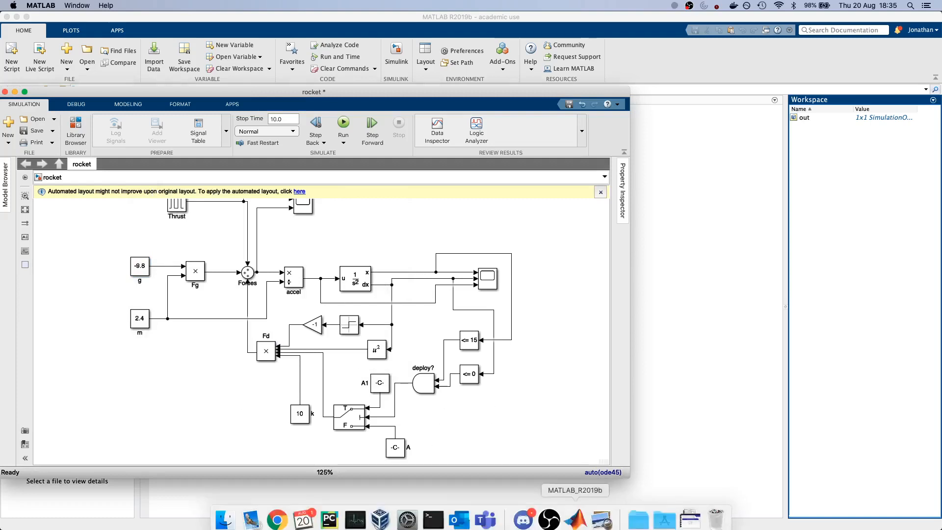
left_click(557, 517)
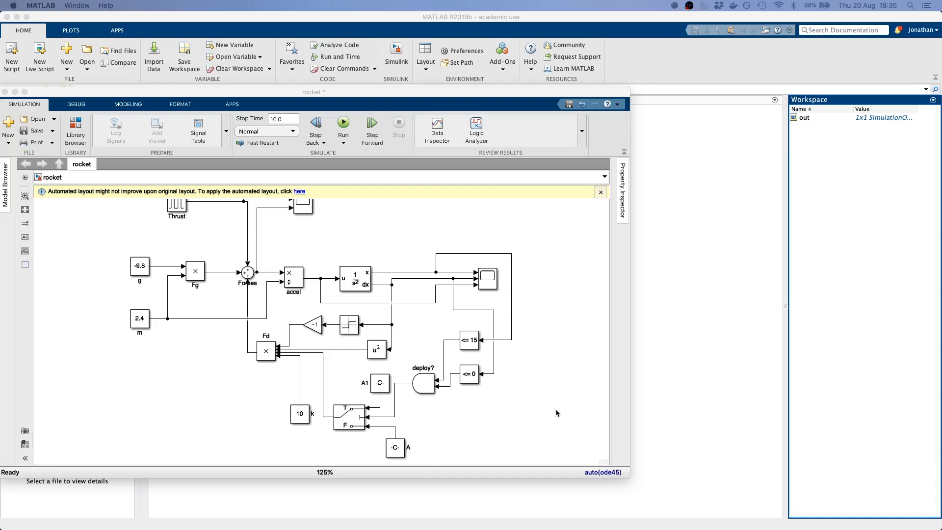
left_click(529, 434)
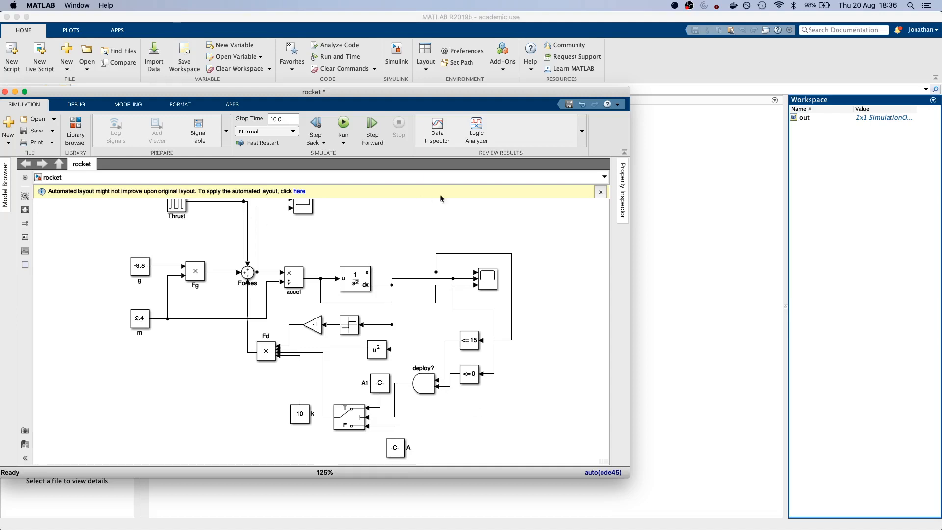
Step: Dismiss the automated layout suggestion and fit the whole rocket diagram in view
left_click(601, 192)
left_click(24, 210)
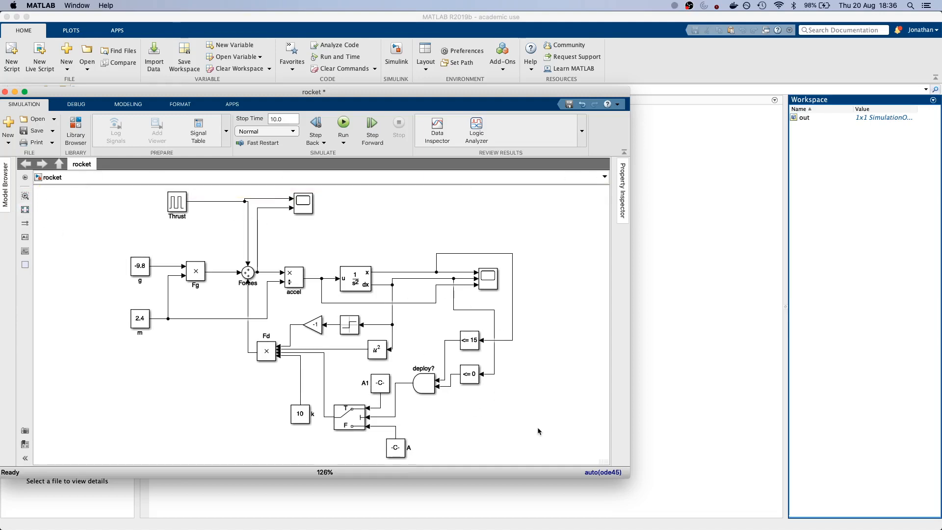
Step: Switch to Preview to read the sub-system exercise on page 32 of simulink_workshop.pdf, and return to the rocket model
mouse_move(564, 518)
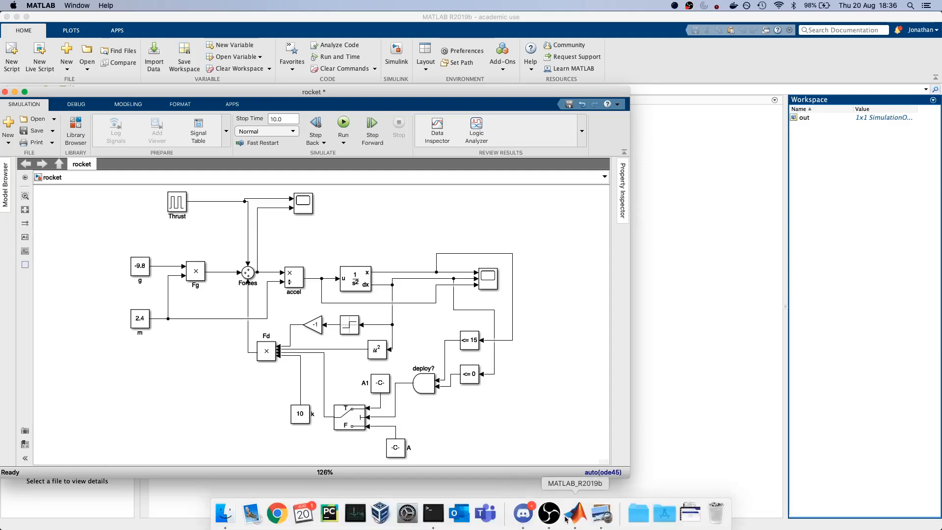
left_click(599, 514)
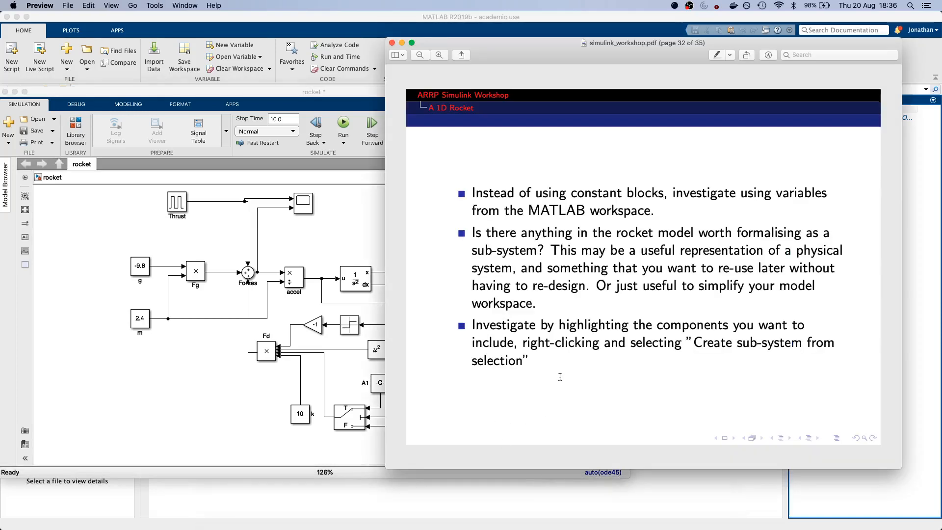
left_click(223, 384)
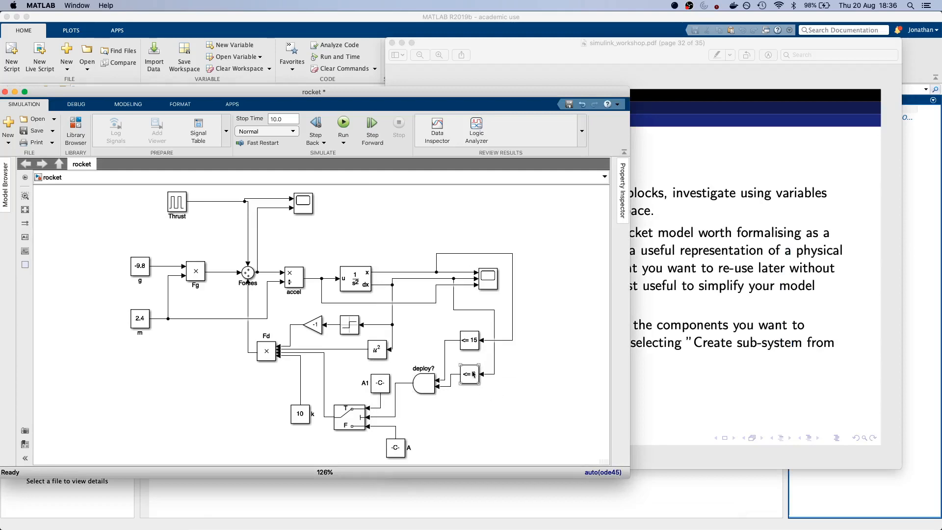
Step: Move the <= 0 and <= 15 comparison blocks farther away from the deploy? AND block to space out the logic
left_click_drag(472, 375, 498, 385)
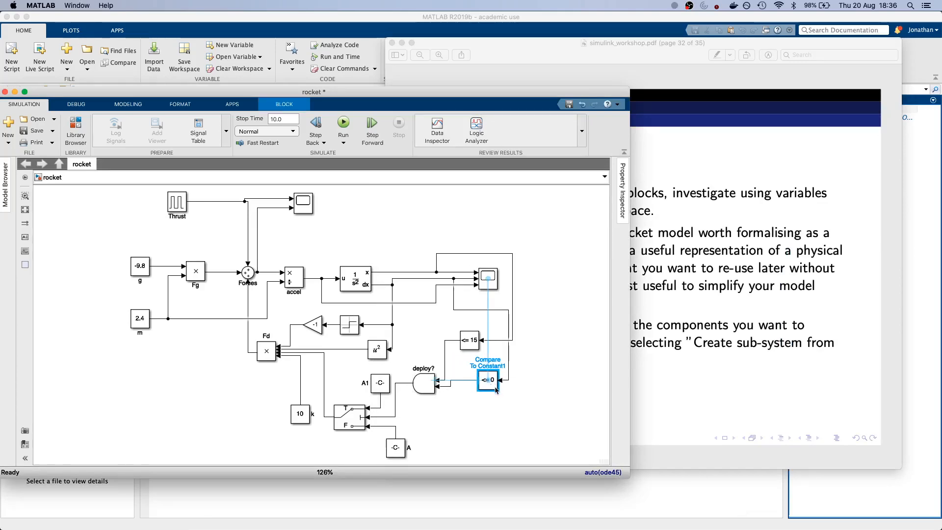
left_click_drag(468, 346, 493, 355)
left_click(546, 381)
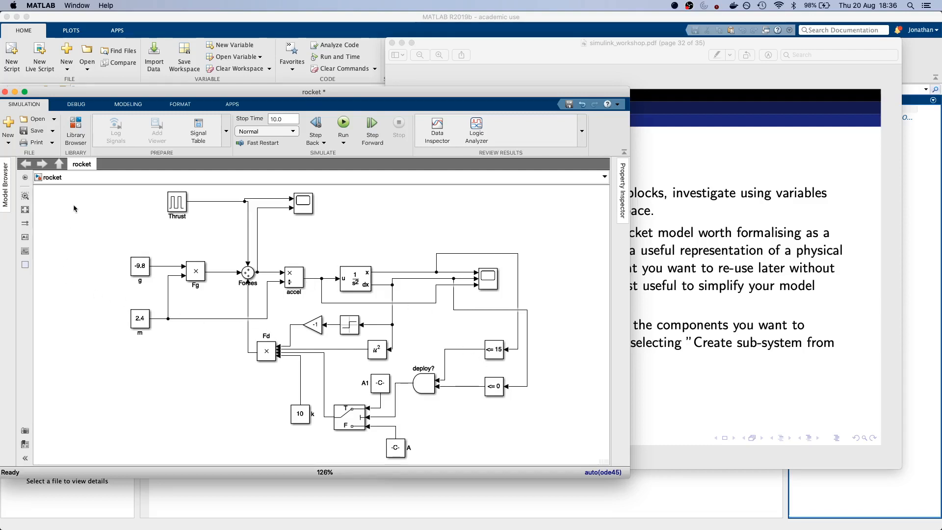
Step: Add an area named Drag around the drag force and Switch blocks, and move it with its contents below the gravity and mass lines
mouse_move(25, 266)
left_mouse_down()
mouse_move(73, 282)
mouse_move(145, 274)
mouse_move(160, 232)
mouse_move(214, 256)
mouse_move(180, 219)
mouse_move(137, 208)
mouse_move(108, 273)
mouse_move(231, 316)
mouse_move(47, 268)
mouse_move(212, 320)
mouse_move(296, 373)
mouse_move(257, 324)
left_mouse_up()
mouse_move(284, 343)
left_mouse_down()
mouse_move(347, 392)
mouse_move(462, 450)
mouse_move(521, 466)
mouse_move(536, 416)
mouse_move(522, 429)
mouse_move(457, 423)
mouse_move(538, 427)
mouse_move(411, 433)
left_mouse_up()
type("Drag")
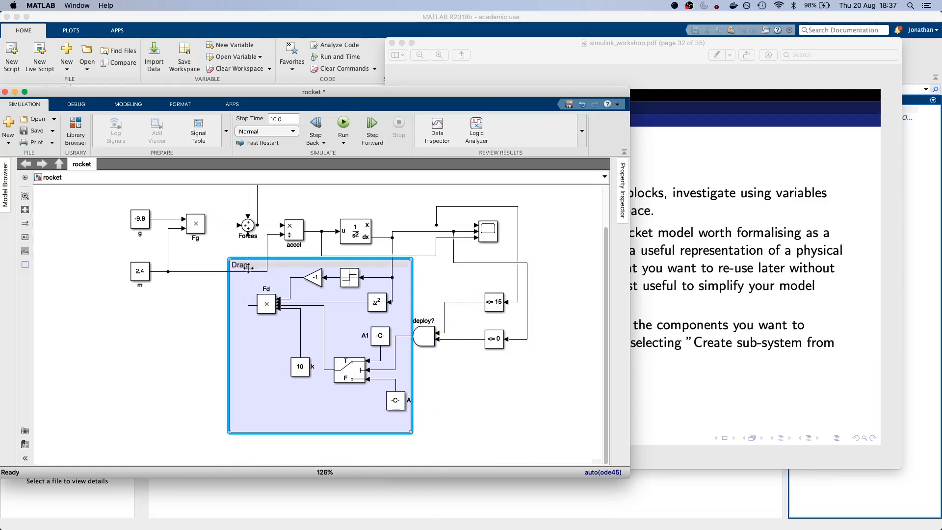
left_click(151, 334)
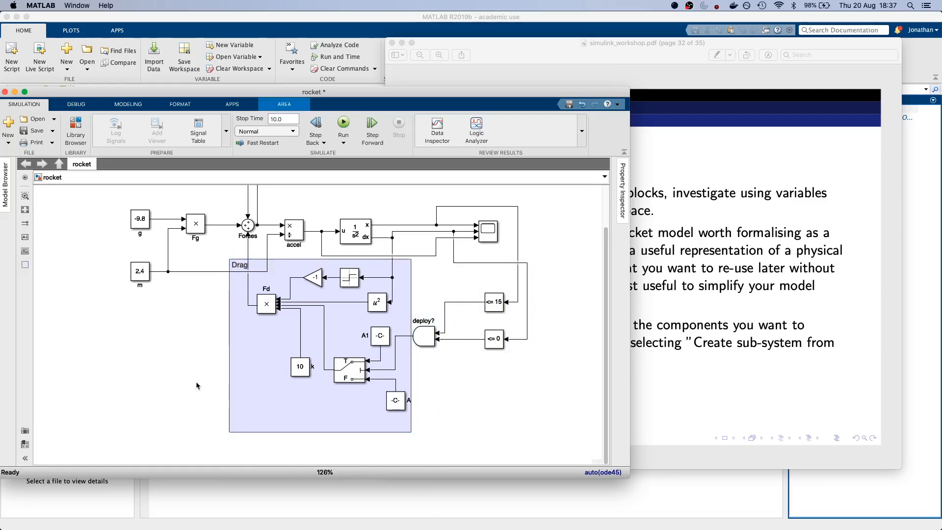
left_click_drag(229, 378, 205, 417)
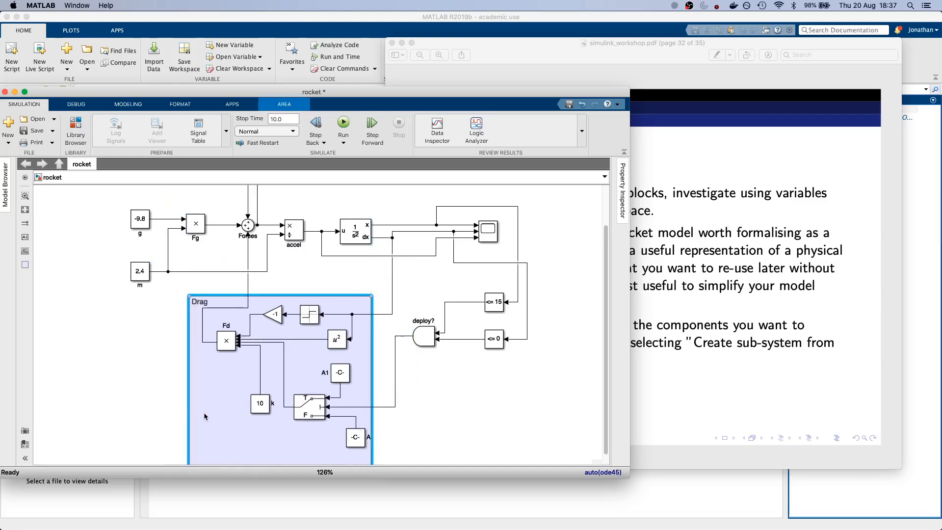
left_click(457, 415)
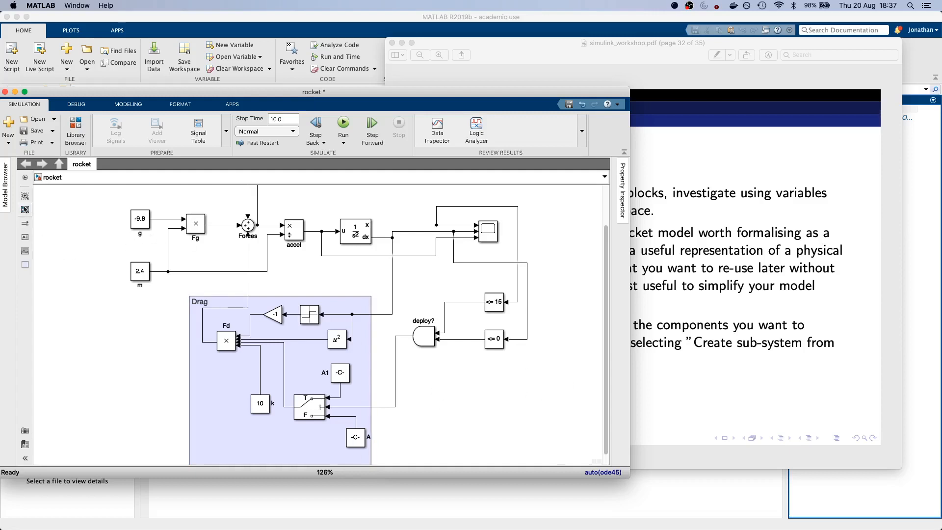
left_click(25, 264)
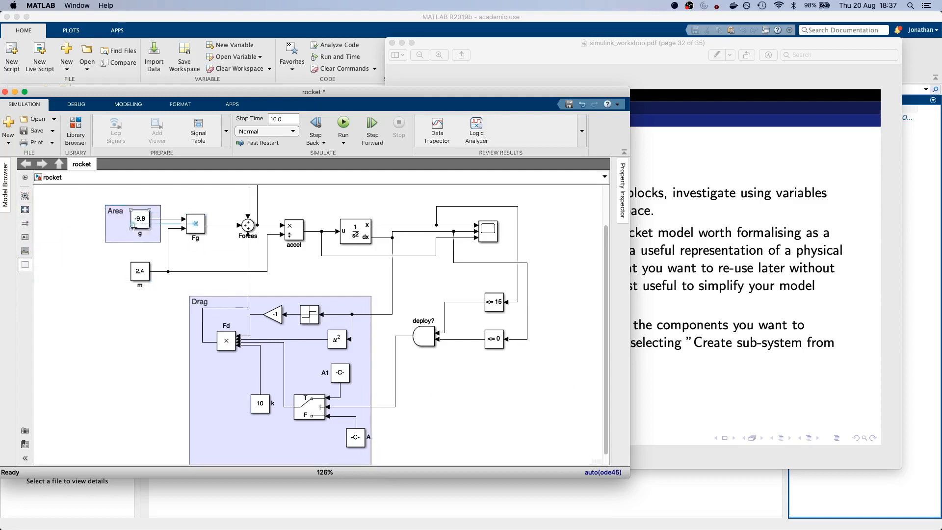
left_click(25, 266)
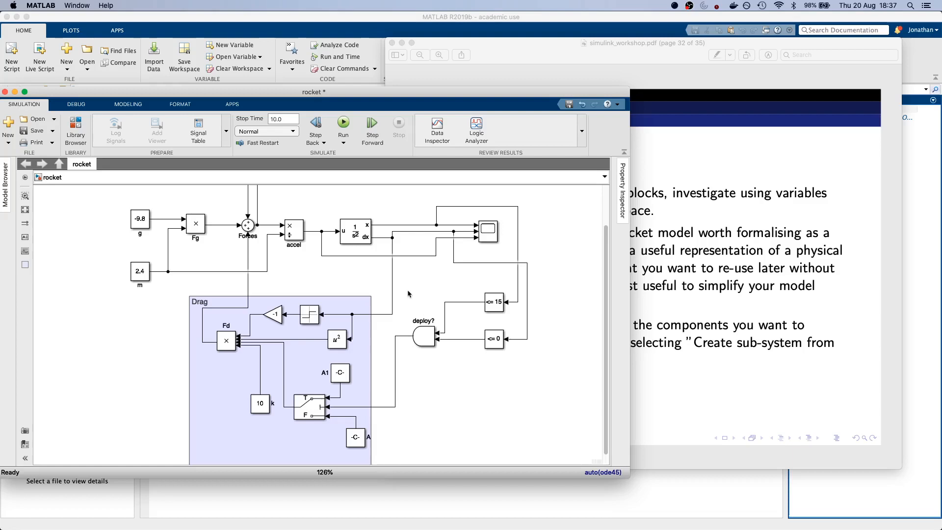
Step: Create a subsystem from the deploy? AND block and the two comparison blocks
left_click_drag(400, 280, 509, 384)
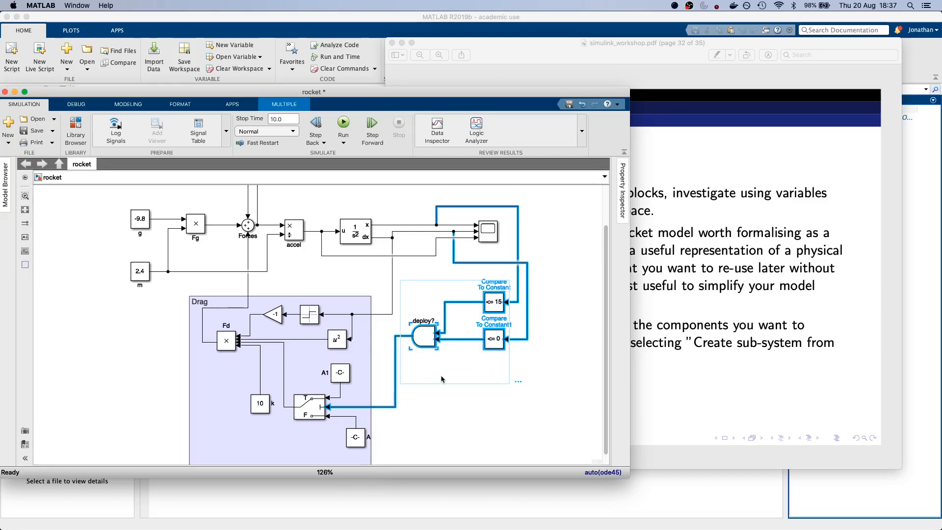
right_click(428, 341)
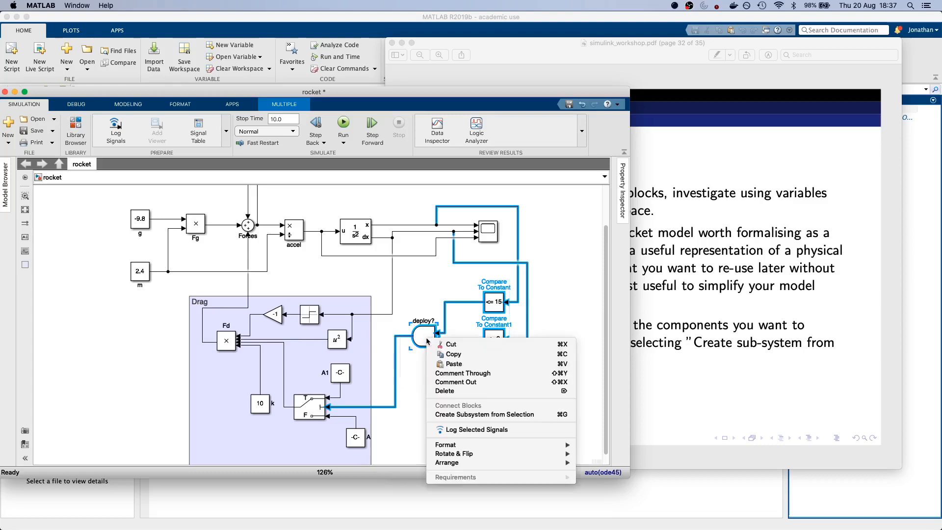
left_click(462, 415)
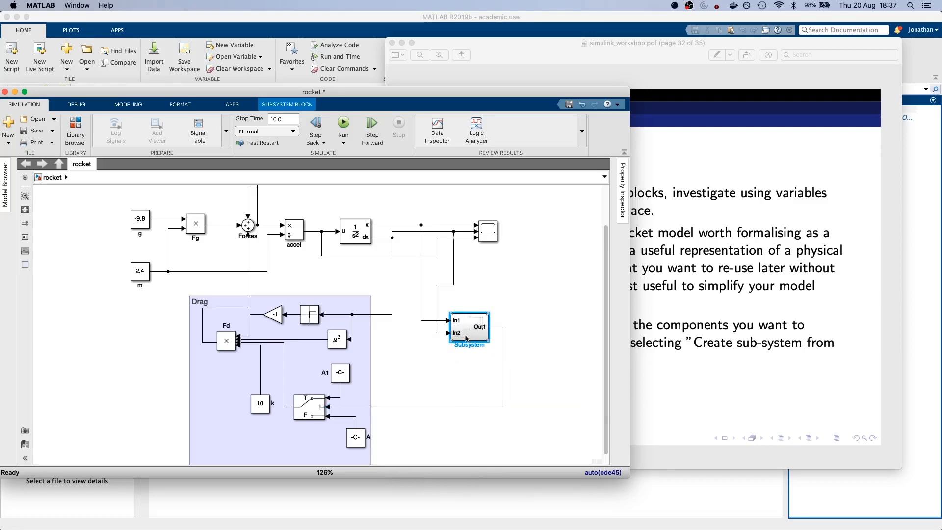
Step: Rotate the deployment-logic subsystem block by 180 degrees and move it closer to the Drag area, with its output facing the Switch
left_click(540, 343)
left_click(456, 327)
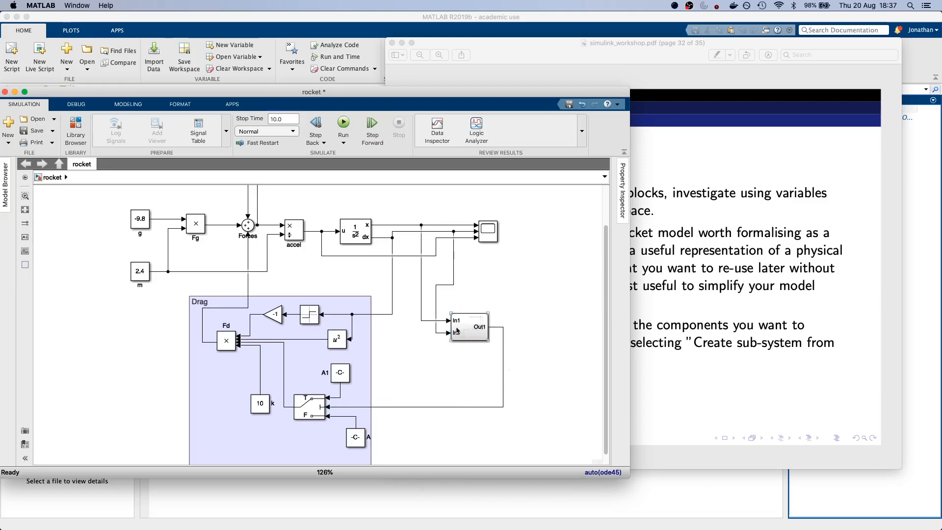
left_click(534, 354)
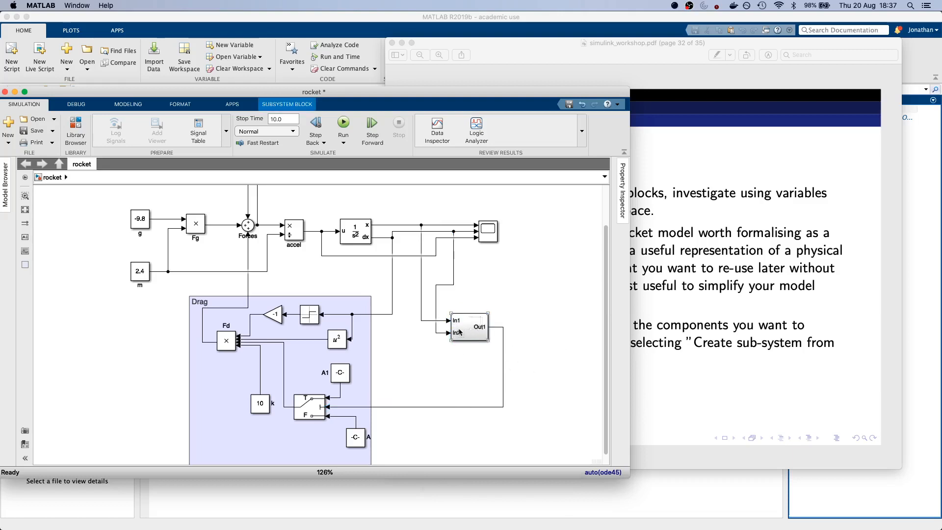
left_click(459, 331)
key("super+r")
key("super+r")
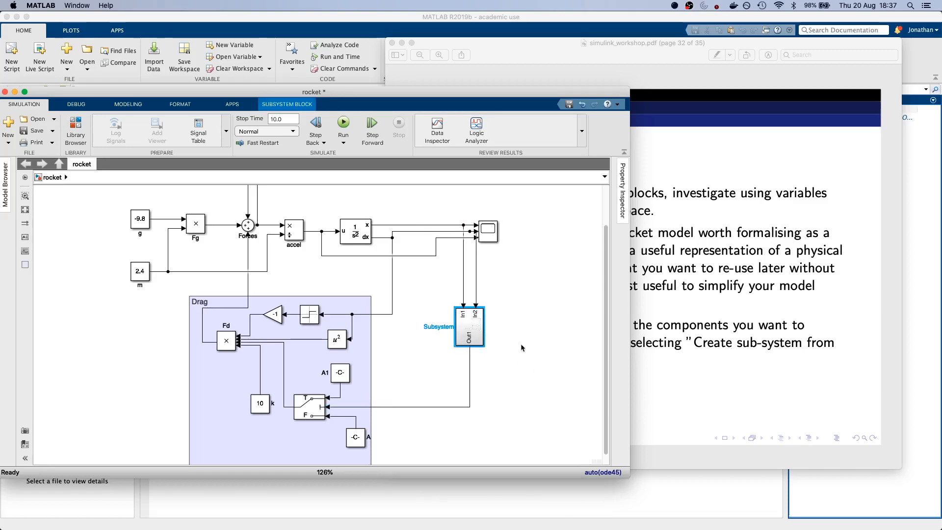
left_click_drag(476, 335, 445, 357)
left_click(543, 354)
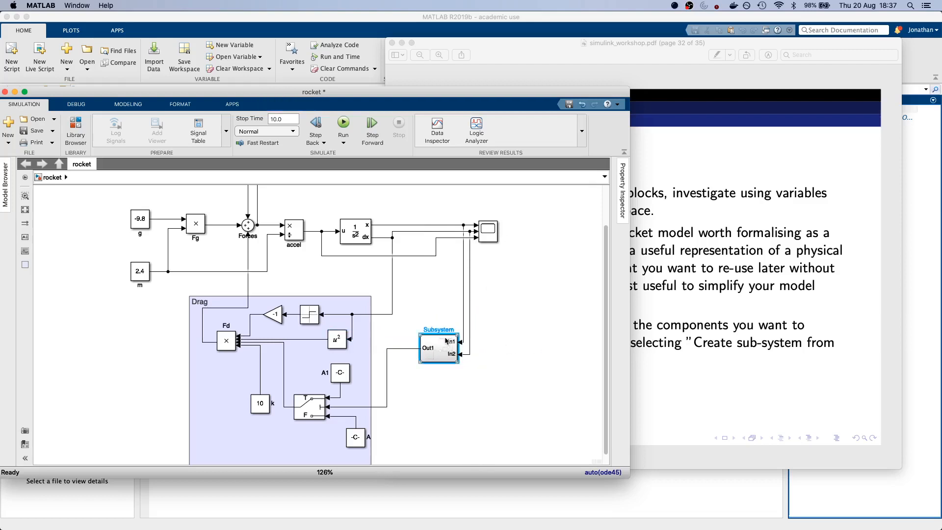
left_click(446, 340)
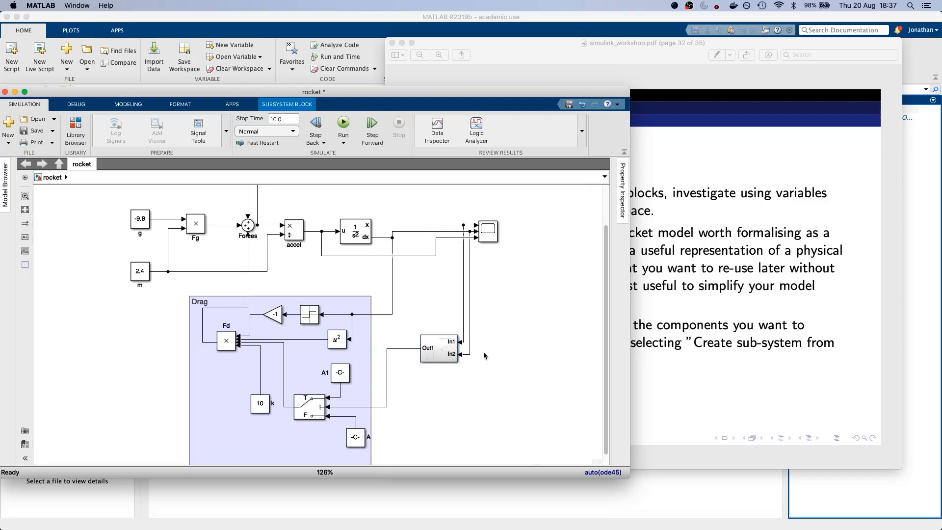
Step: Examine the subsystem's contents and its place in the model hierarchy, and return to the top-level rocket model
double_click(438, 348)
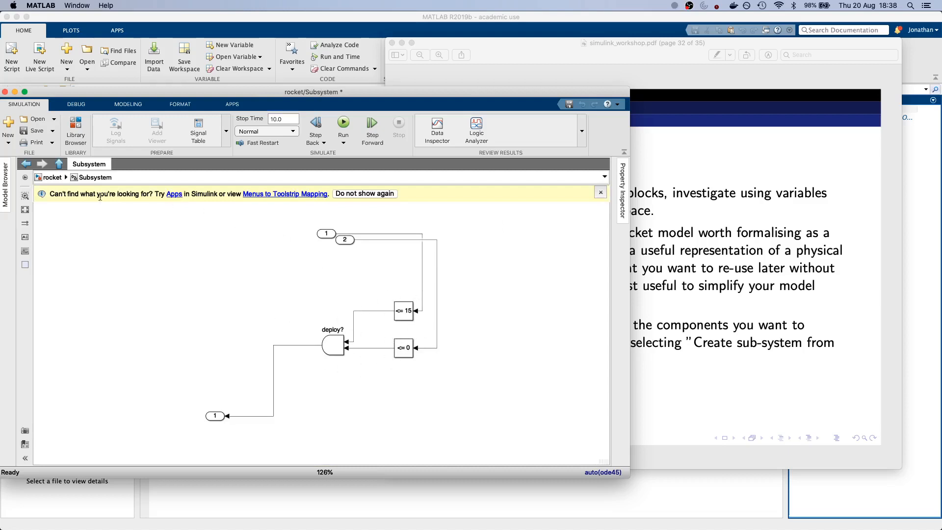
left_click(53, 177)
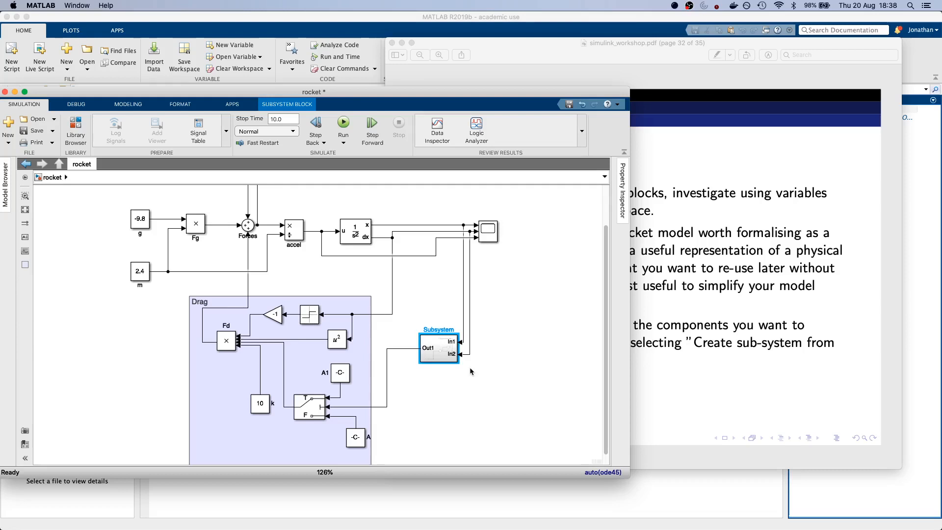
double_click(426, 345)
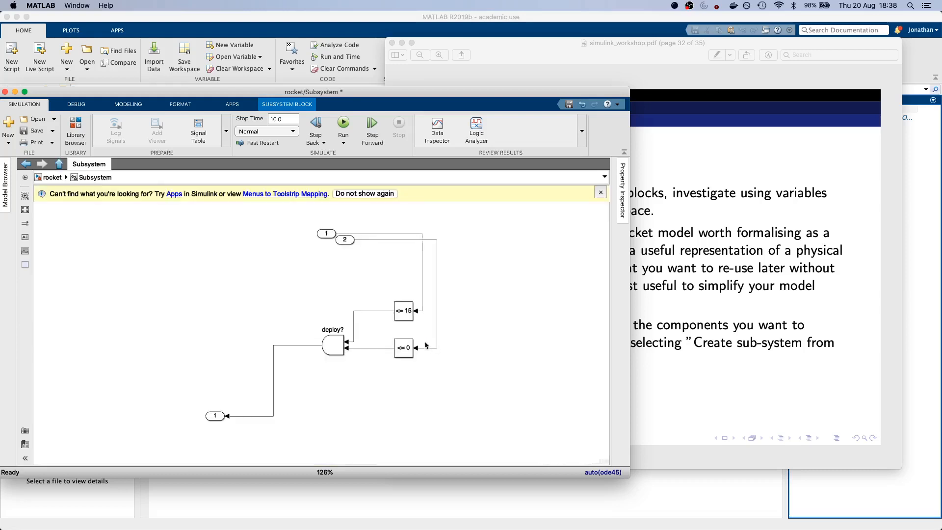
left_click(6, 192)
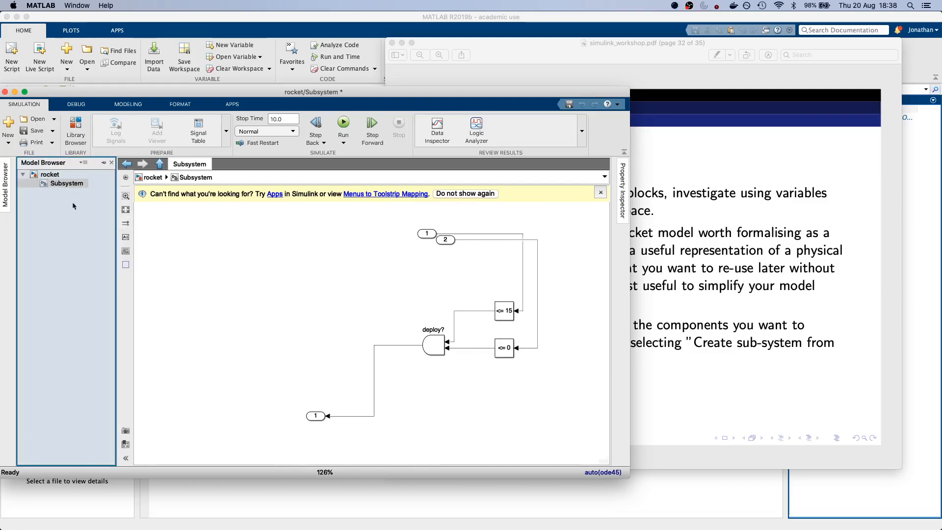
right_click(54, 185)
key("Escape")
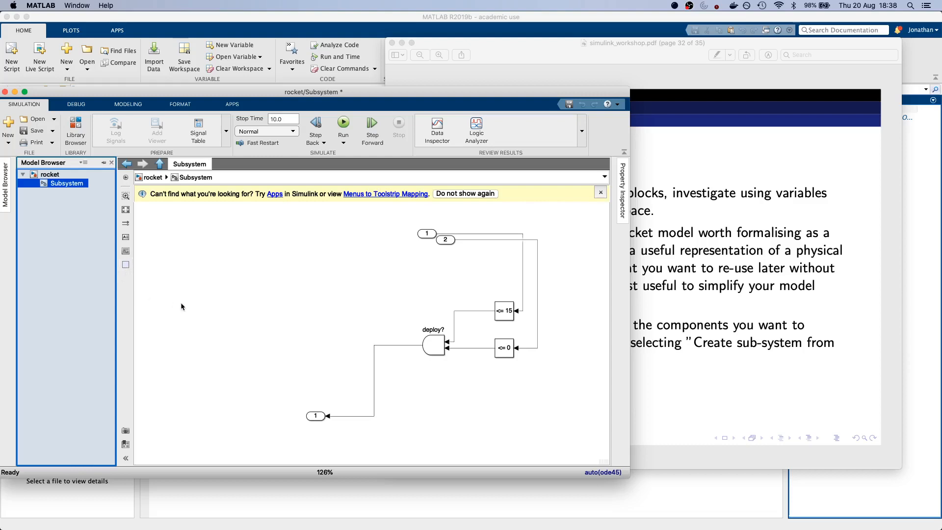
left_click(126, 212)
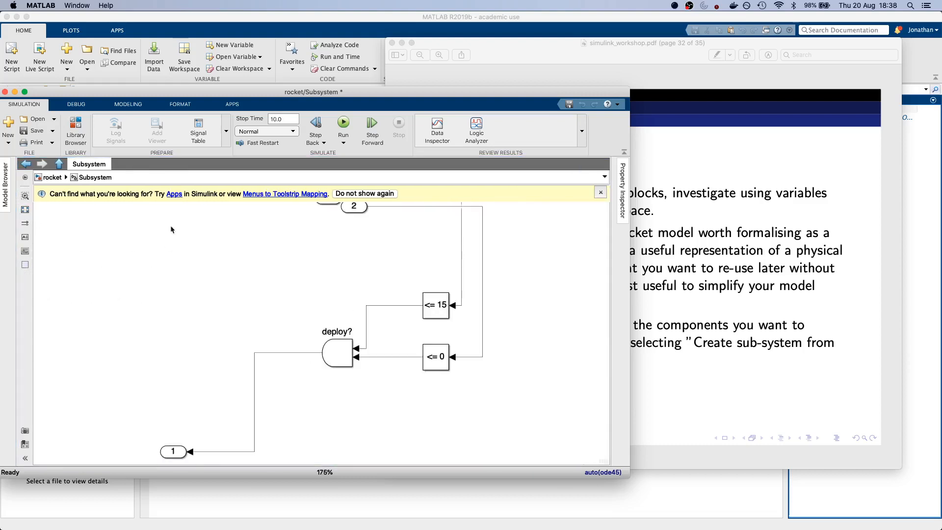
left_click(6, 199)
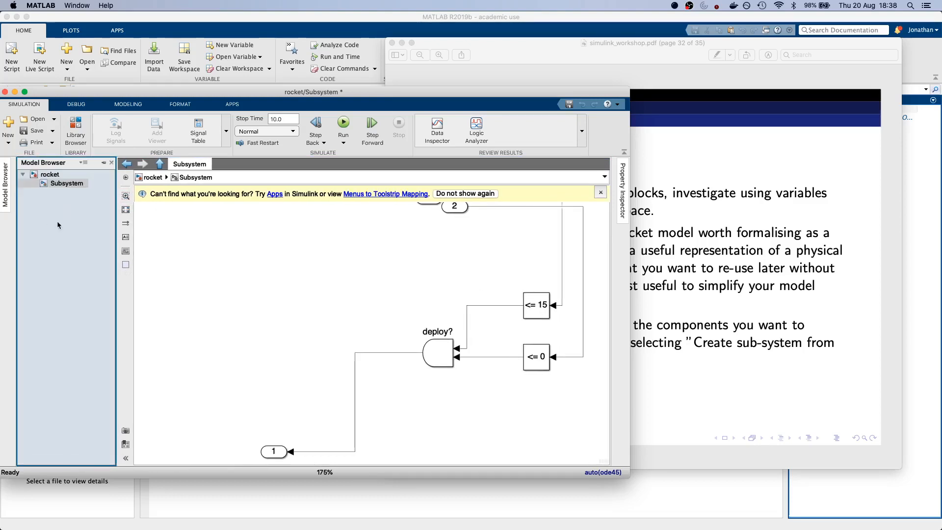
left_click(152, 177)
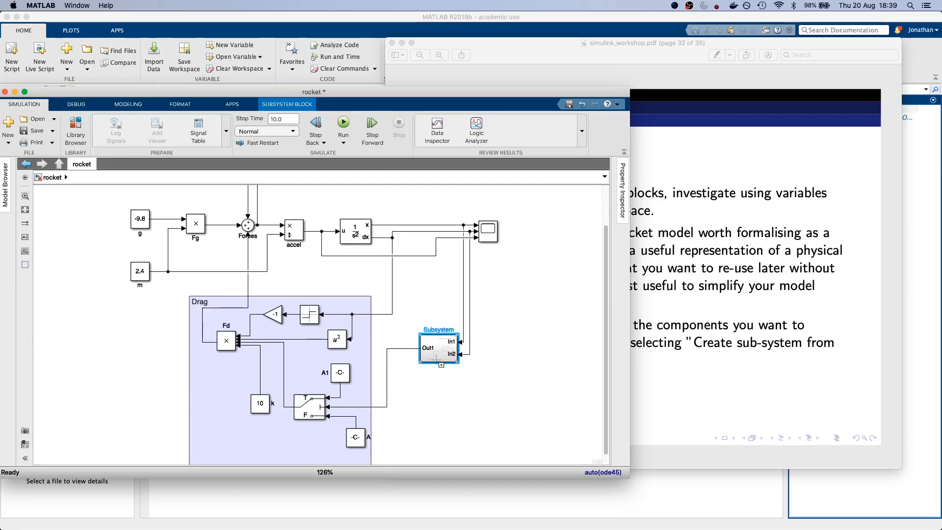
Step: Open the scope on the integrator outputs and acceleration, and zoom in on the lower part of the curves to inspect the flight
scroll(512, 393, "down", 2)
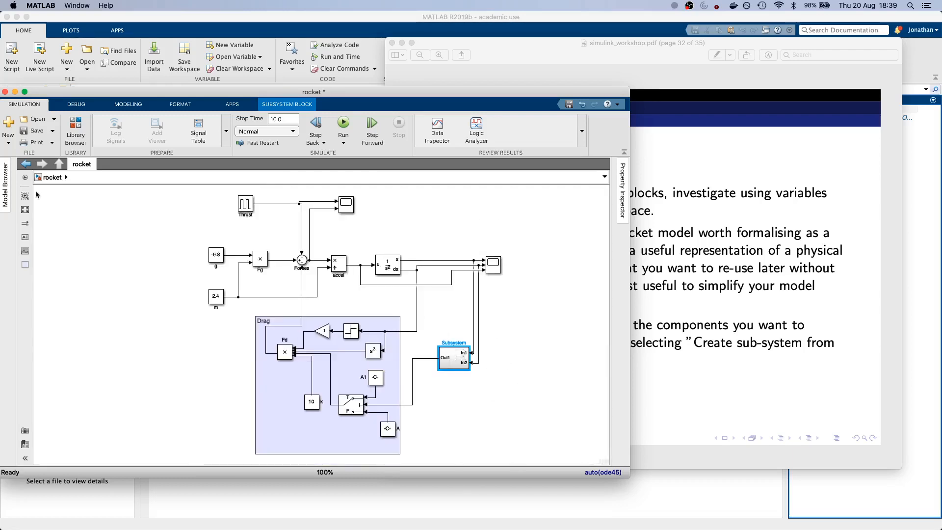
left_click(25, 209)
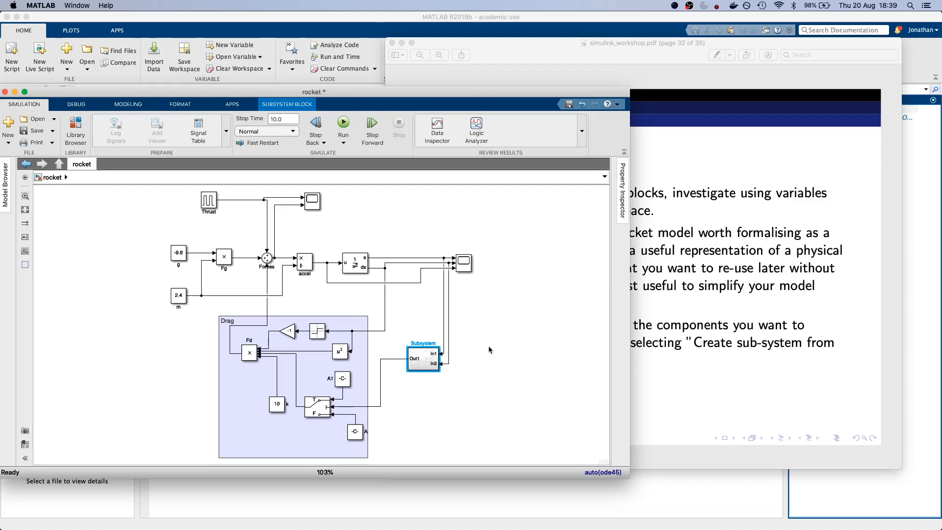
left_click(464, 264)
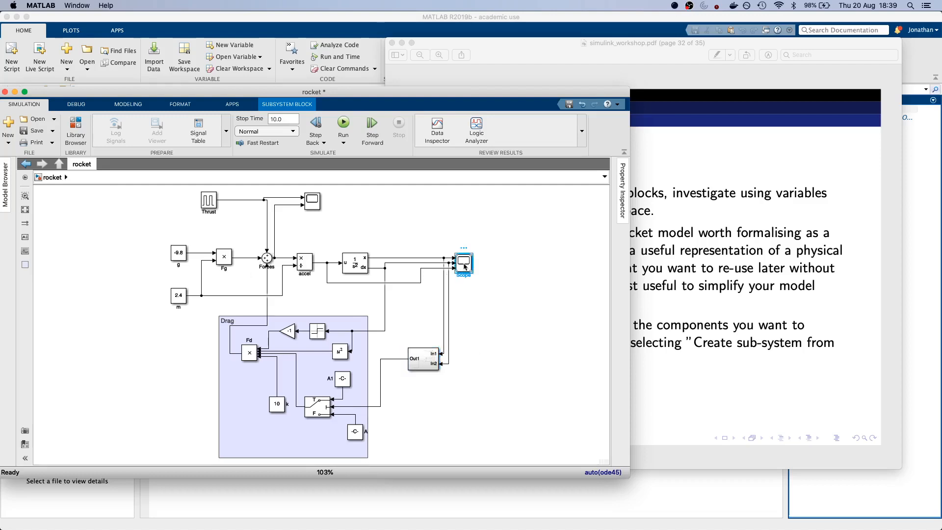
double_click(463, 265)
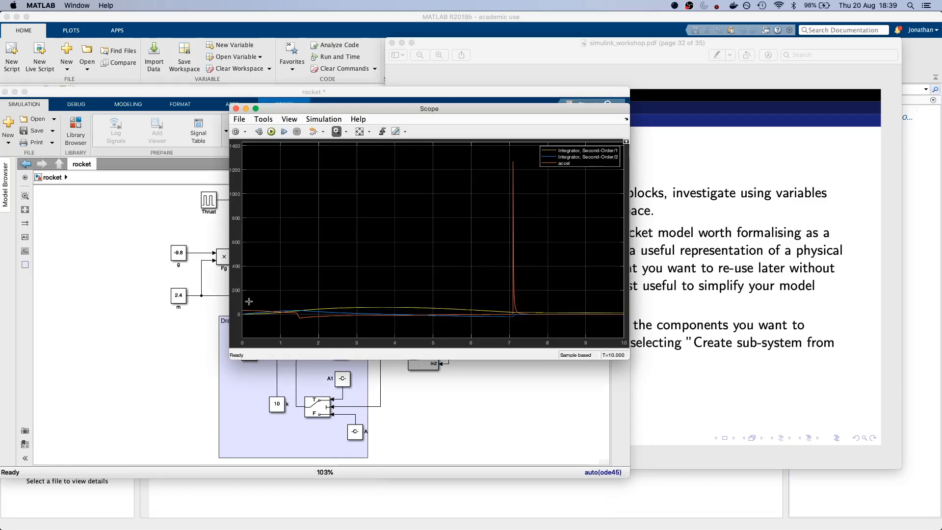
left_click_drag(250, 301, 576, 343)
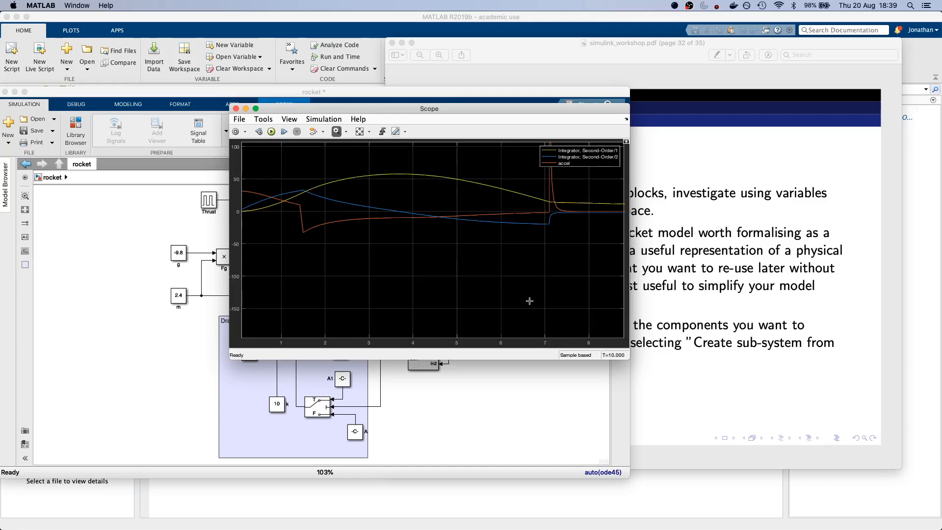
Step: Switch to Preview and advance simulink_workshop.pdf to page 33 to read the Other Systems practice exercises
left_click(794, 325)
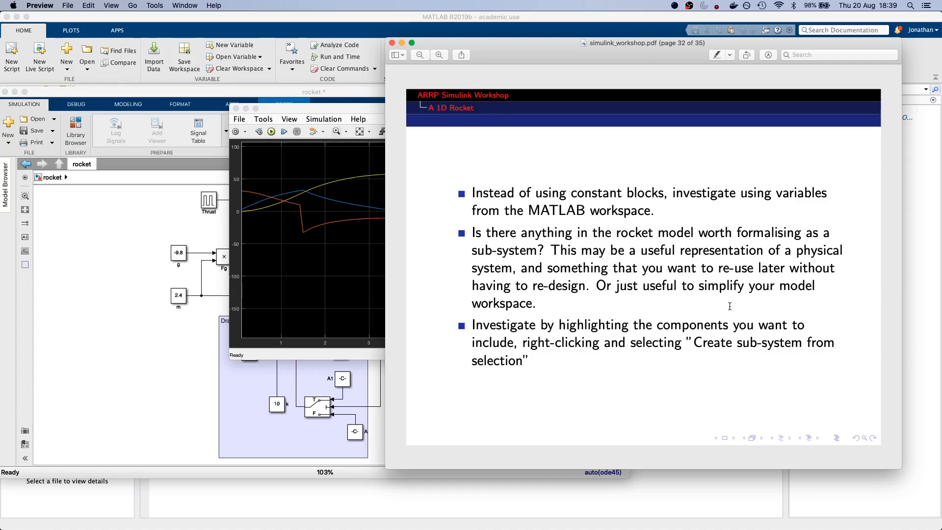
key("Right")
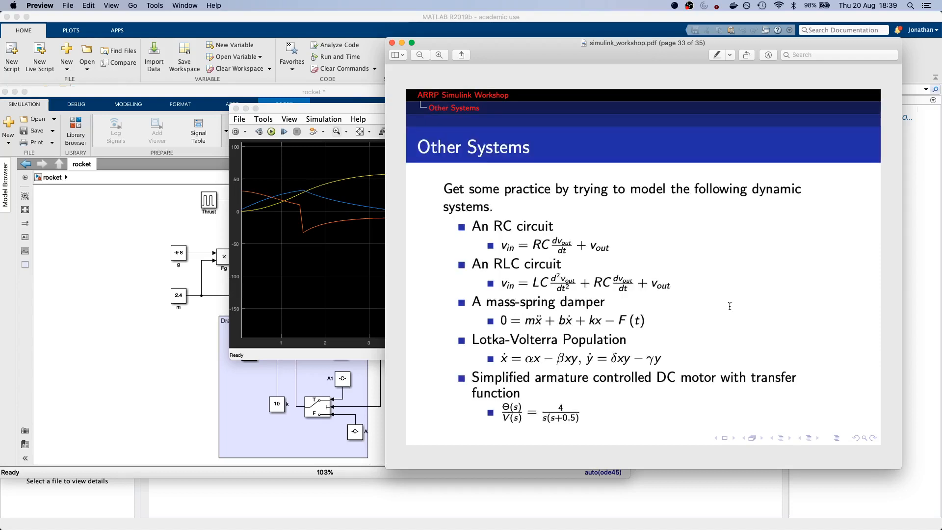